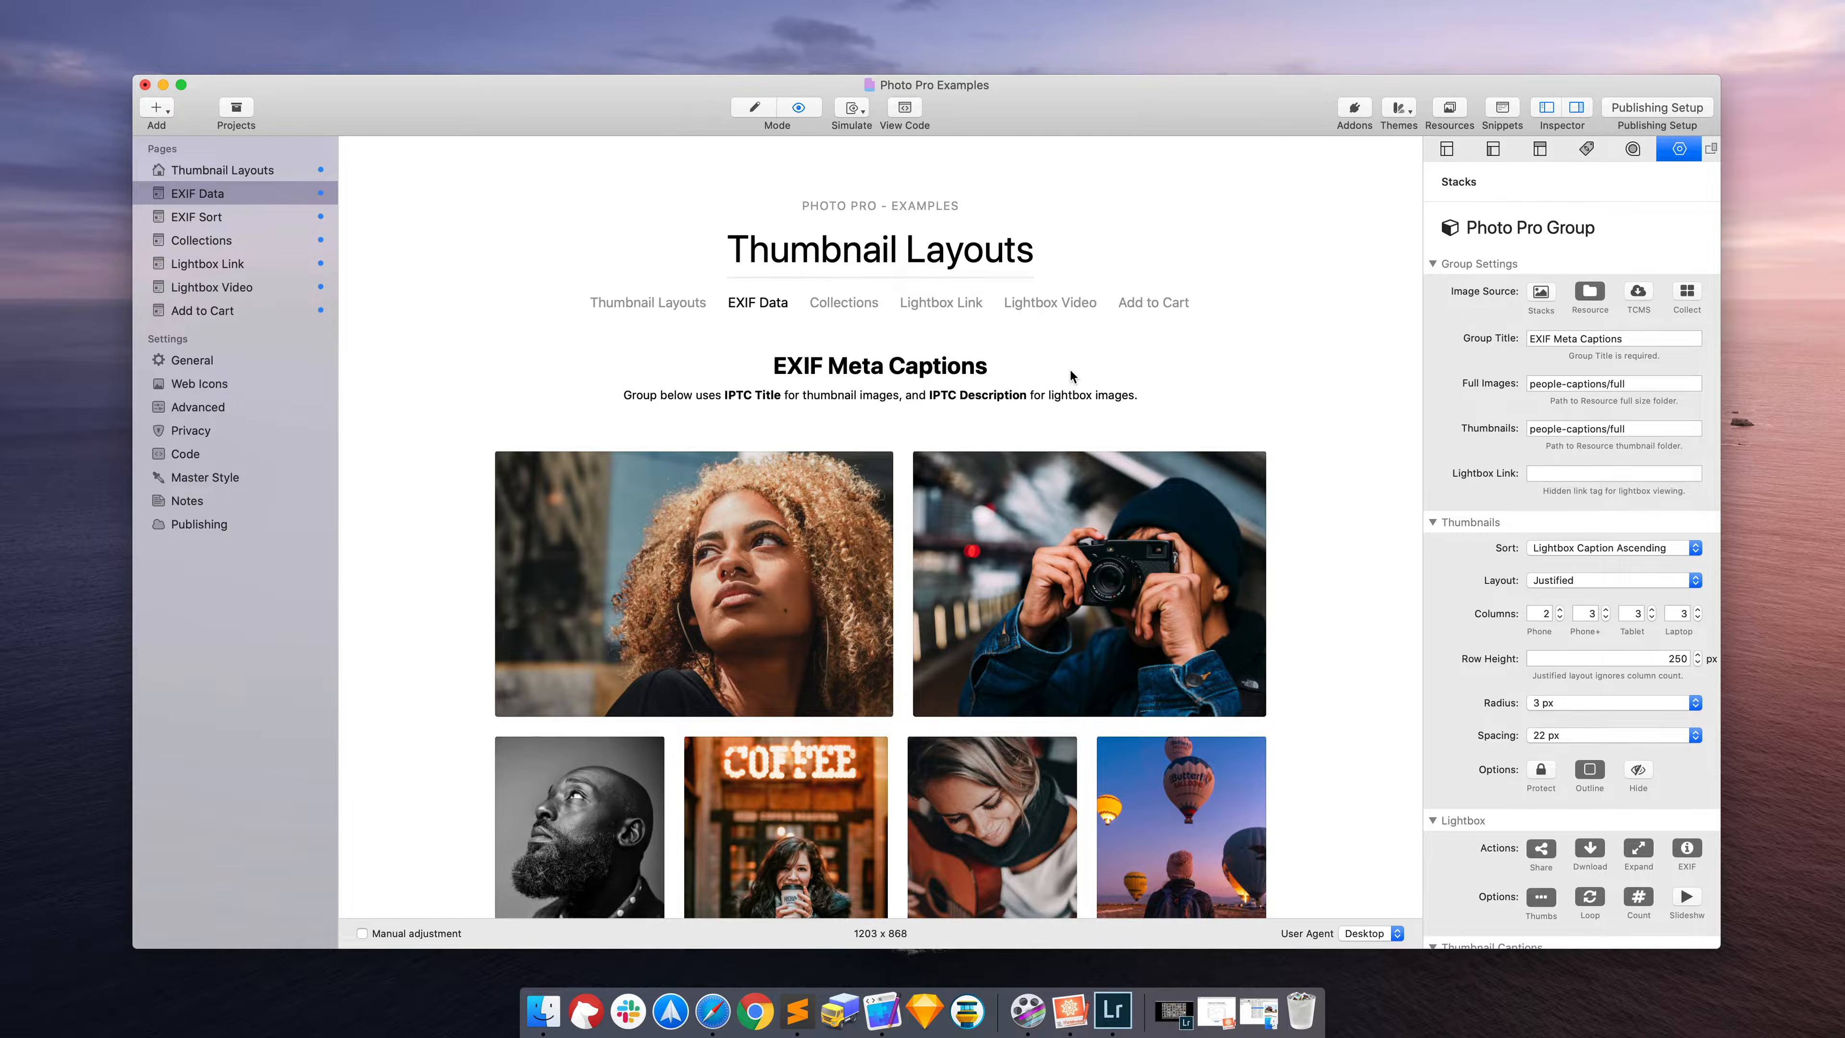
Step: Set the EXIF Meta Captions group's thumbnail and lightbox Meta Caption options to None and preview the page
key(super+shift+p)
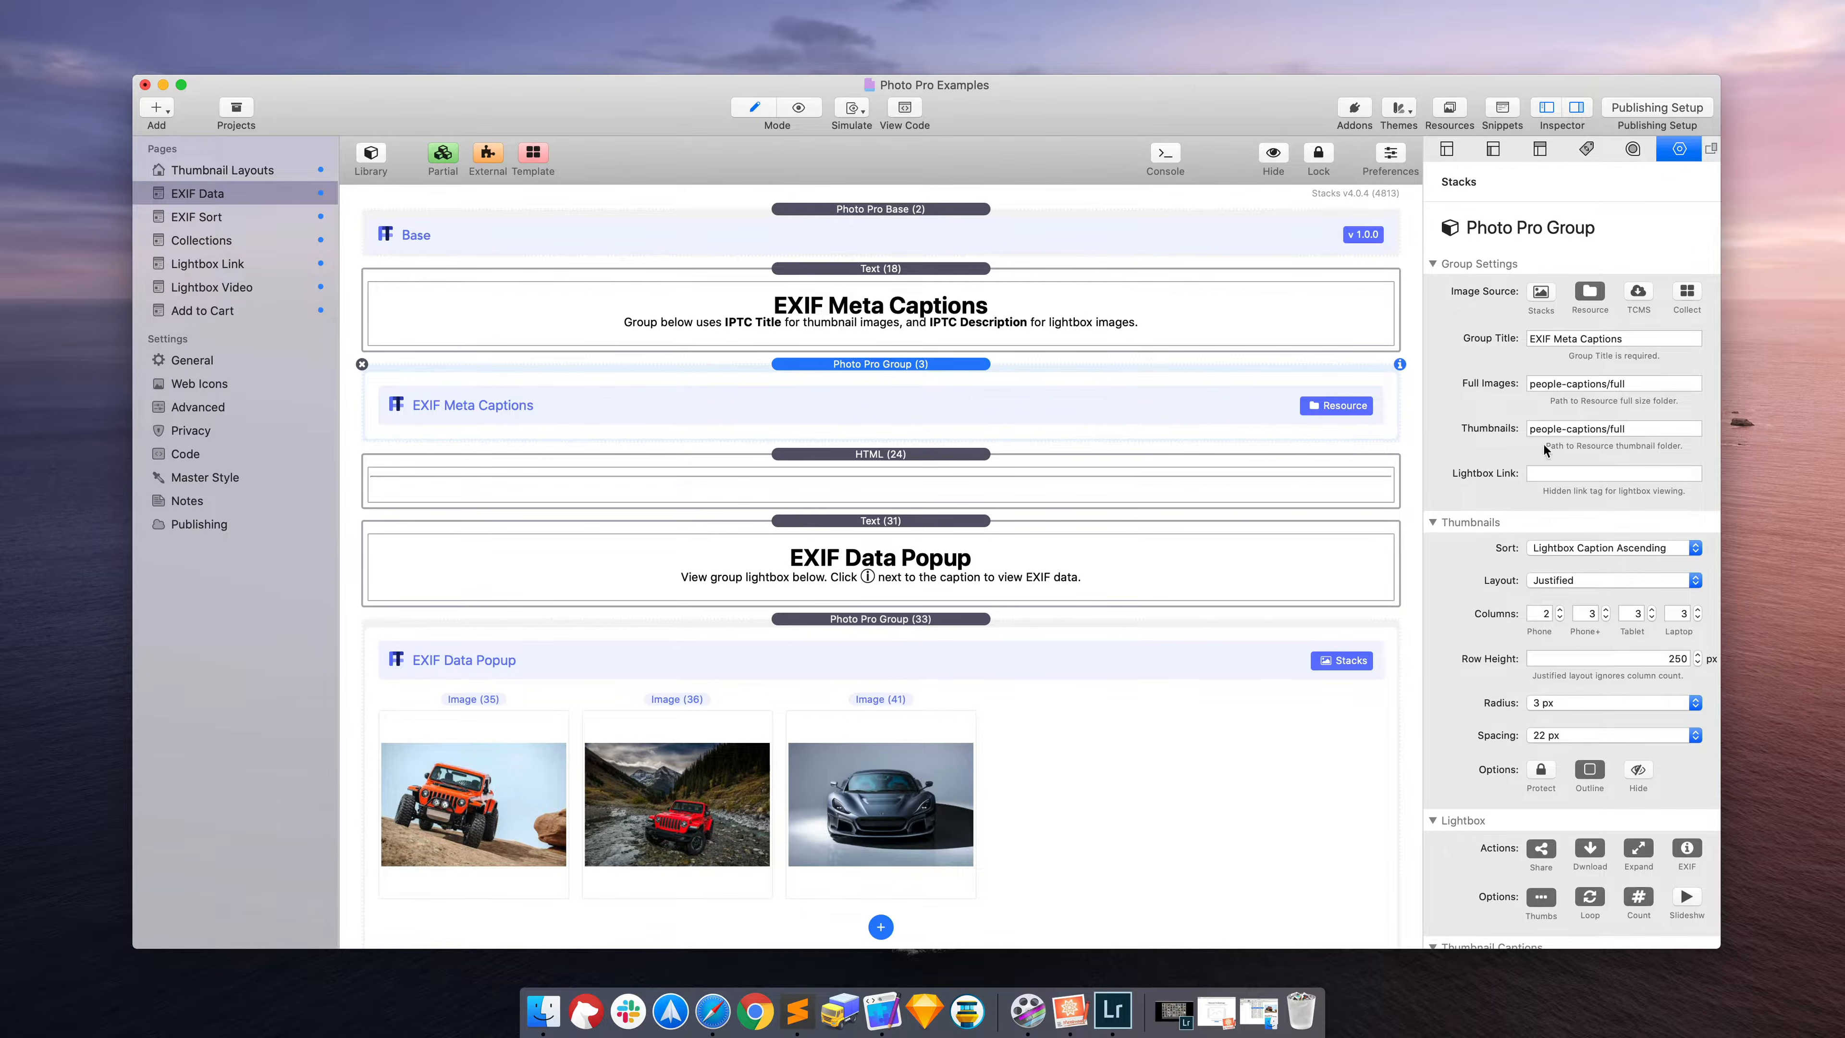
scroll(1503, 523, down, 10)
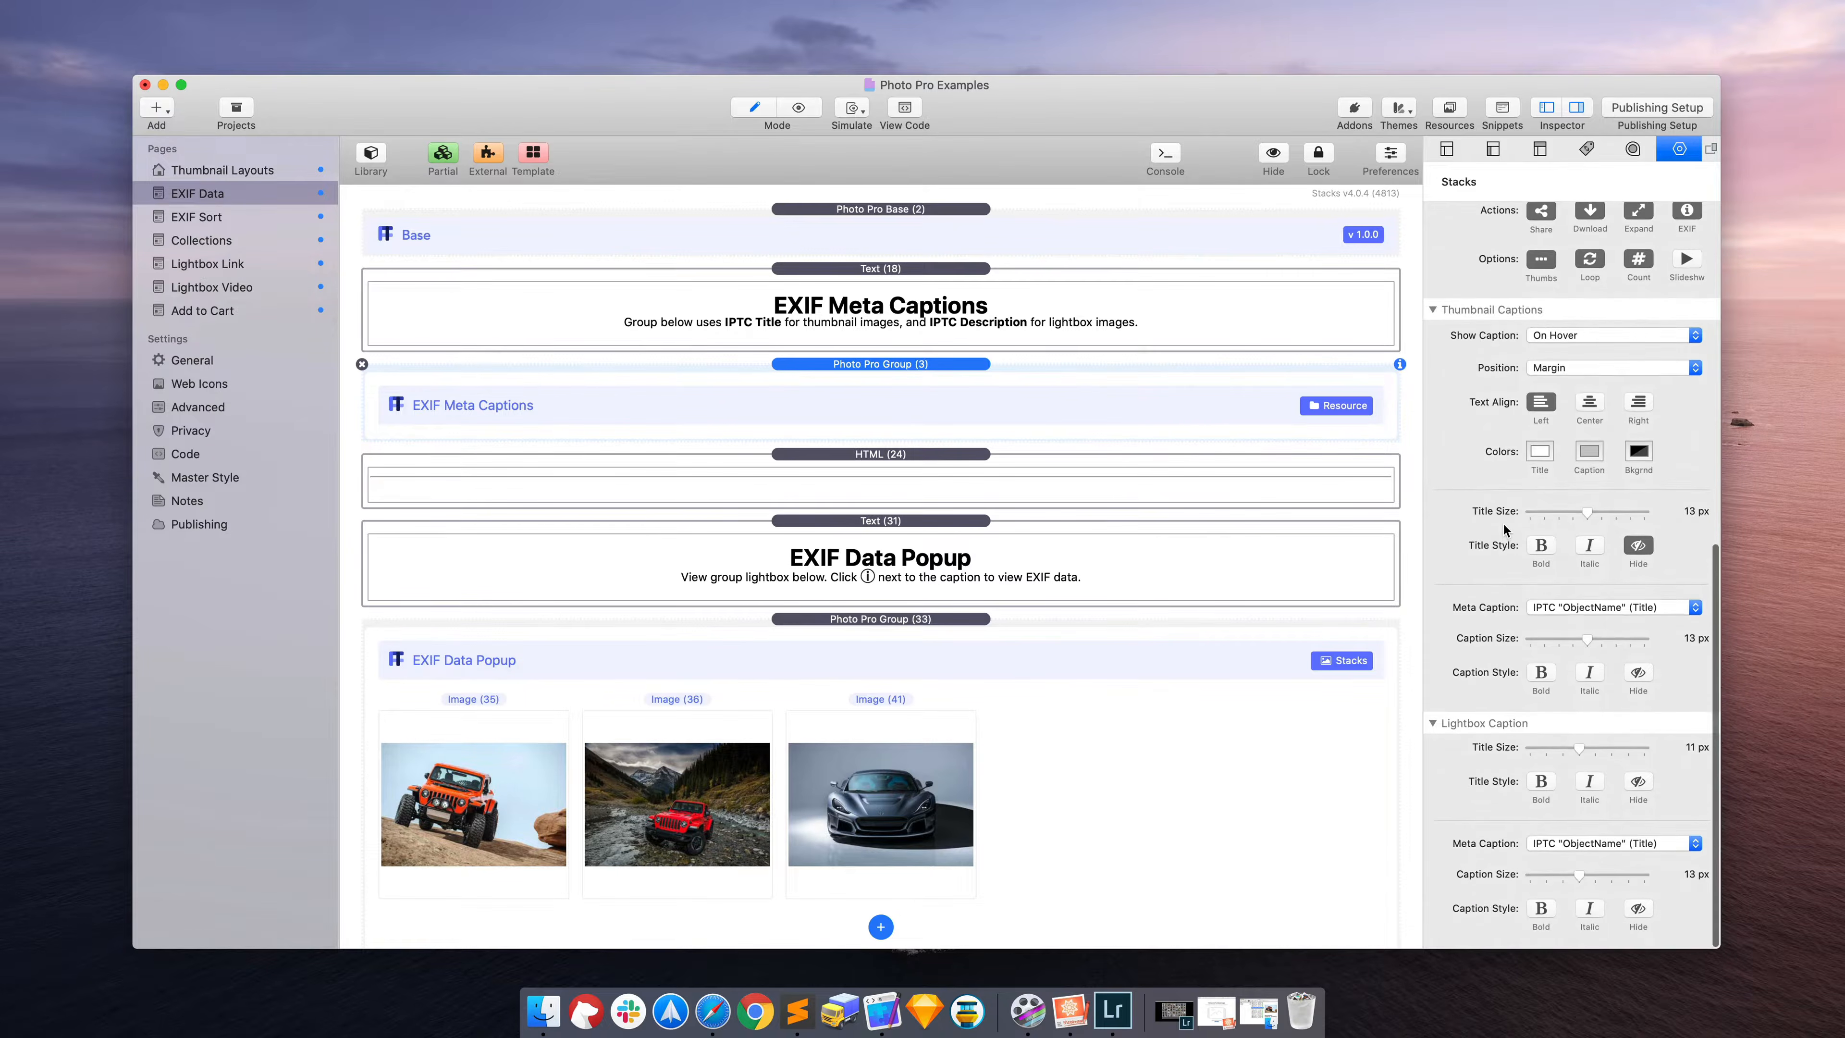
click(1552, 606)
click(1472, 608)
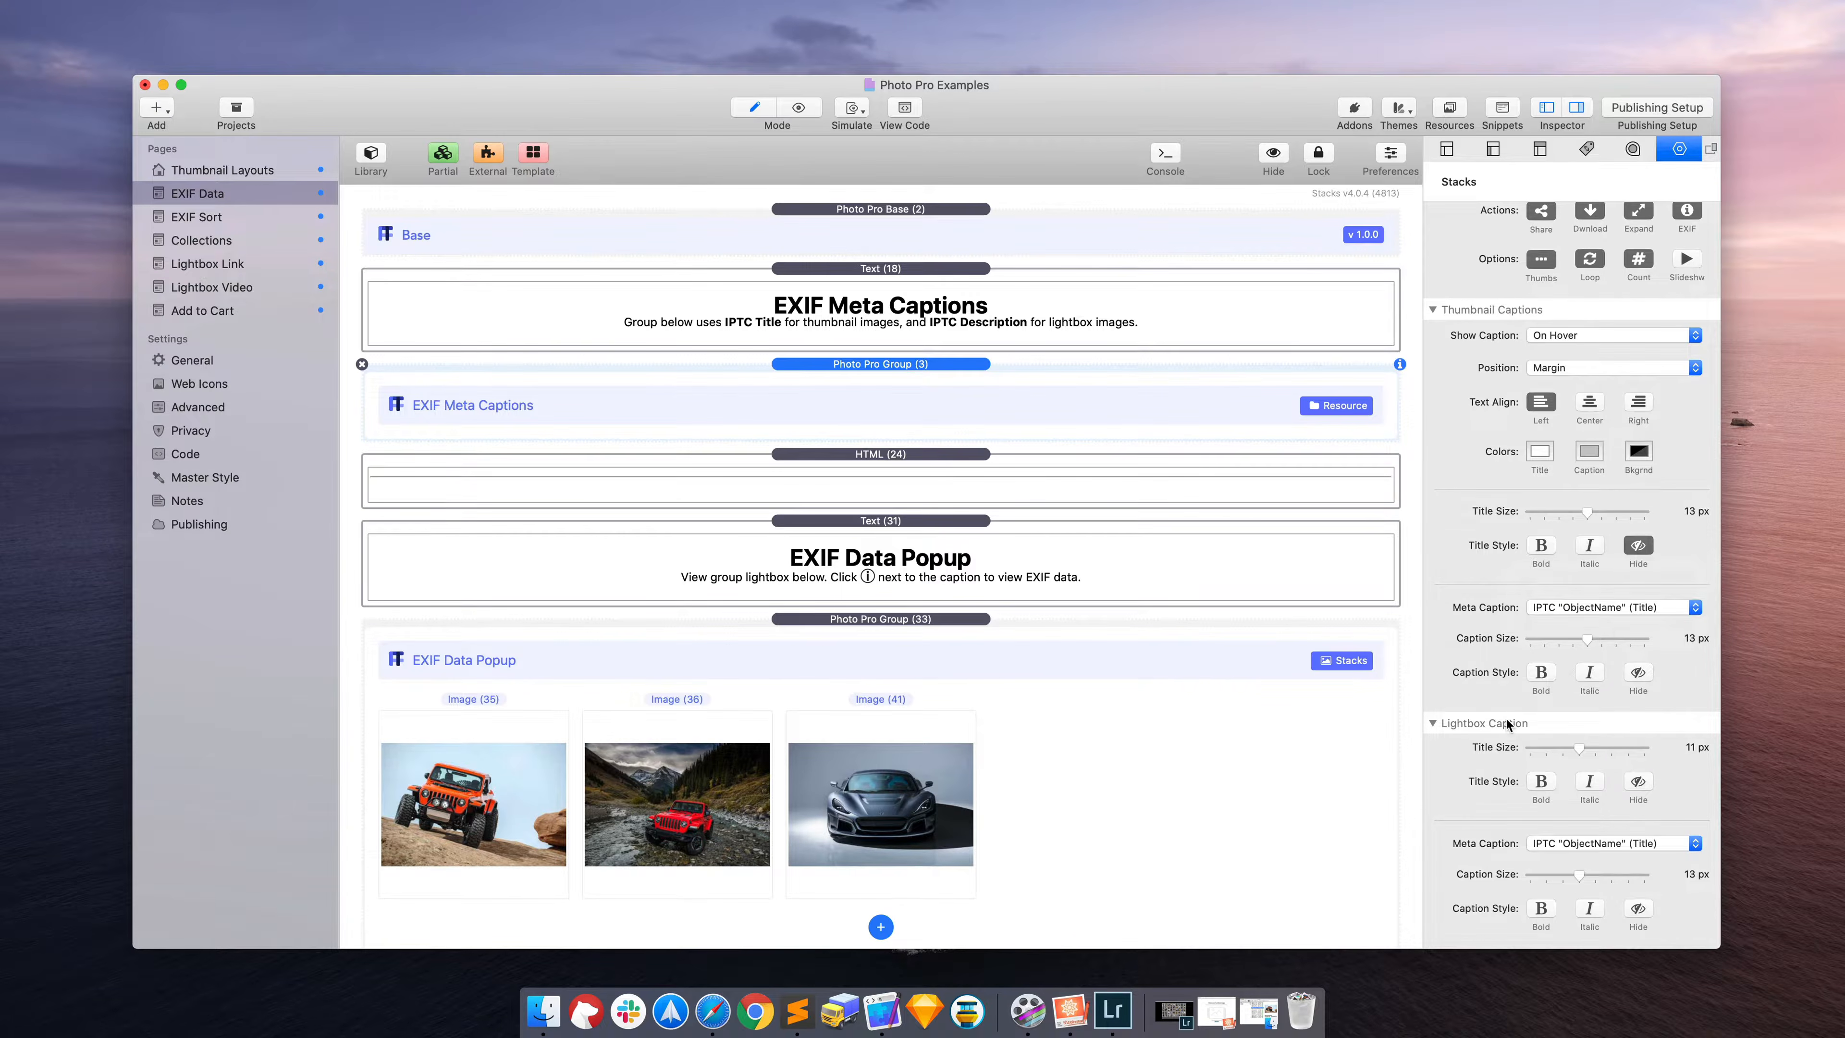
click(1592, 608)
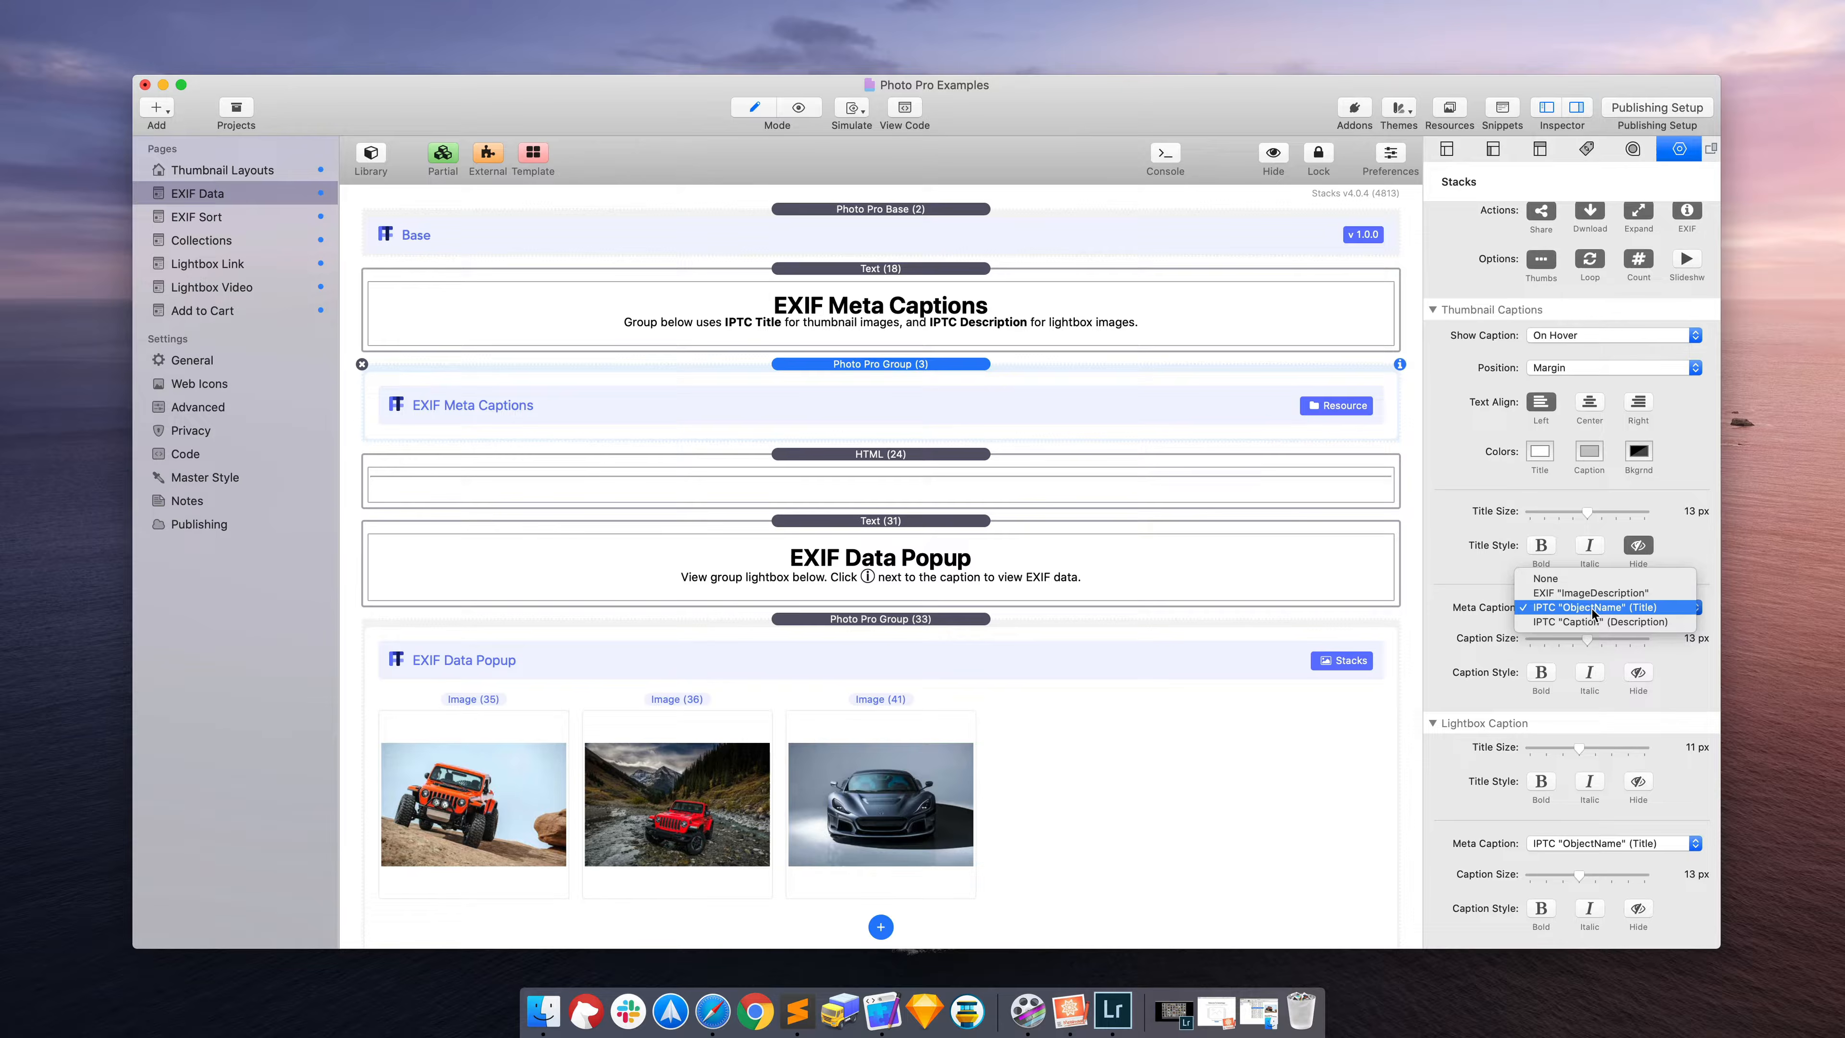
click(1554, 579)
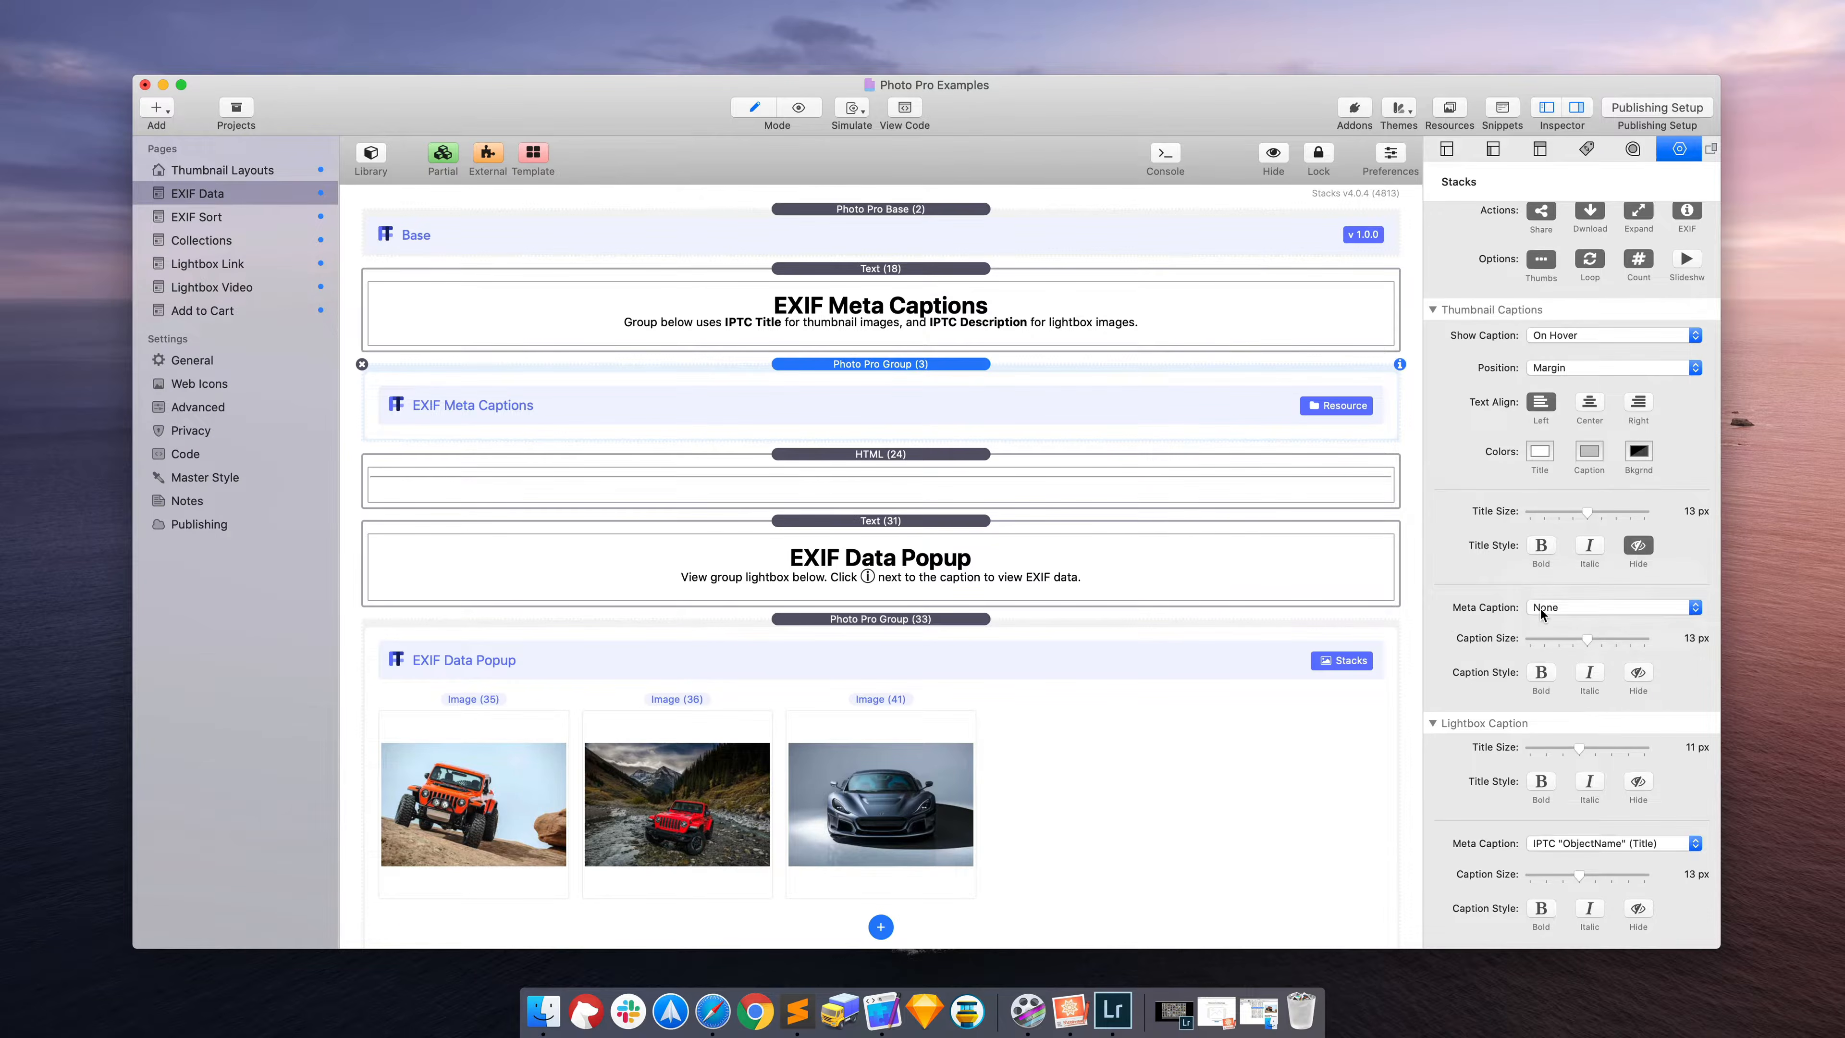
click(1544, 845)
click(1554, 819)
key(super+r)
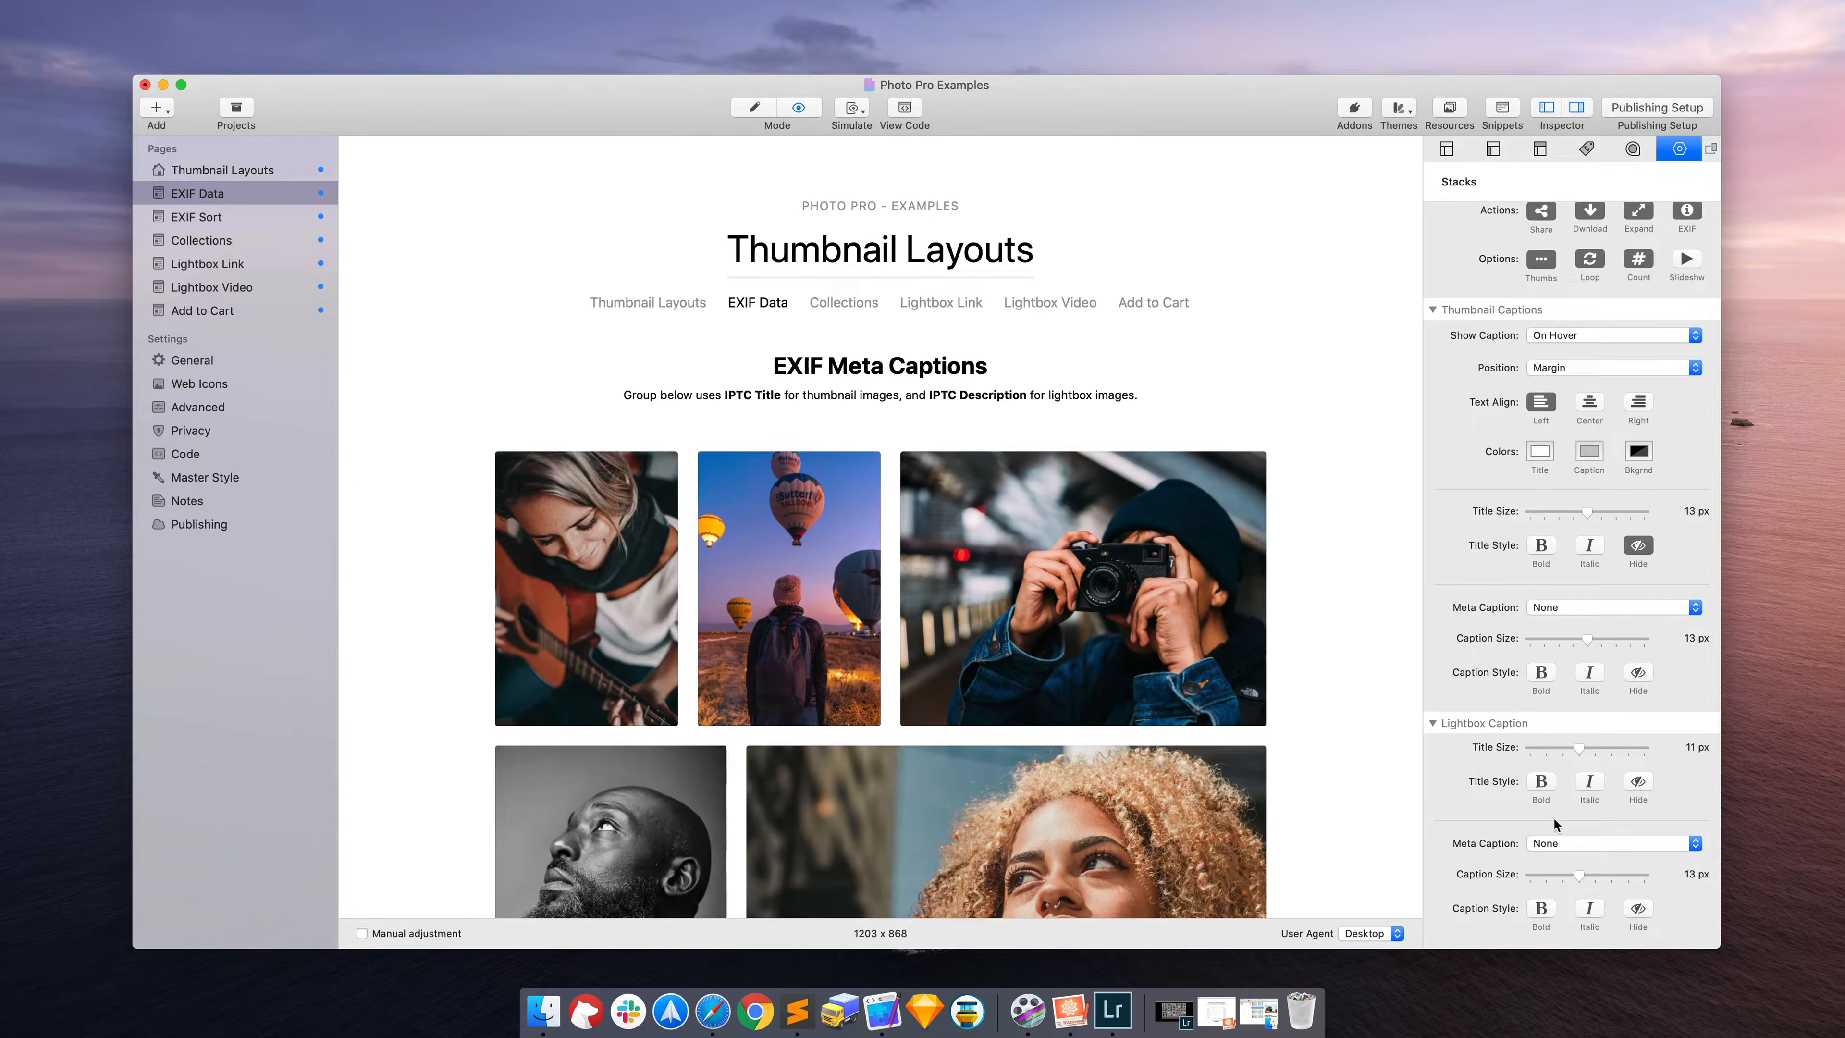
Step: Examine the hover captions on the gallery thumbnails in the EXIF Meta Captions preview
scroll(1355, 741, down, 5)
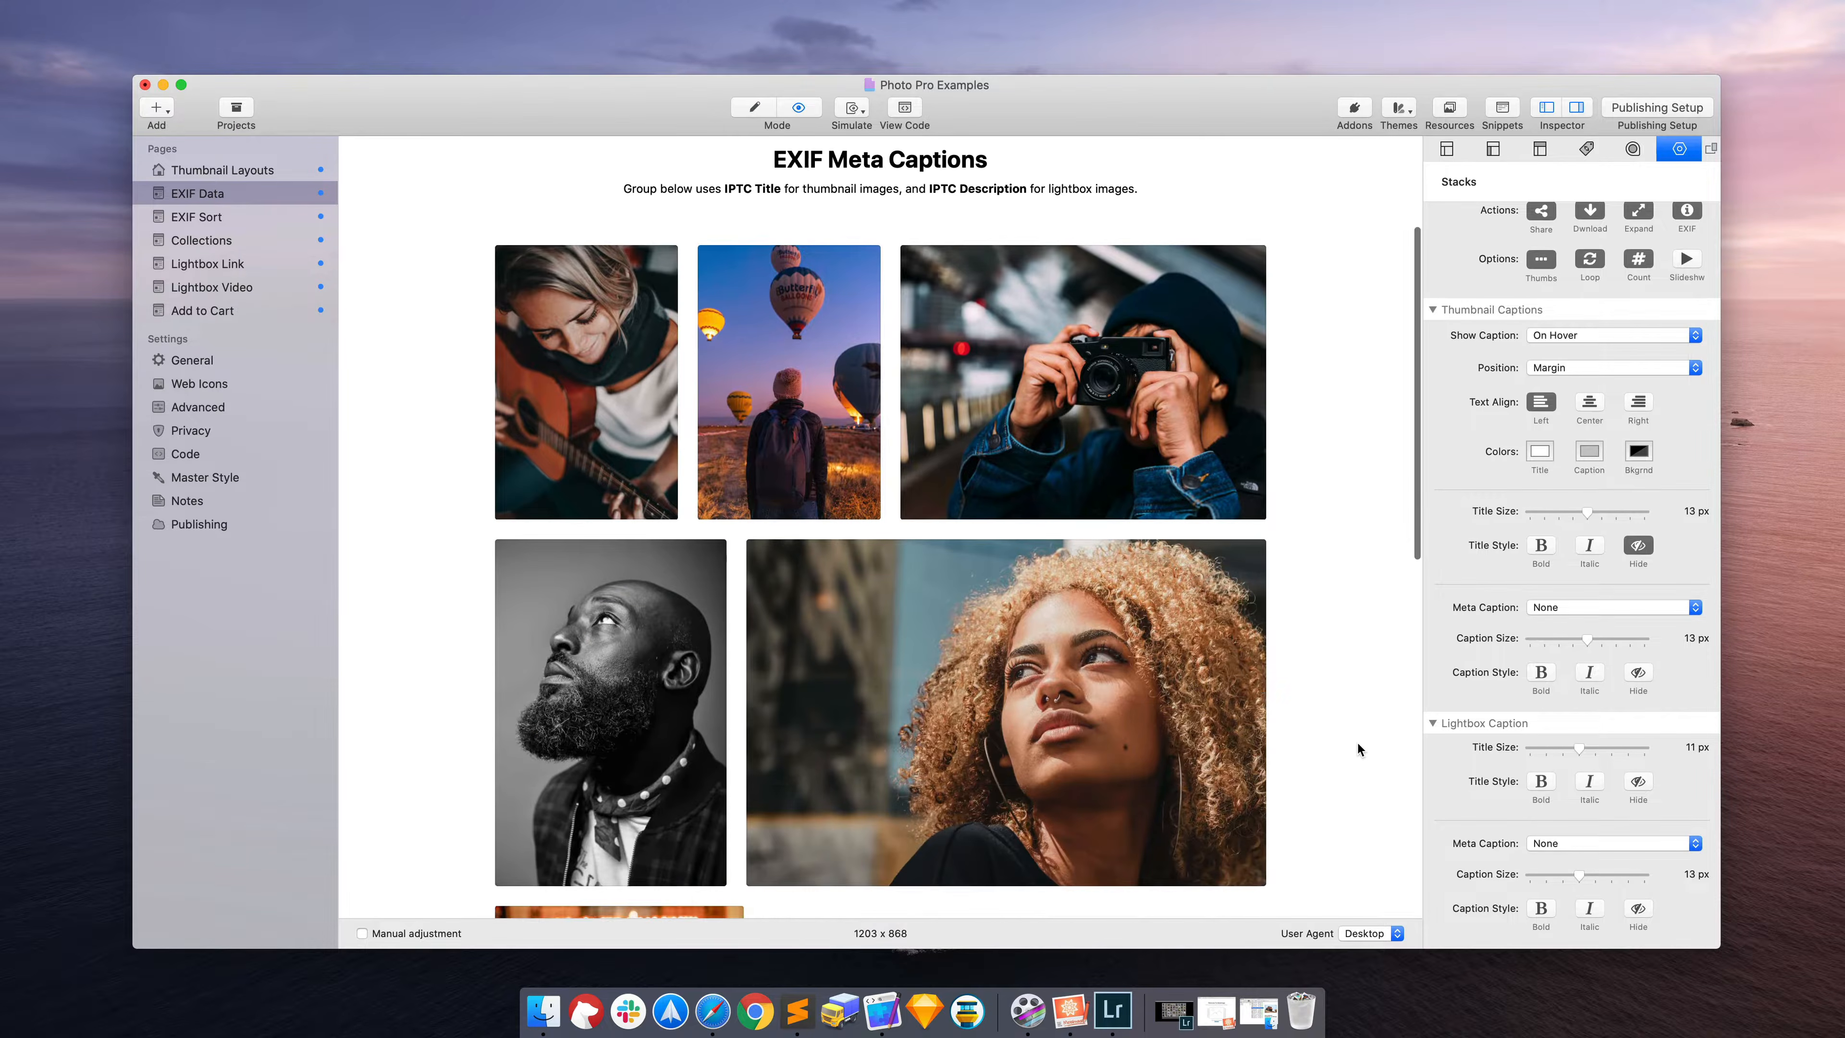
scroll(1356, 741, up, 2)
mouse_move(1062, 506)
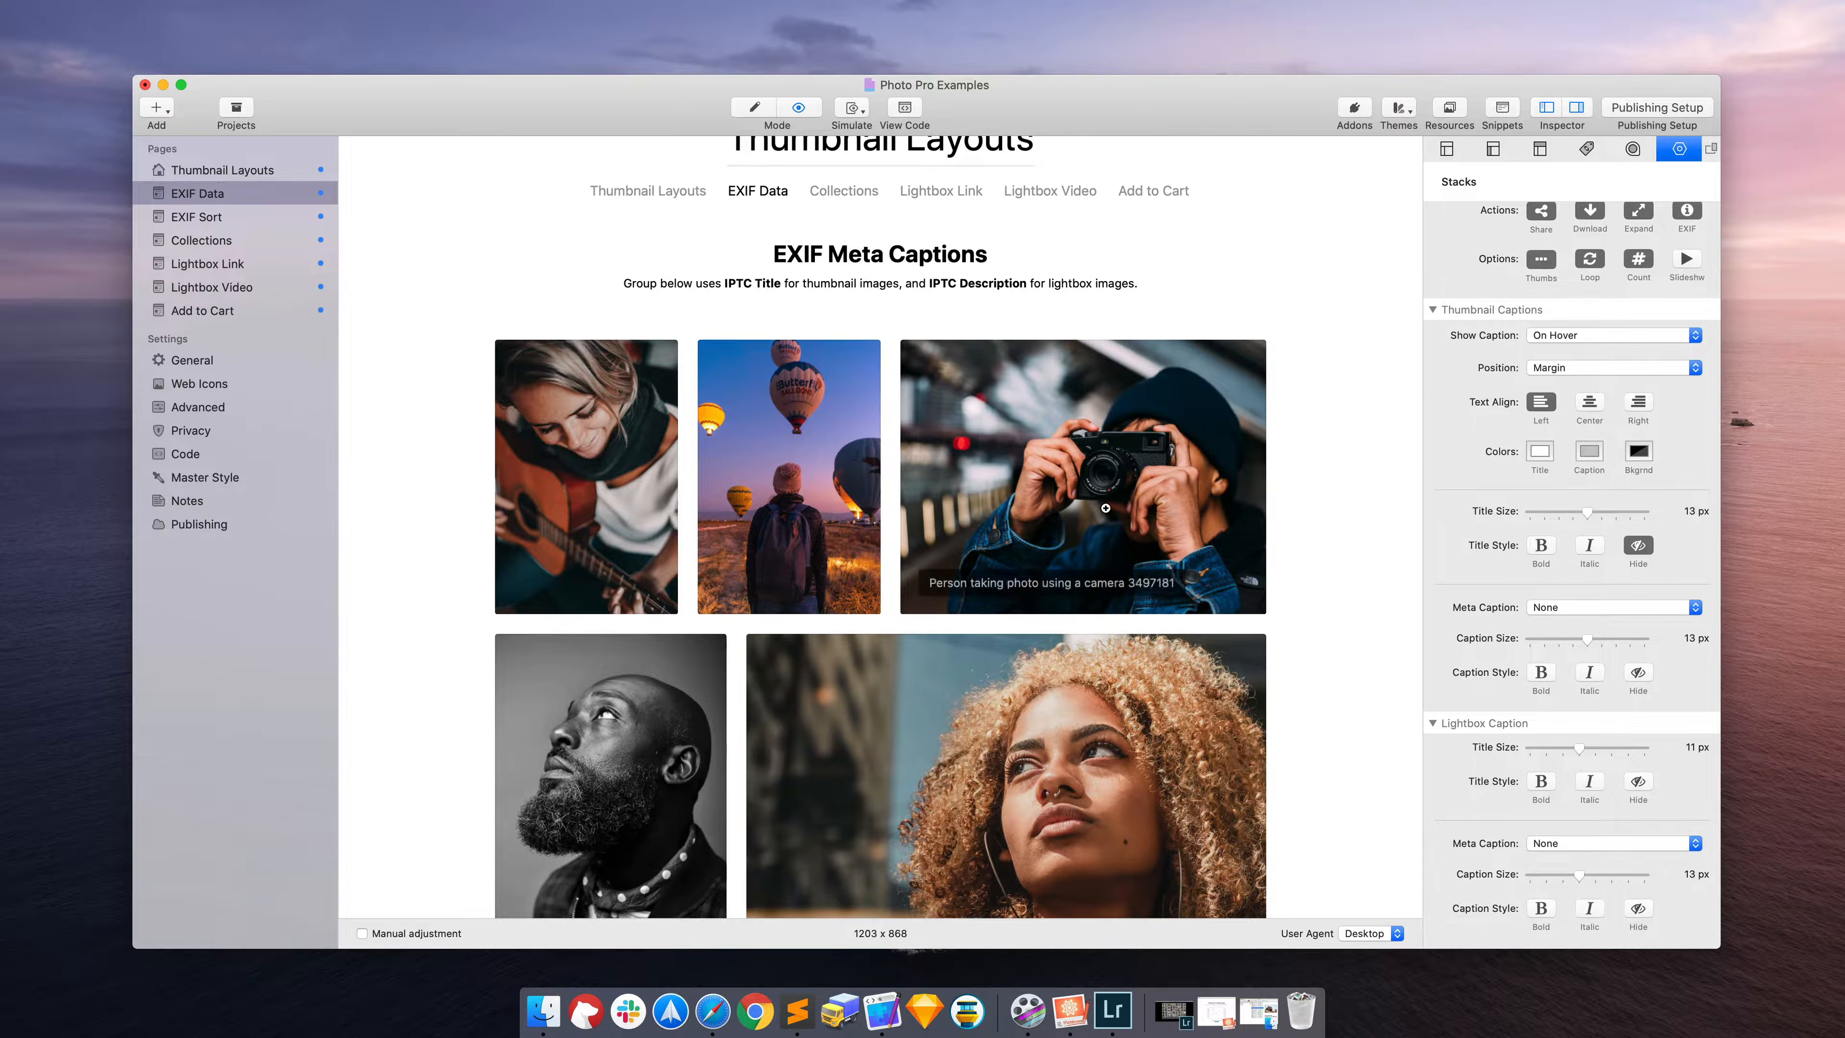
mouse_move(770, 501)
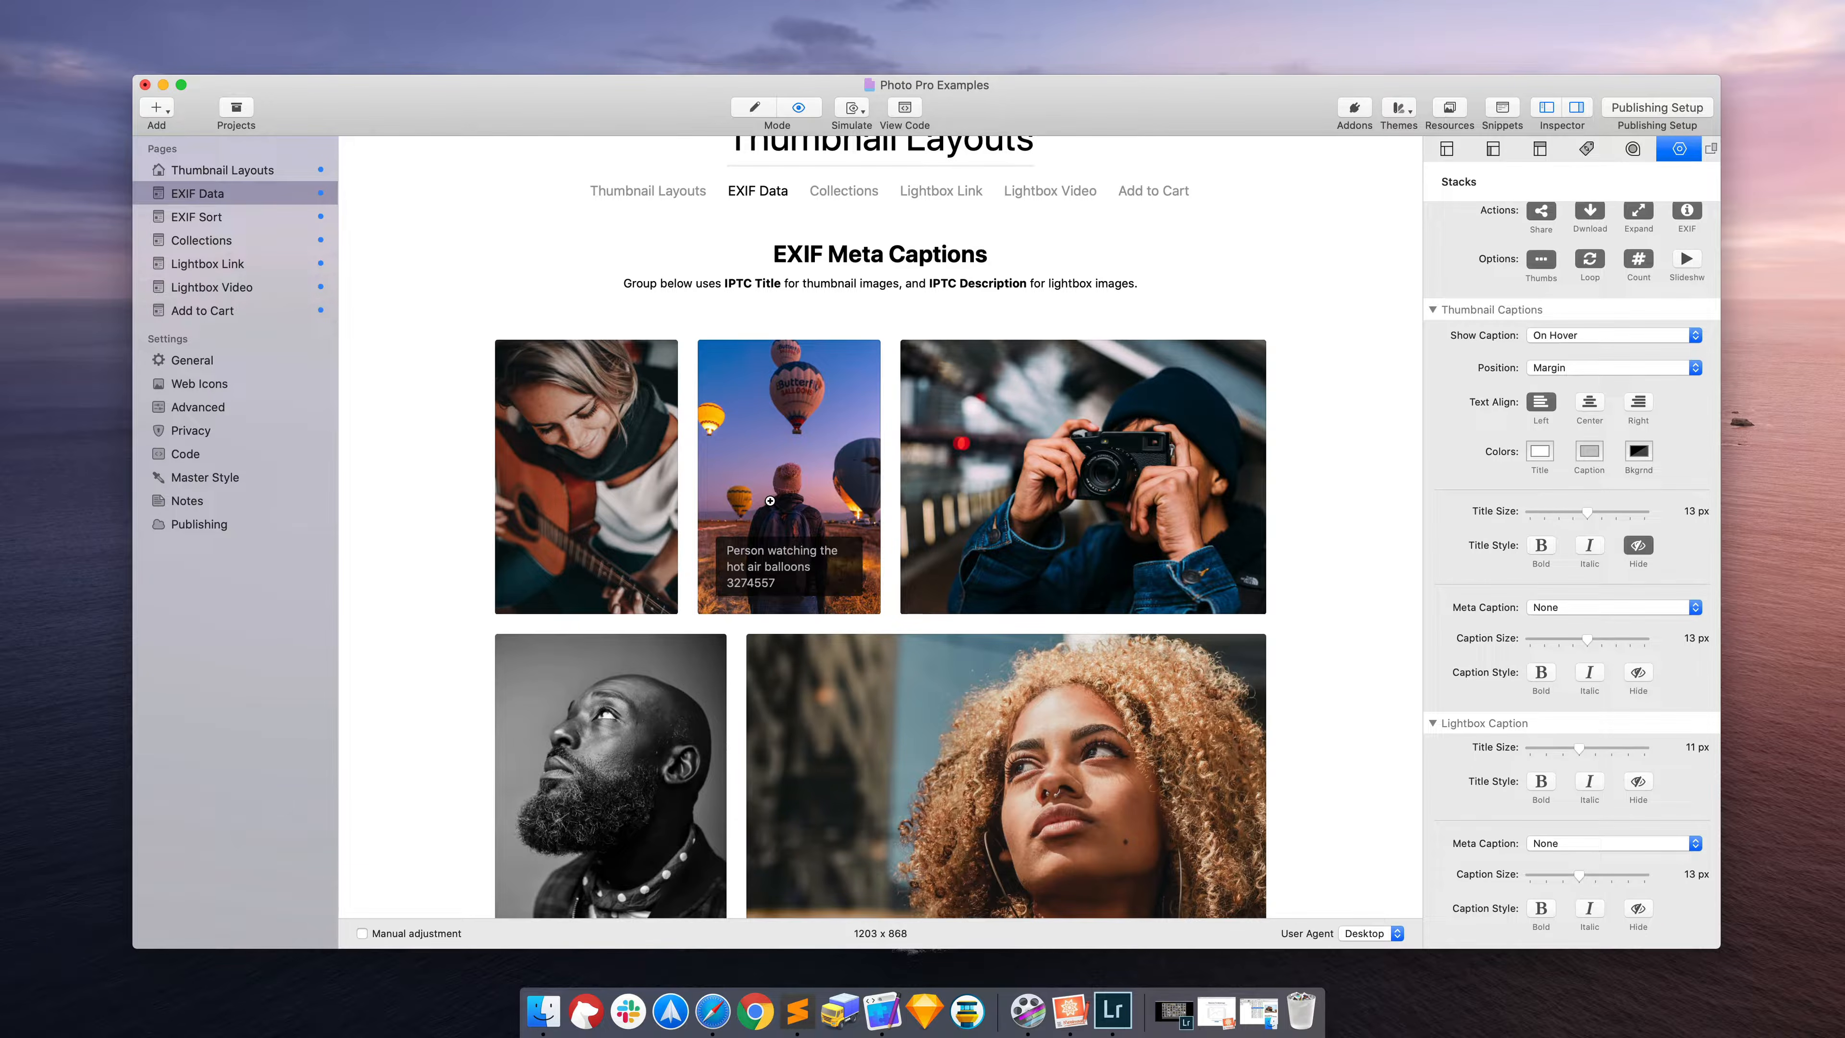
mouse_move(568, 471)
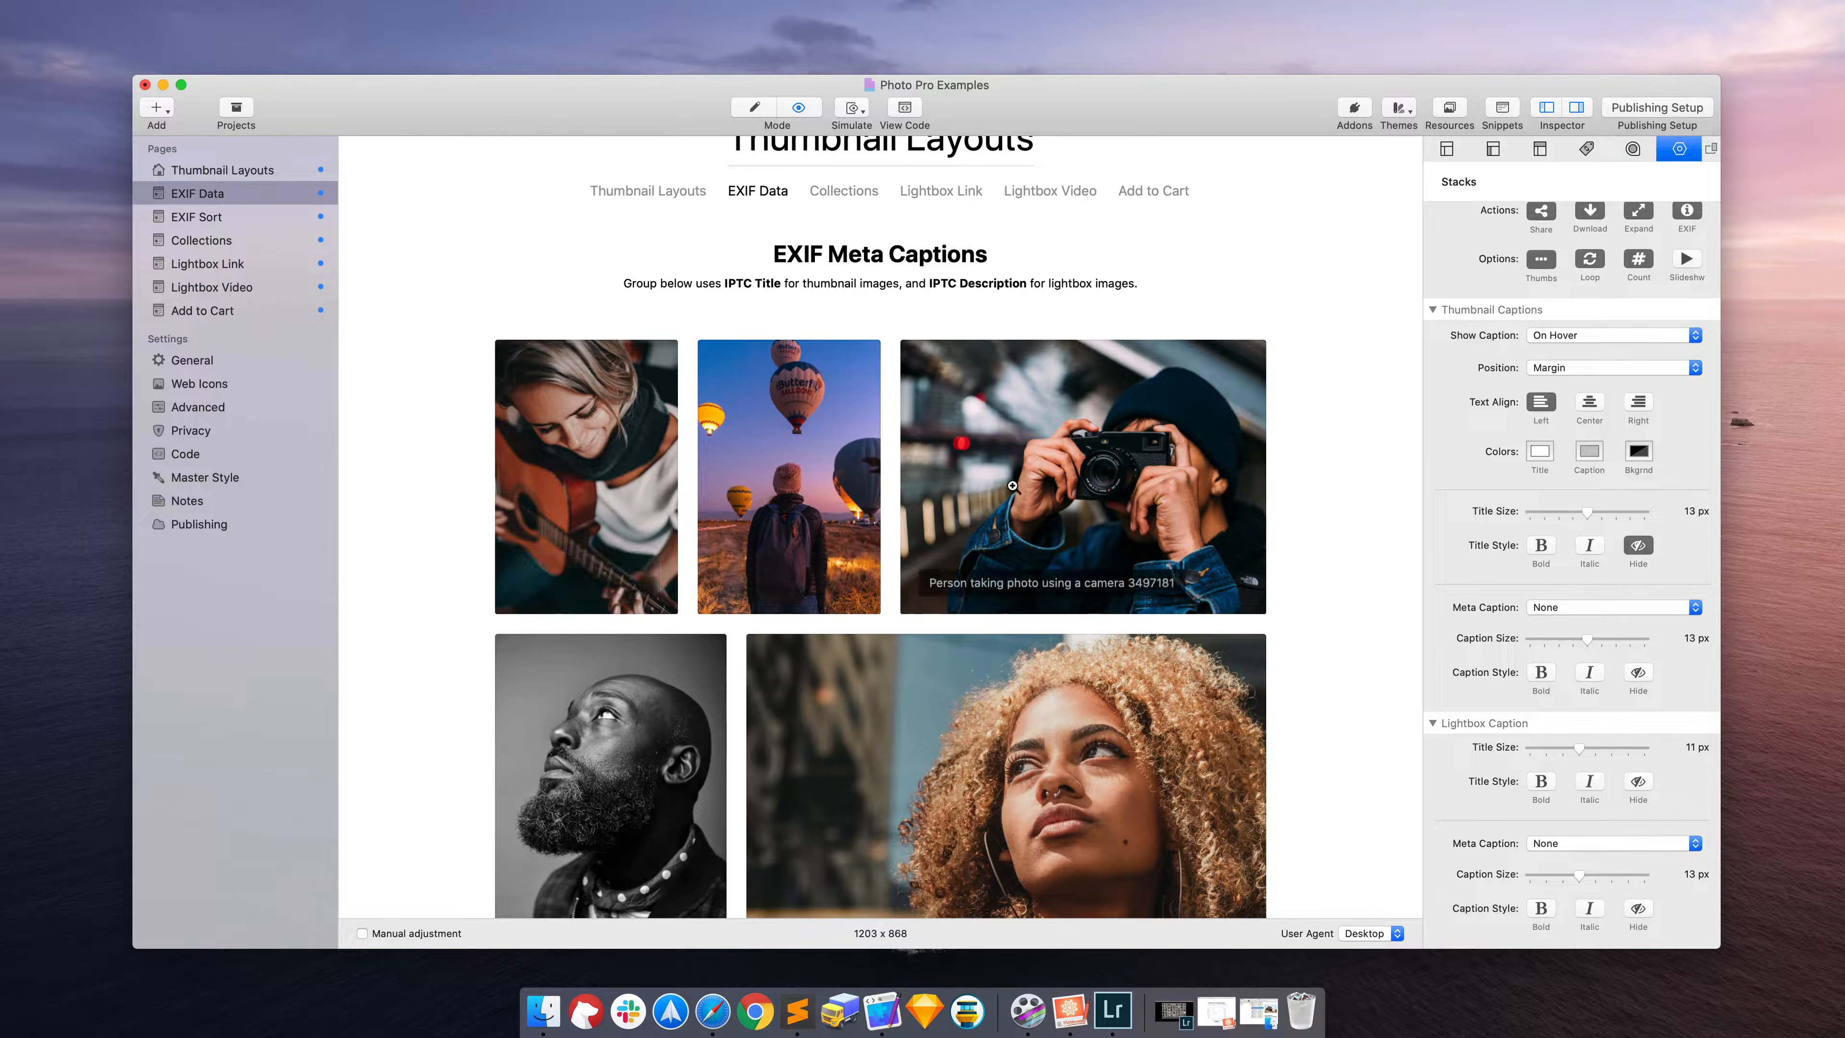
scroll(879, 684, down, 3)
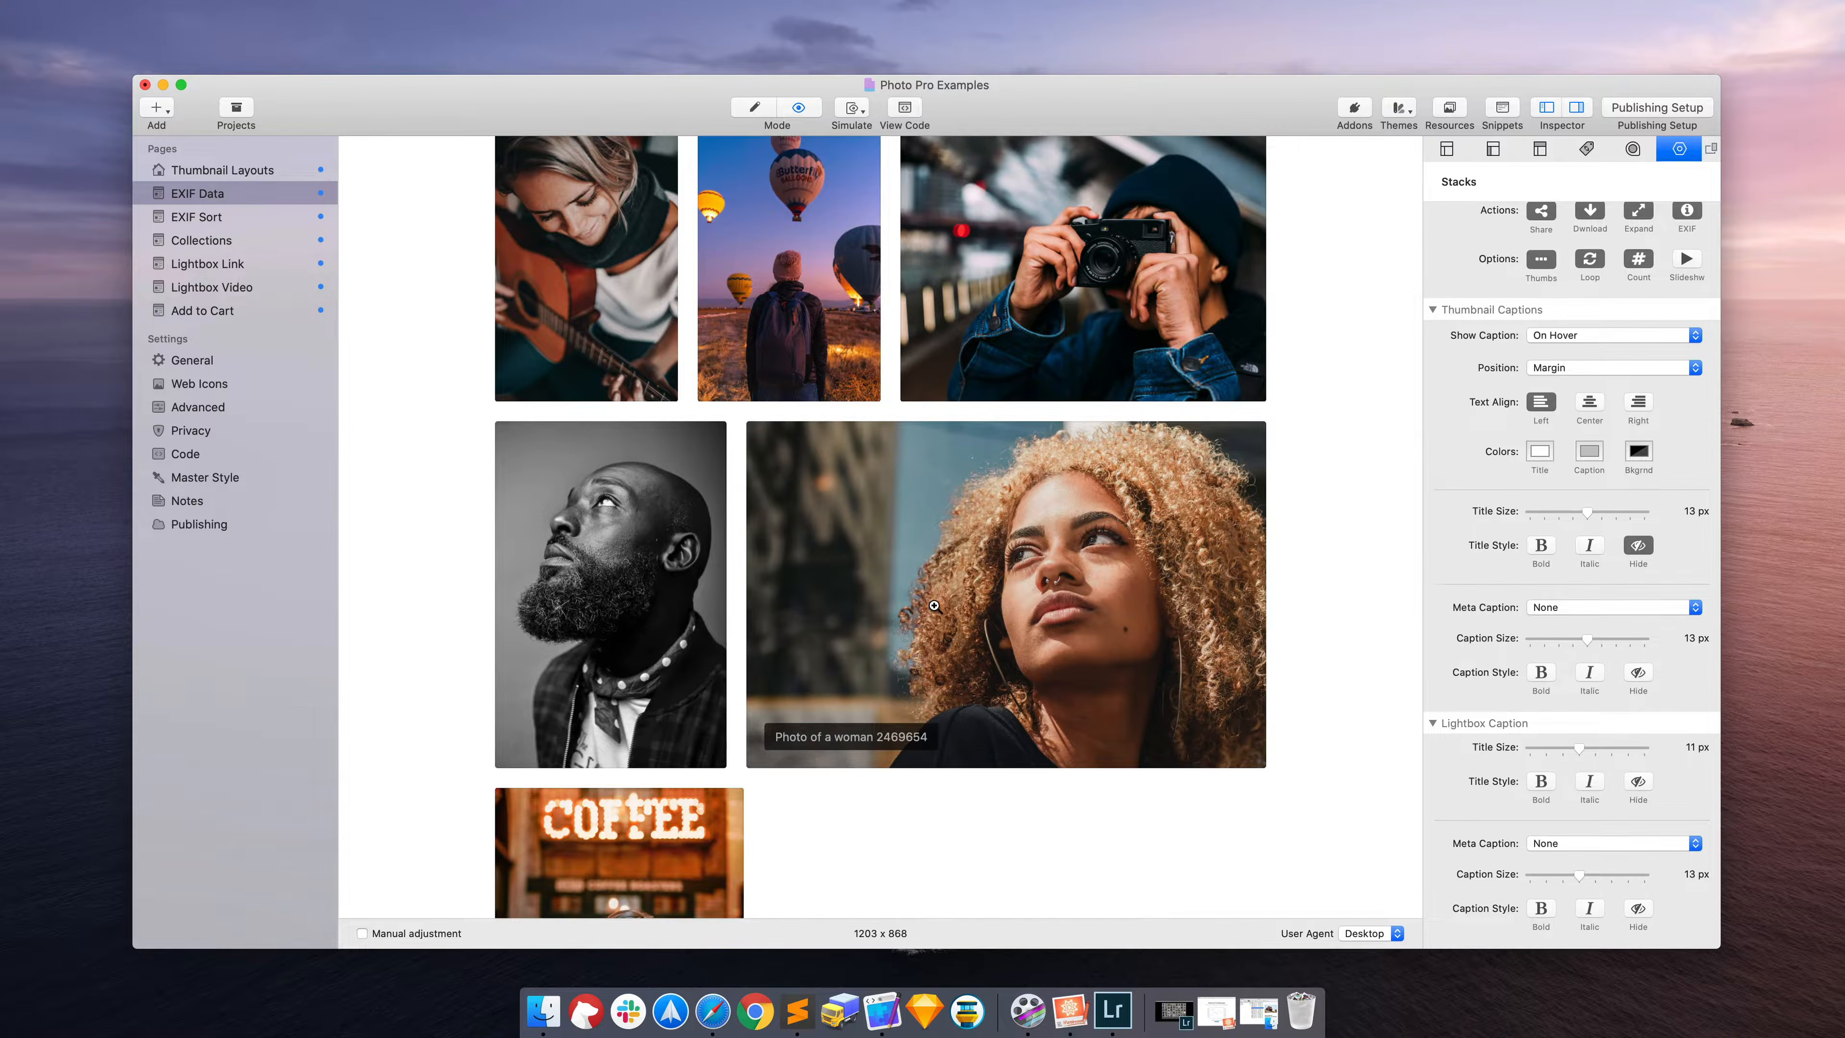
scroll(944, 509, up, 3)
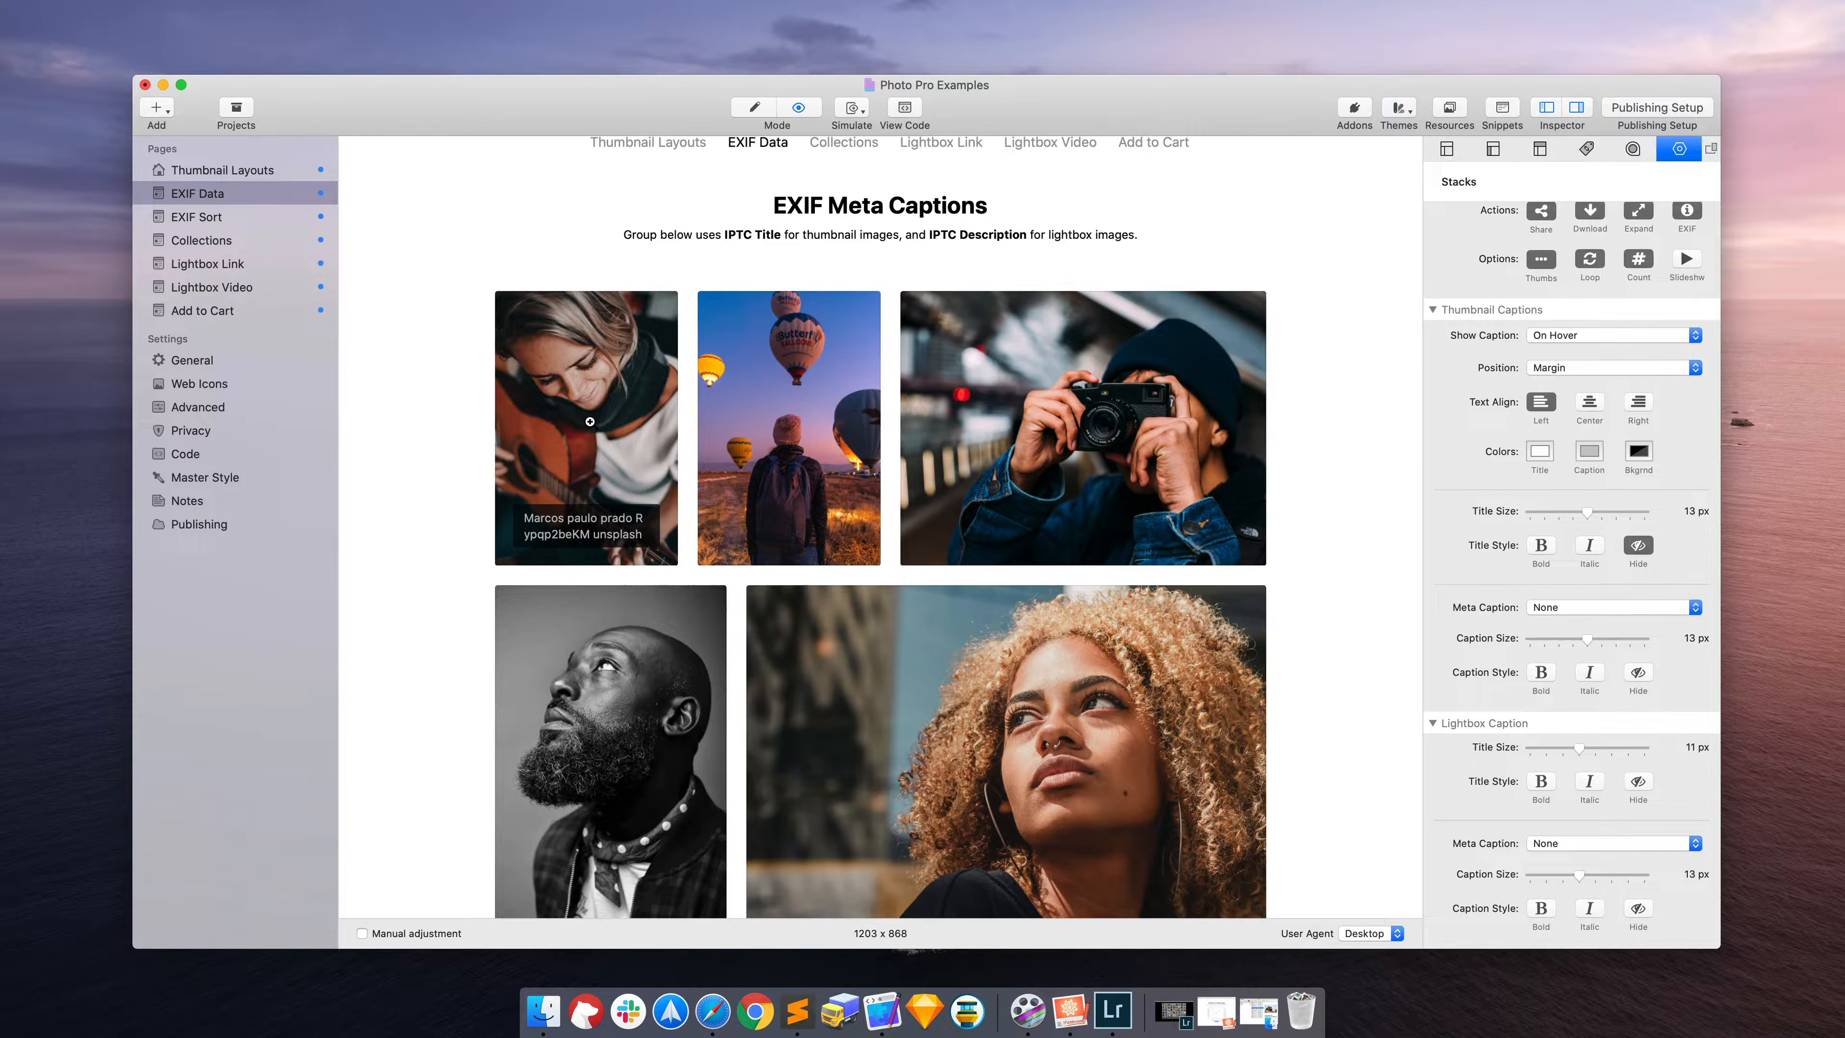
Step: Switch to Lightroom Classic and filter the People collection to Flagged photos
click(1173, 1011)
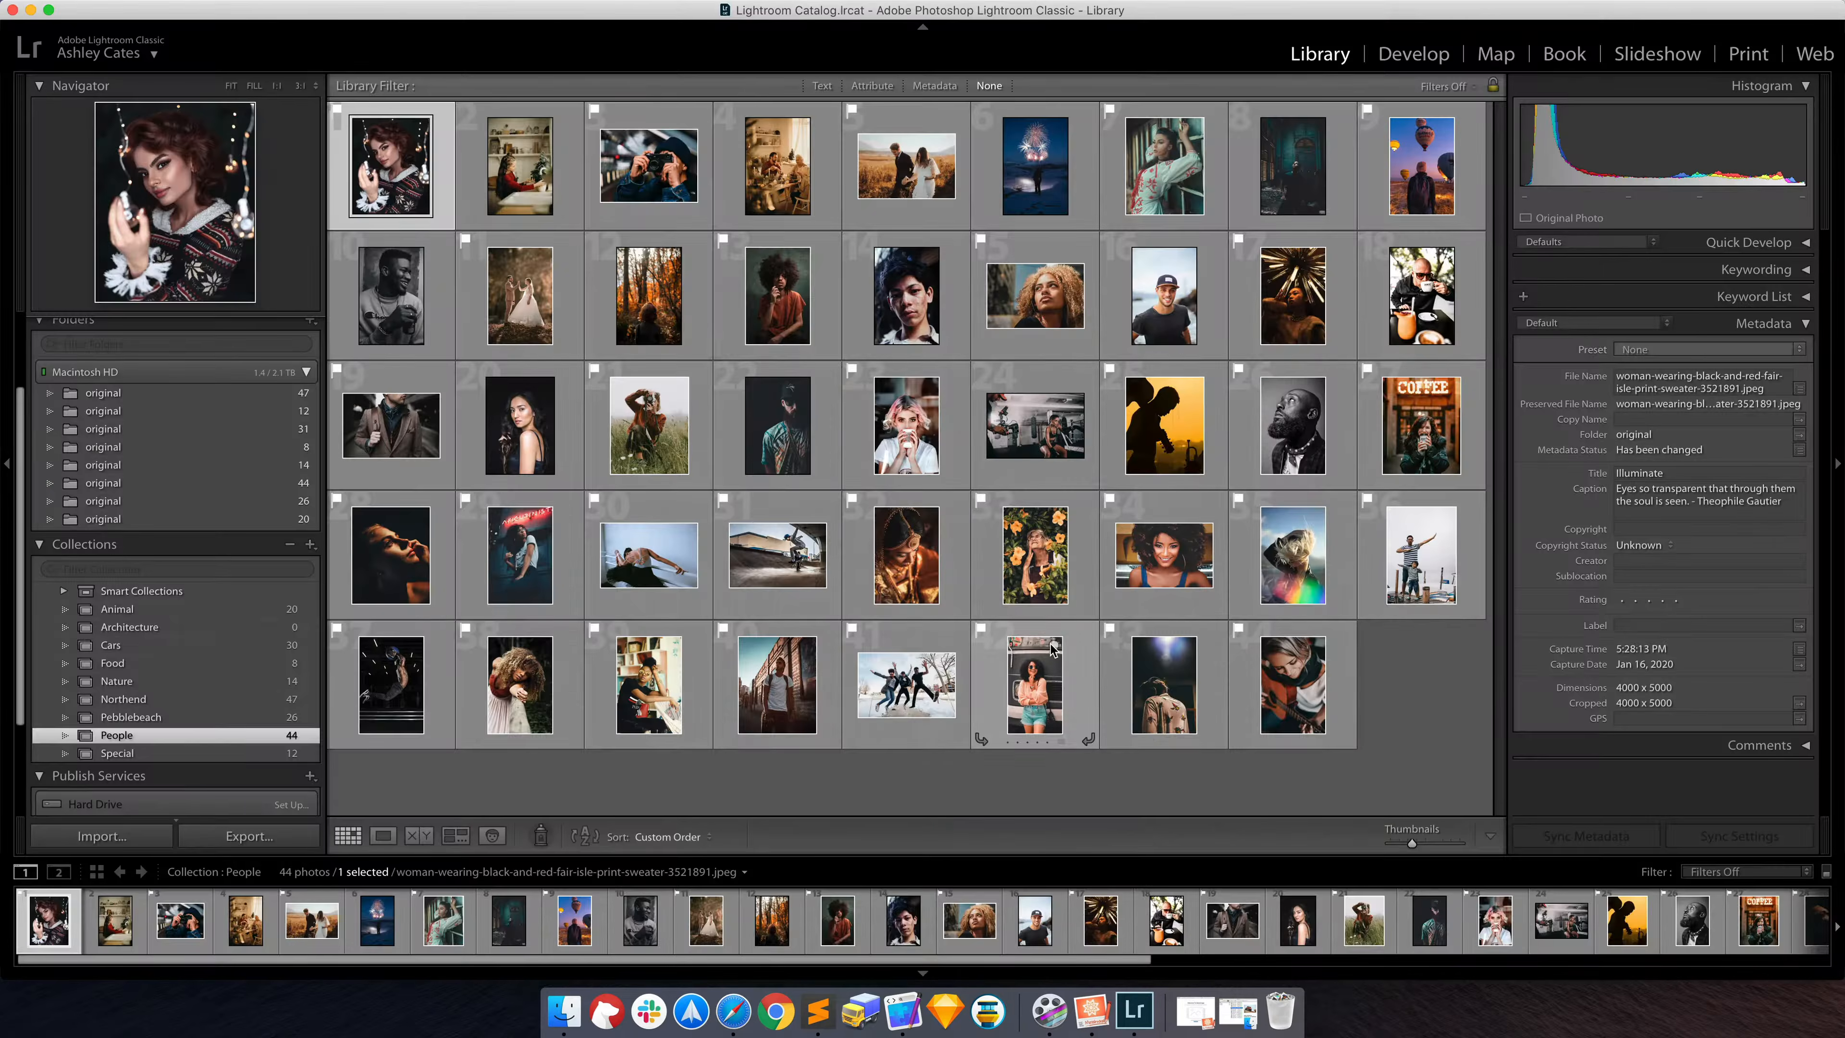
click(1447, 86)
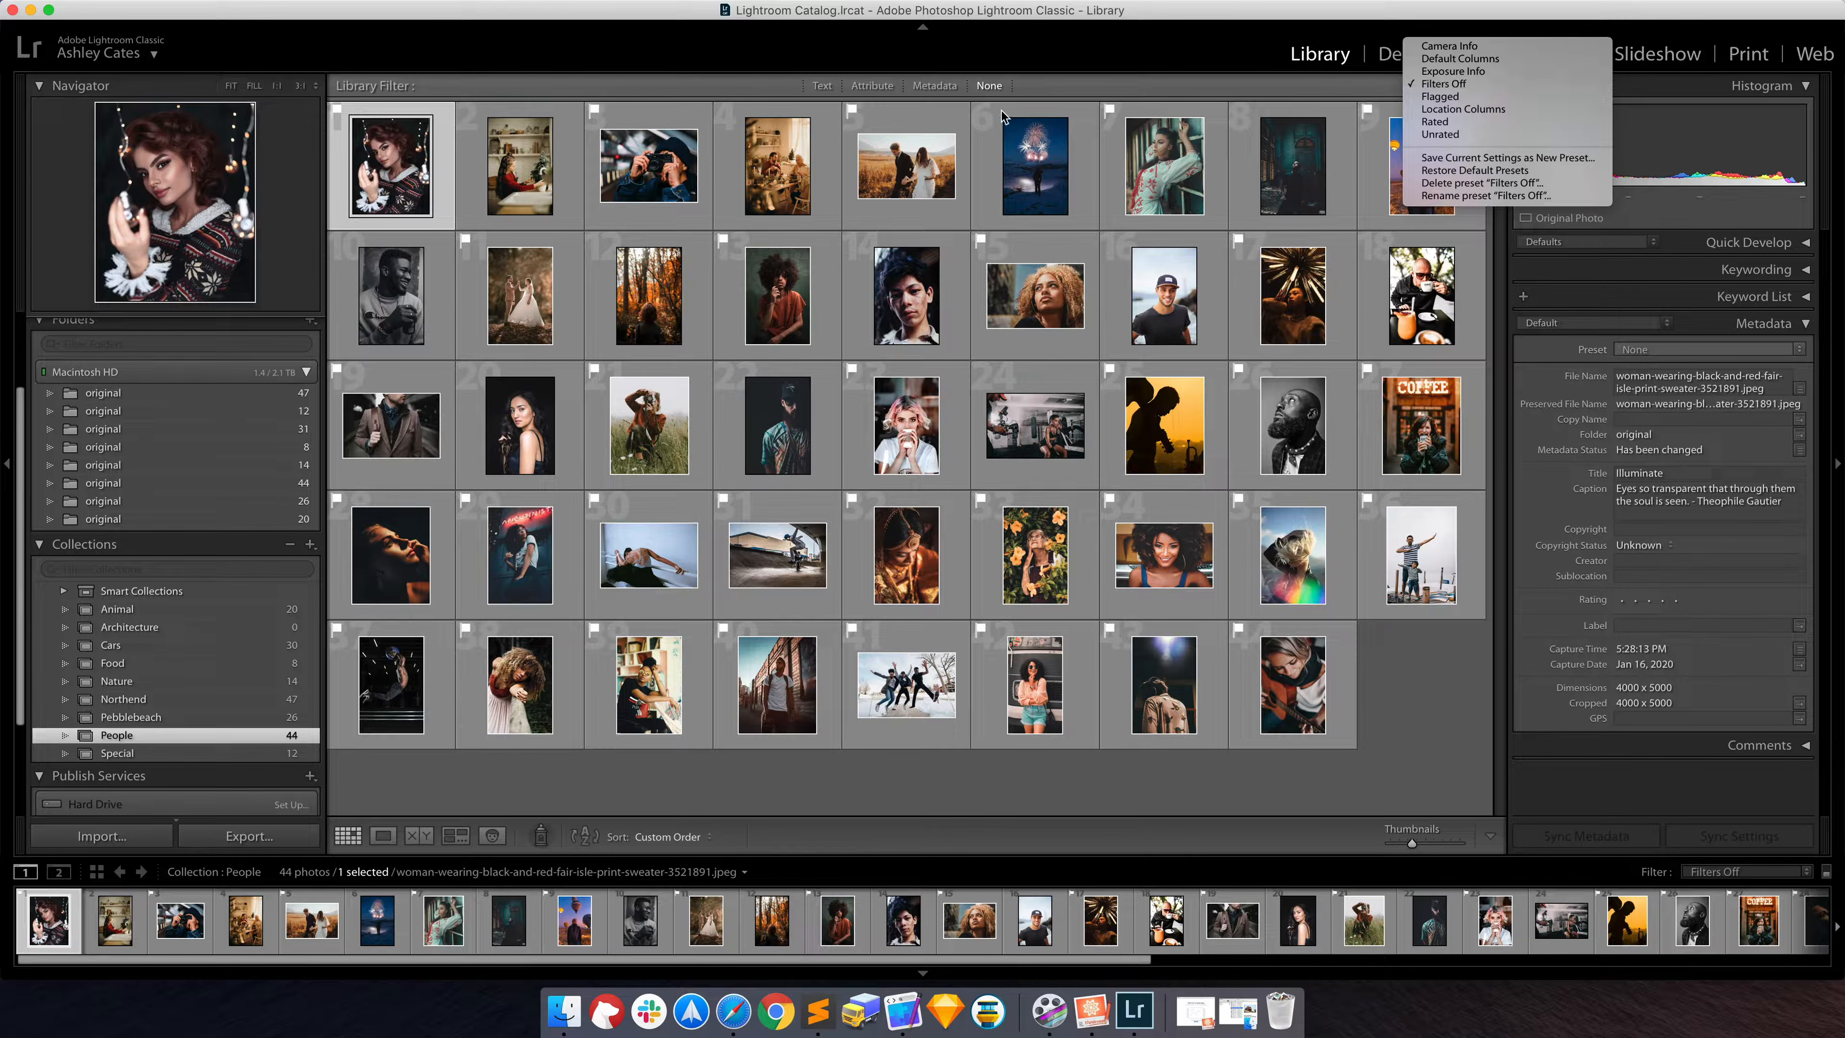
click(1447, 97)
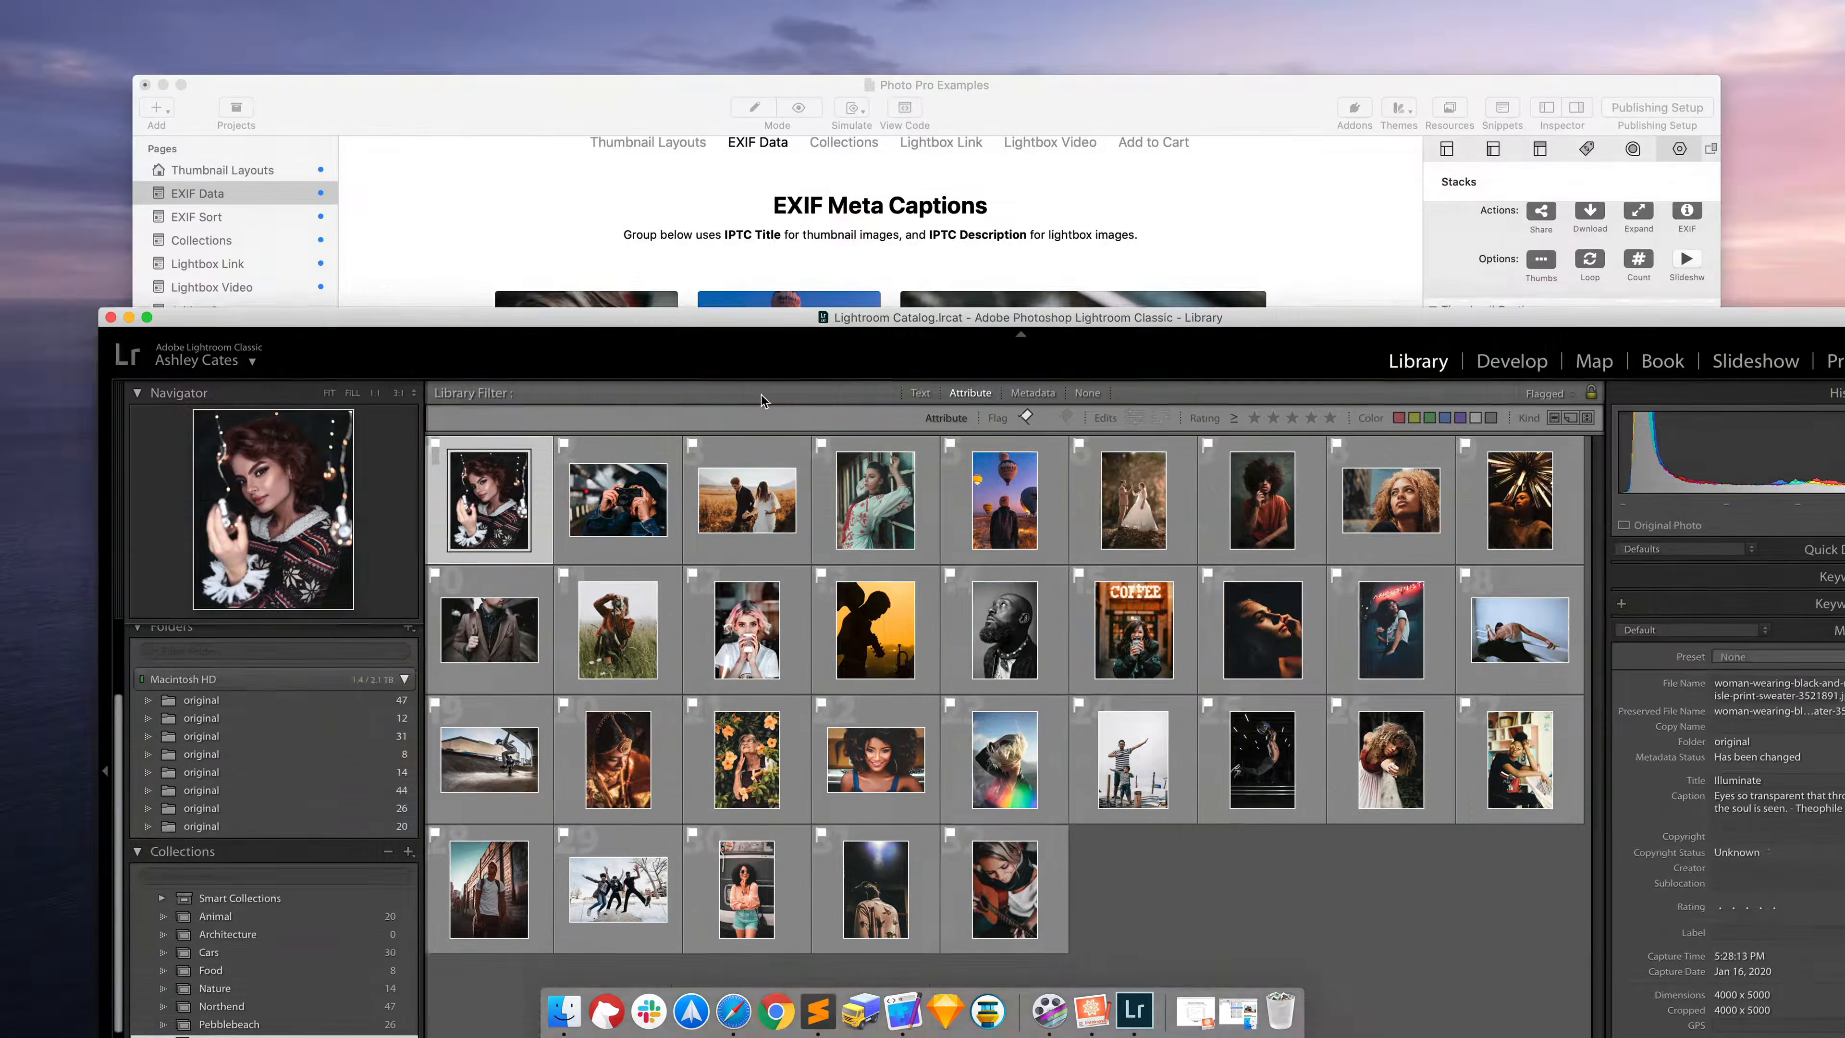
Step: Return to the Photo Pro Examples project and set the group's thumbnail Sort to None
drag(761, 396, 848, 590)
click(459, 282)
mouse_move(623, 498)
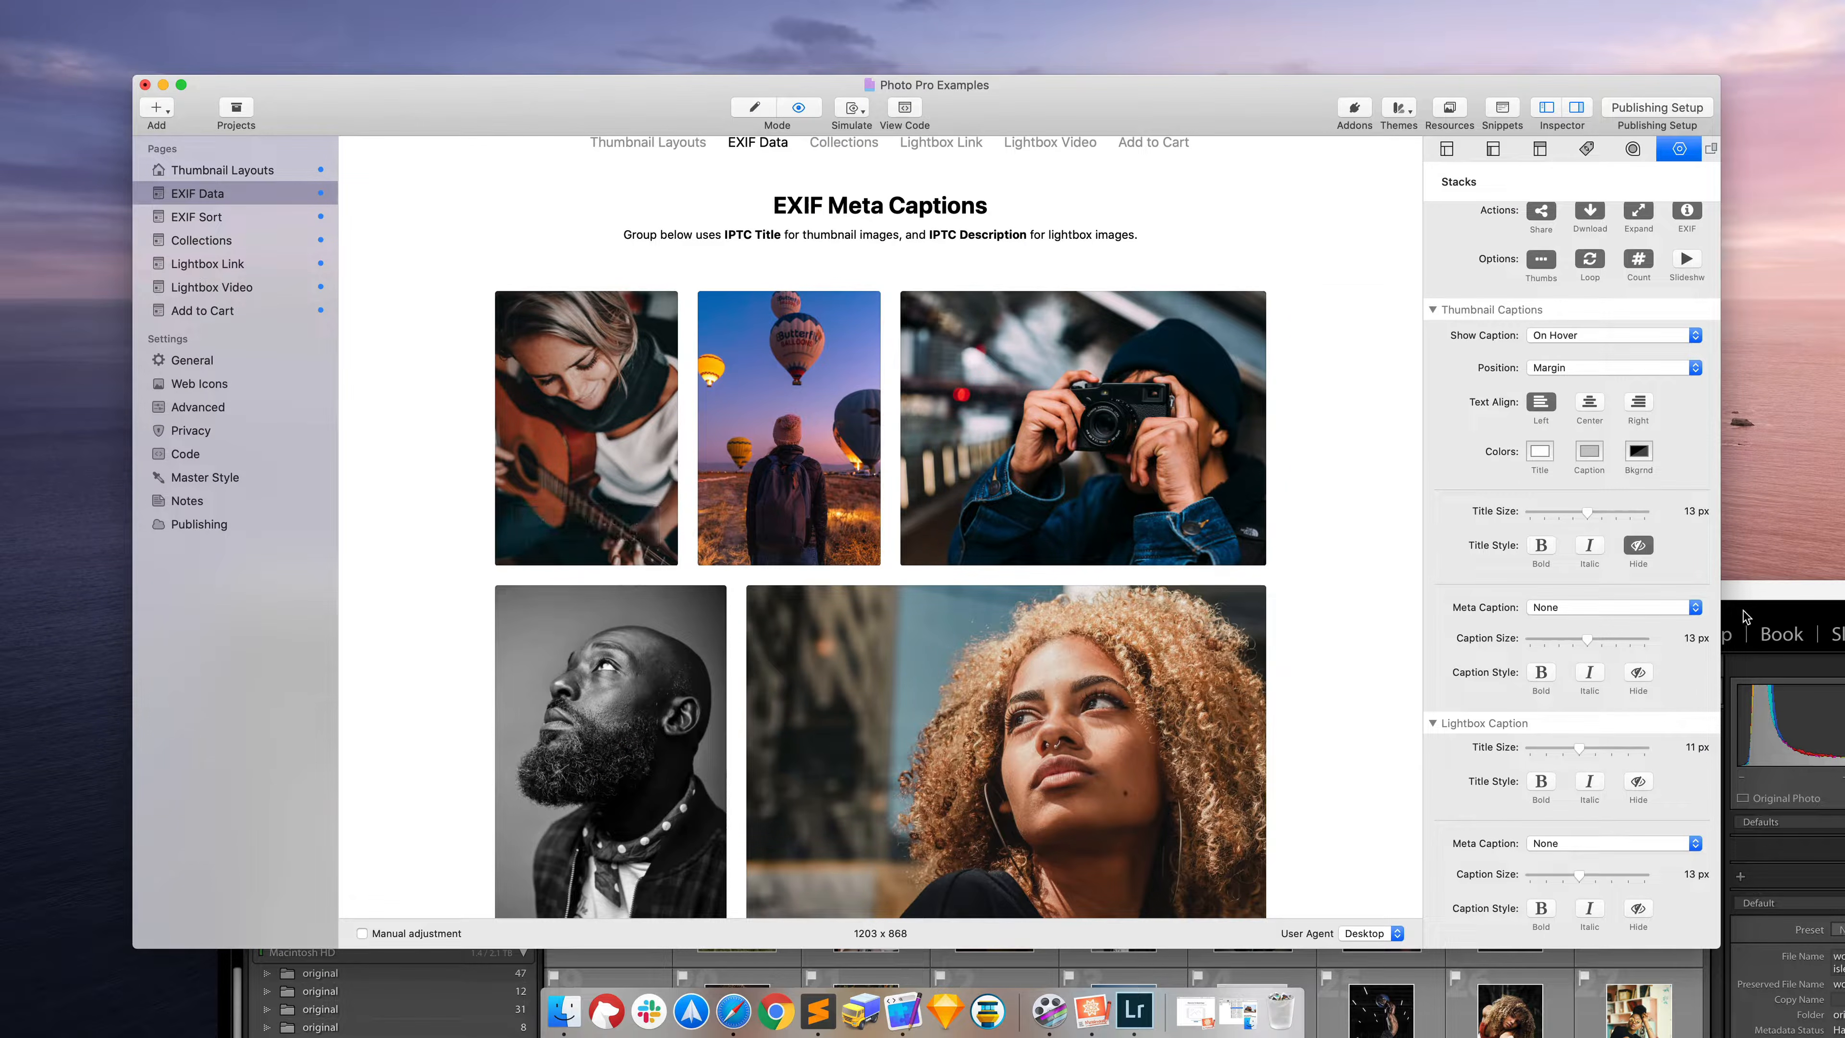
scroll(1472, 401, up, 5)
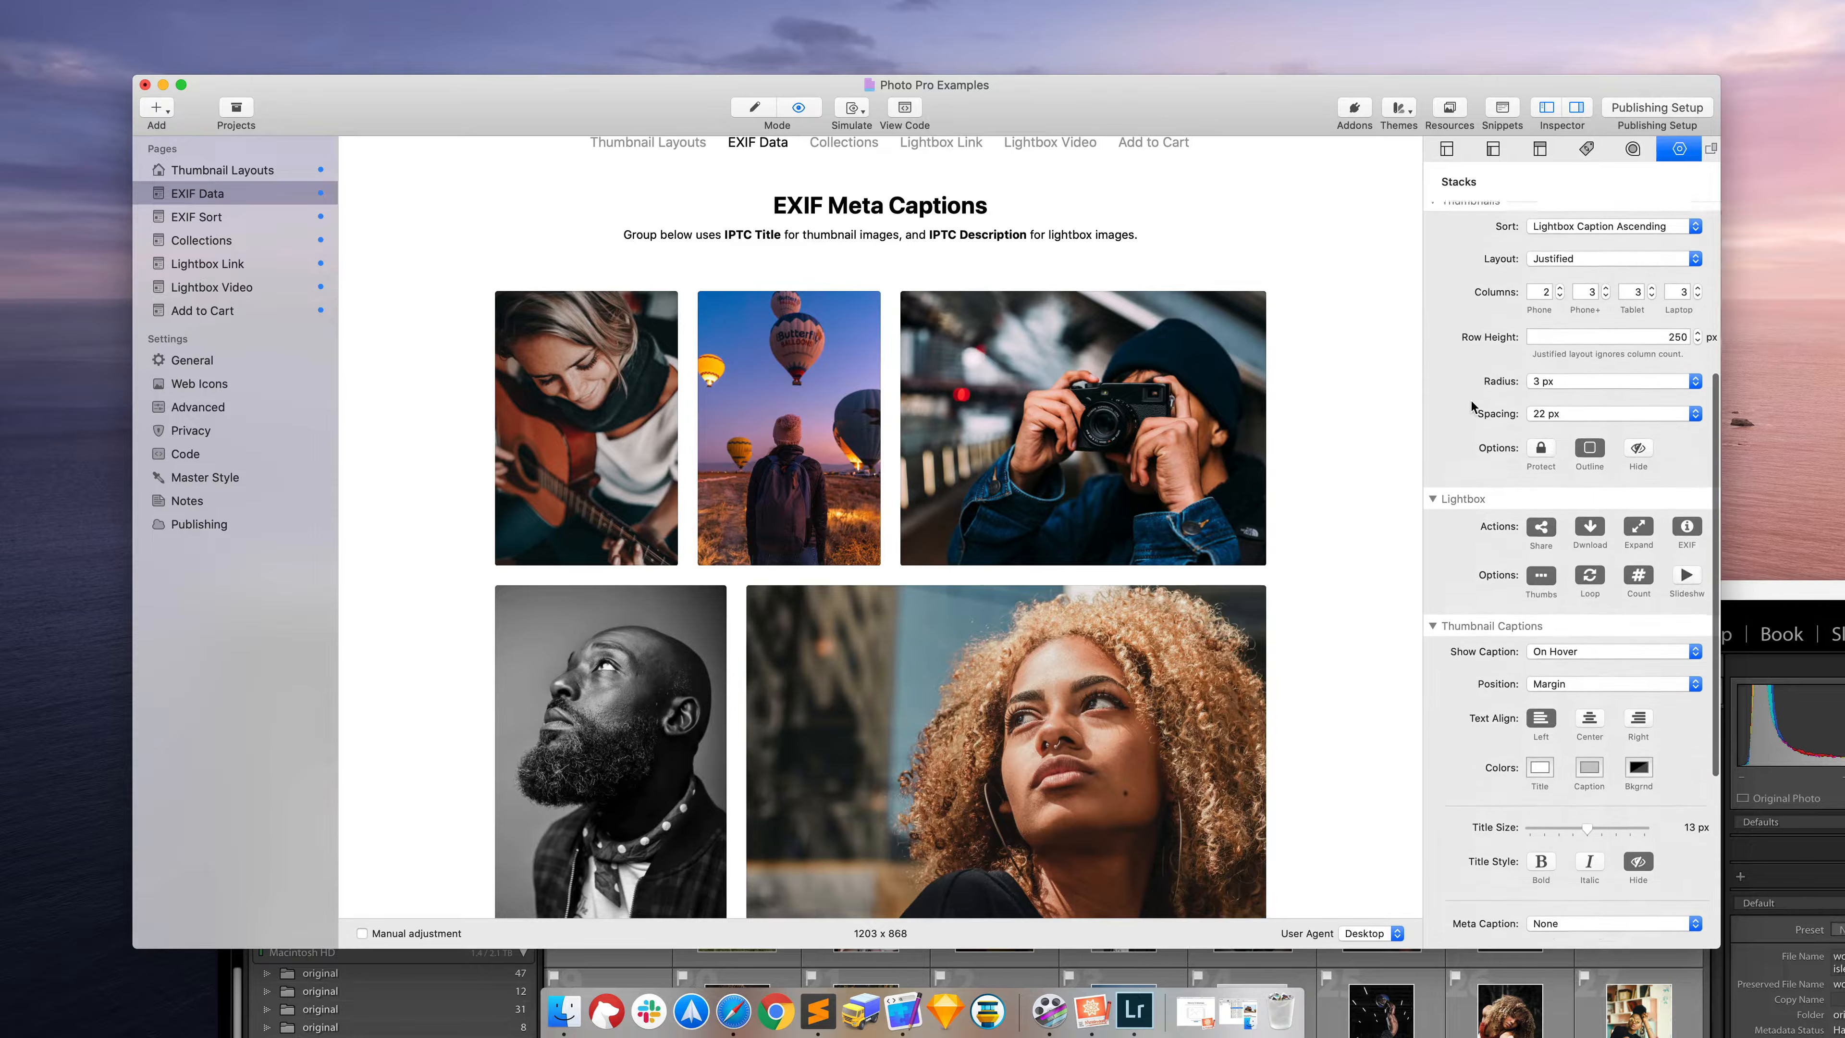
click(1590, 279)
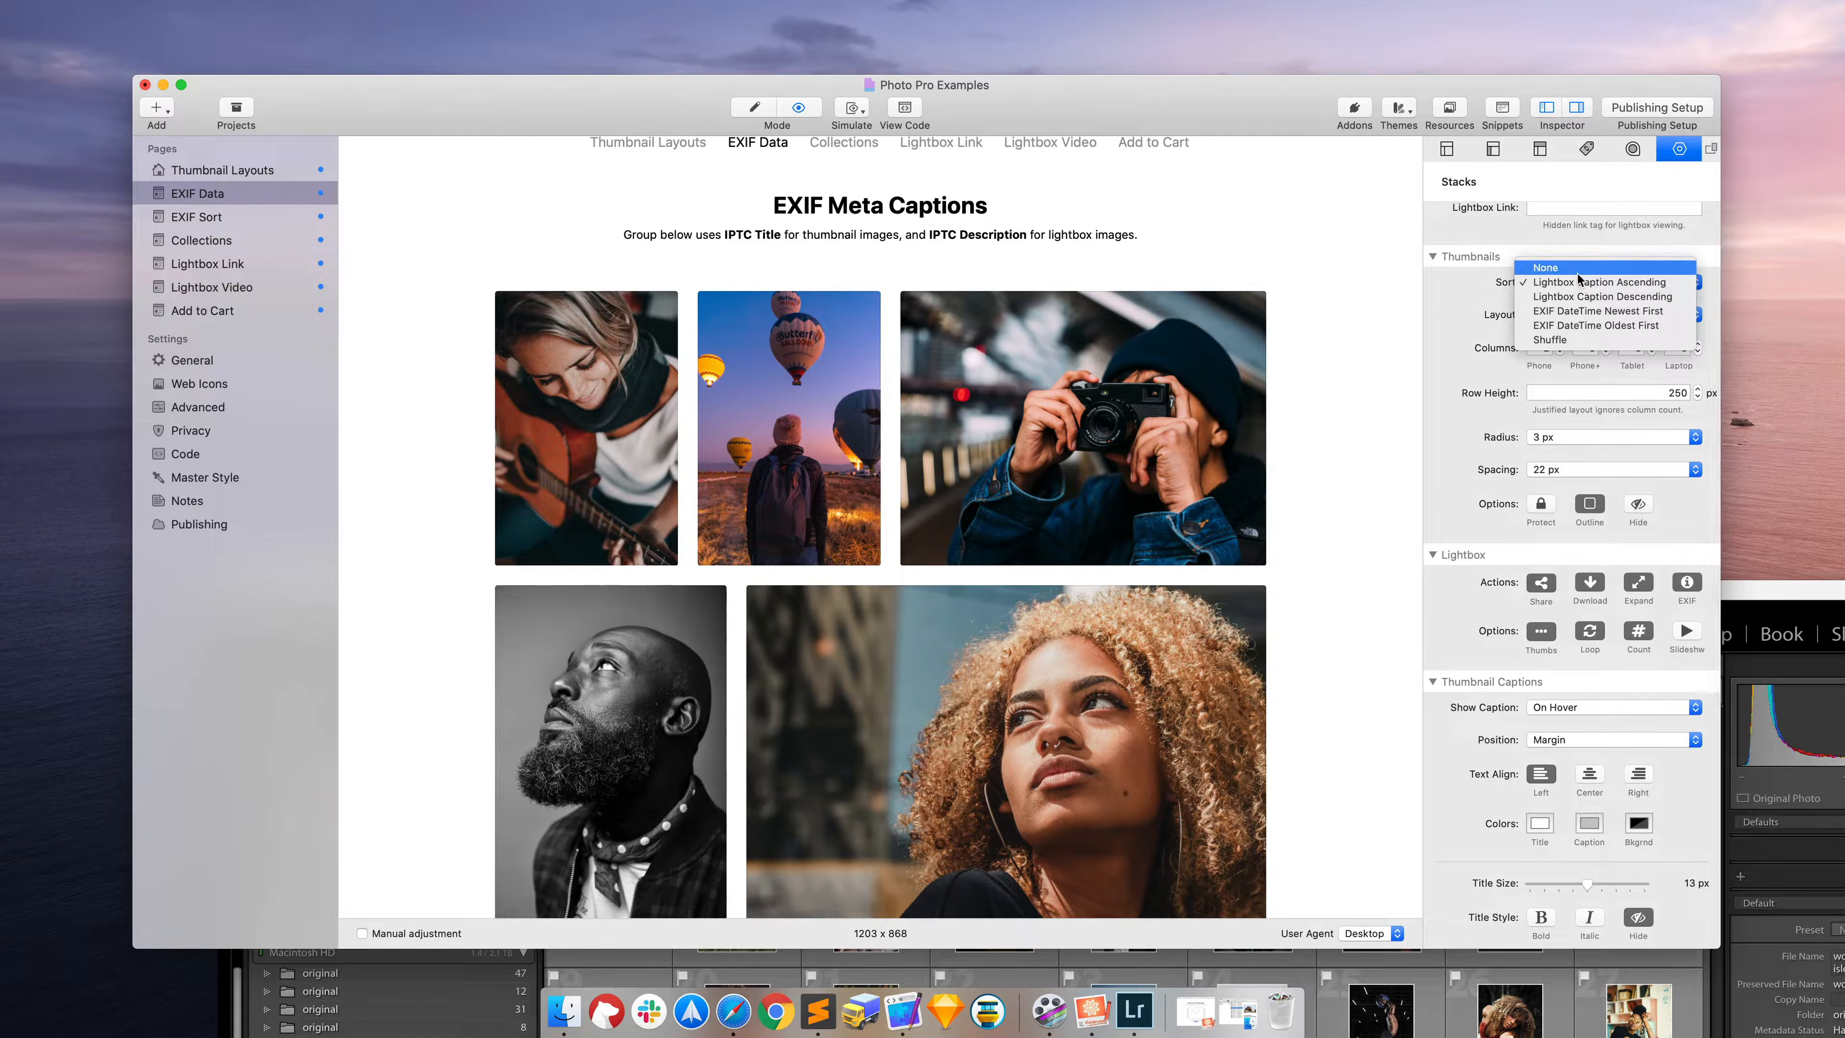
click(1577, 274)
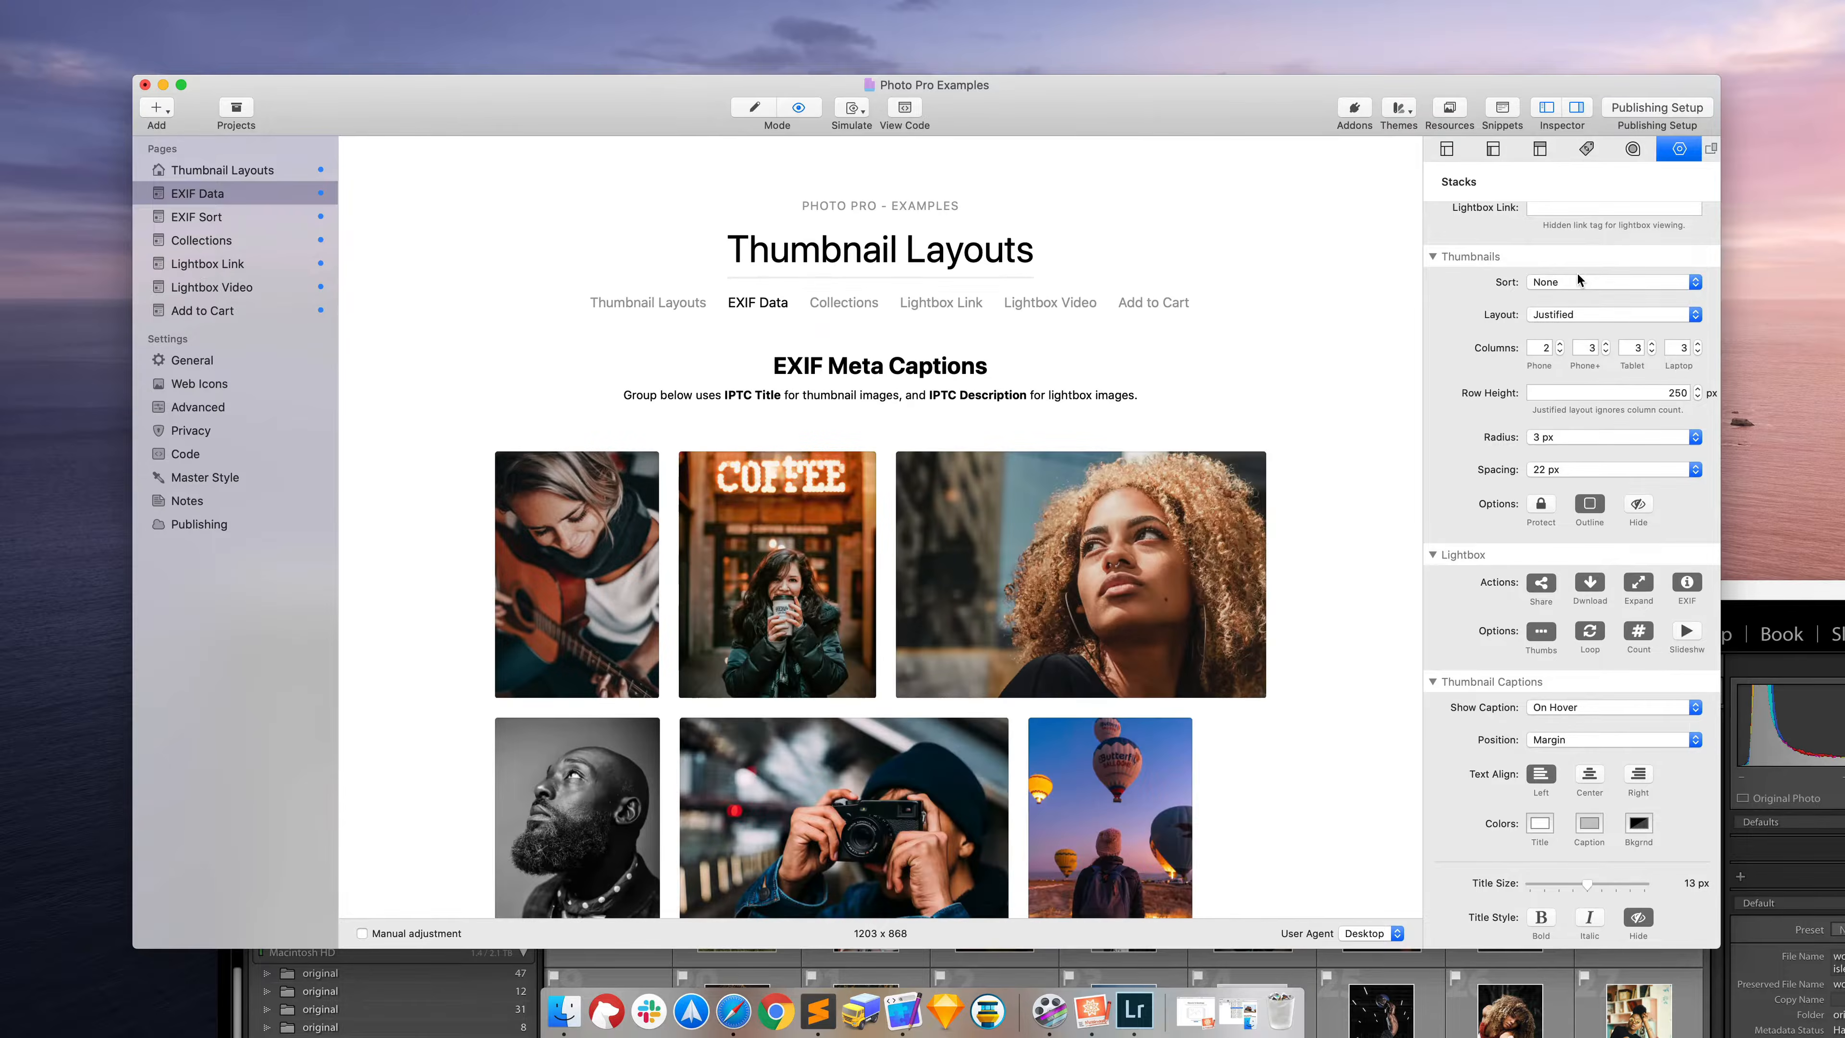
Step: In Lightroom, select the guitar player photo, examine its file name, title and caption metadata, and minimize the window
drag(1760, 595, 1582, 94)
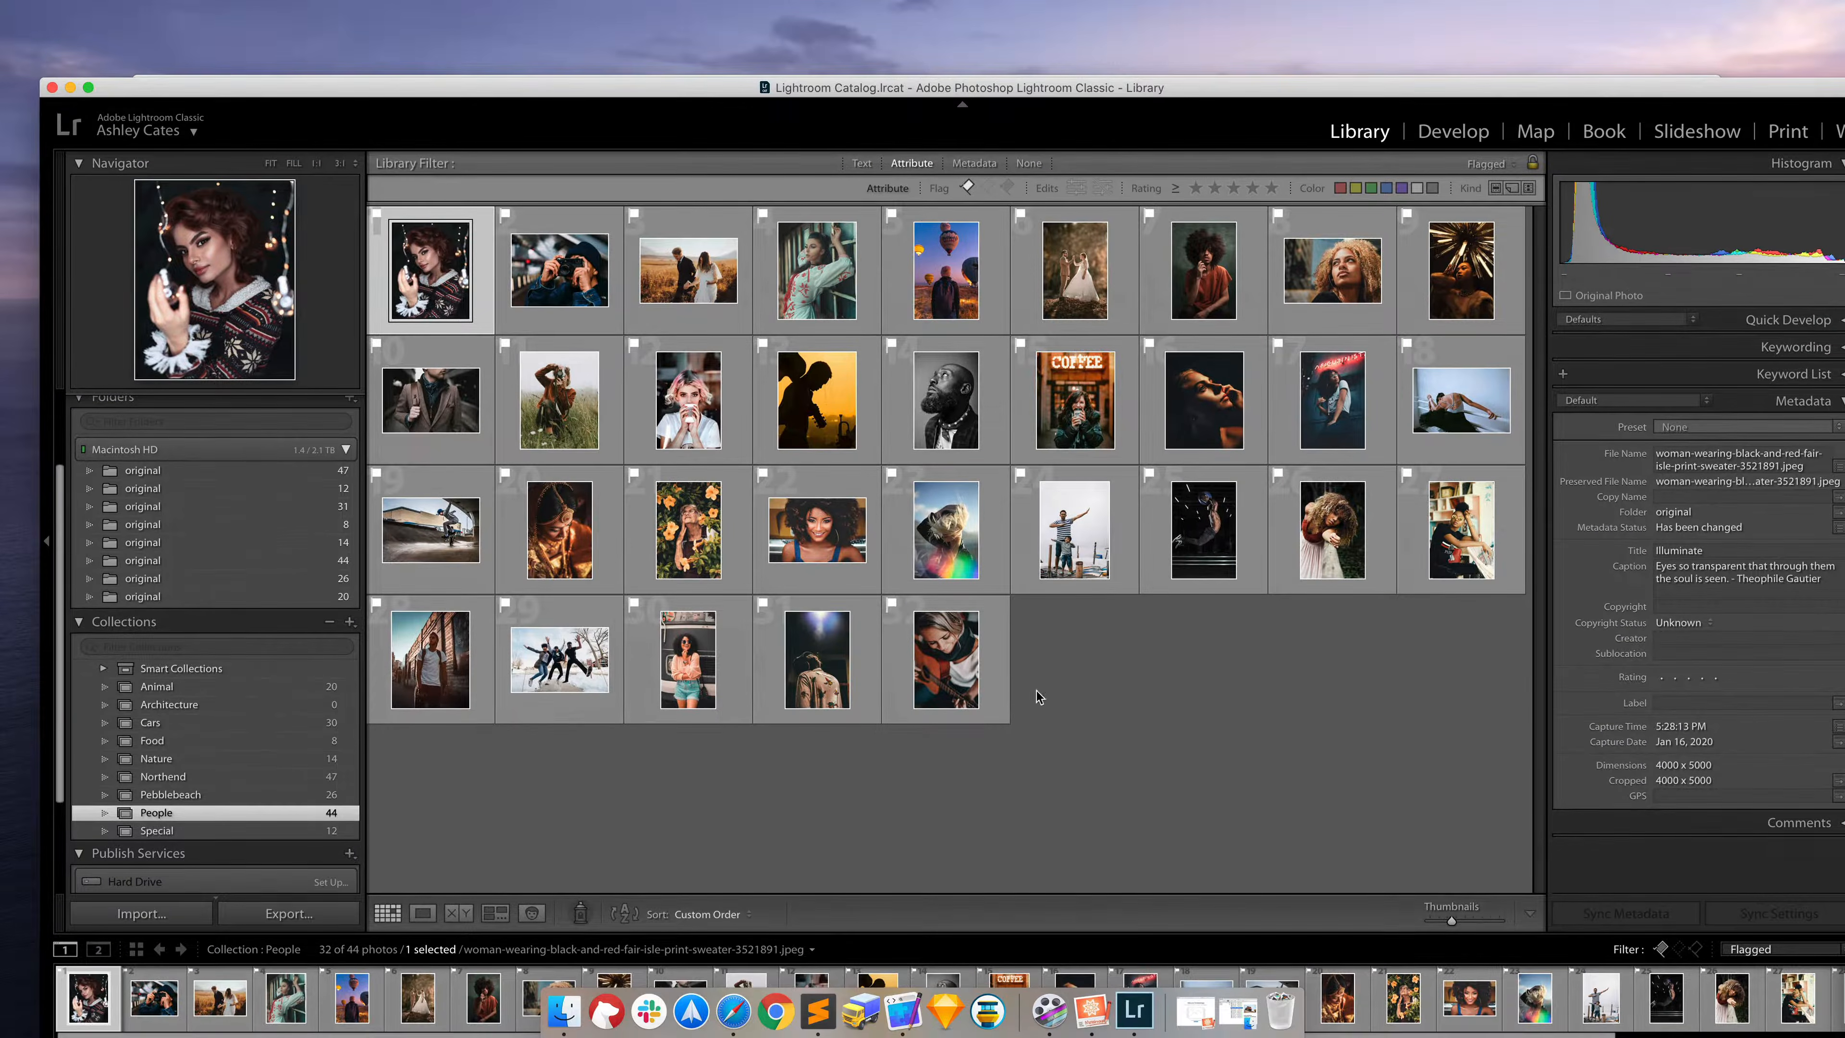
click(952, 671)
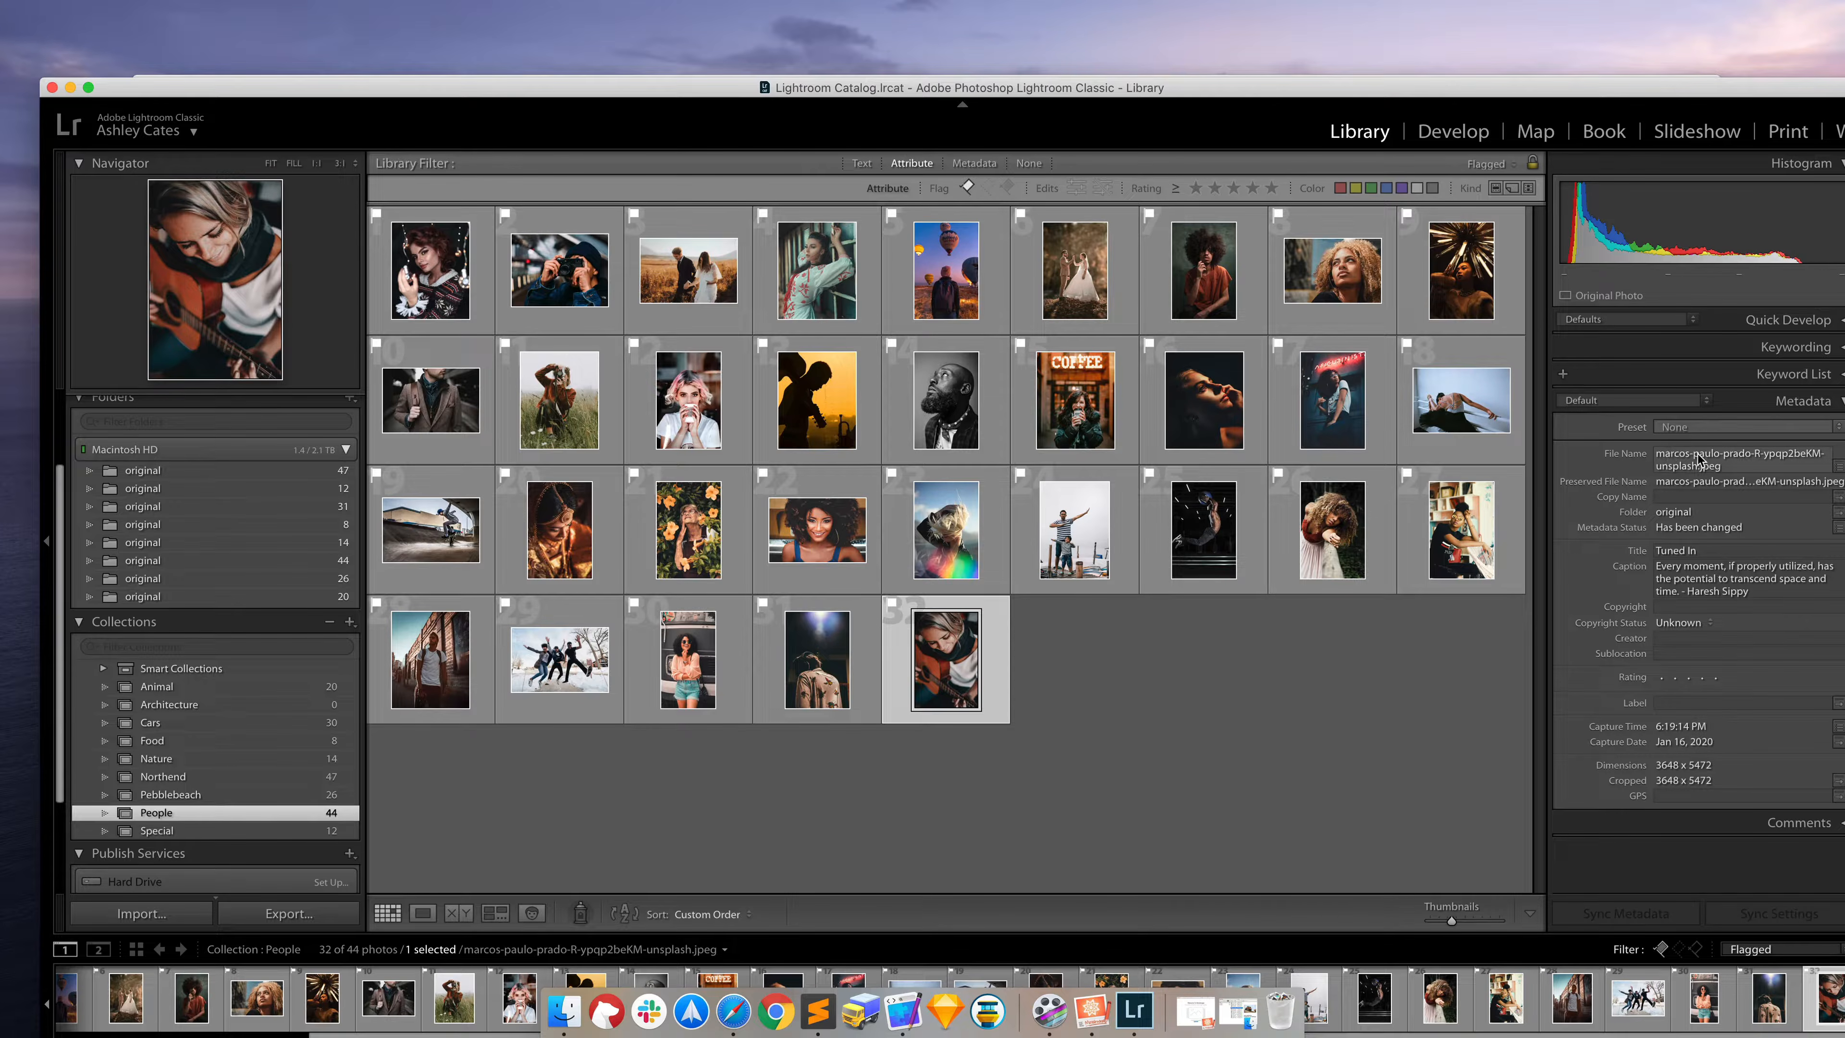
drag(1362, 84, 900, 45)
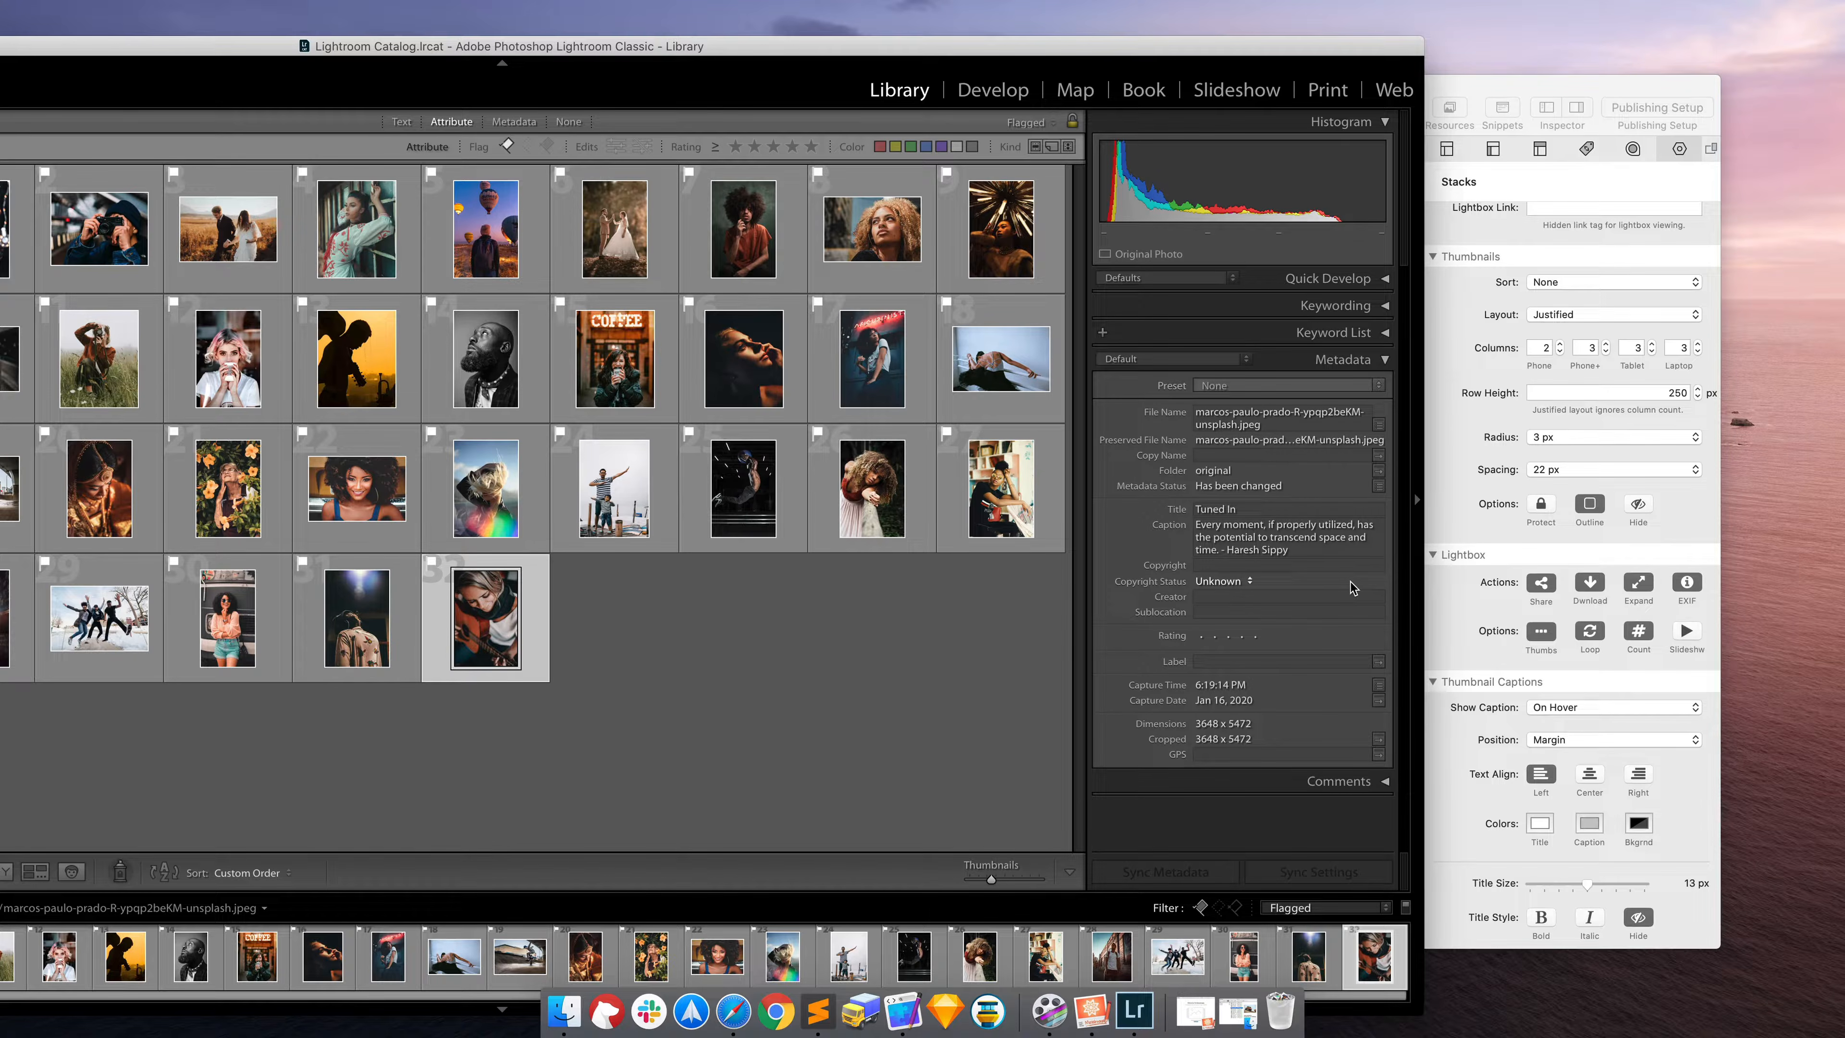
drag(914, 50, 932, 48)
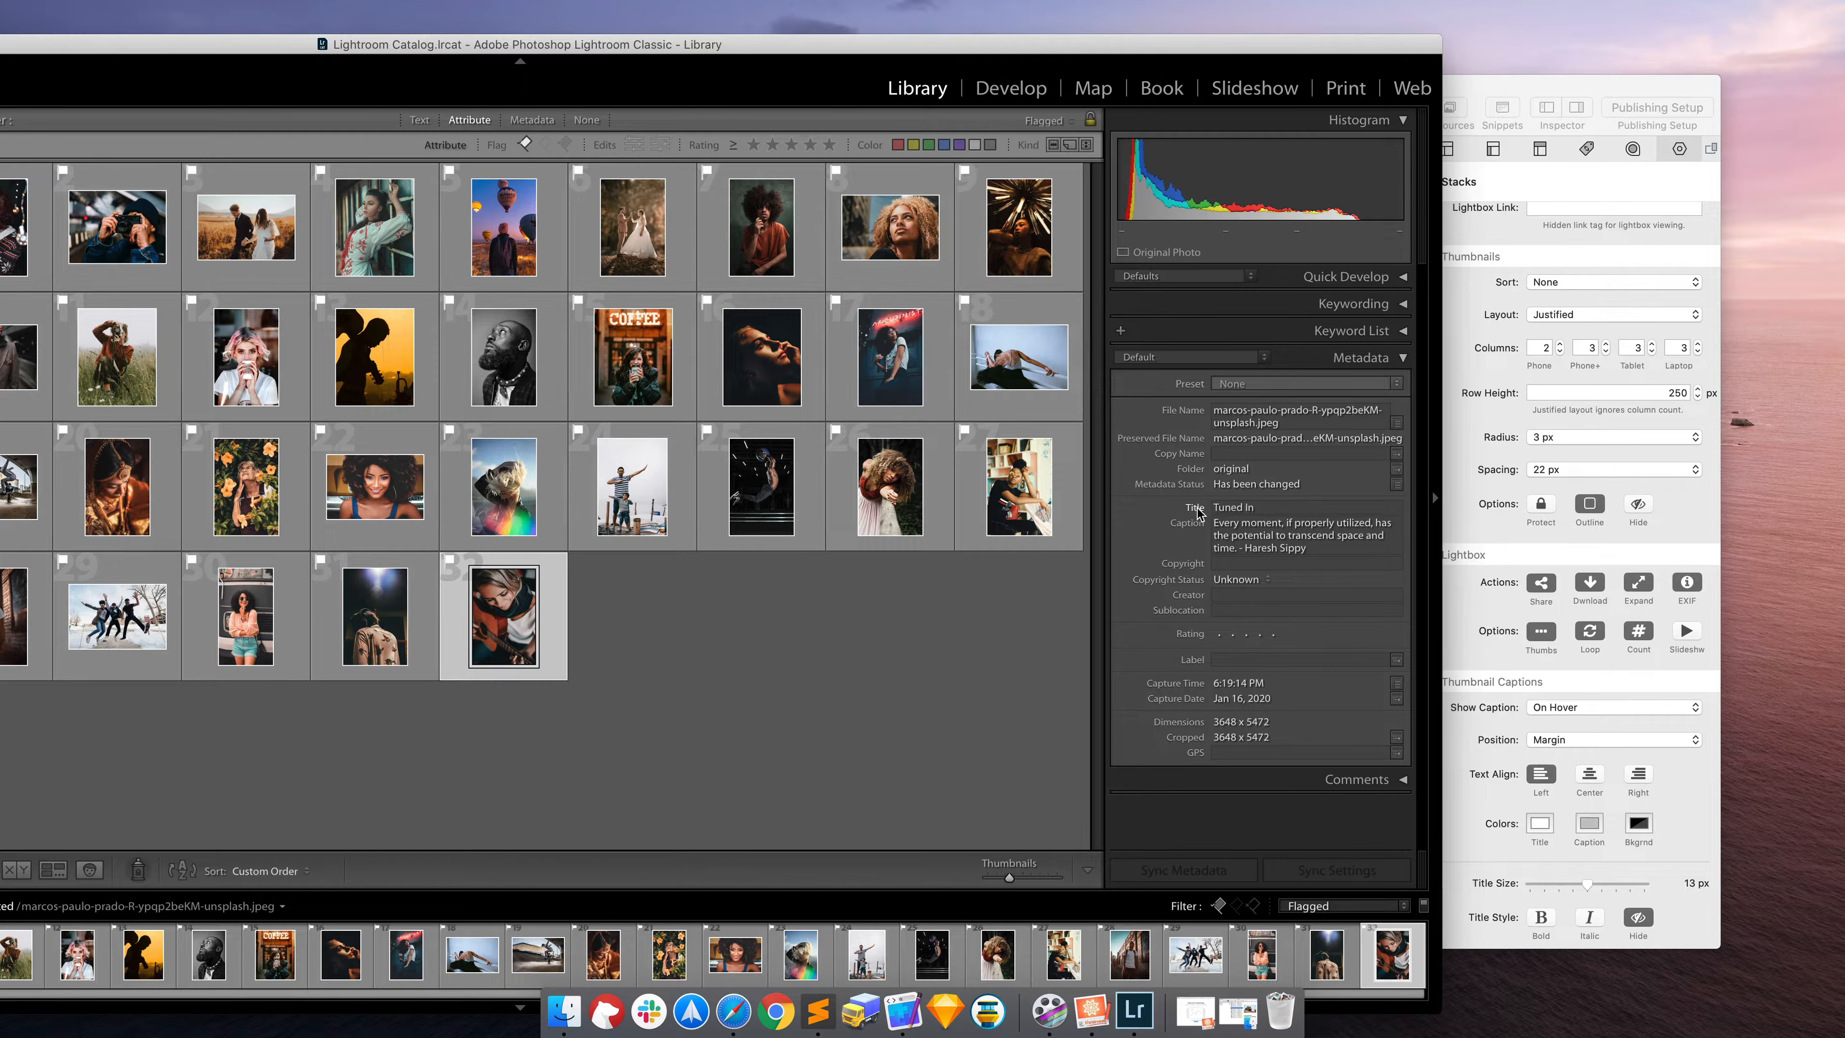
drag(579, 44, 956, 27)
drag(50, 30, 171, 70)
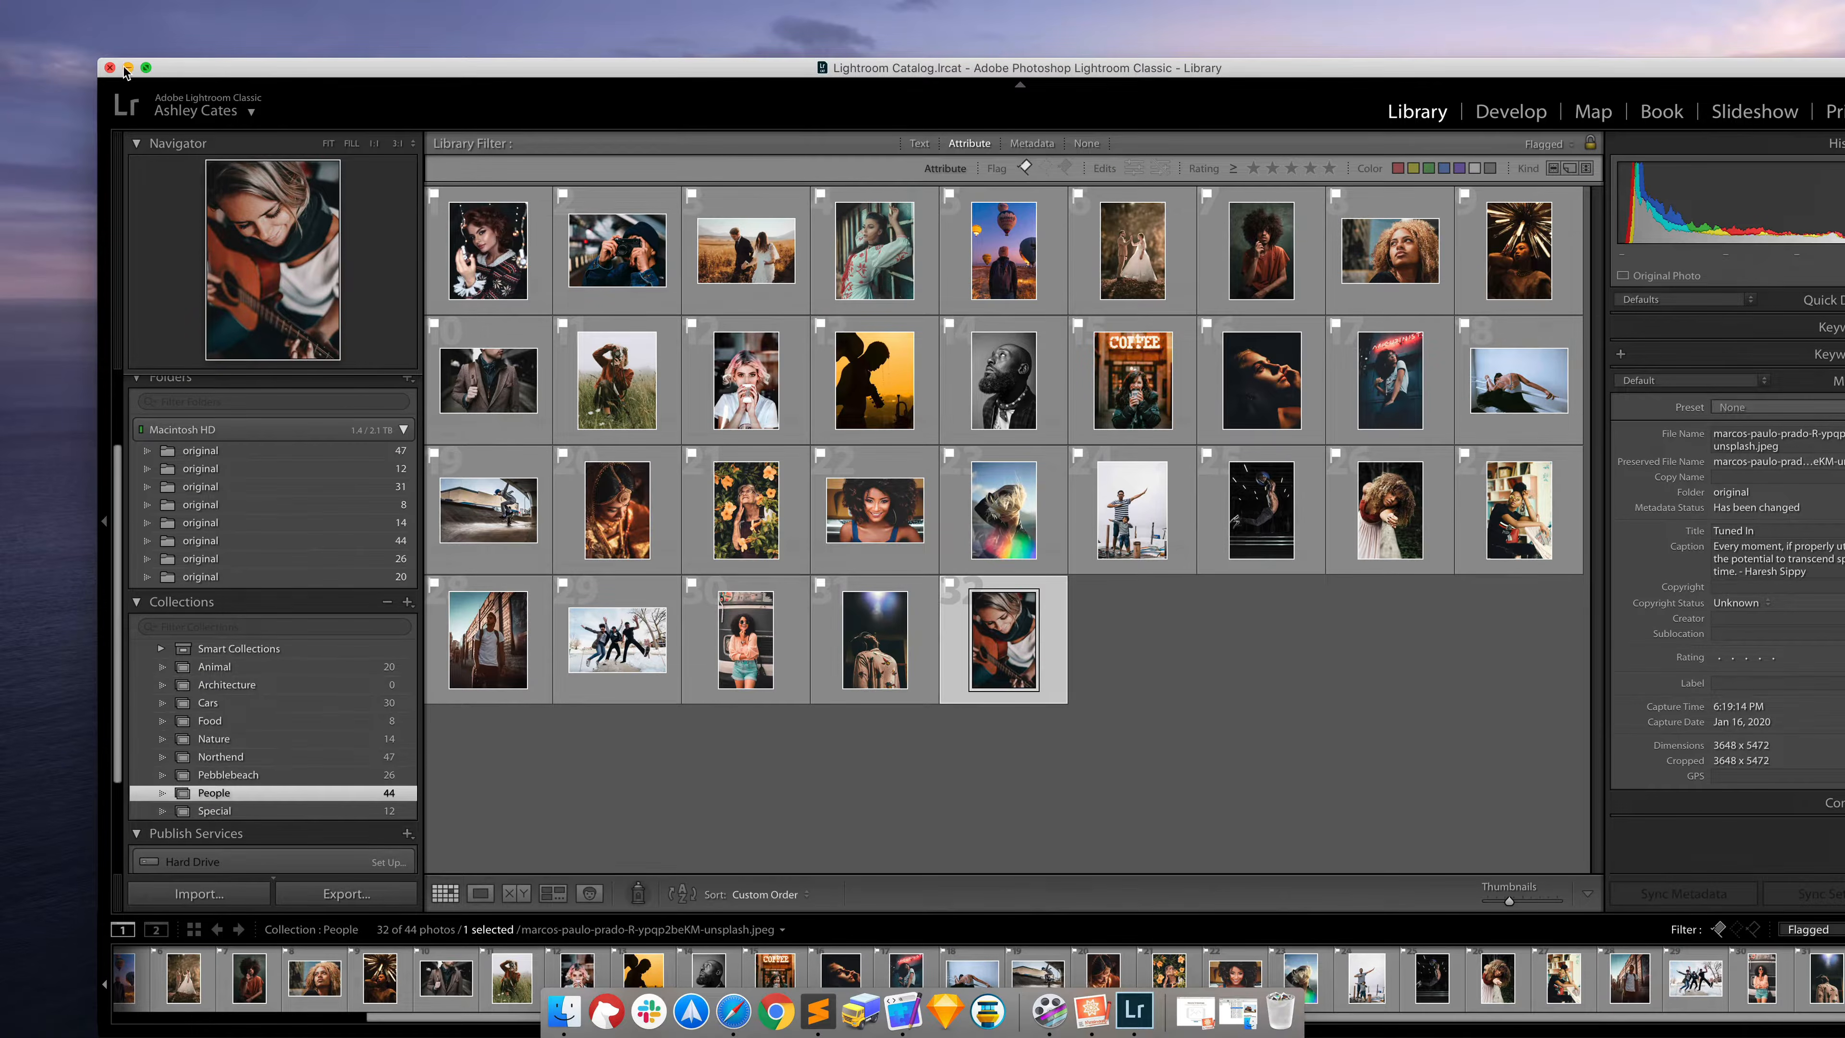
click(128, 67)
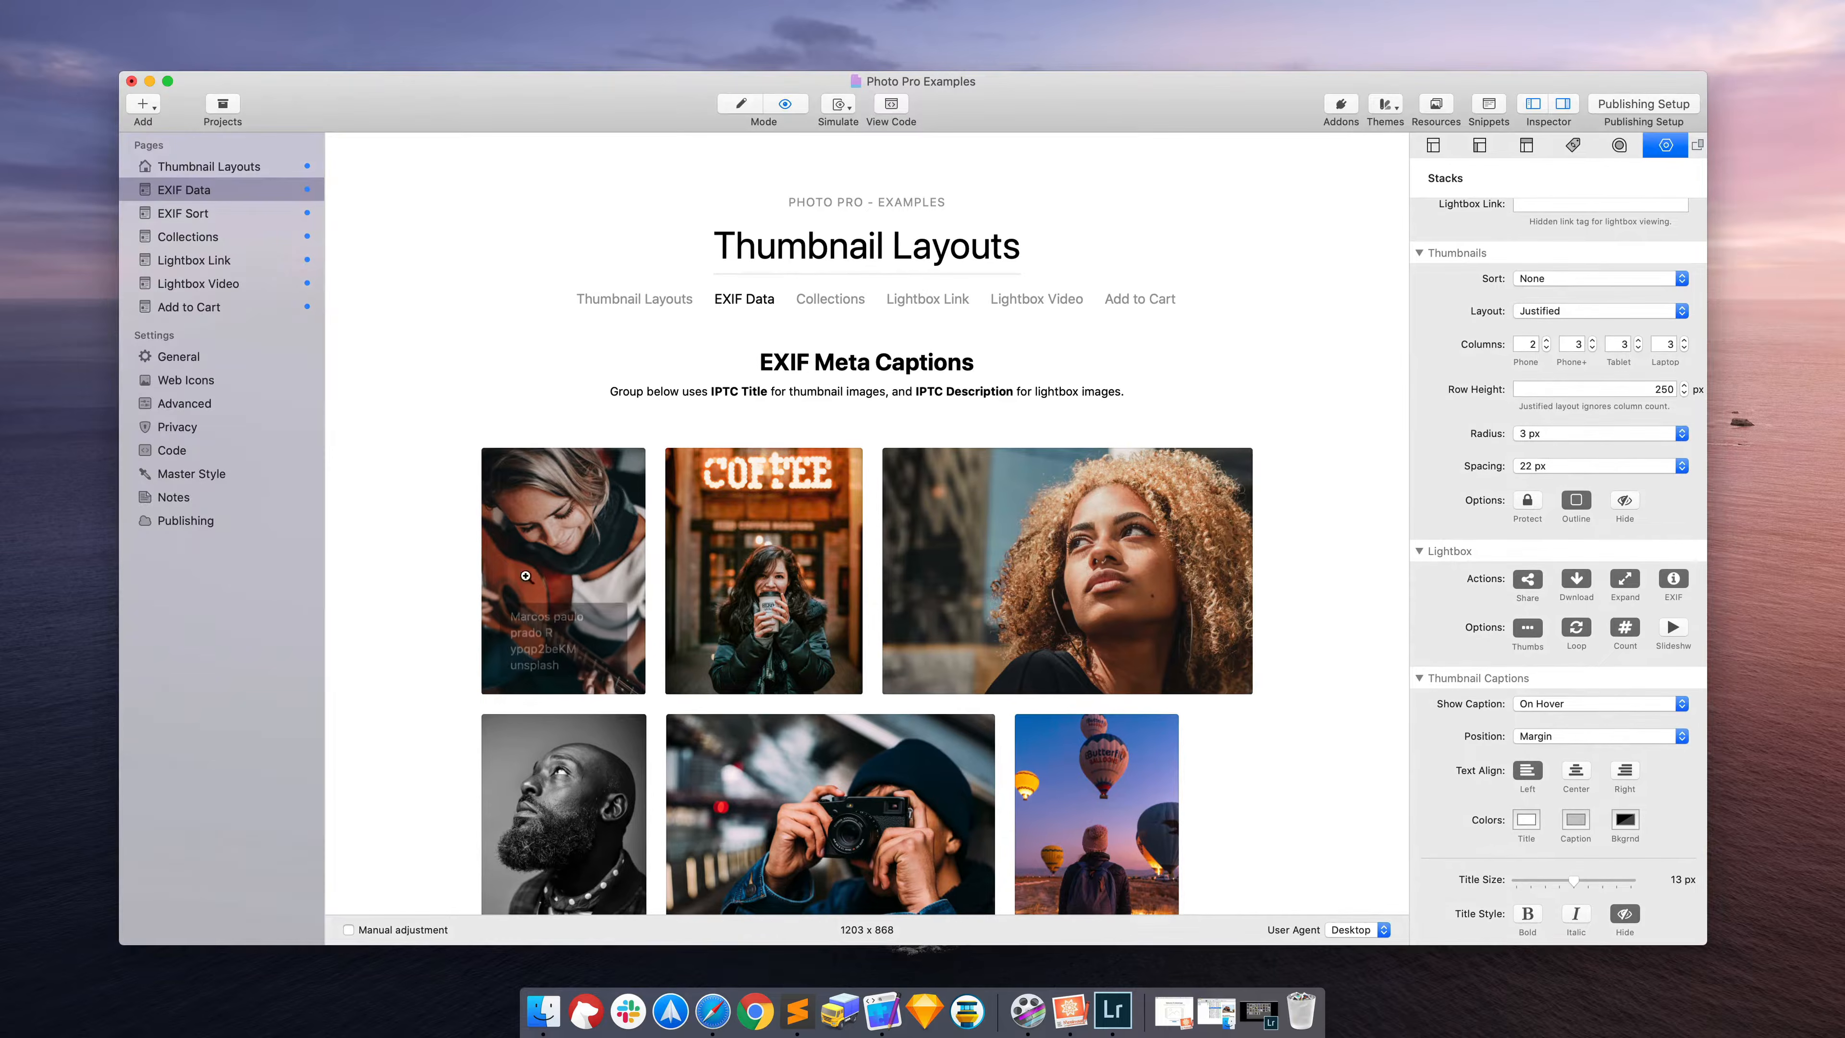
Step: Set the thumbnail Meta Caption to IPTC "ObjectName" (Title) and preview the hover caption on the guitar player thumbnail
mouse_move(568, 520)
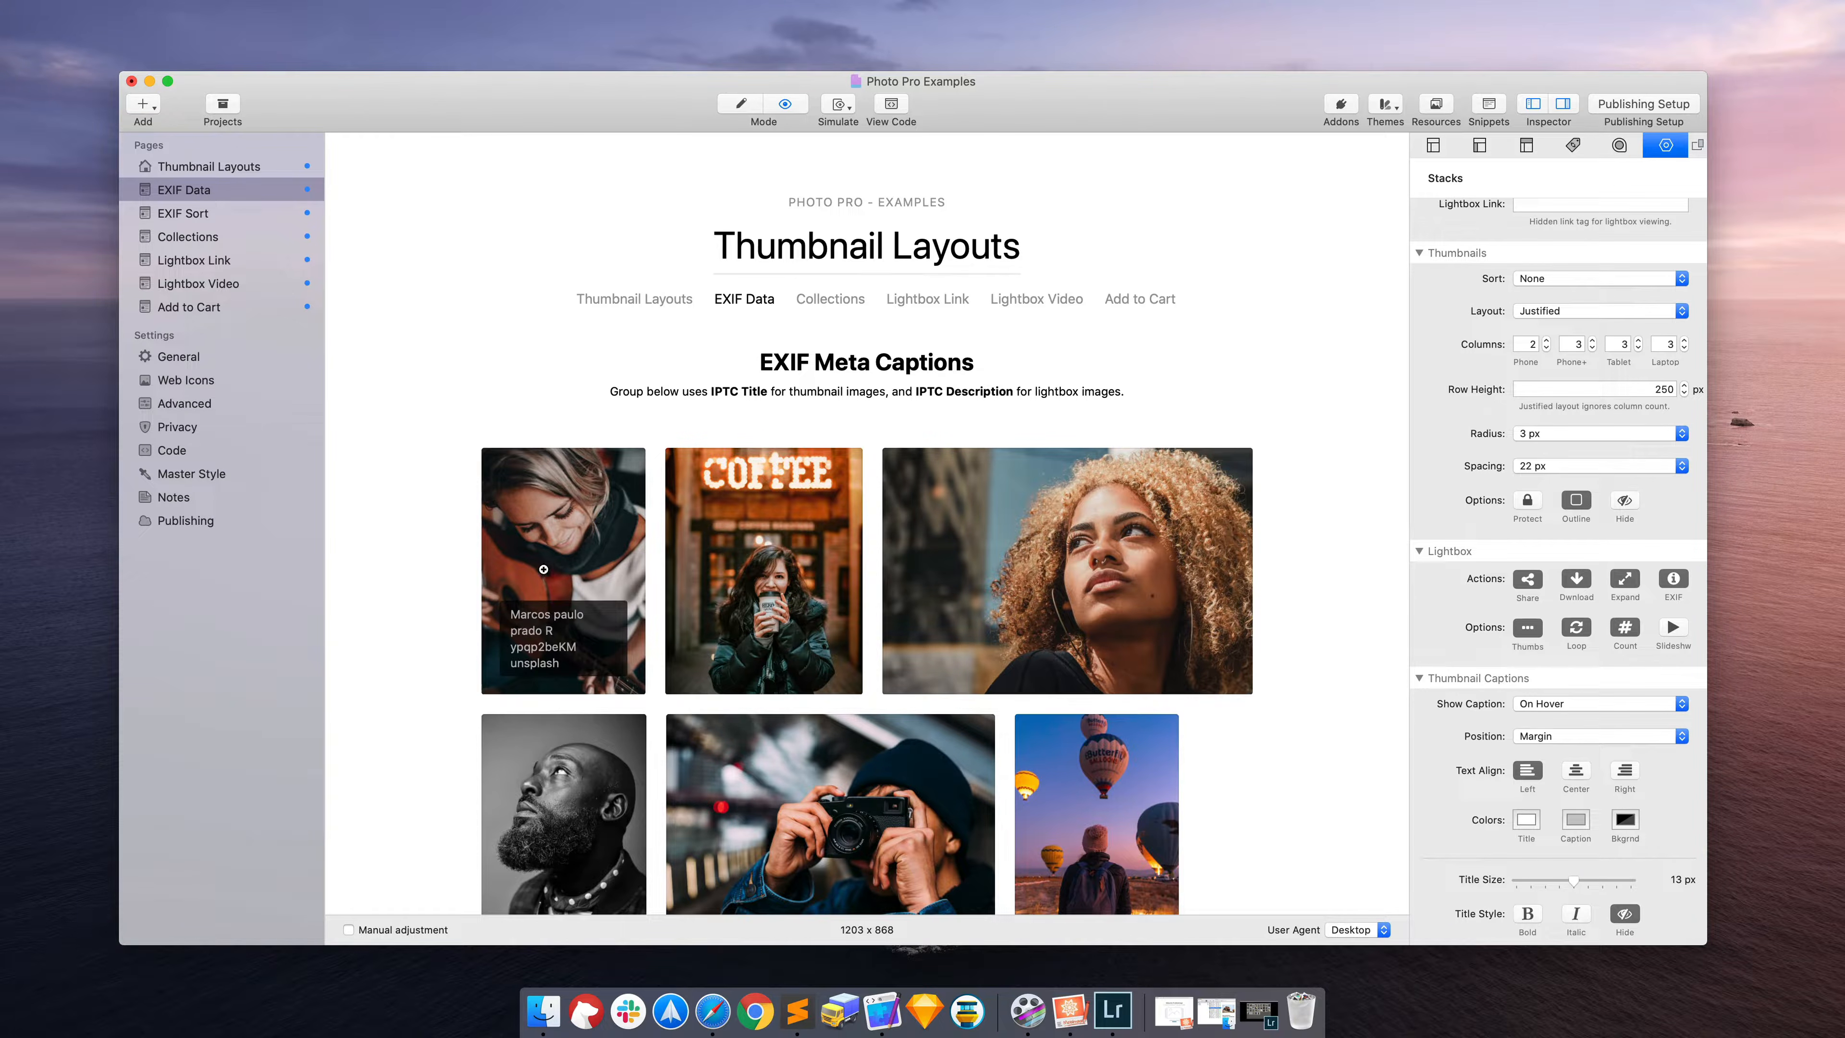
key(super+r)
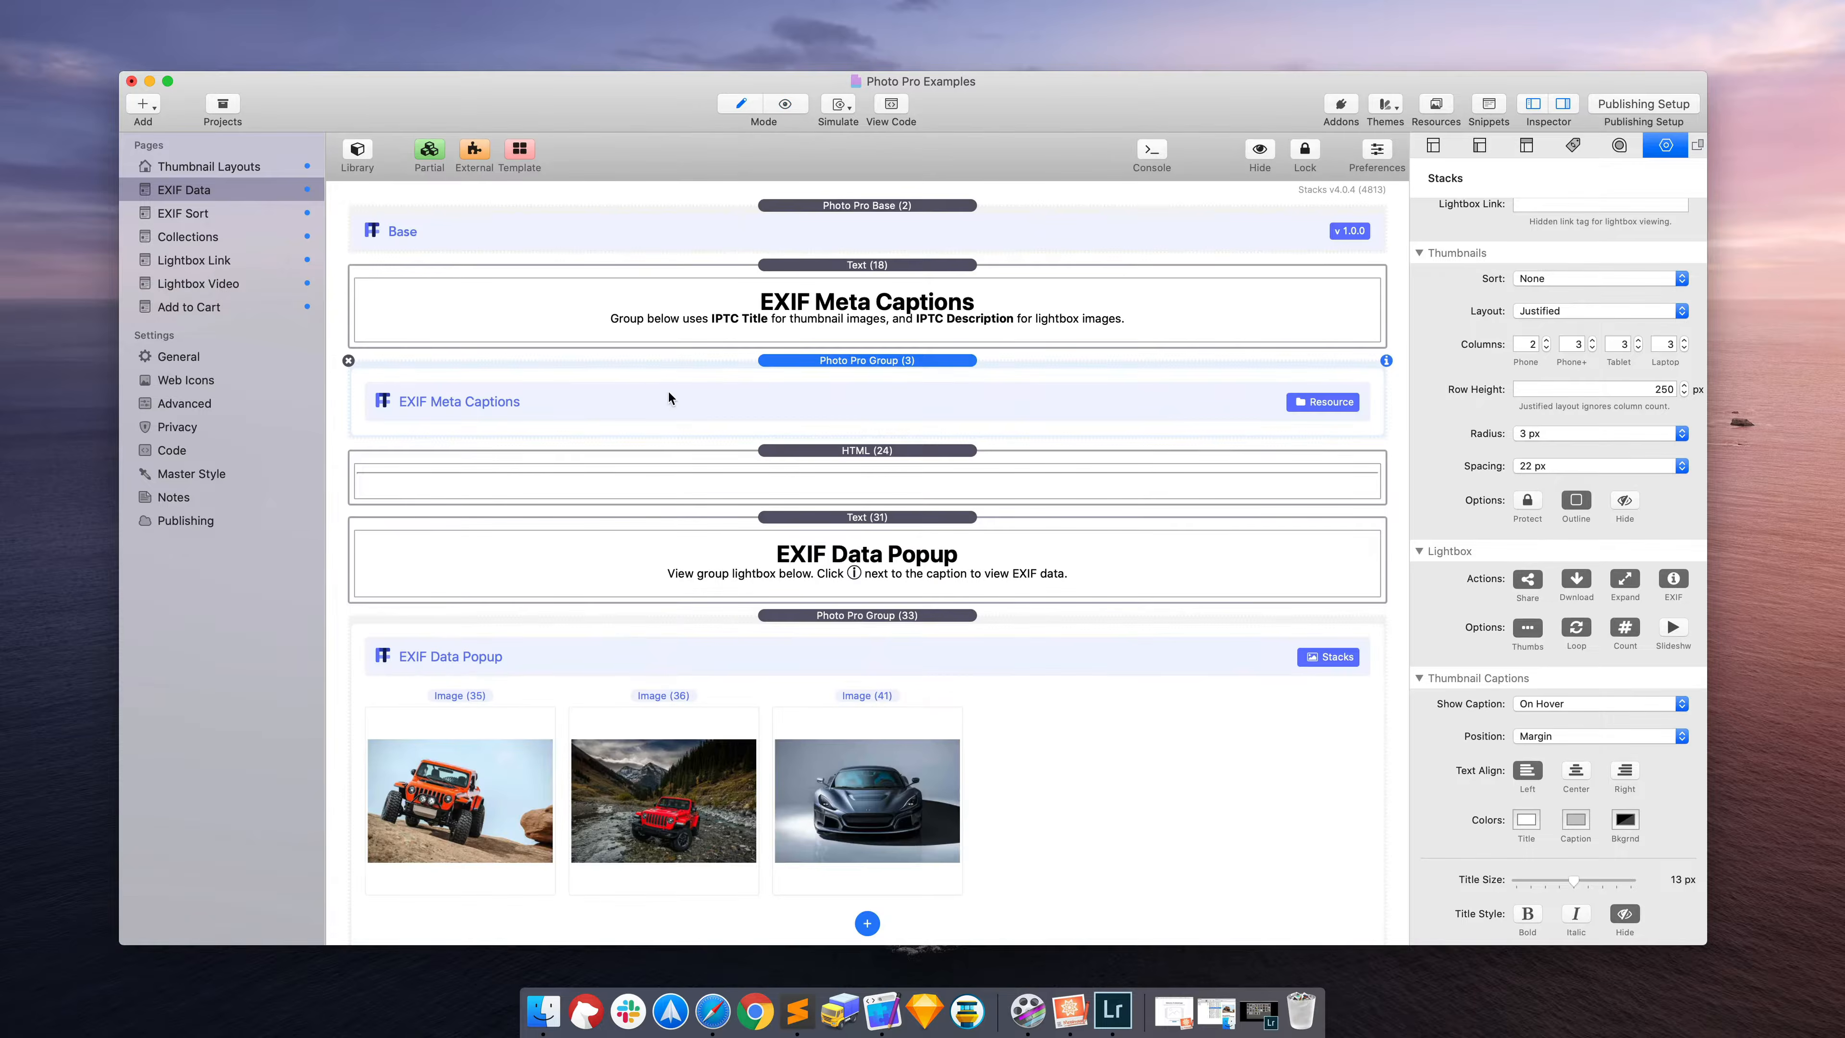
scroll(1460, 550, down, 3)
scroll(1461, 550, down, 2)
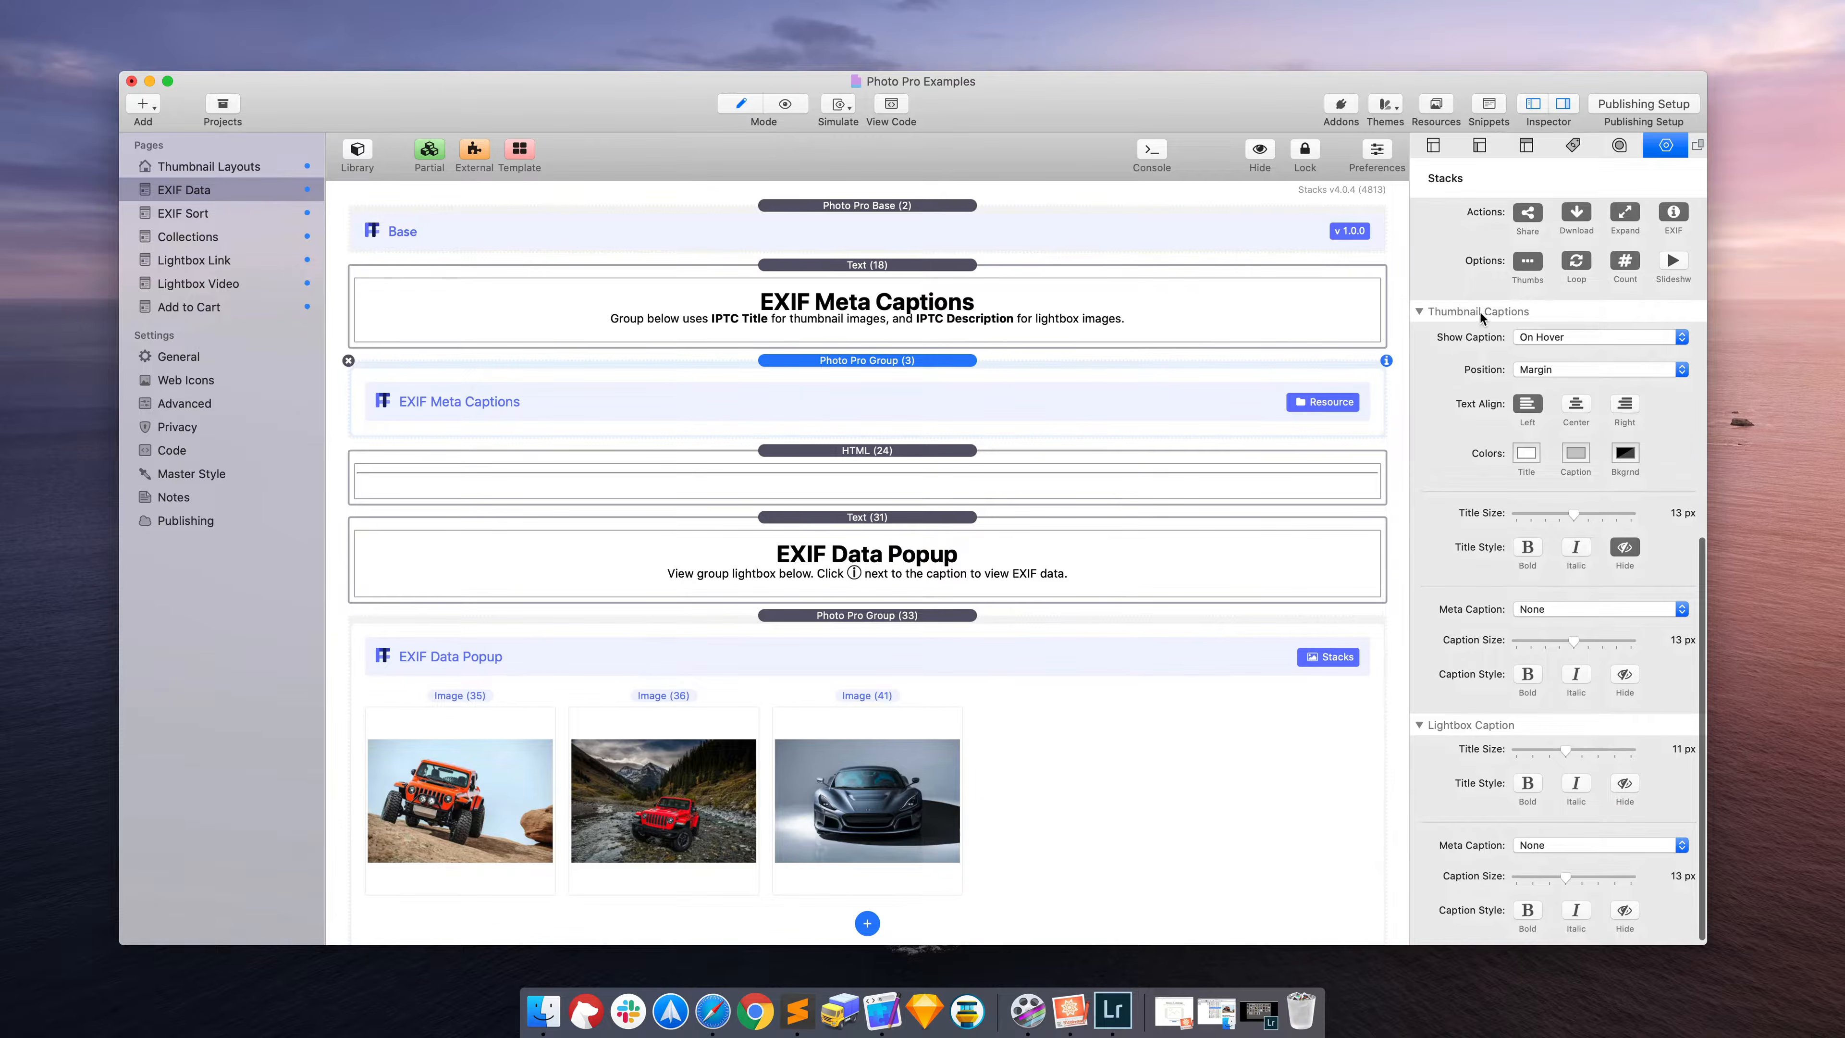
click(1555, 613)
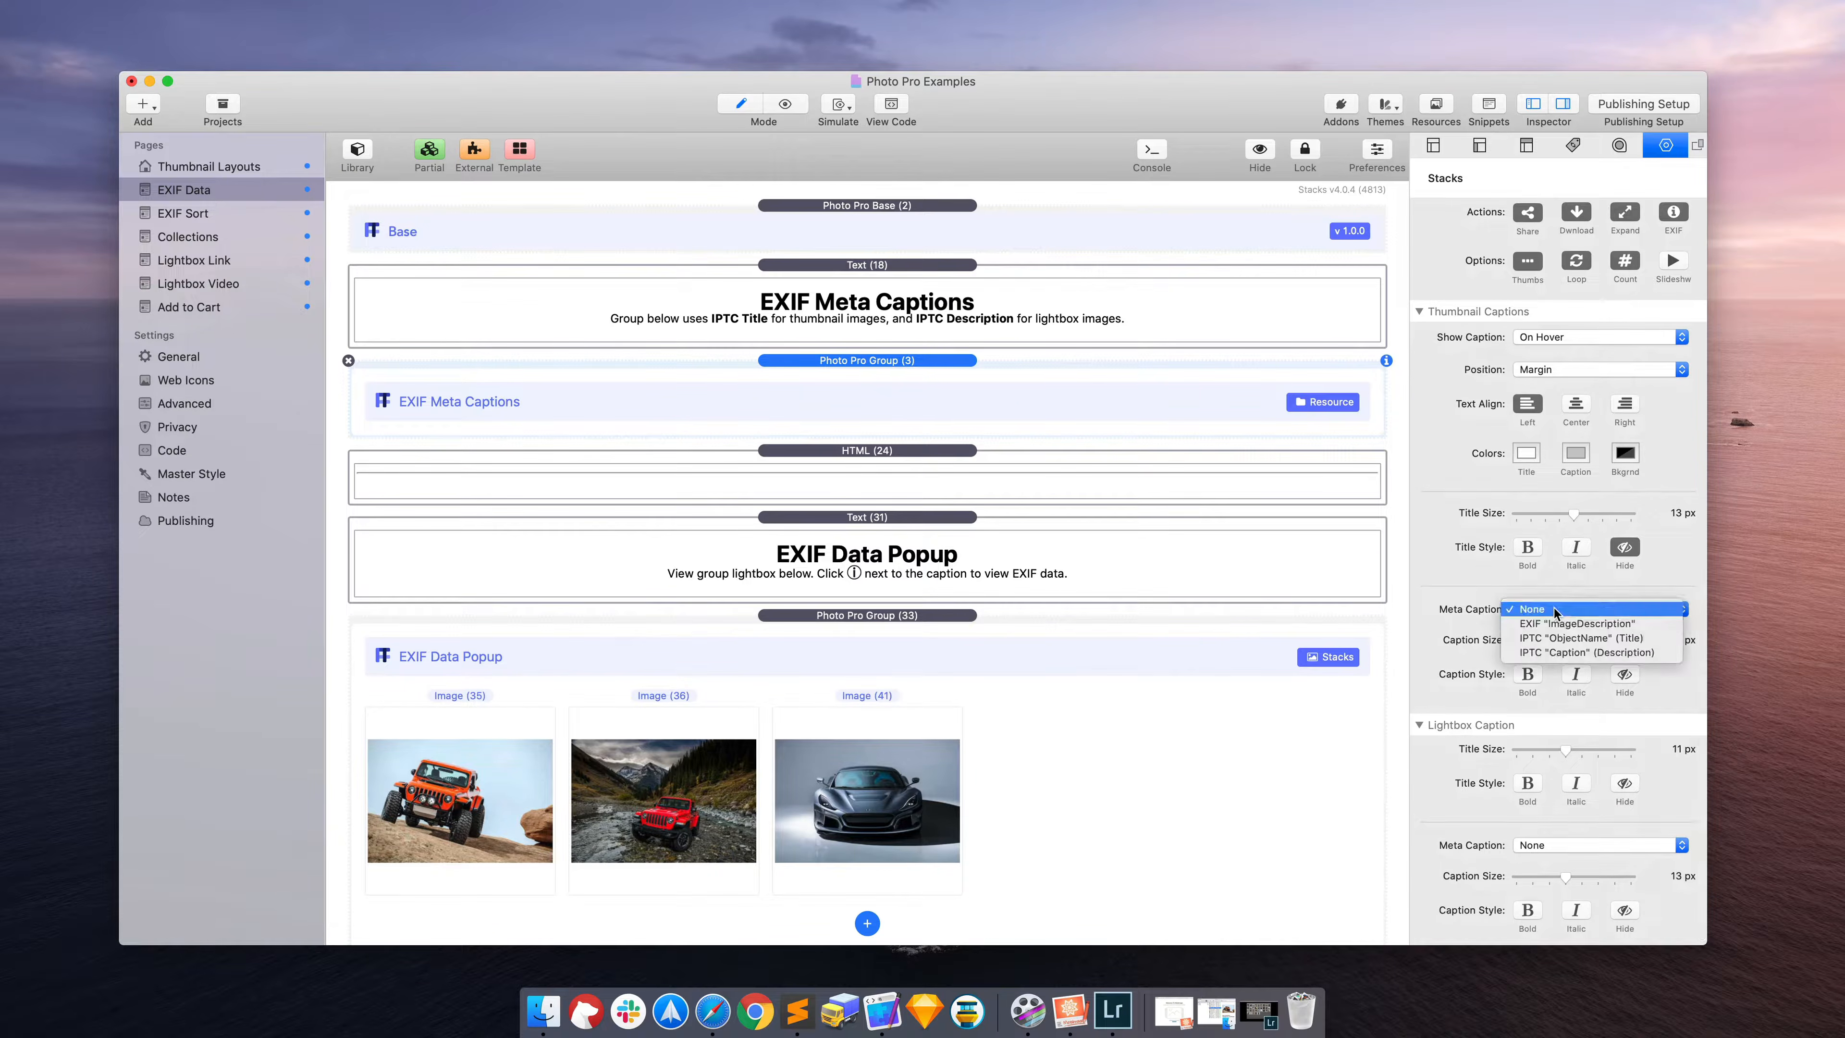
click(1579, 637)
key(super+r)
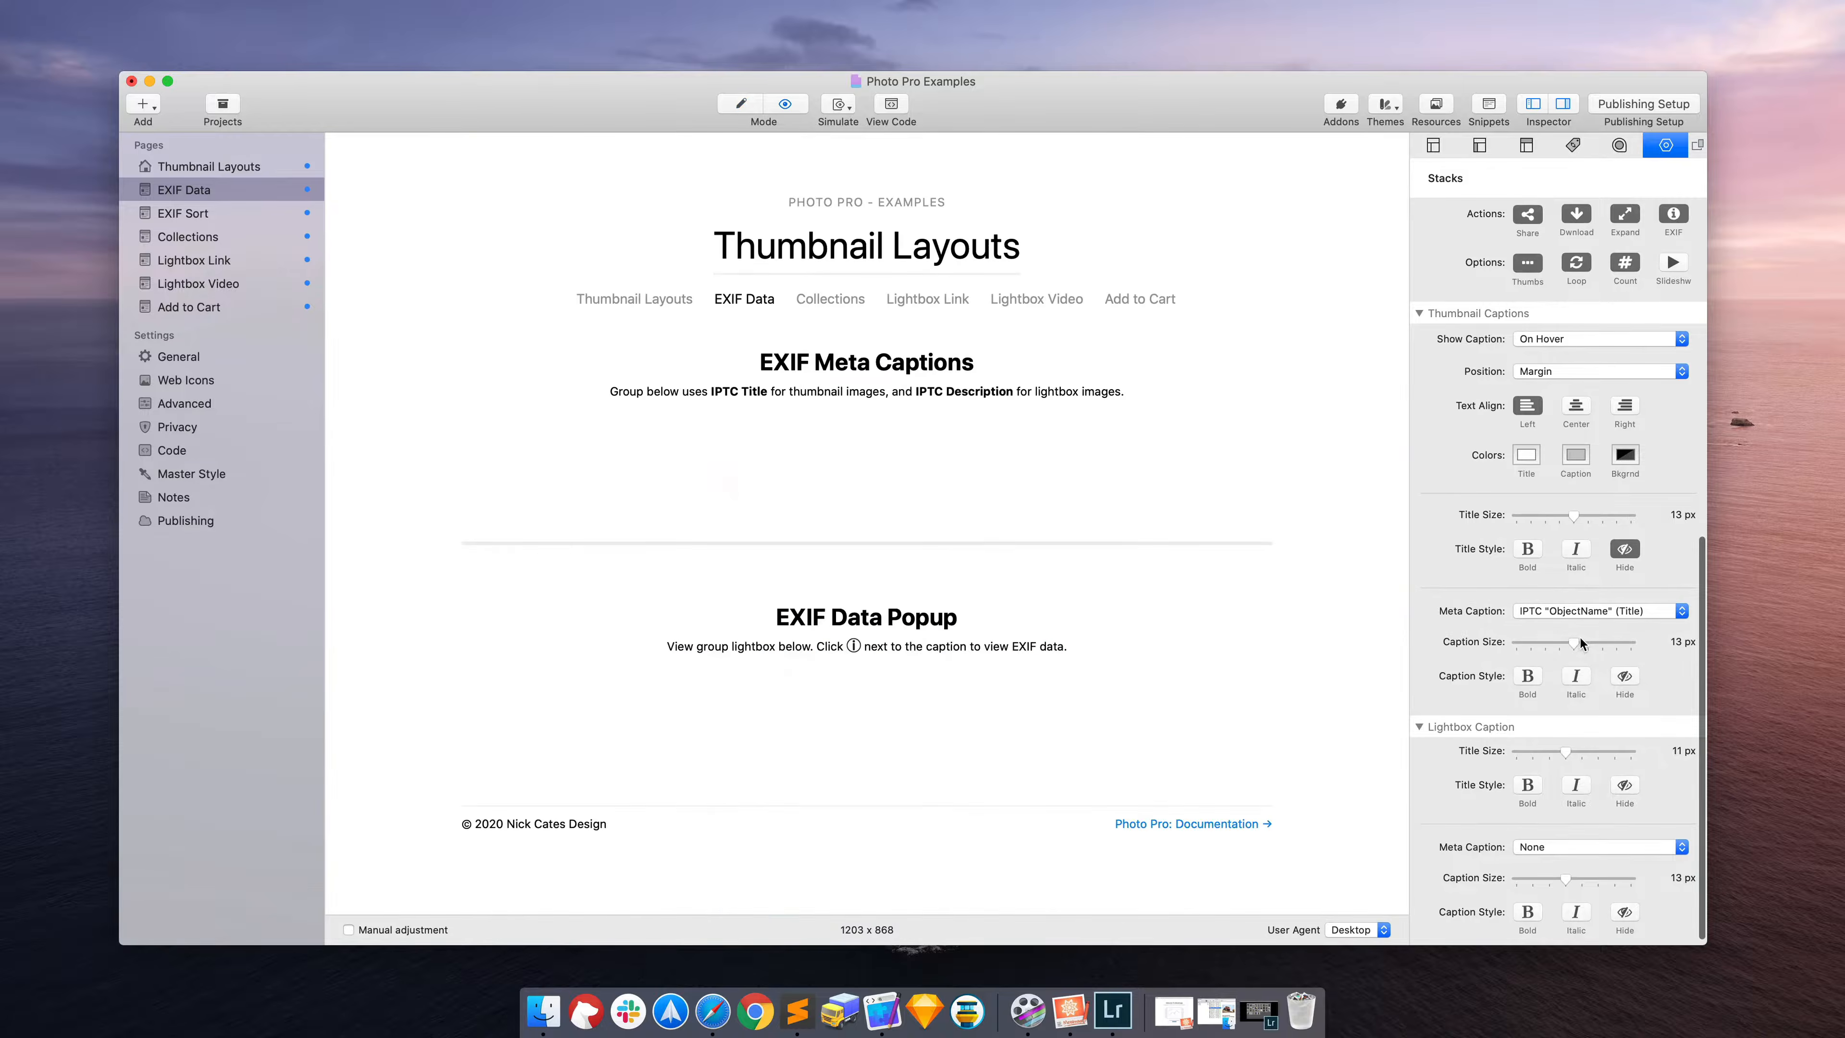
scroll(1579, 637, down, 1)
mouse_move(549, 551)
scroll(550, 551, down, 1)
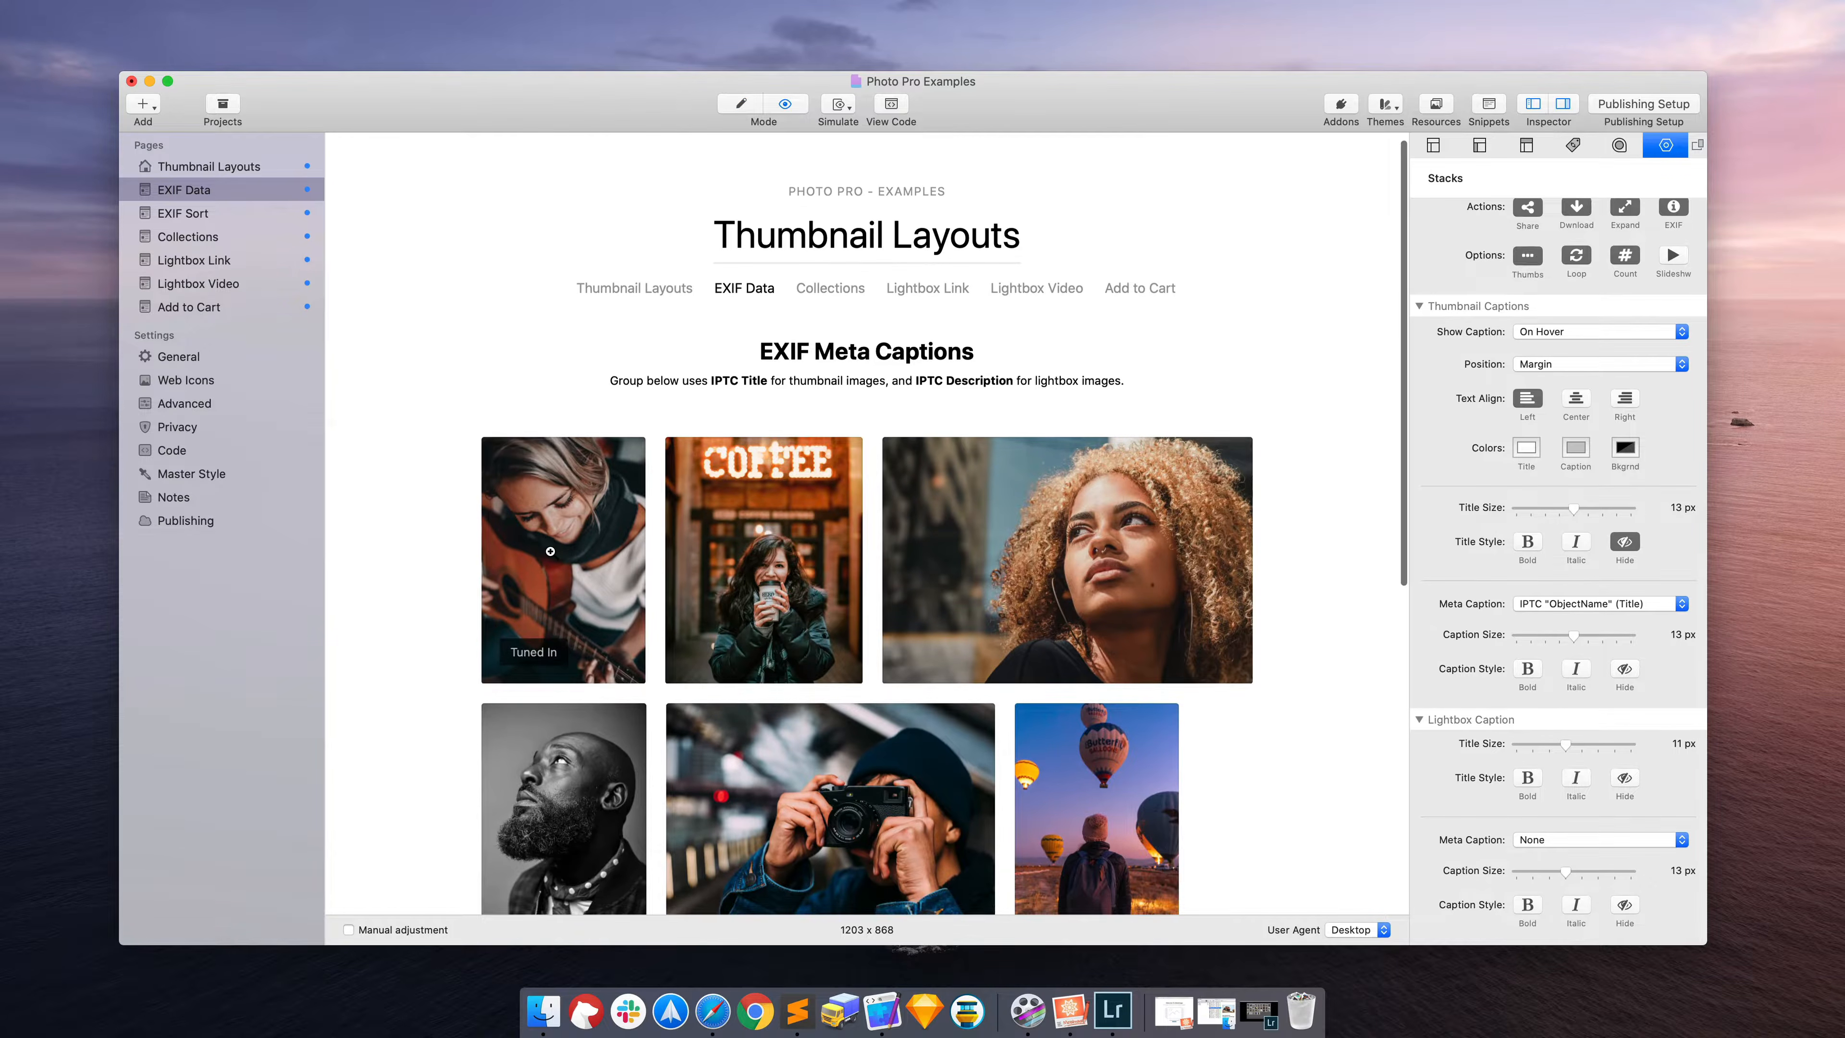
scroll(549, 551, up, 1)
Step: Review the guitar player photo's Title and Caption metadata in Lightroom, and return to the Photo Pro Examples project
click(1264, 1021)
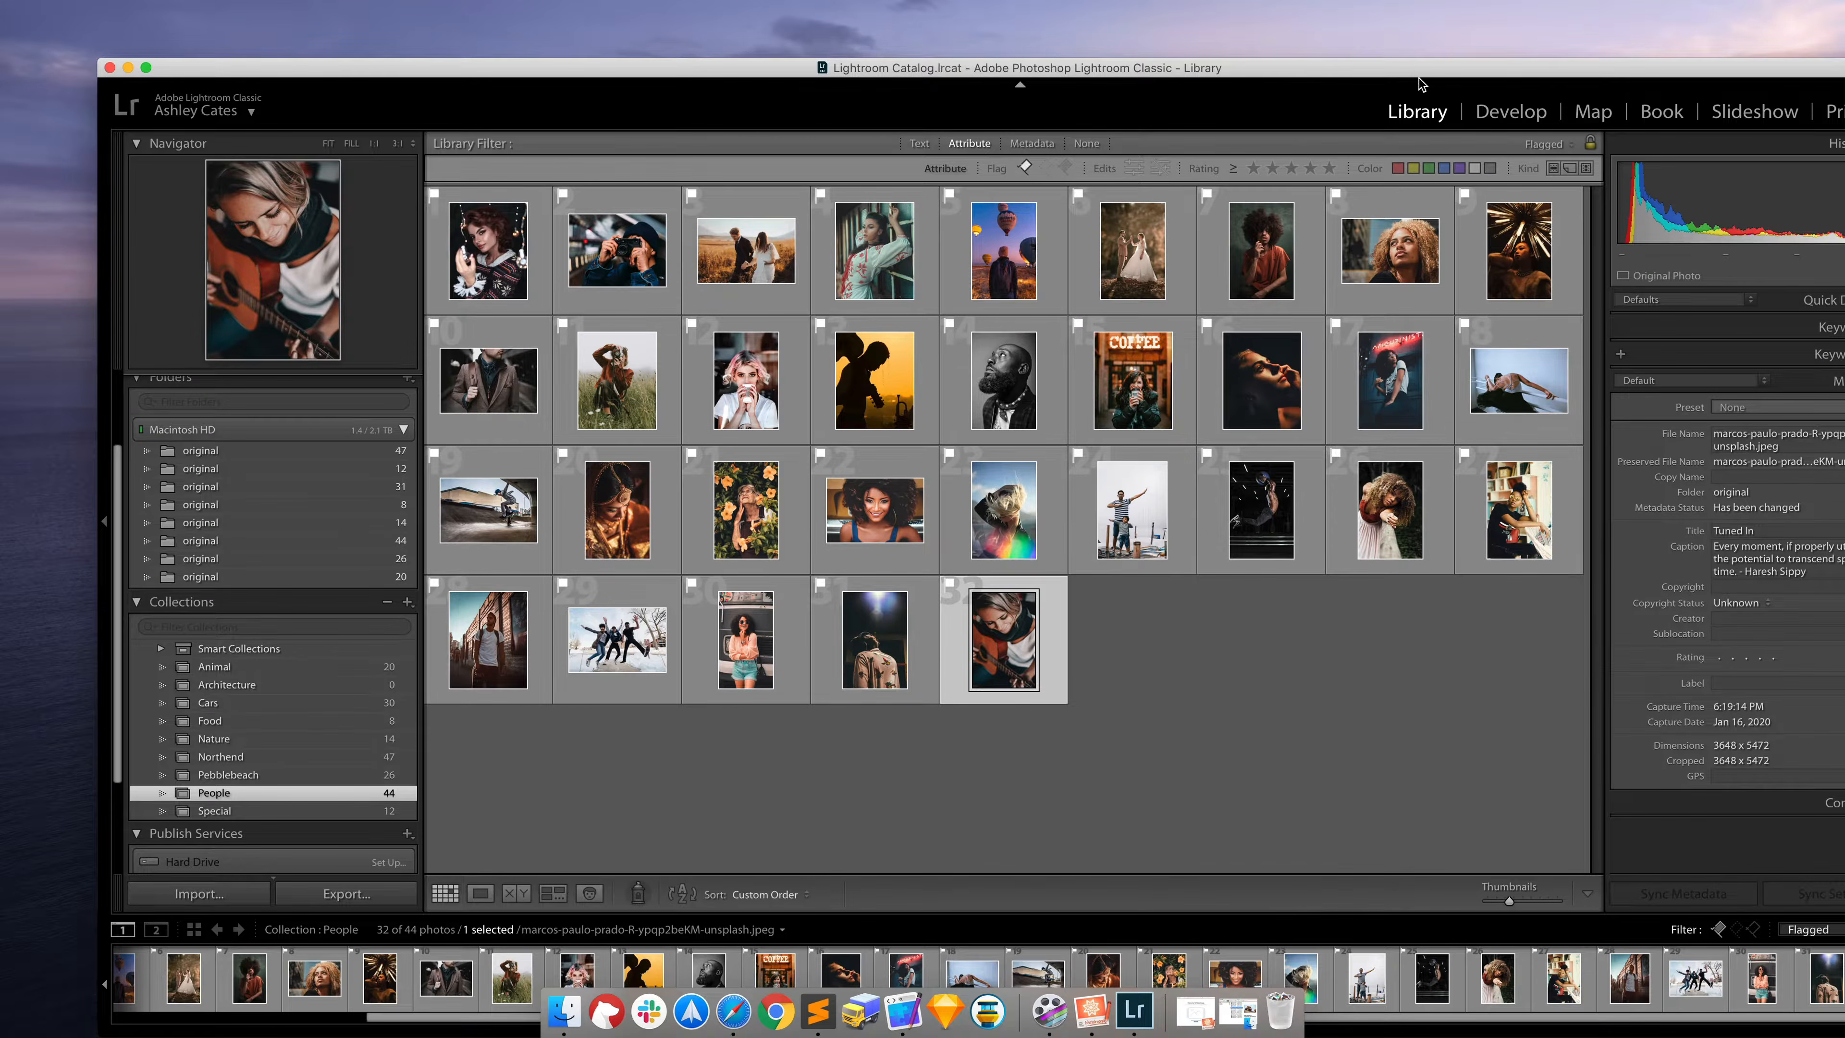
drag(1421, 85, 1046, 91)
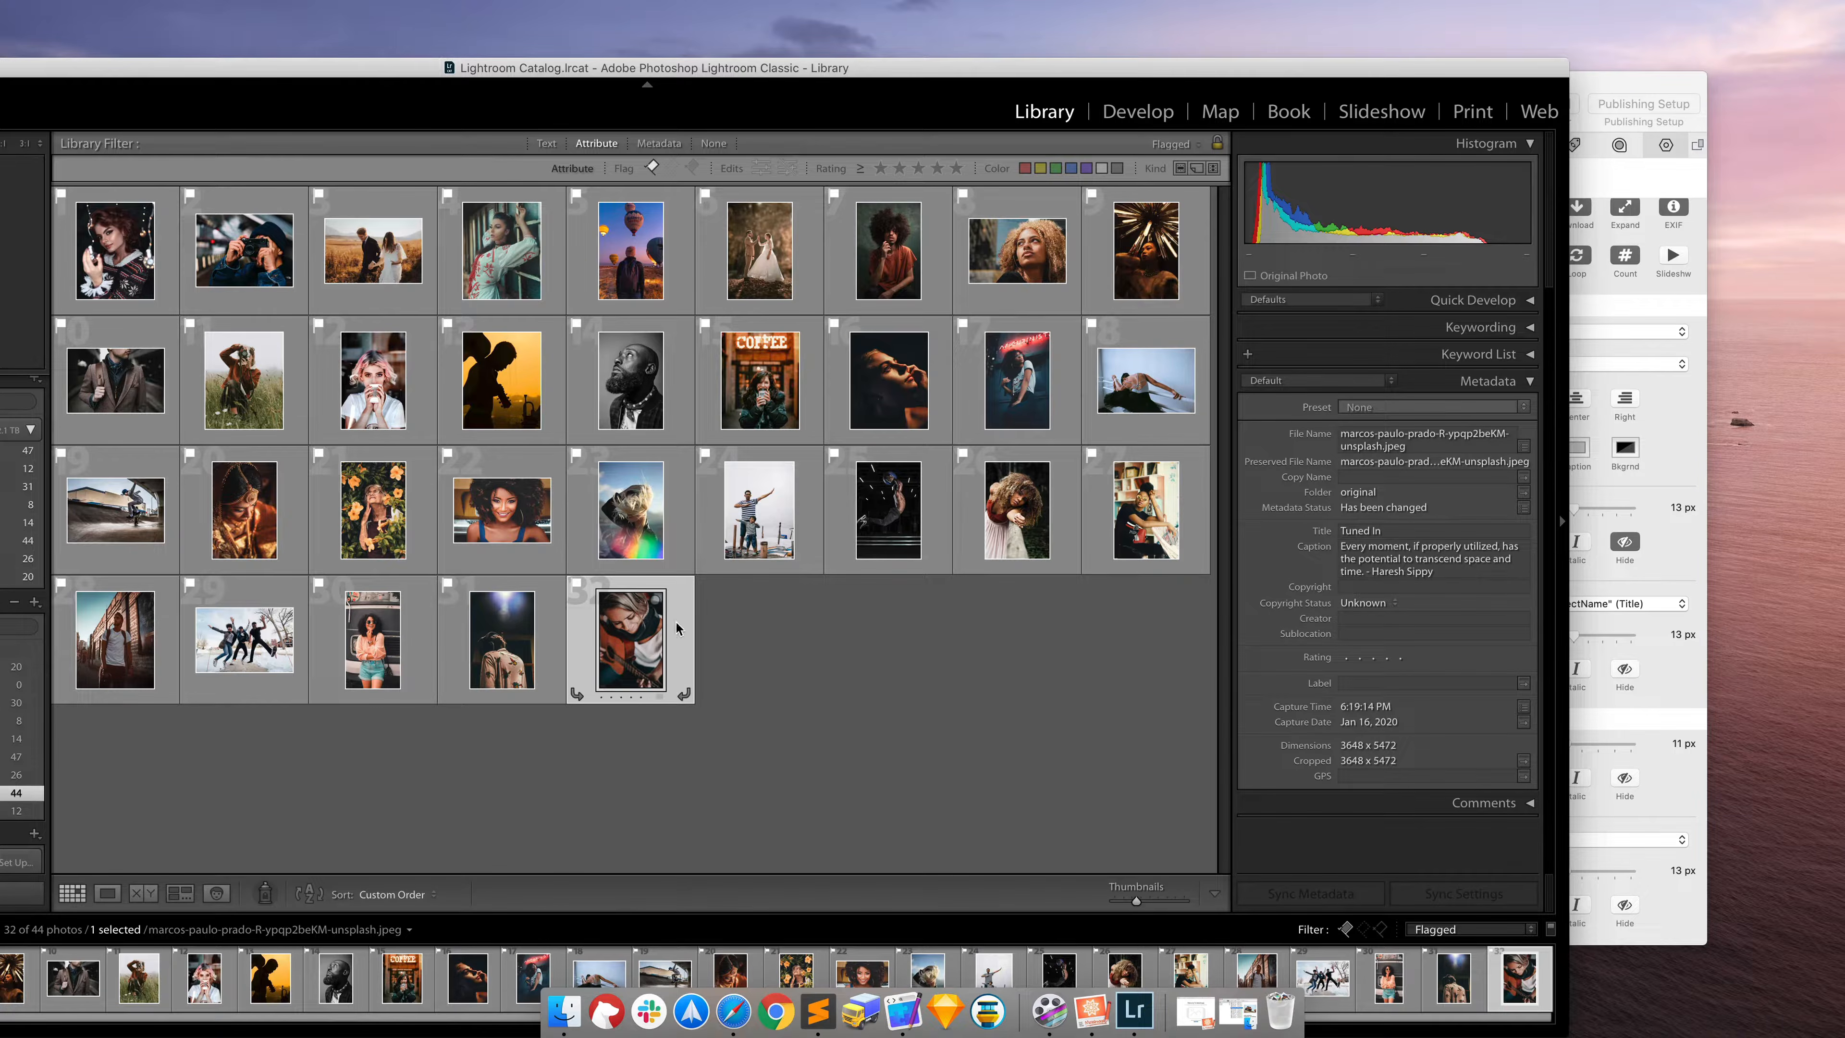
click(1367, 531)
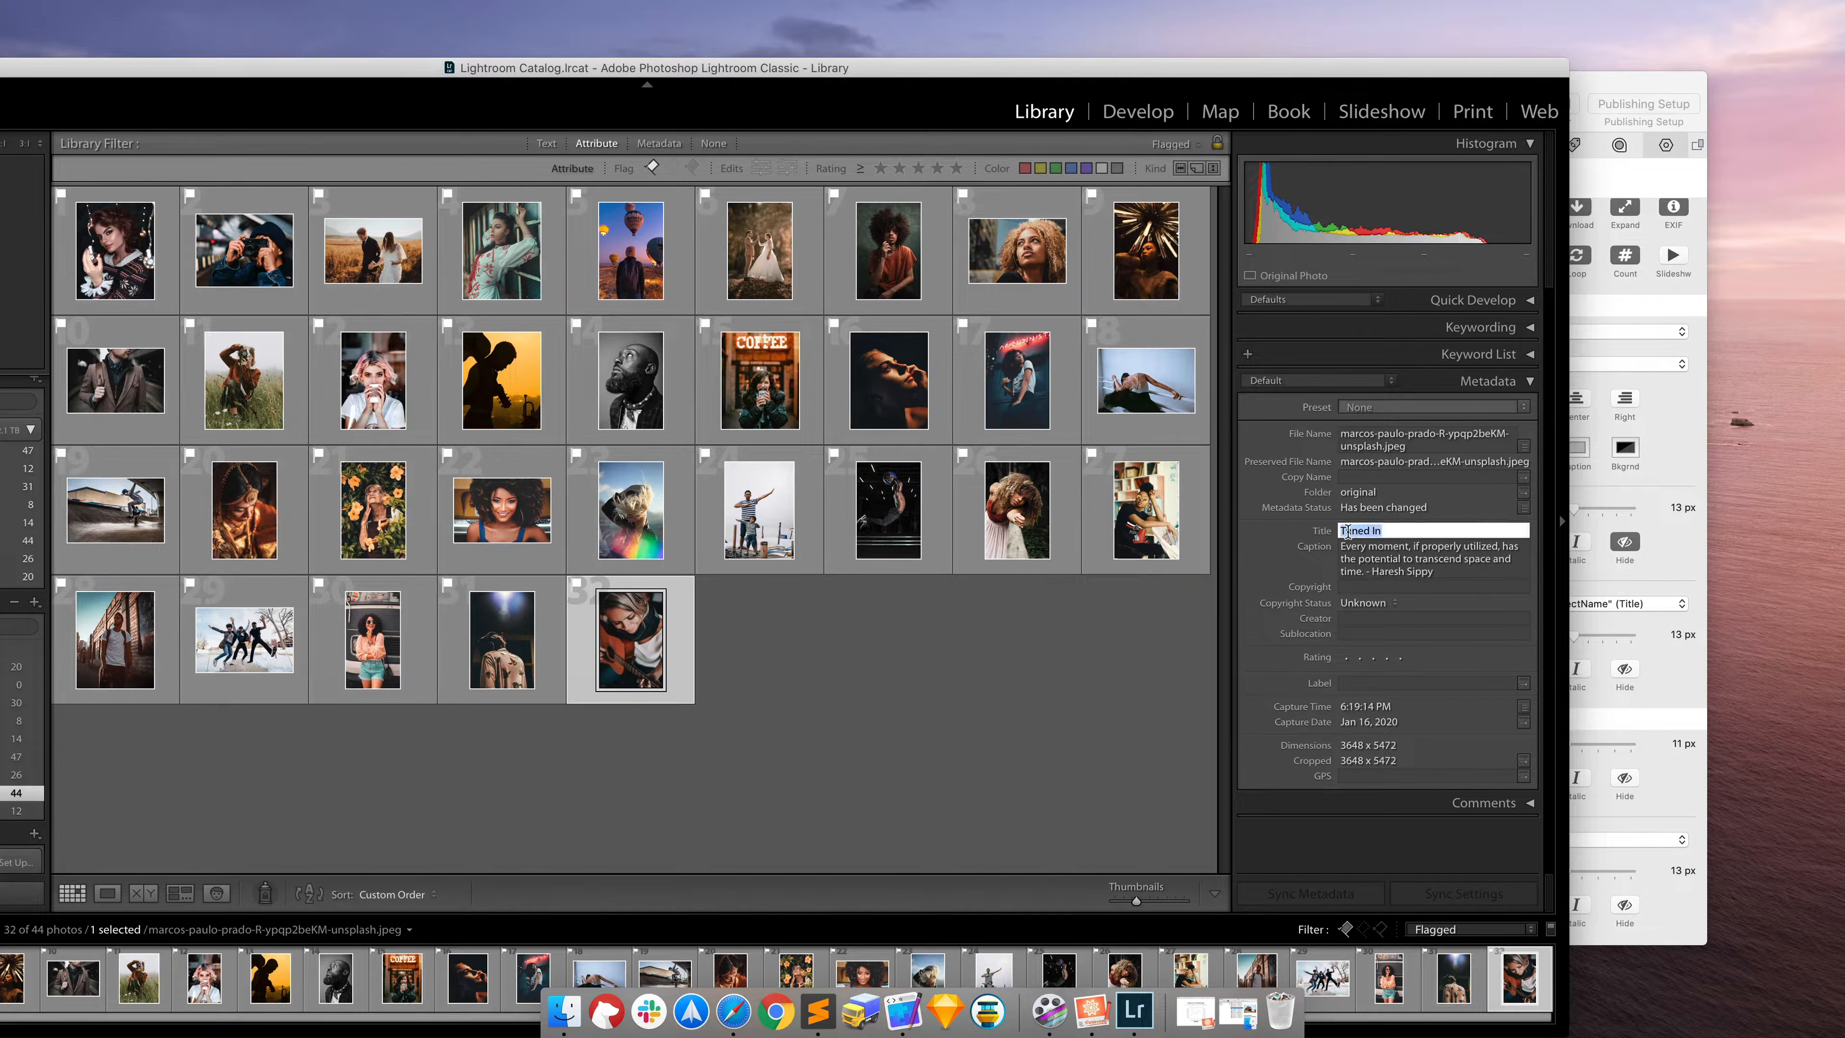
click(1438, 576)
drag(773, 66, 1152, 67)
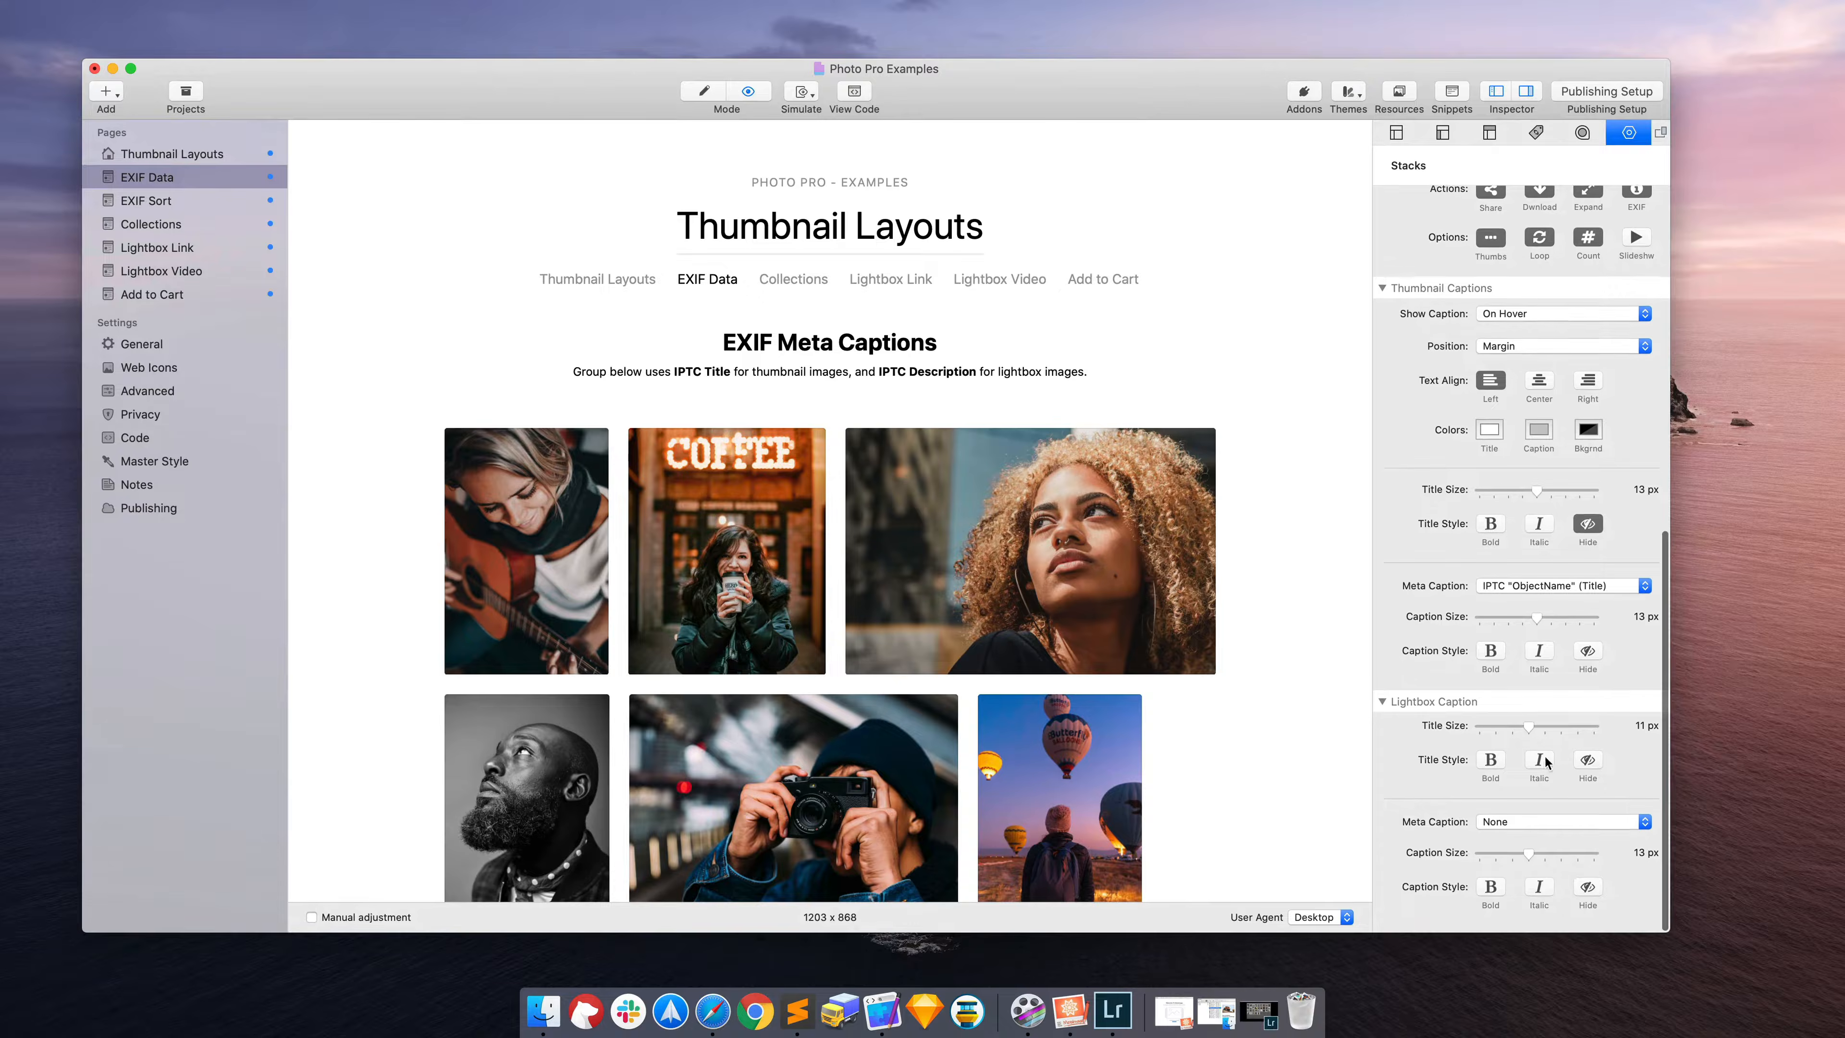
Step: Set the thumbnail Meta Caption to IPTC "Caption" (Description) and preview the guitar player photo's hover caption and lightbox
click(1479, 595)
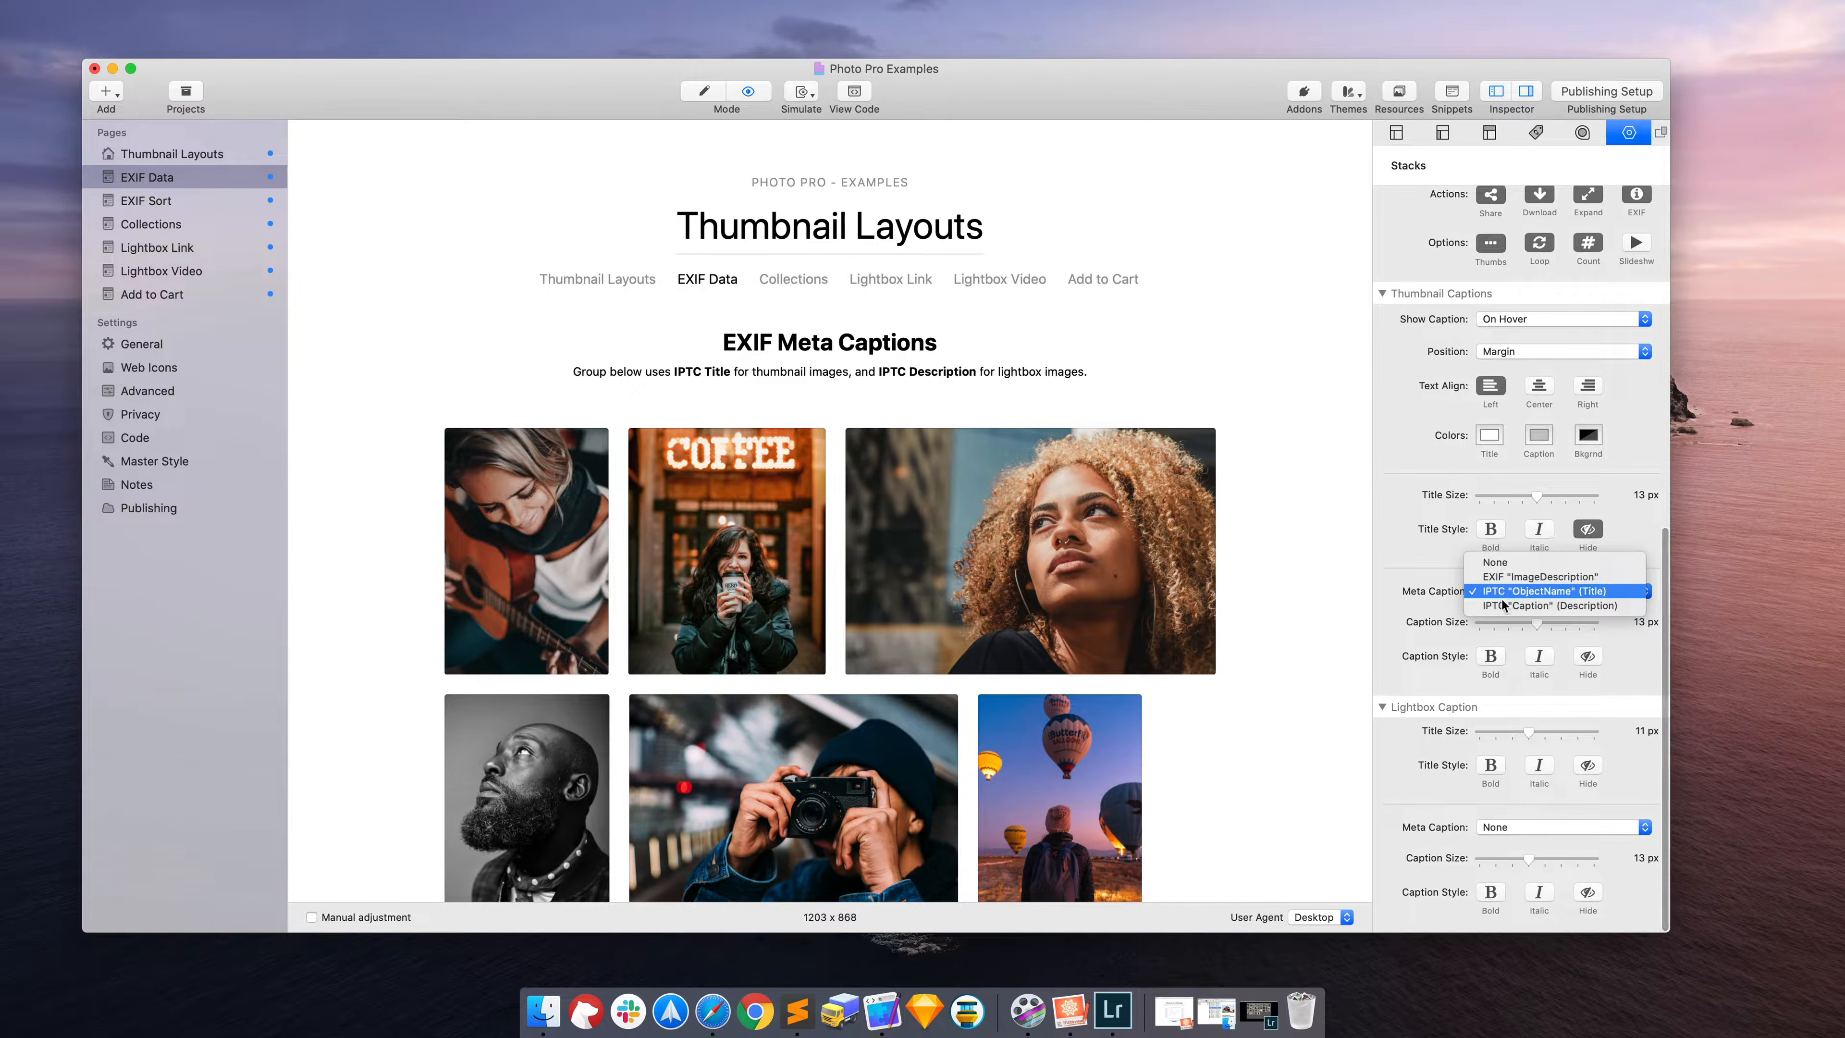
click(1498, 604)
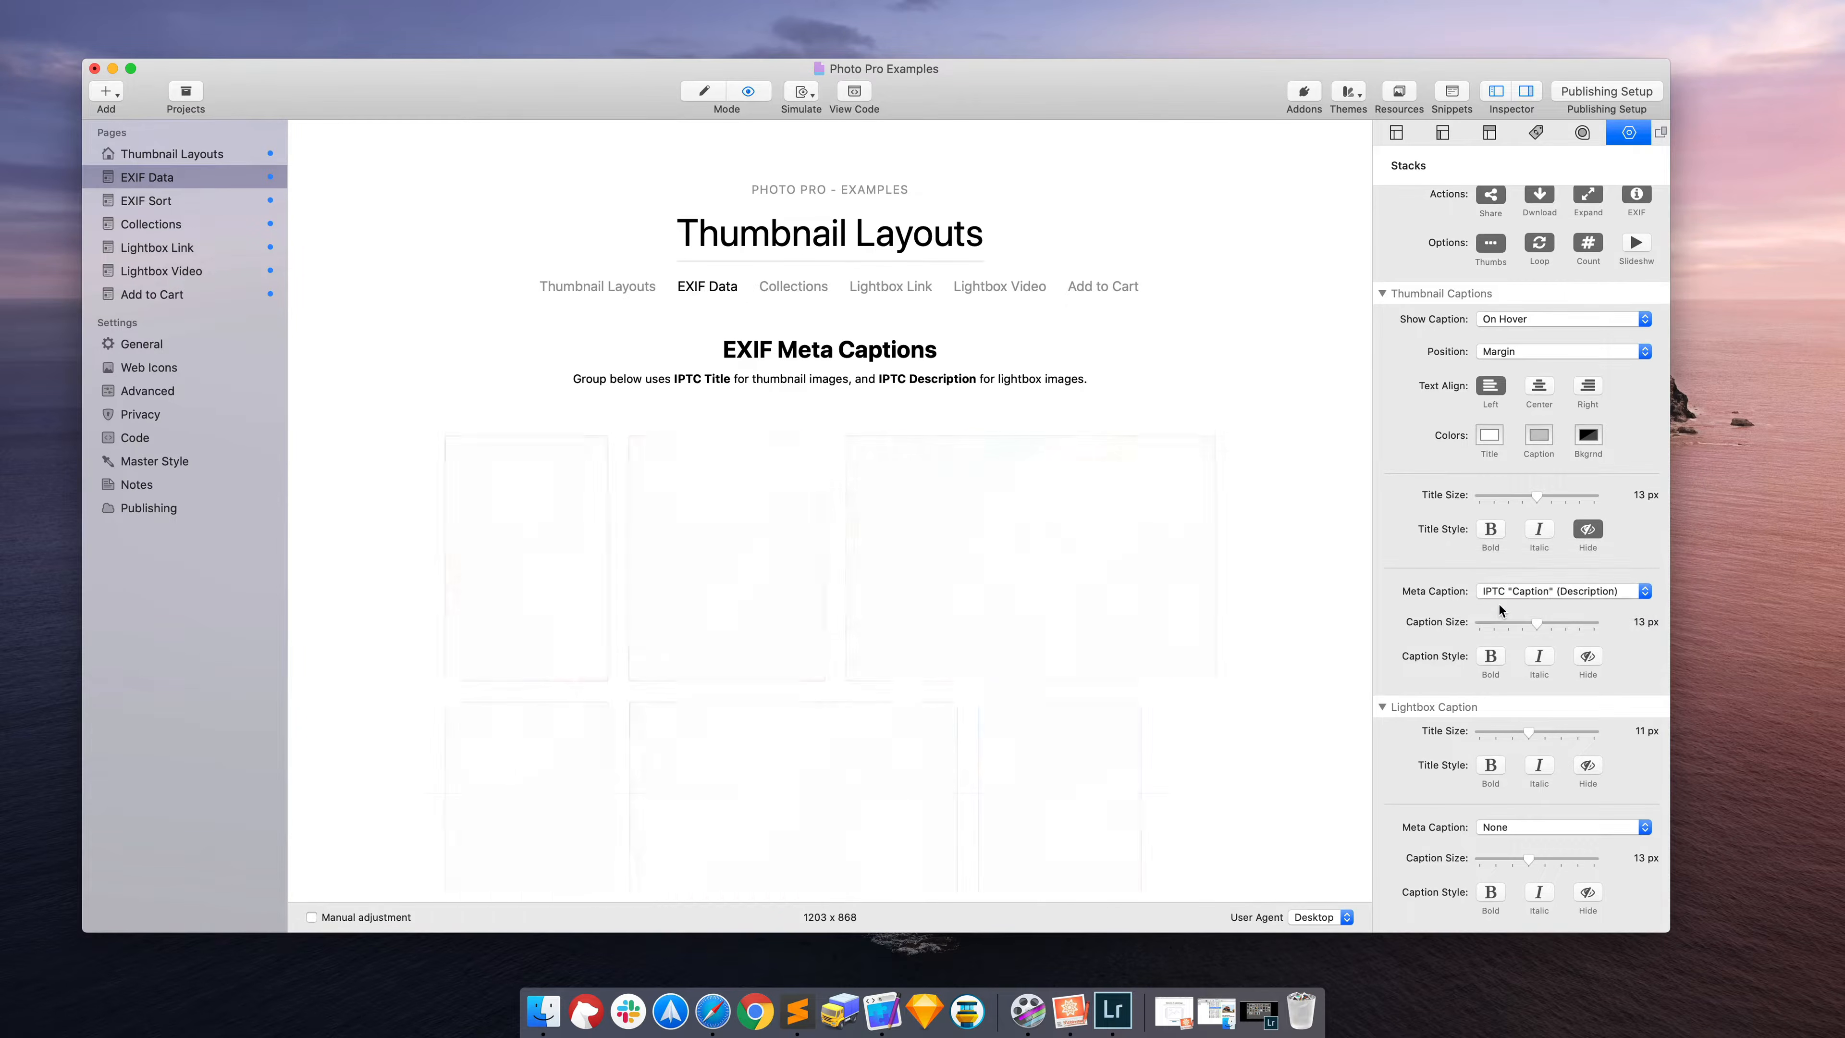
mouse_move(515, 543)
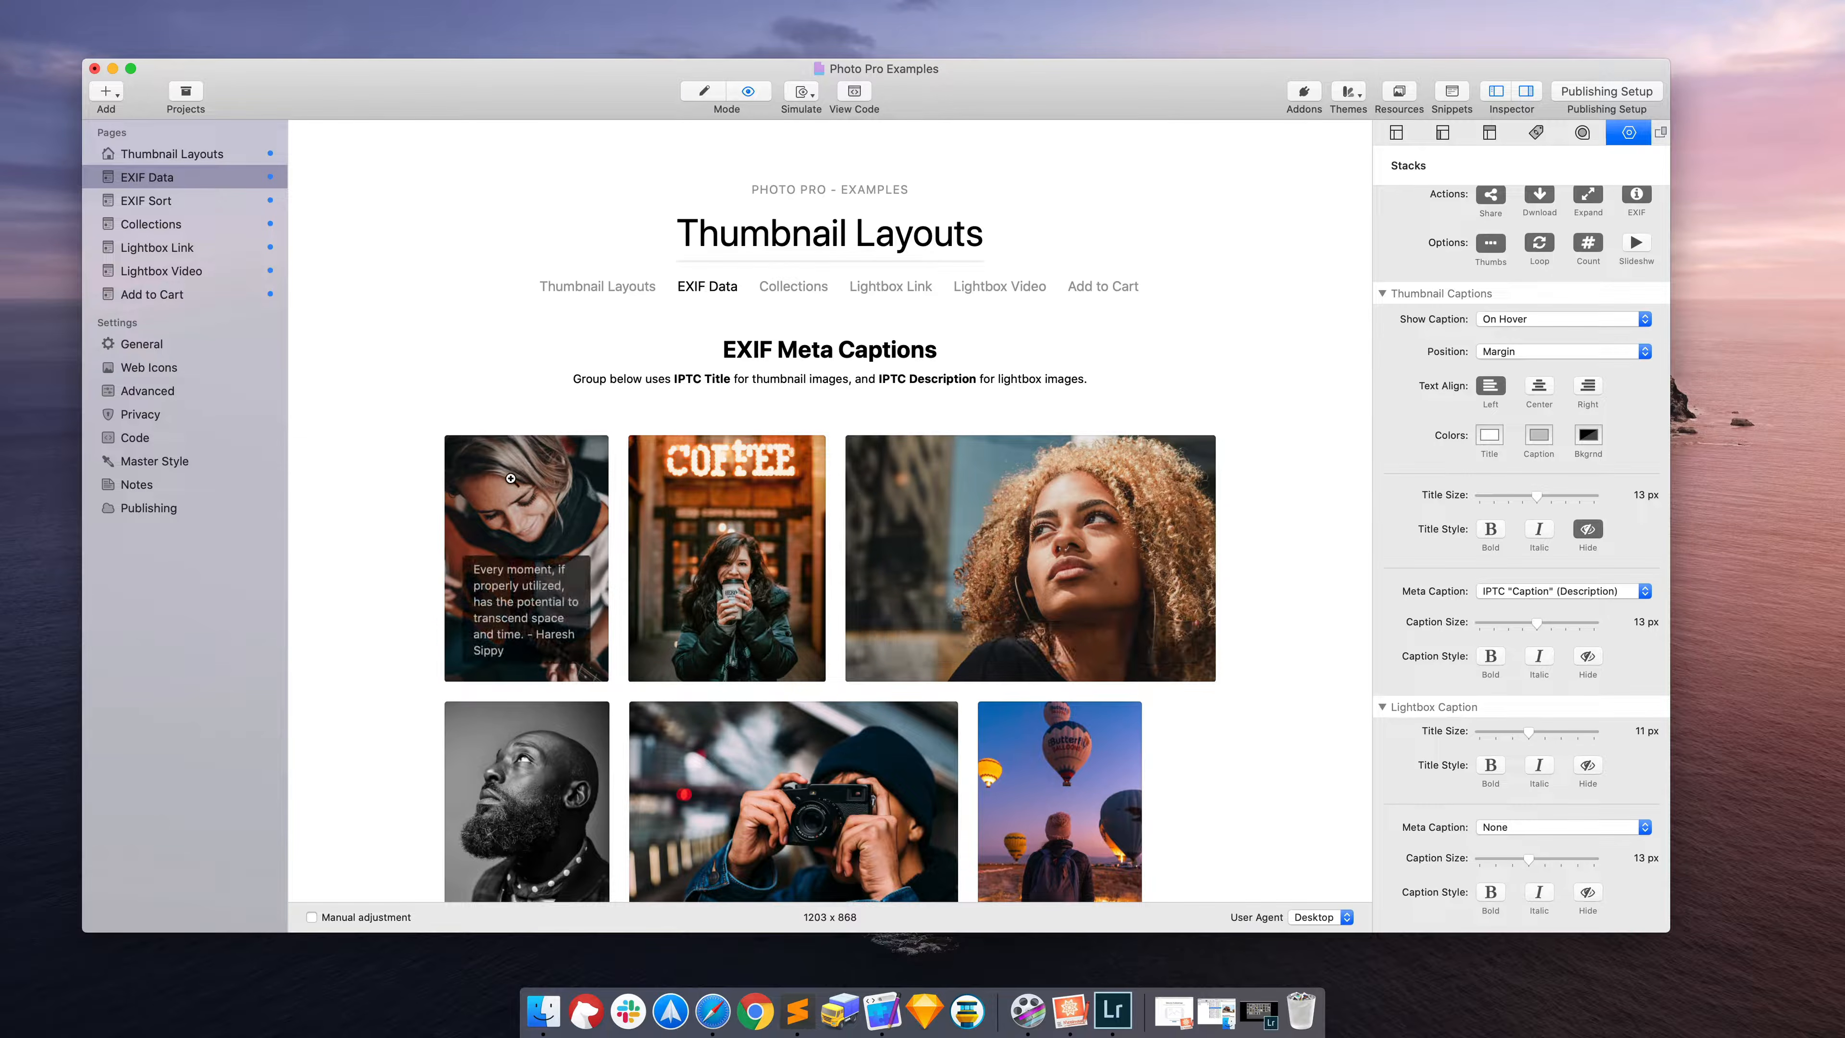
scroll(515, 465, down, 5)
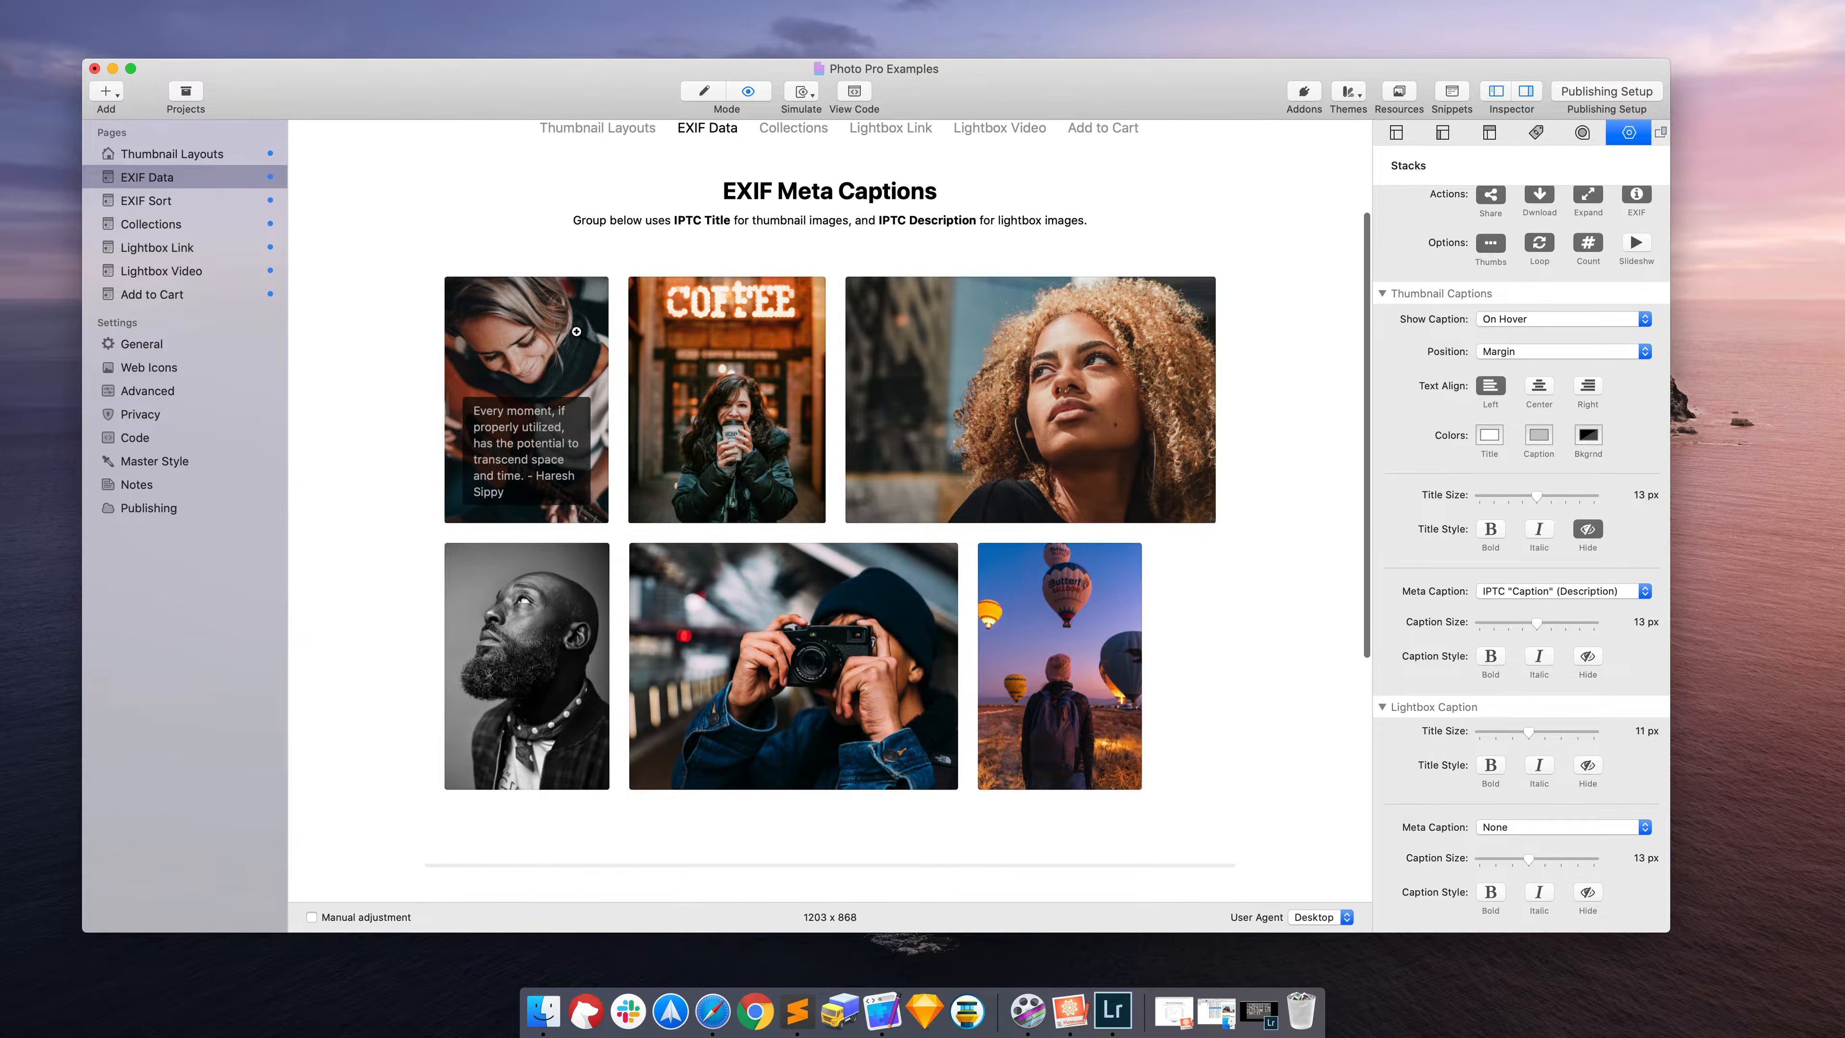
click(576, 331)
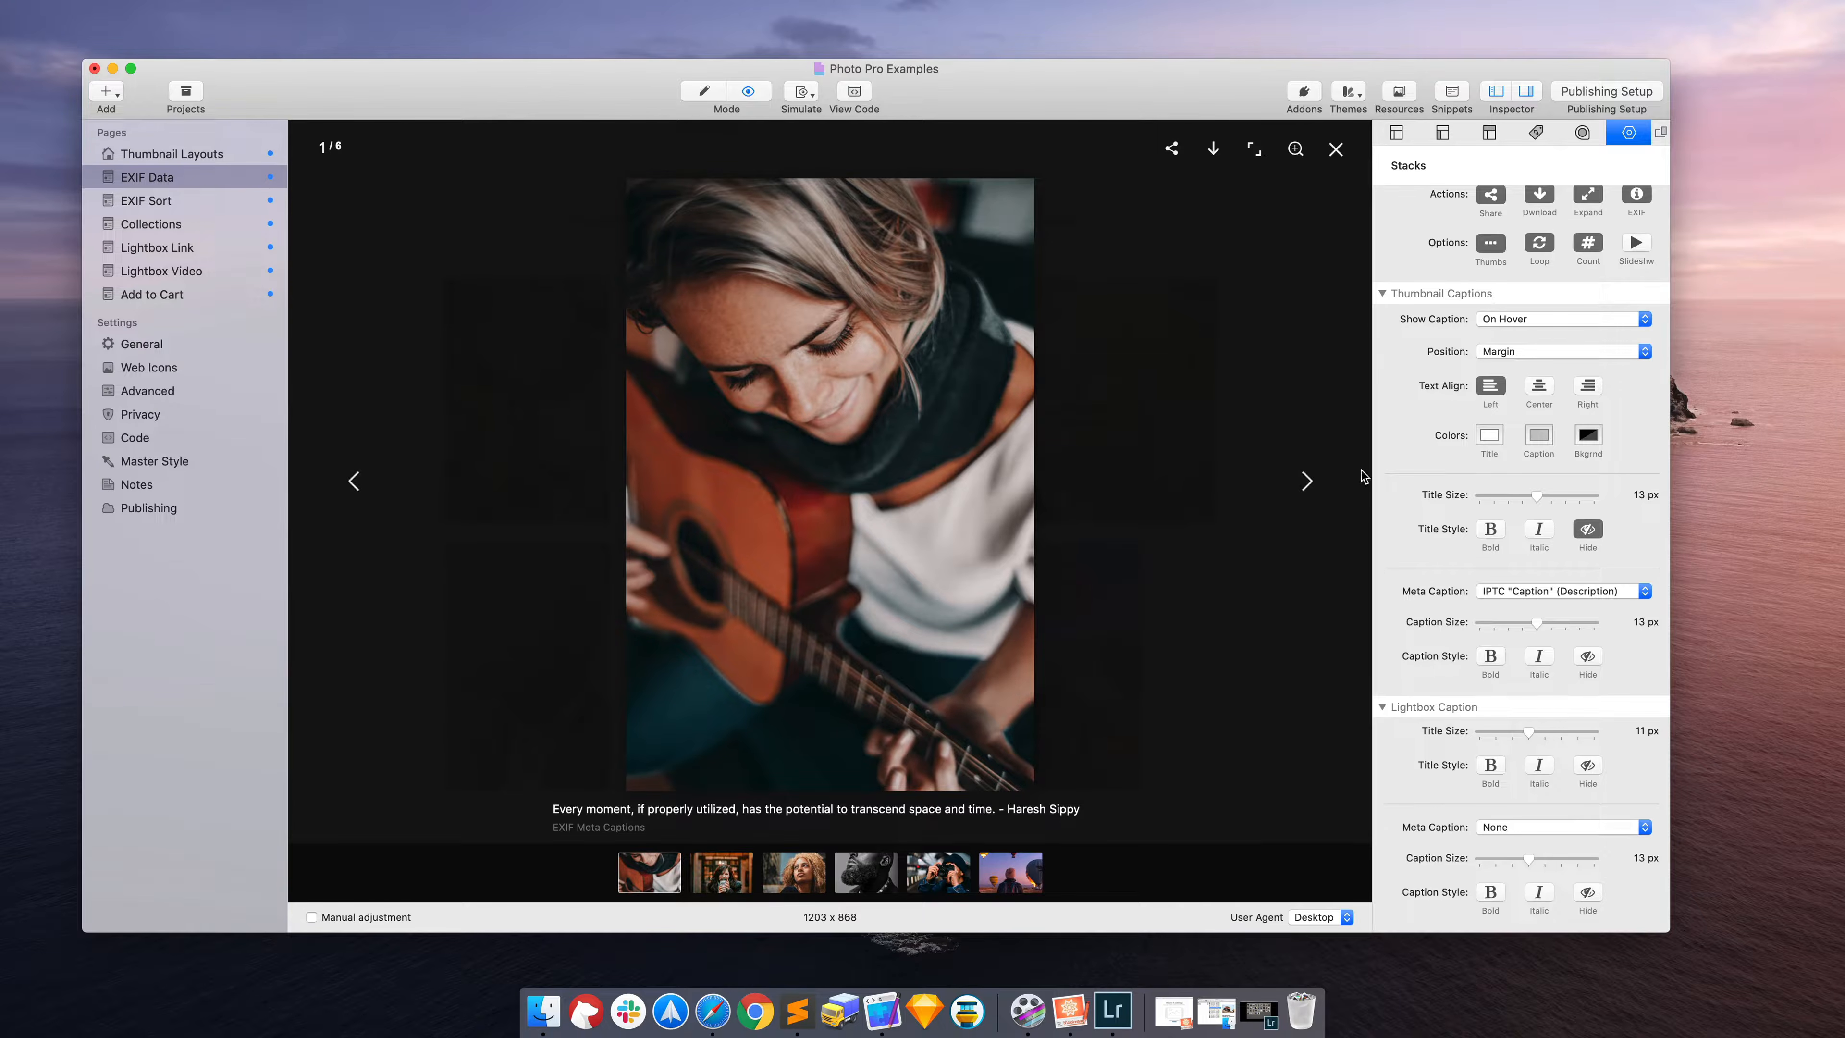
click(1336, 149)
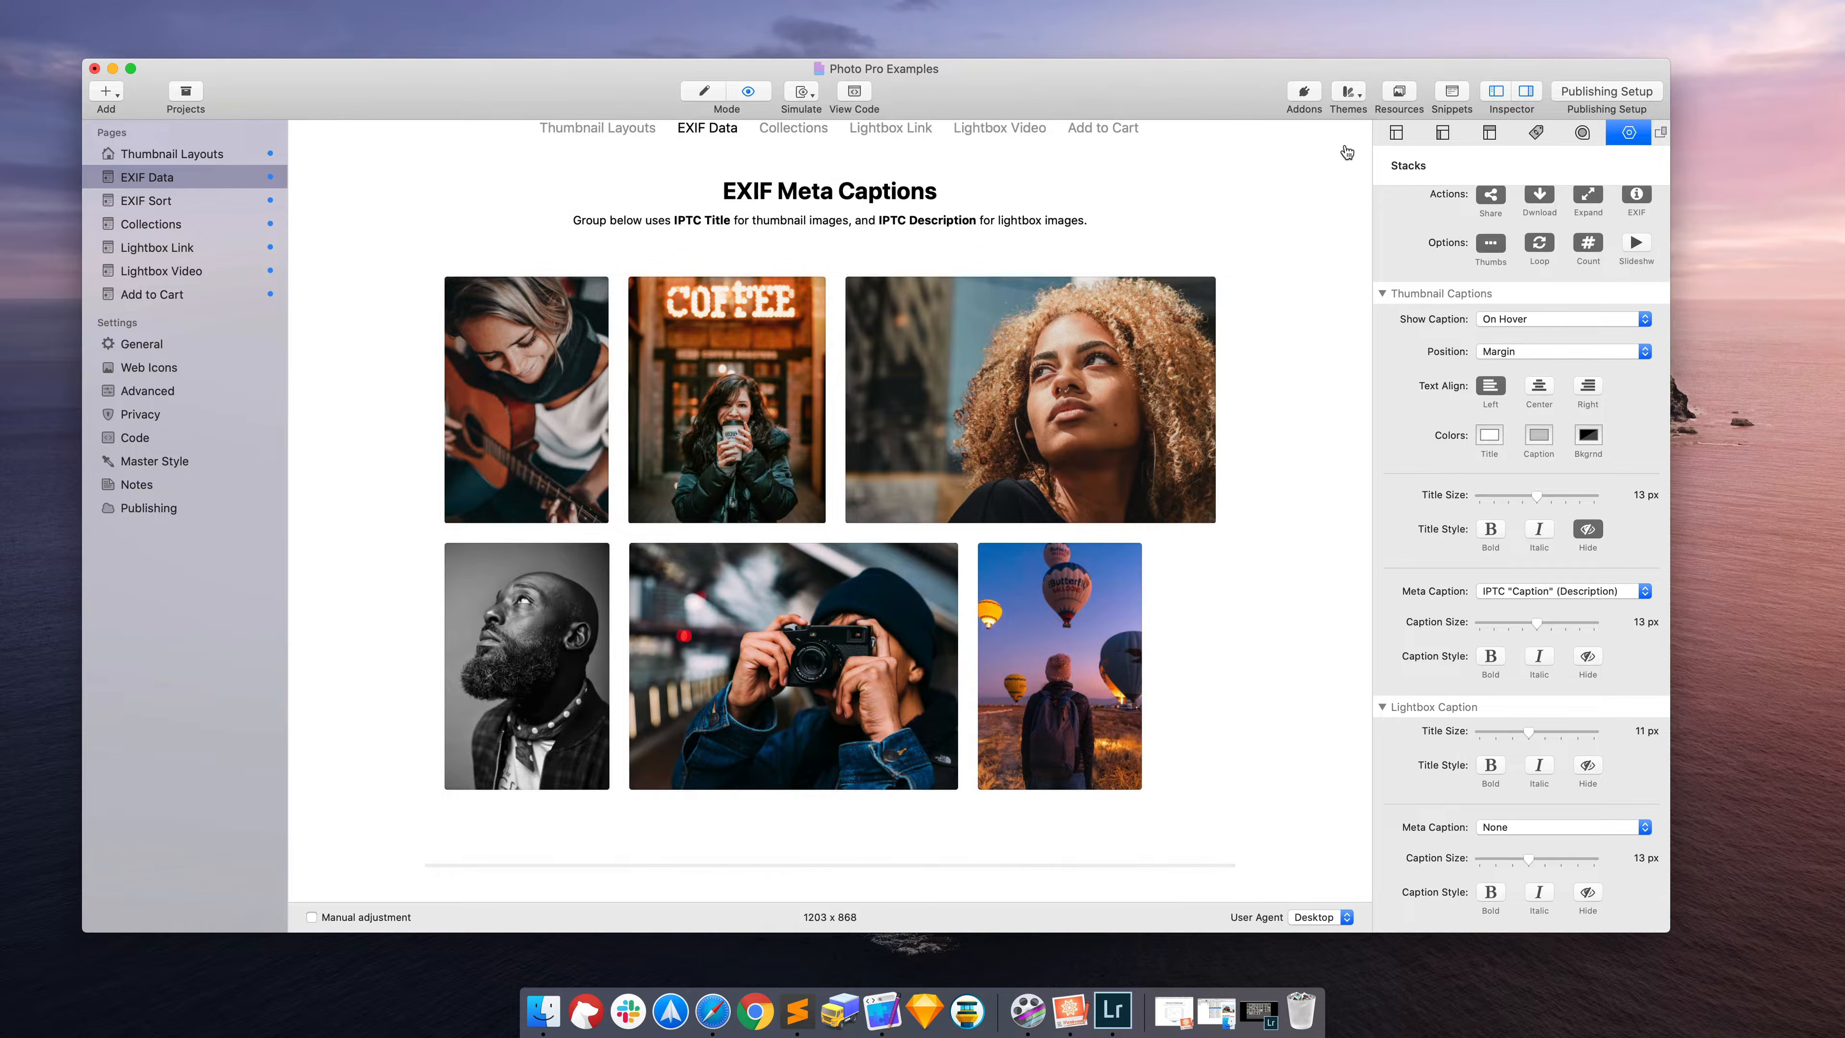
Step: Set the lightbox Meta Caption to IPTC "Caption" (Description) and the thumbnail Meta Caption to IPTC "ObjectName" (Title)
scroll(1540, 697, down, 1)
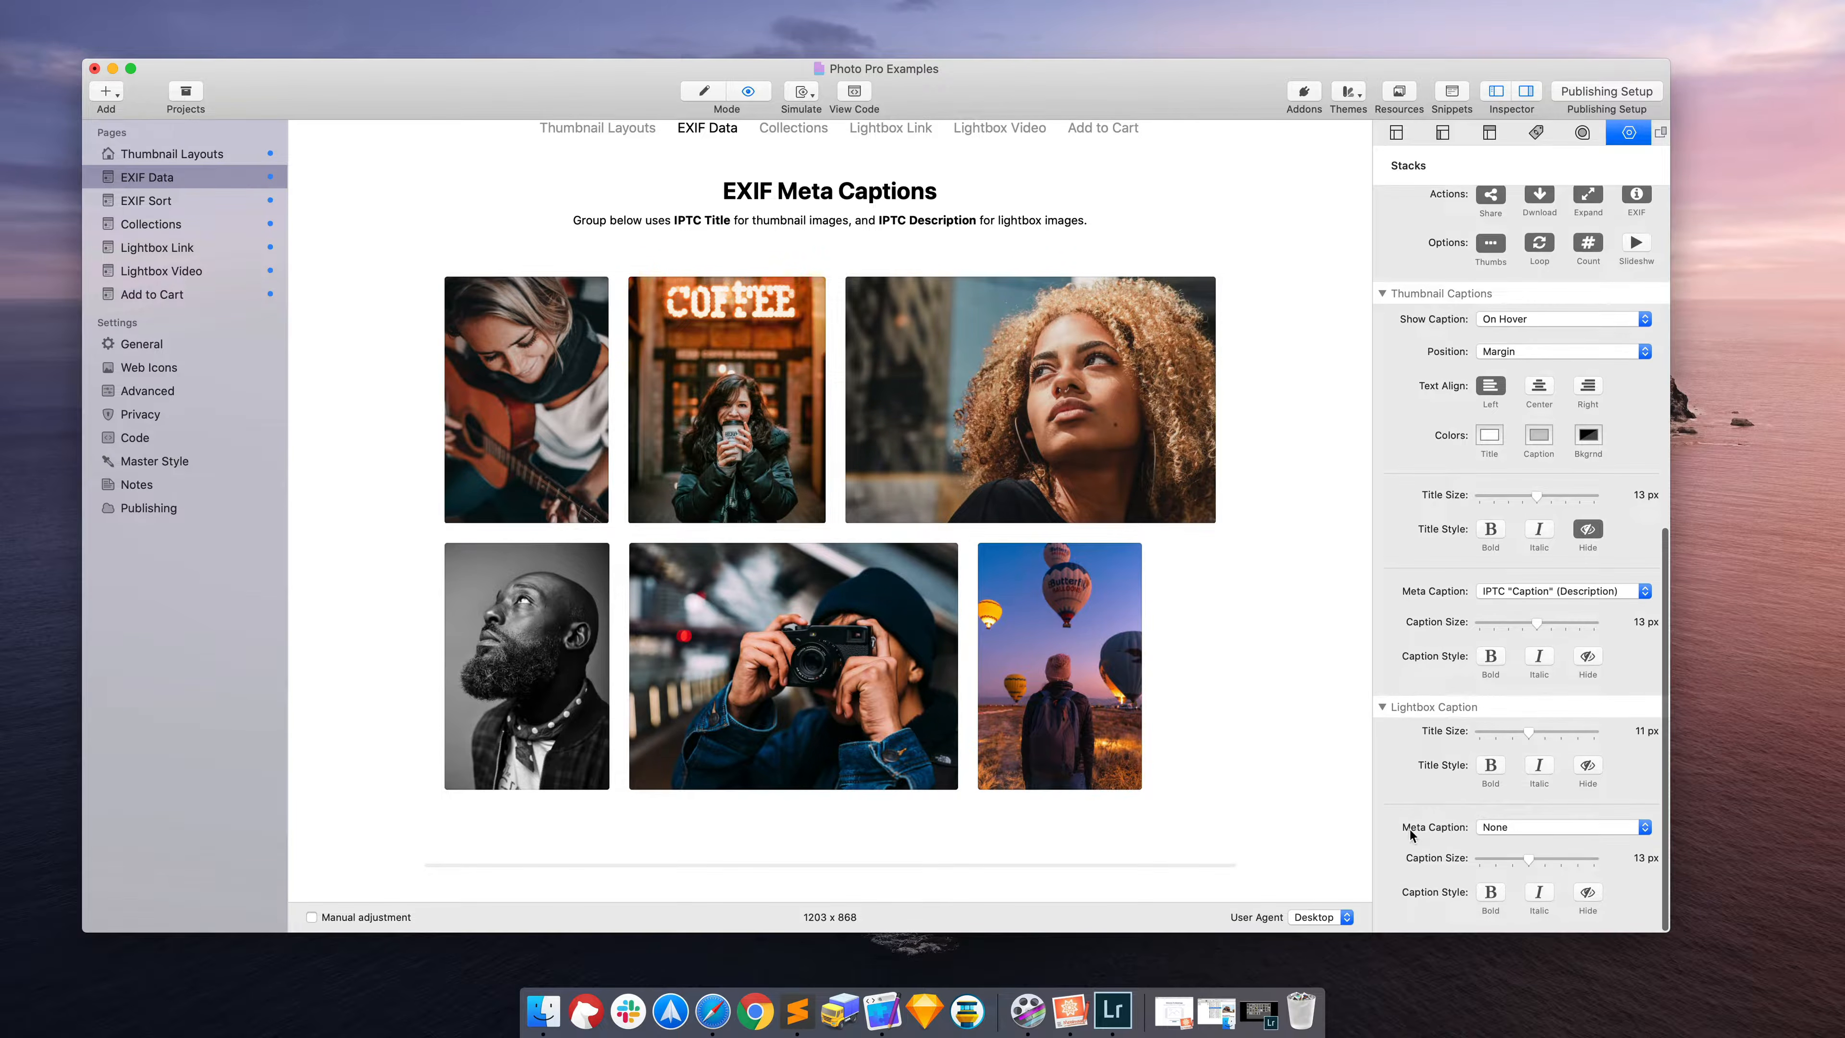
scroll(1512, 827, down, 1)
click(1510, 824)
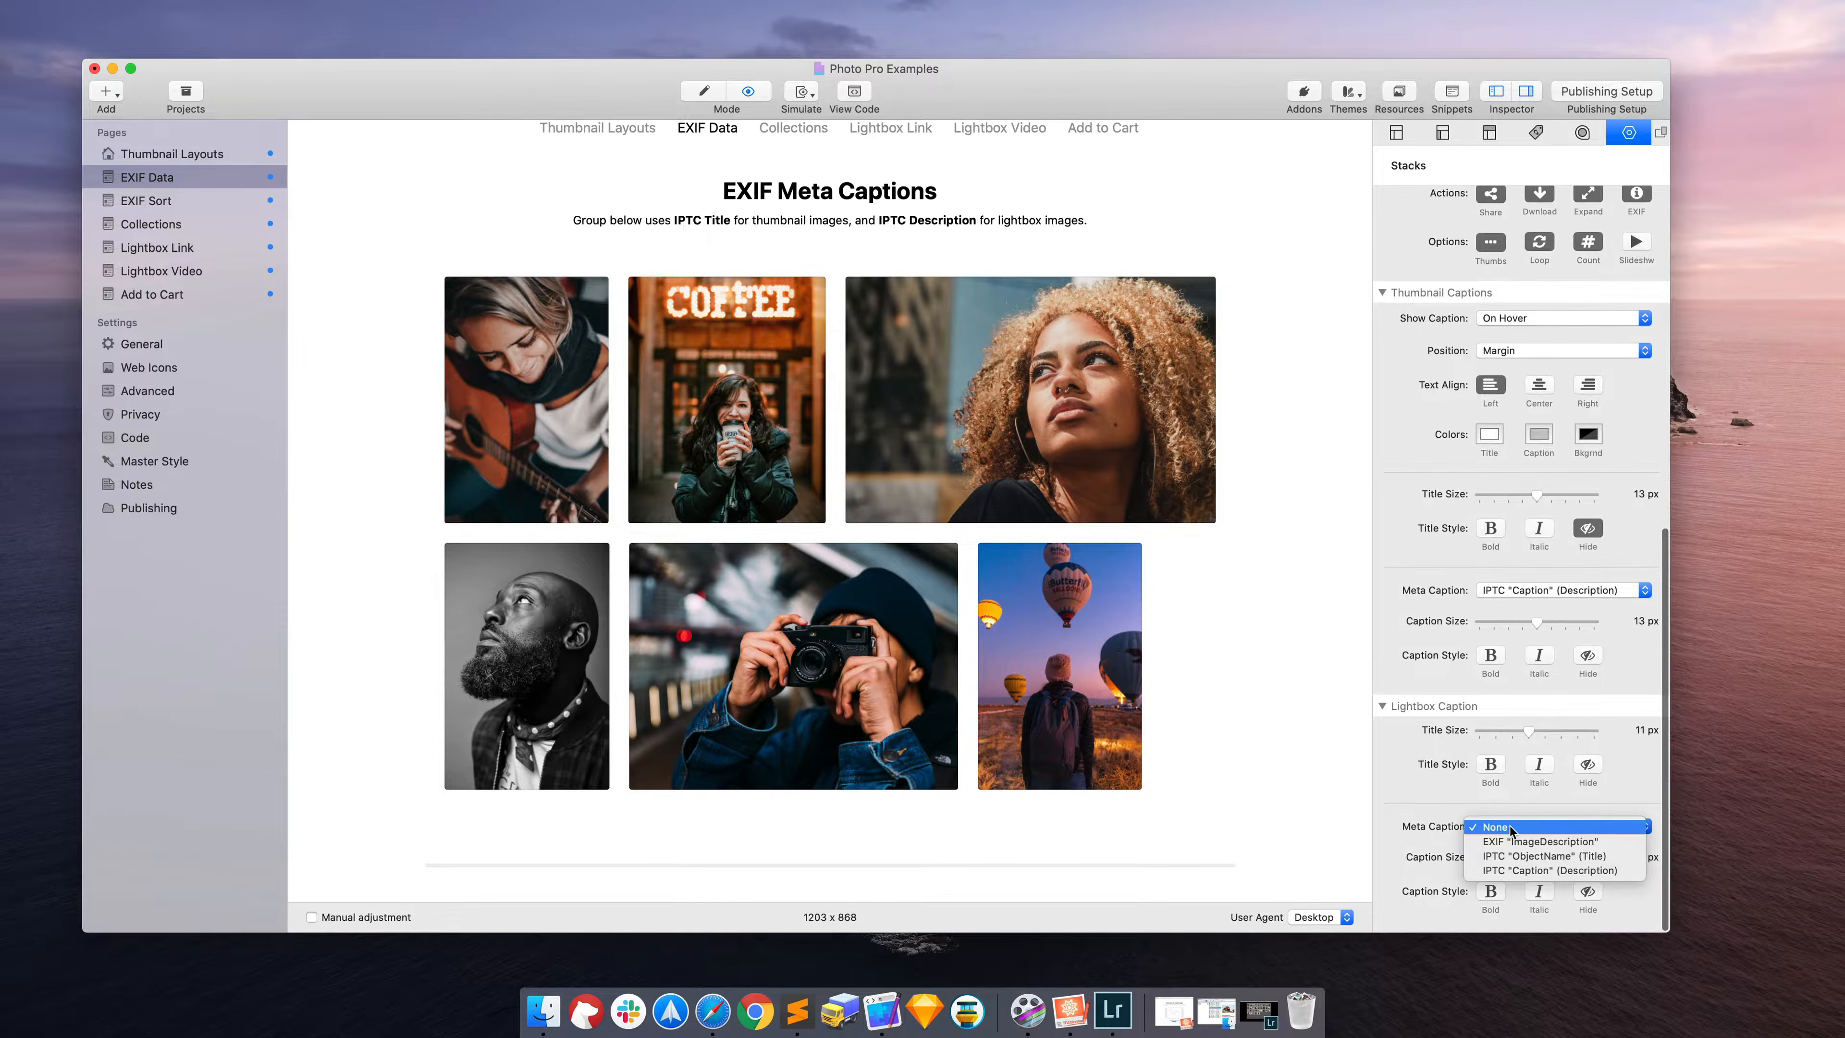
click(1530, 872)
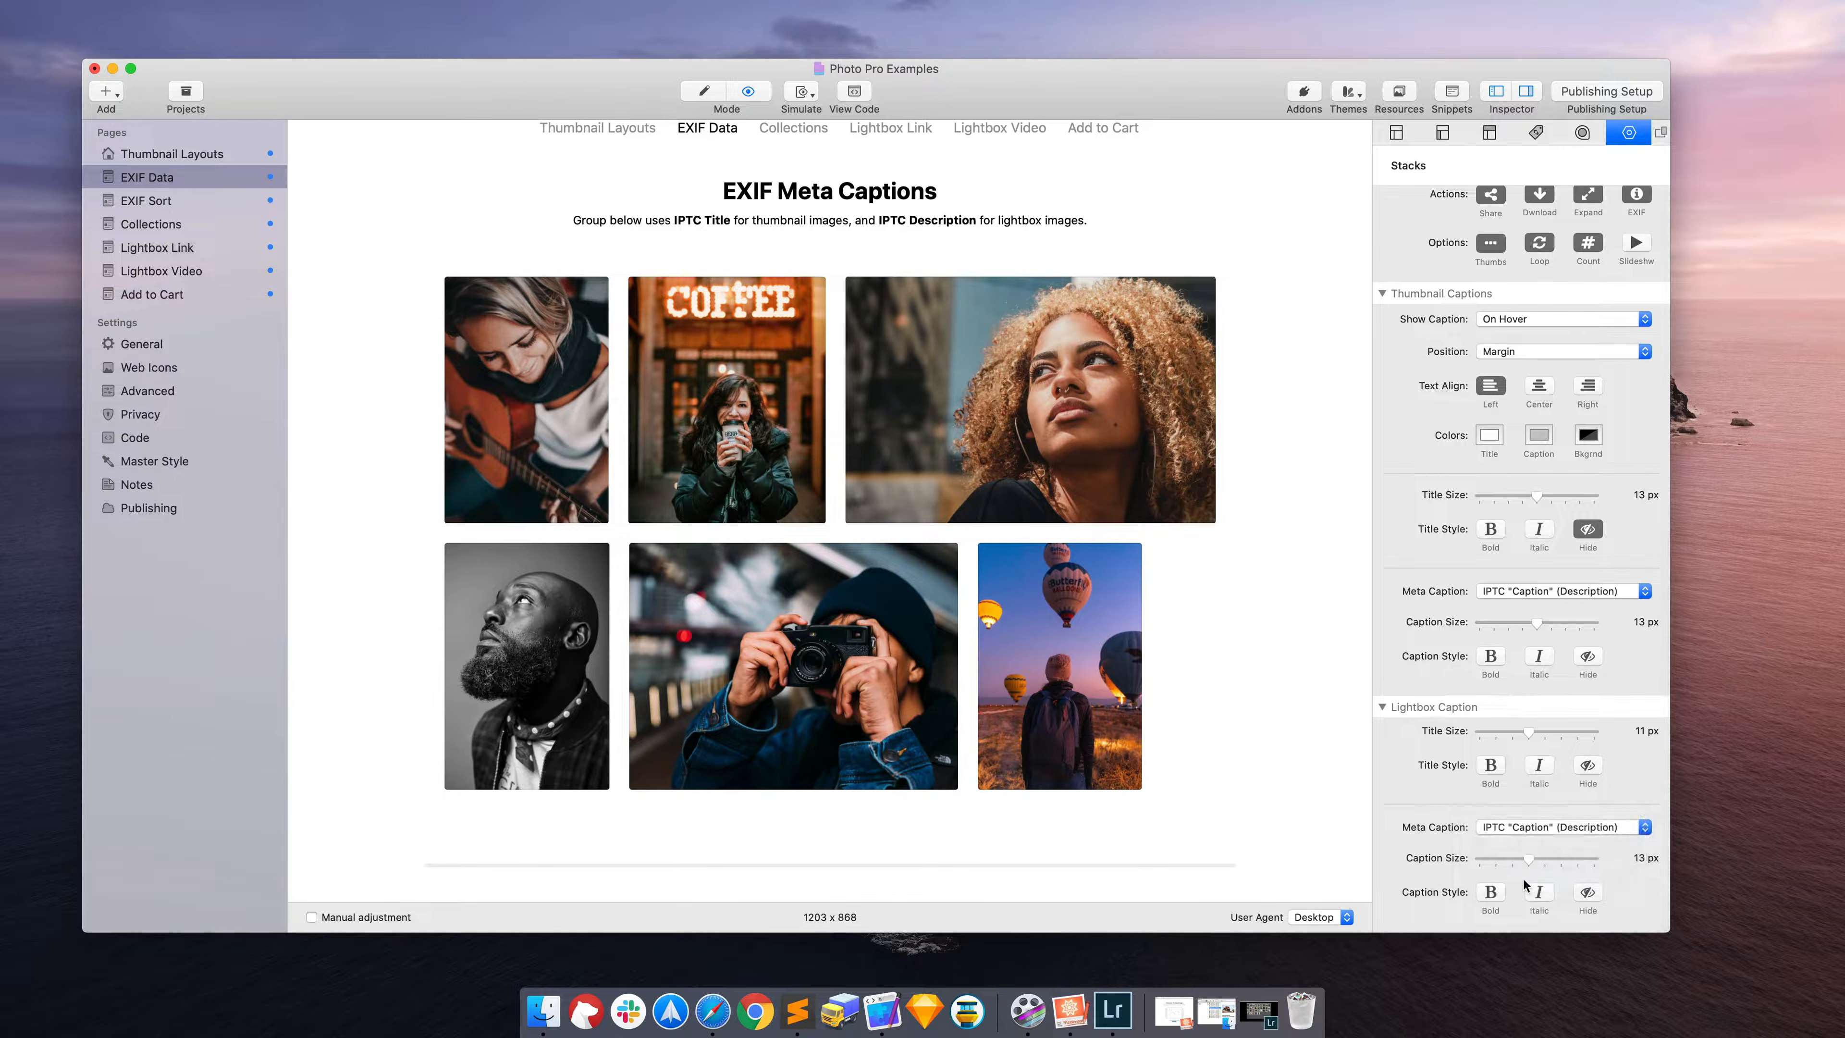
scroll(1515, 605, up, 1)
click(1516, 605)
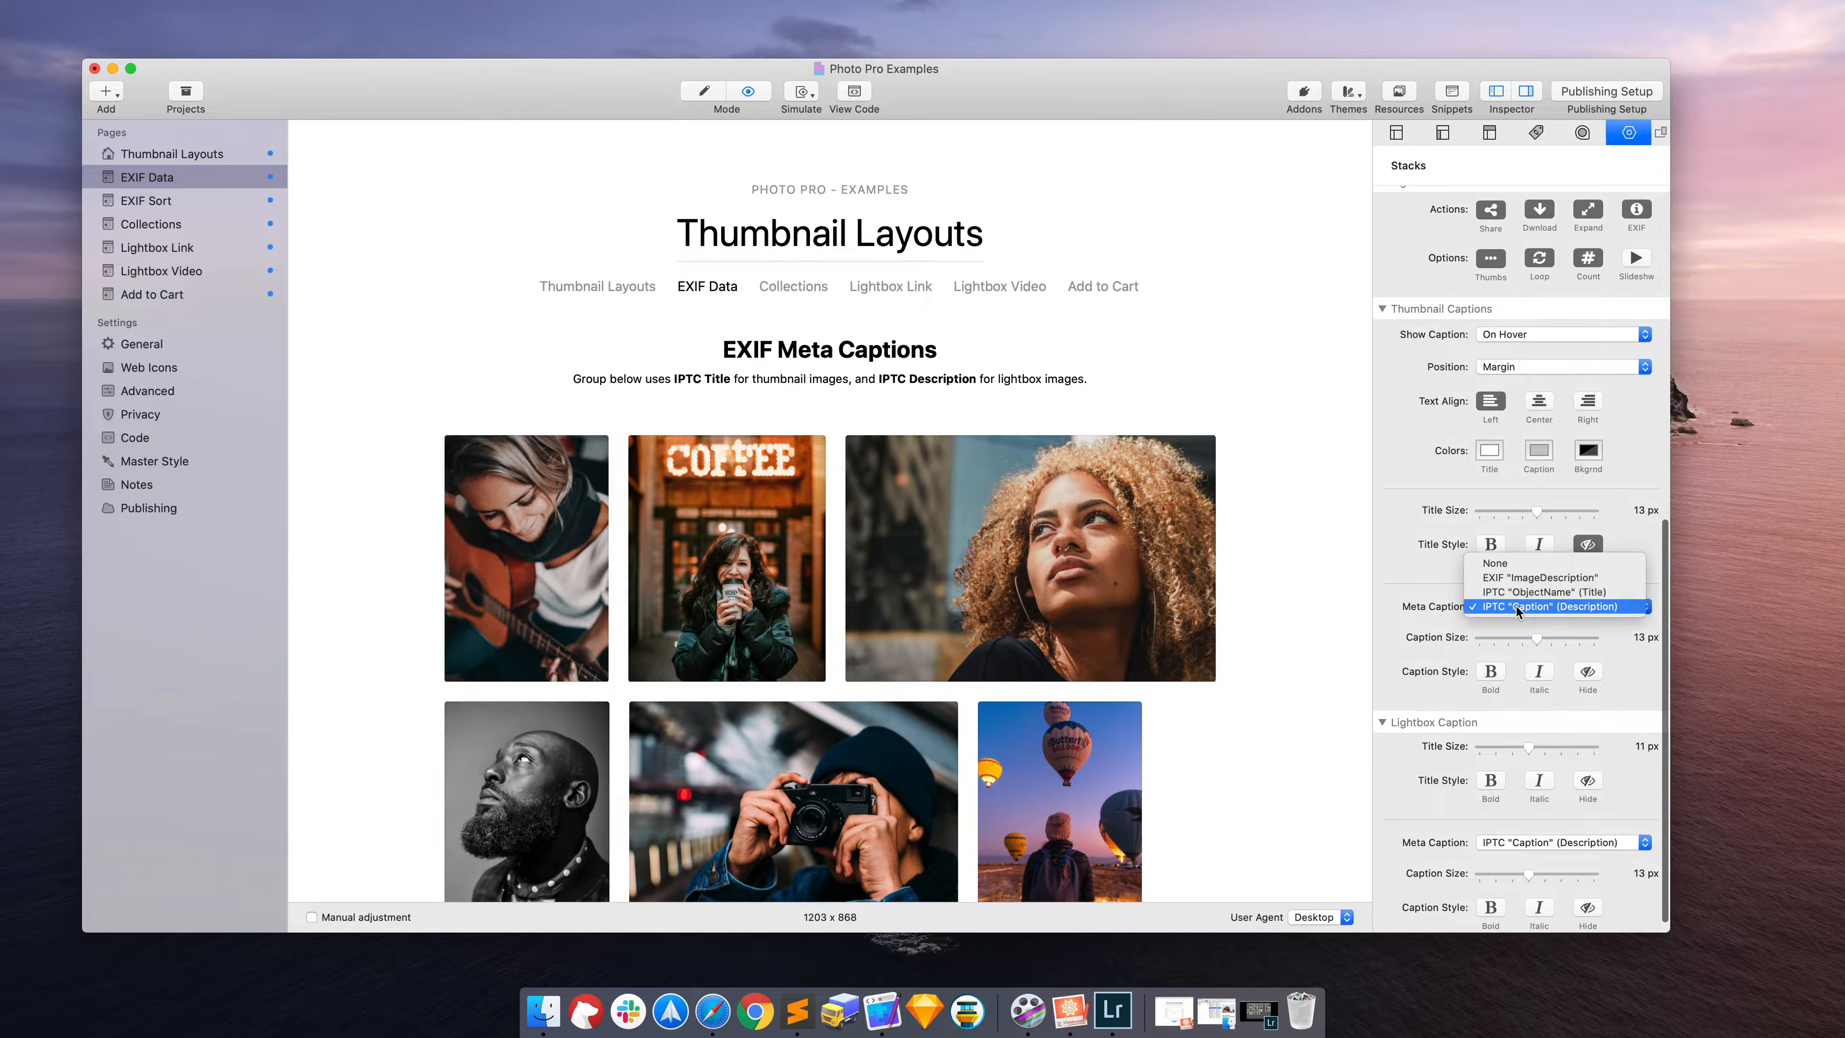
click(1551, 591)
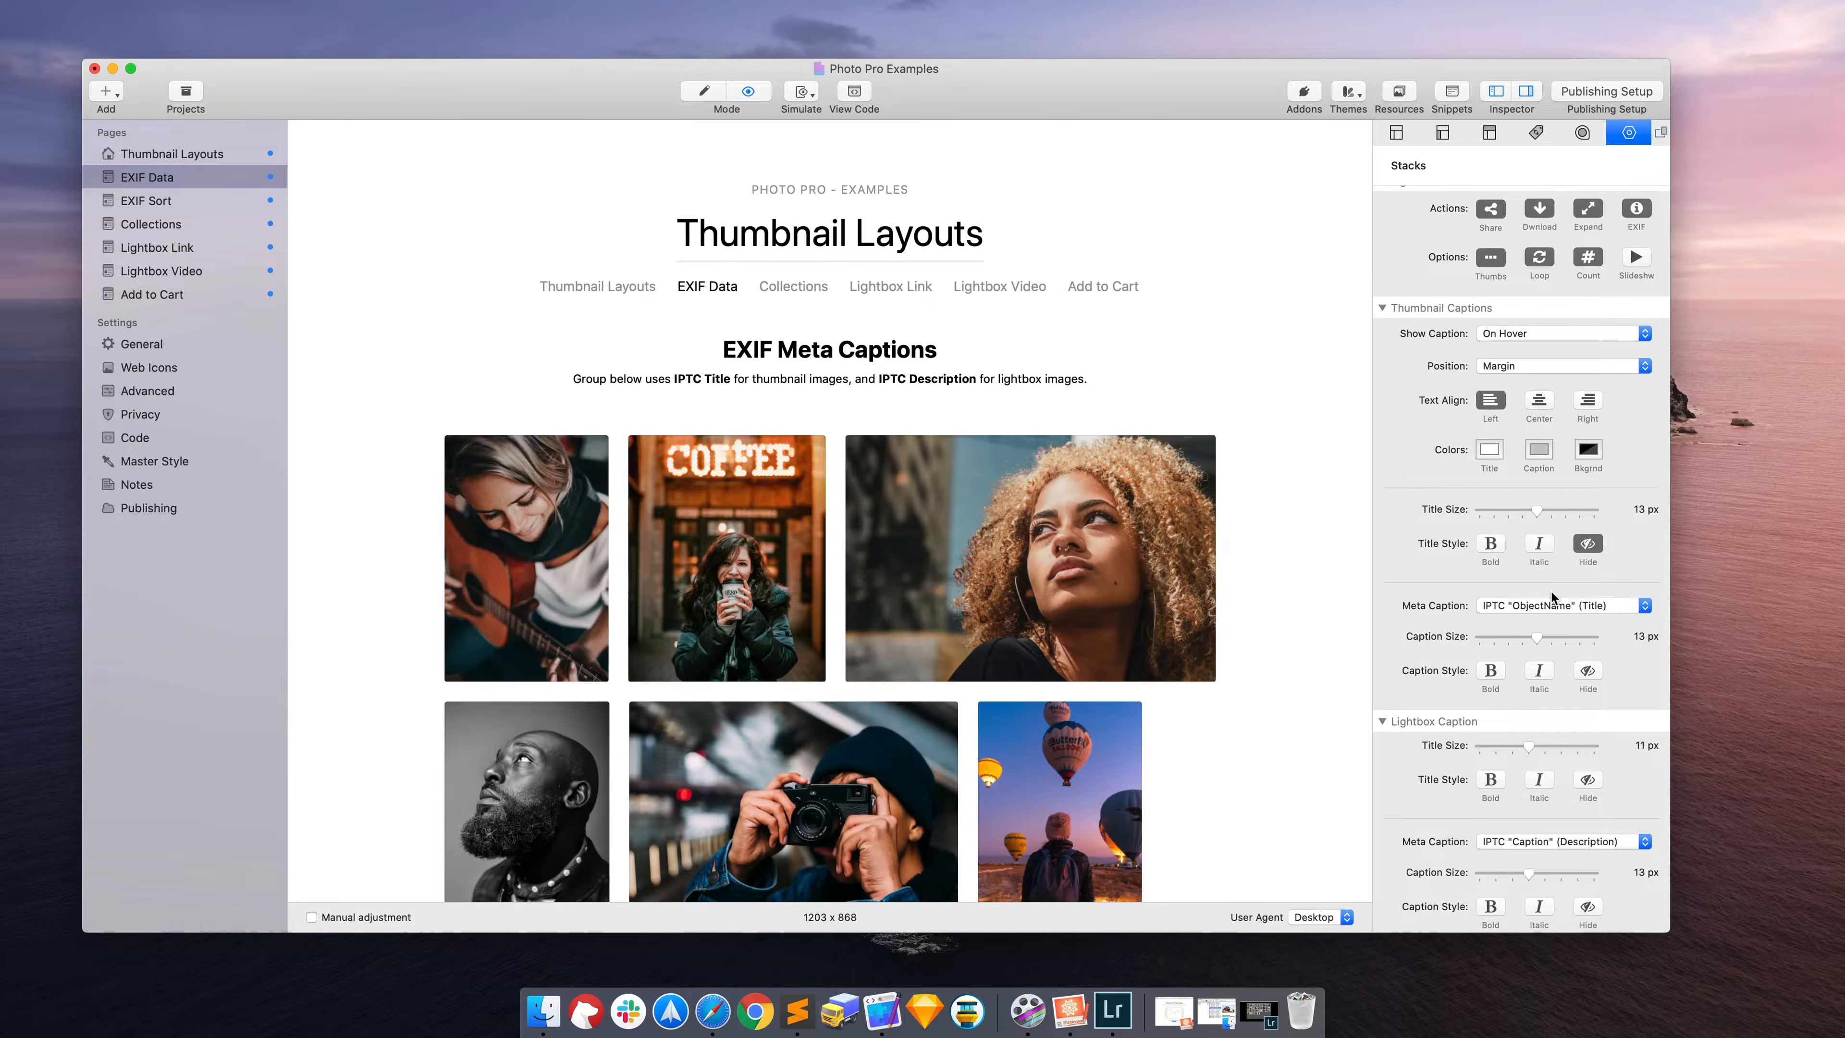
Step: Preview the guitar player photo's caption in the lightbox, close it and look over the thumbnail group
click(544, 513)
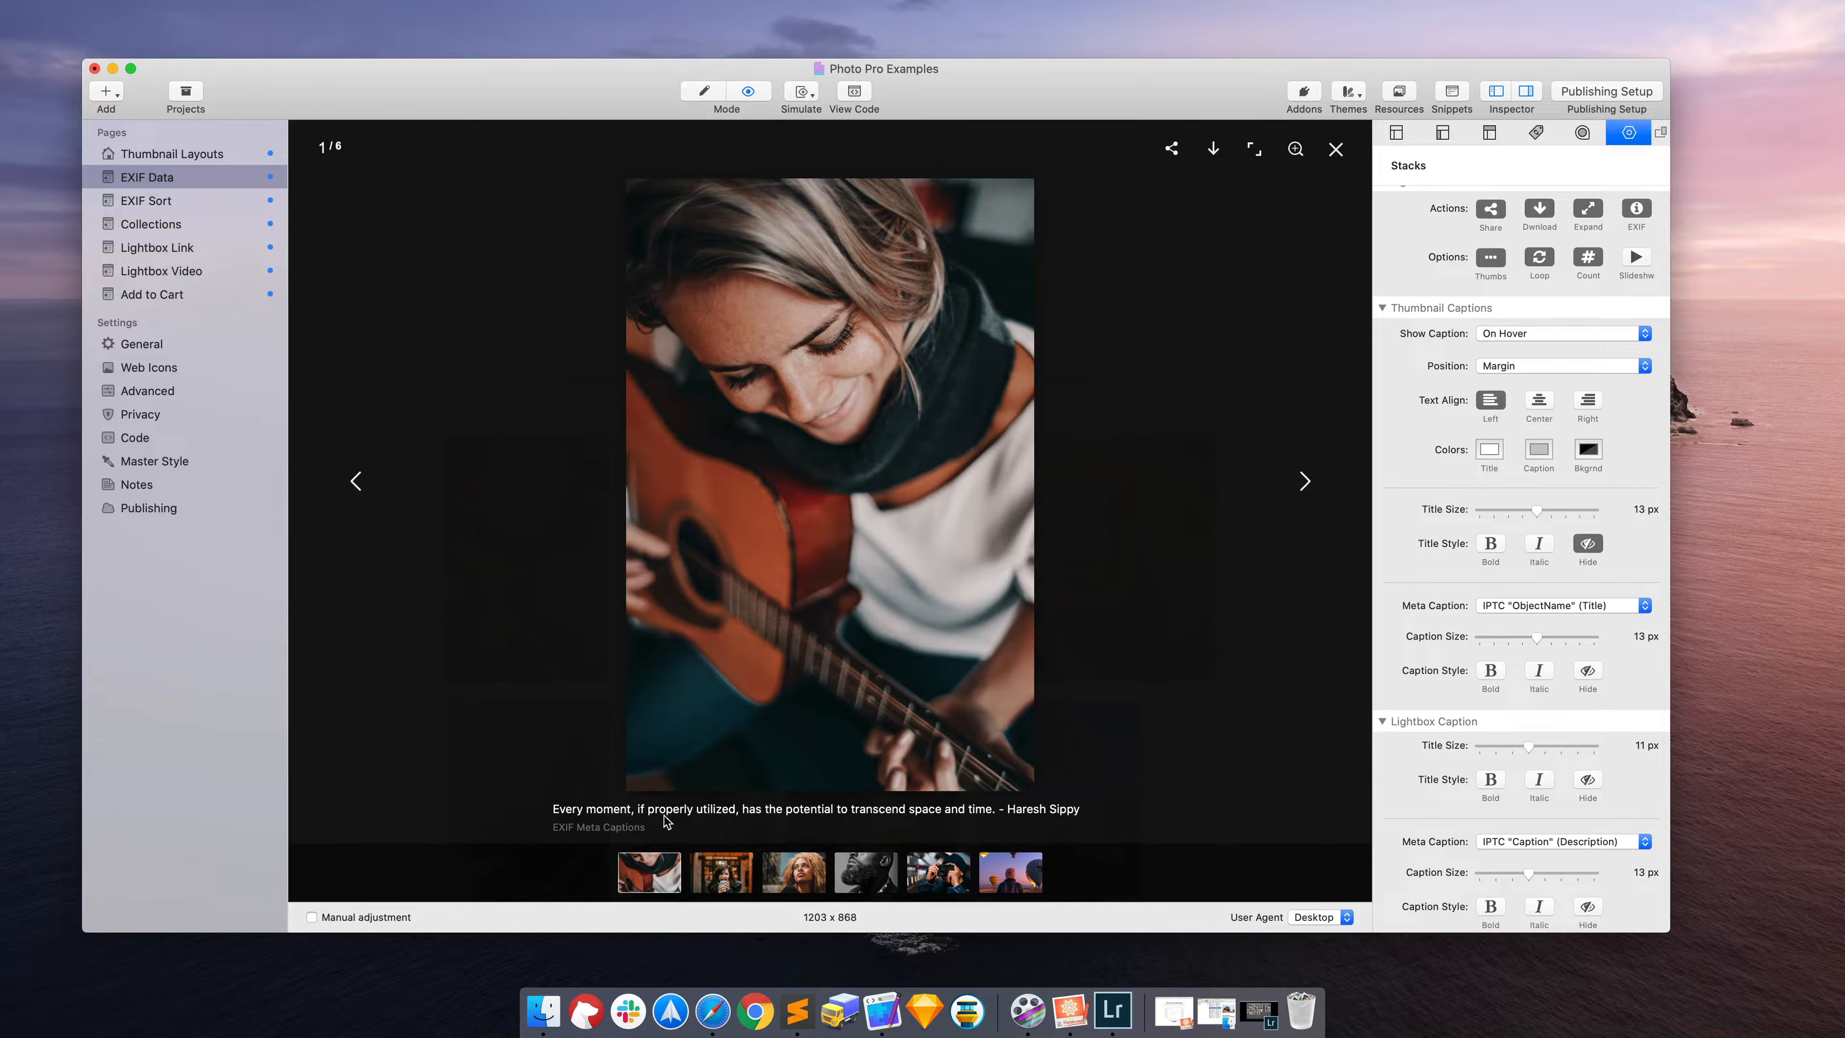
click(1199, 756)
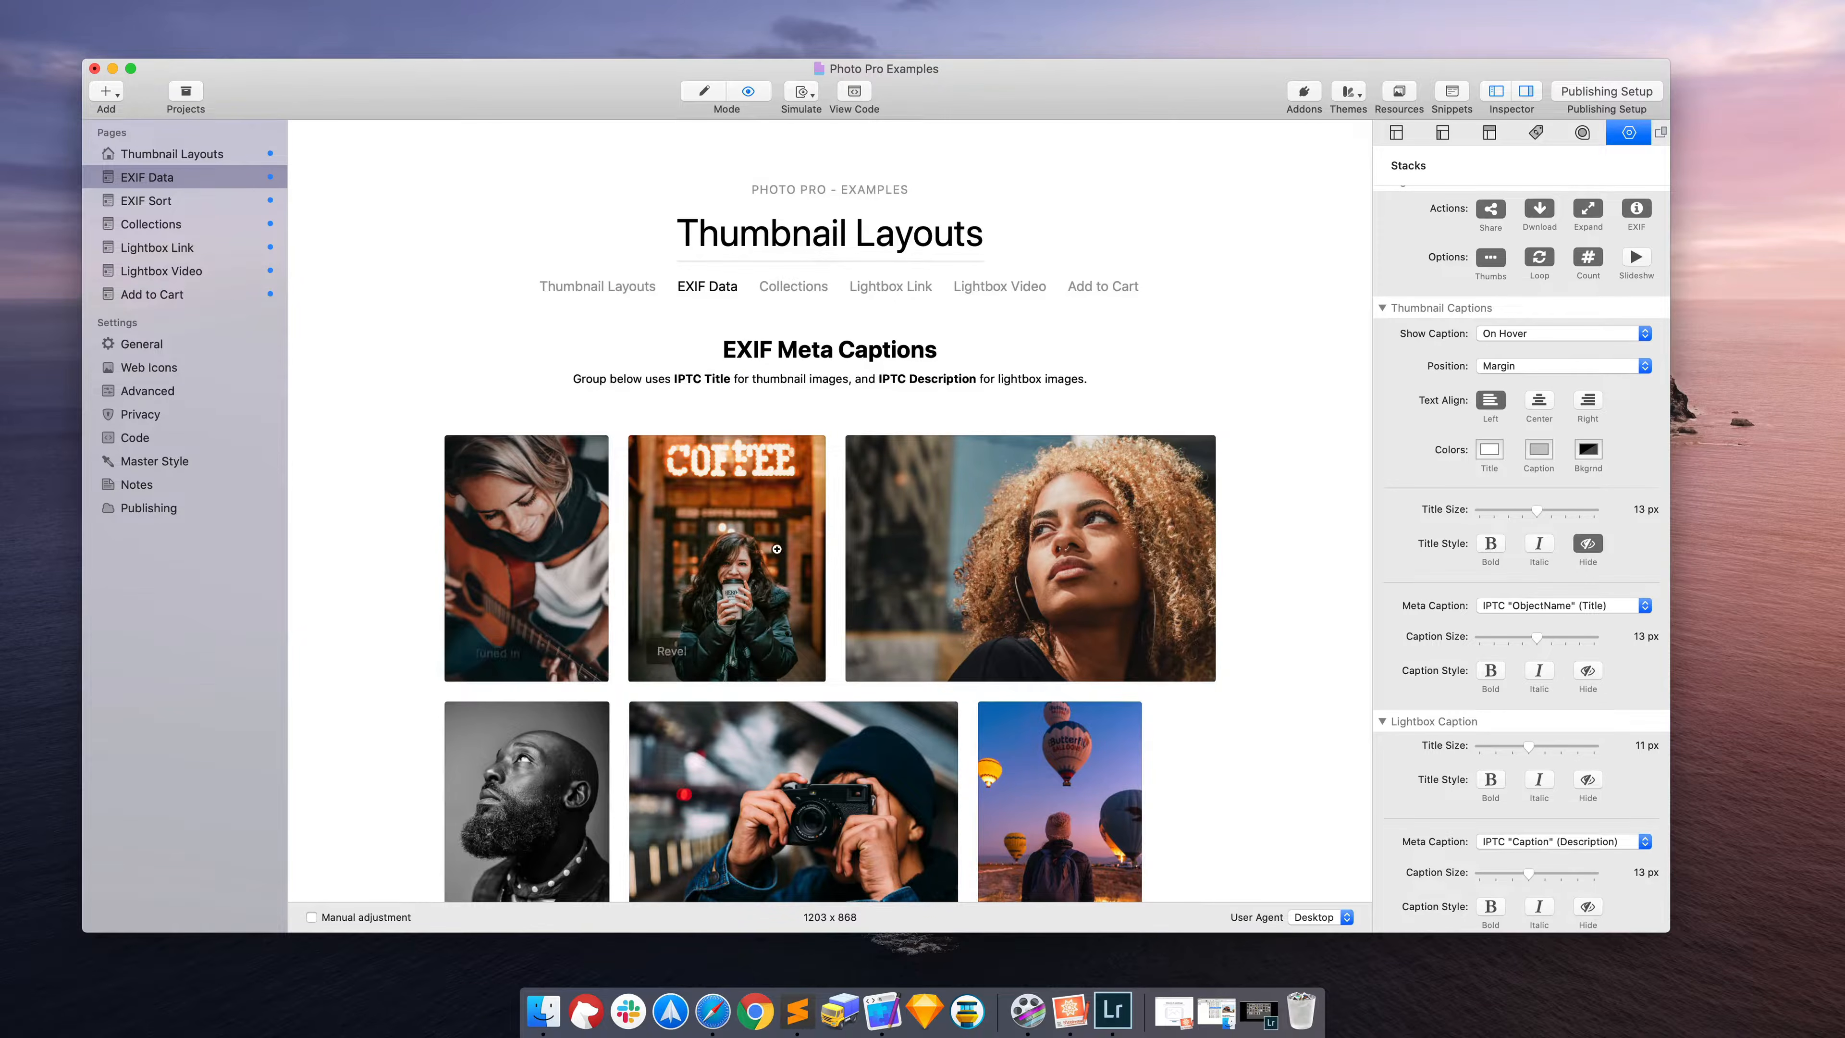
scroll(908, 552, down, 5)
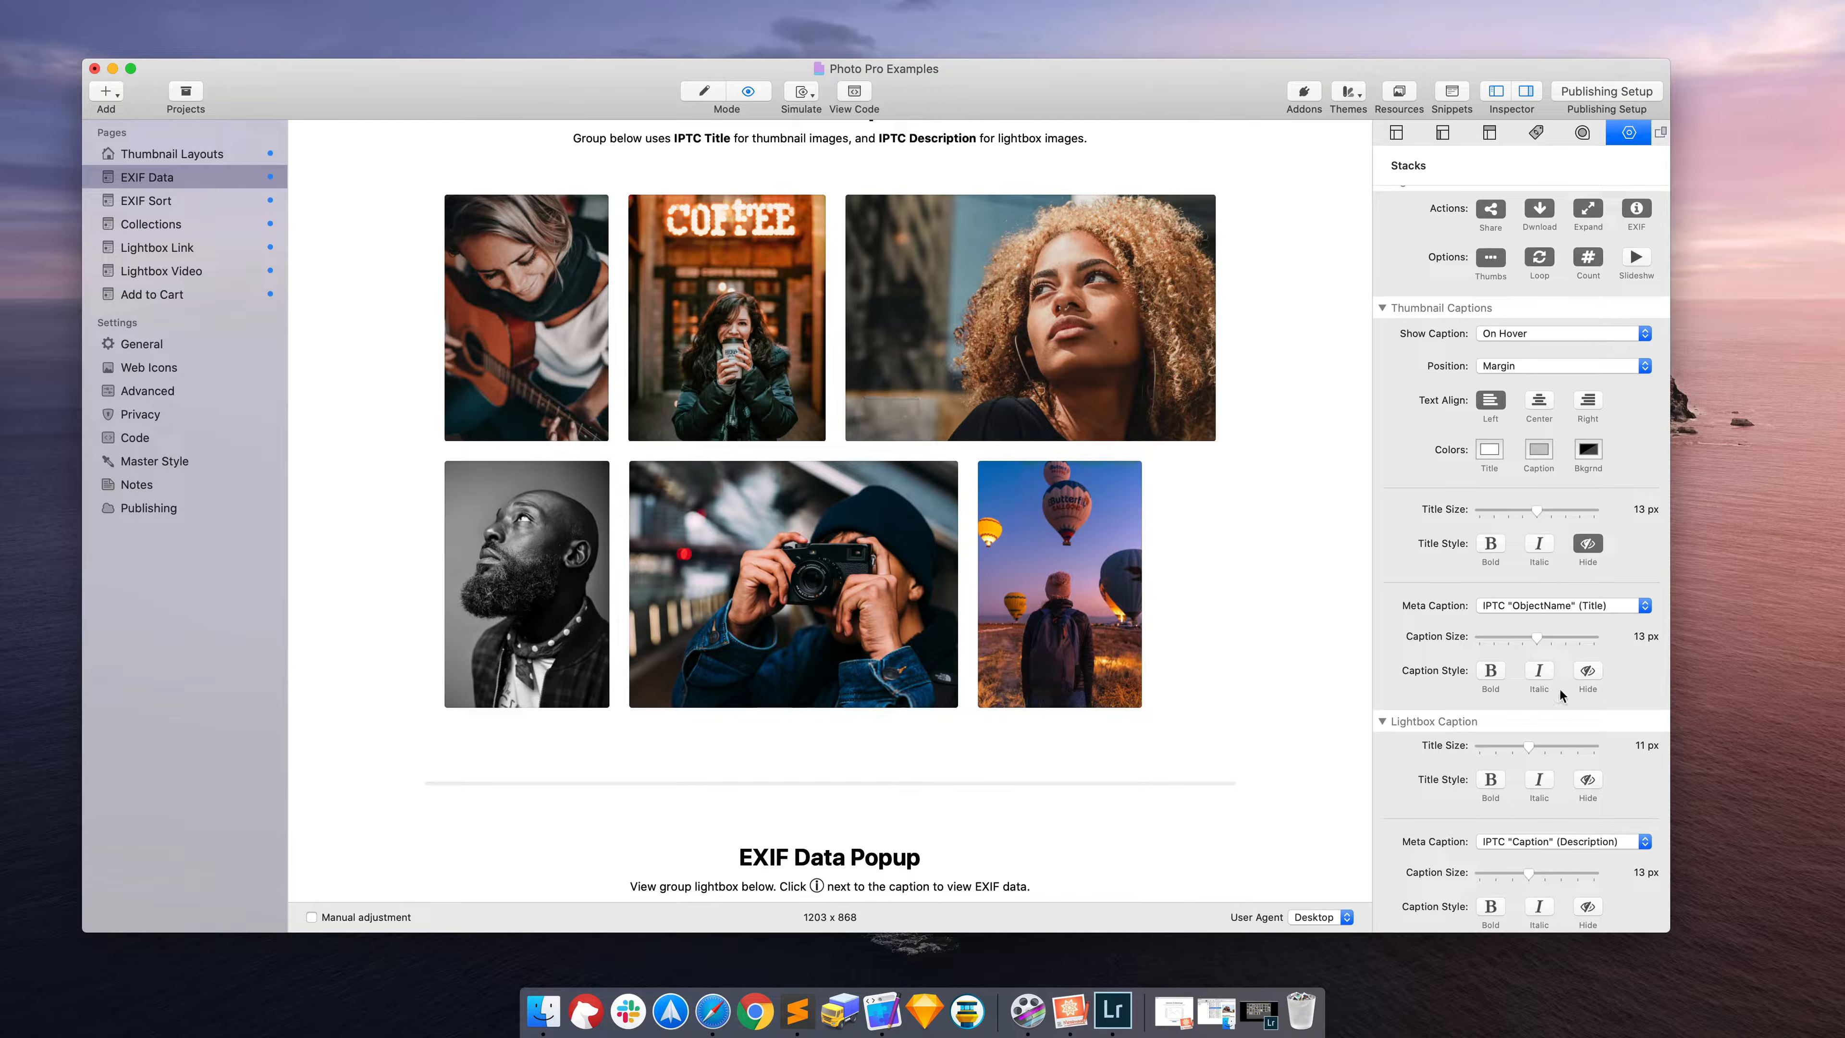
Step: In Lightroom, bring the Metadata panel into view, review the guitar player photo's Title and Caption, and return to the Photo Pro Examples project
click(1258, 1010)
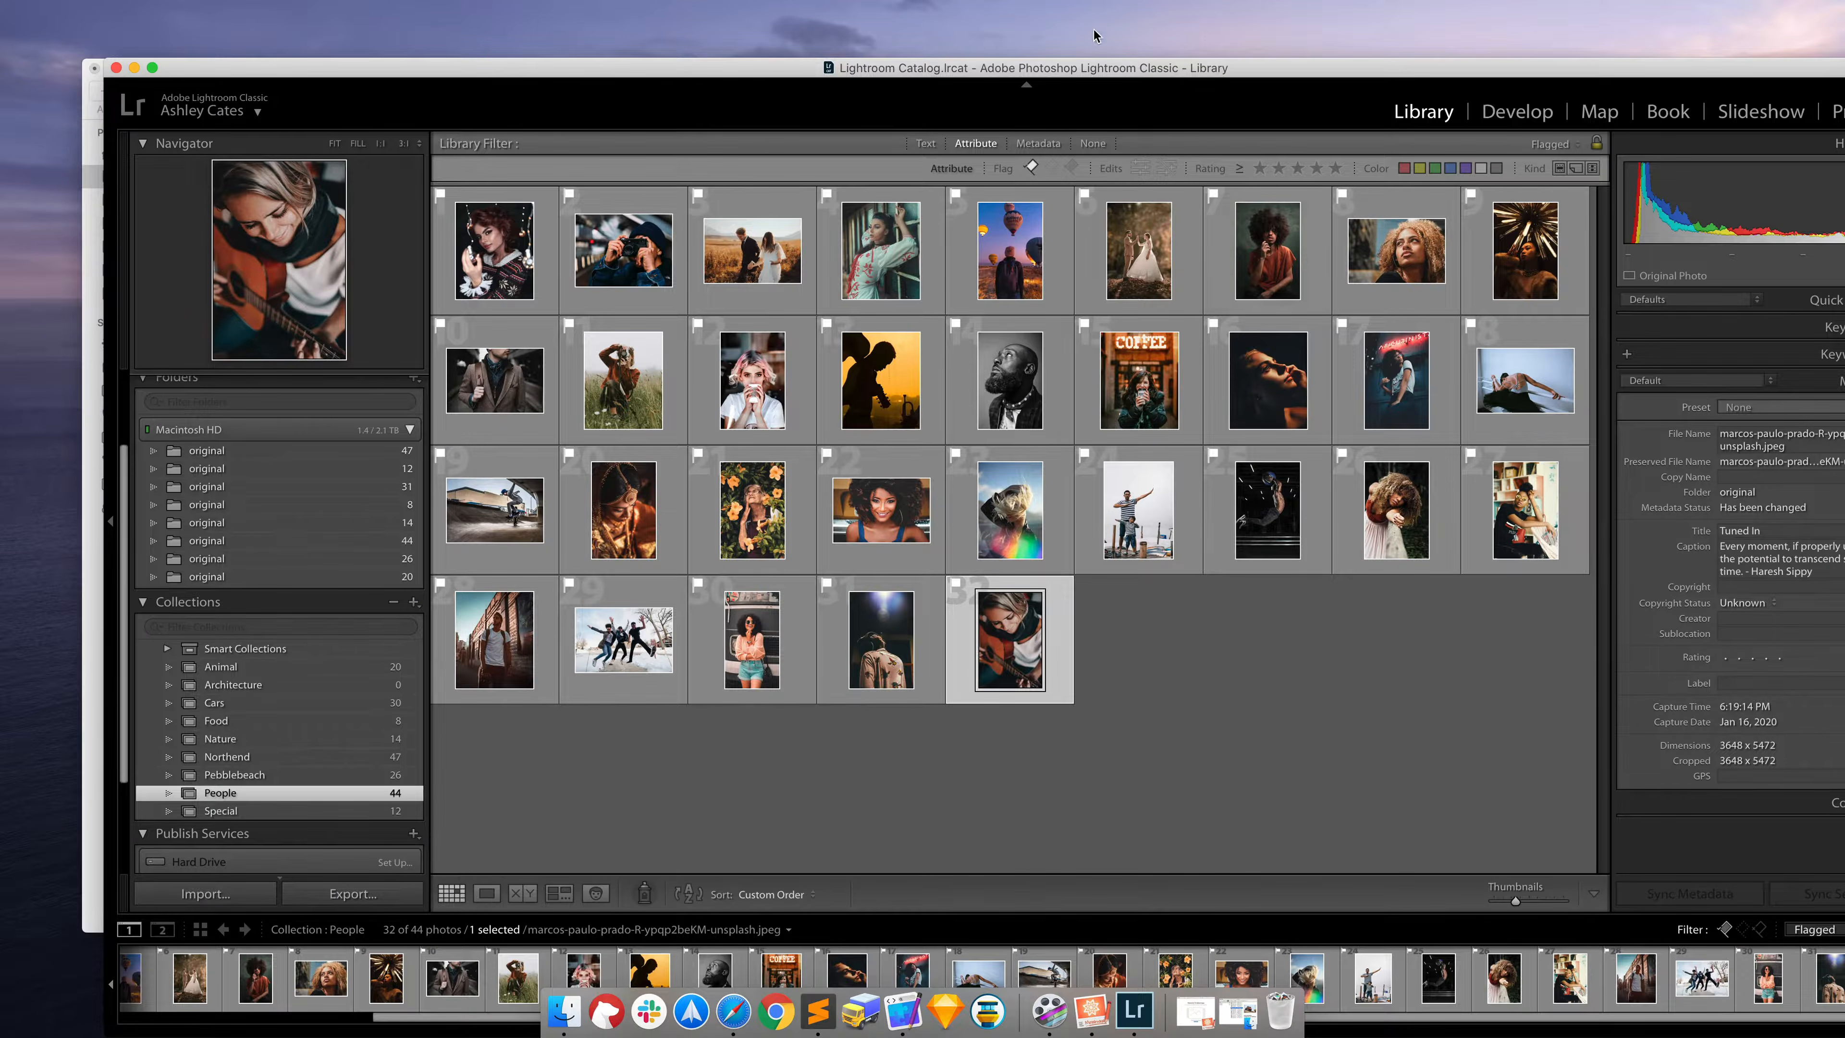
drag(1261, 67, 1135, 64)
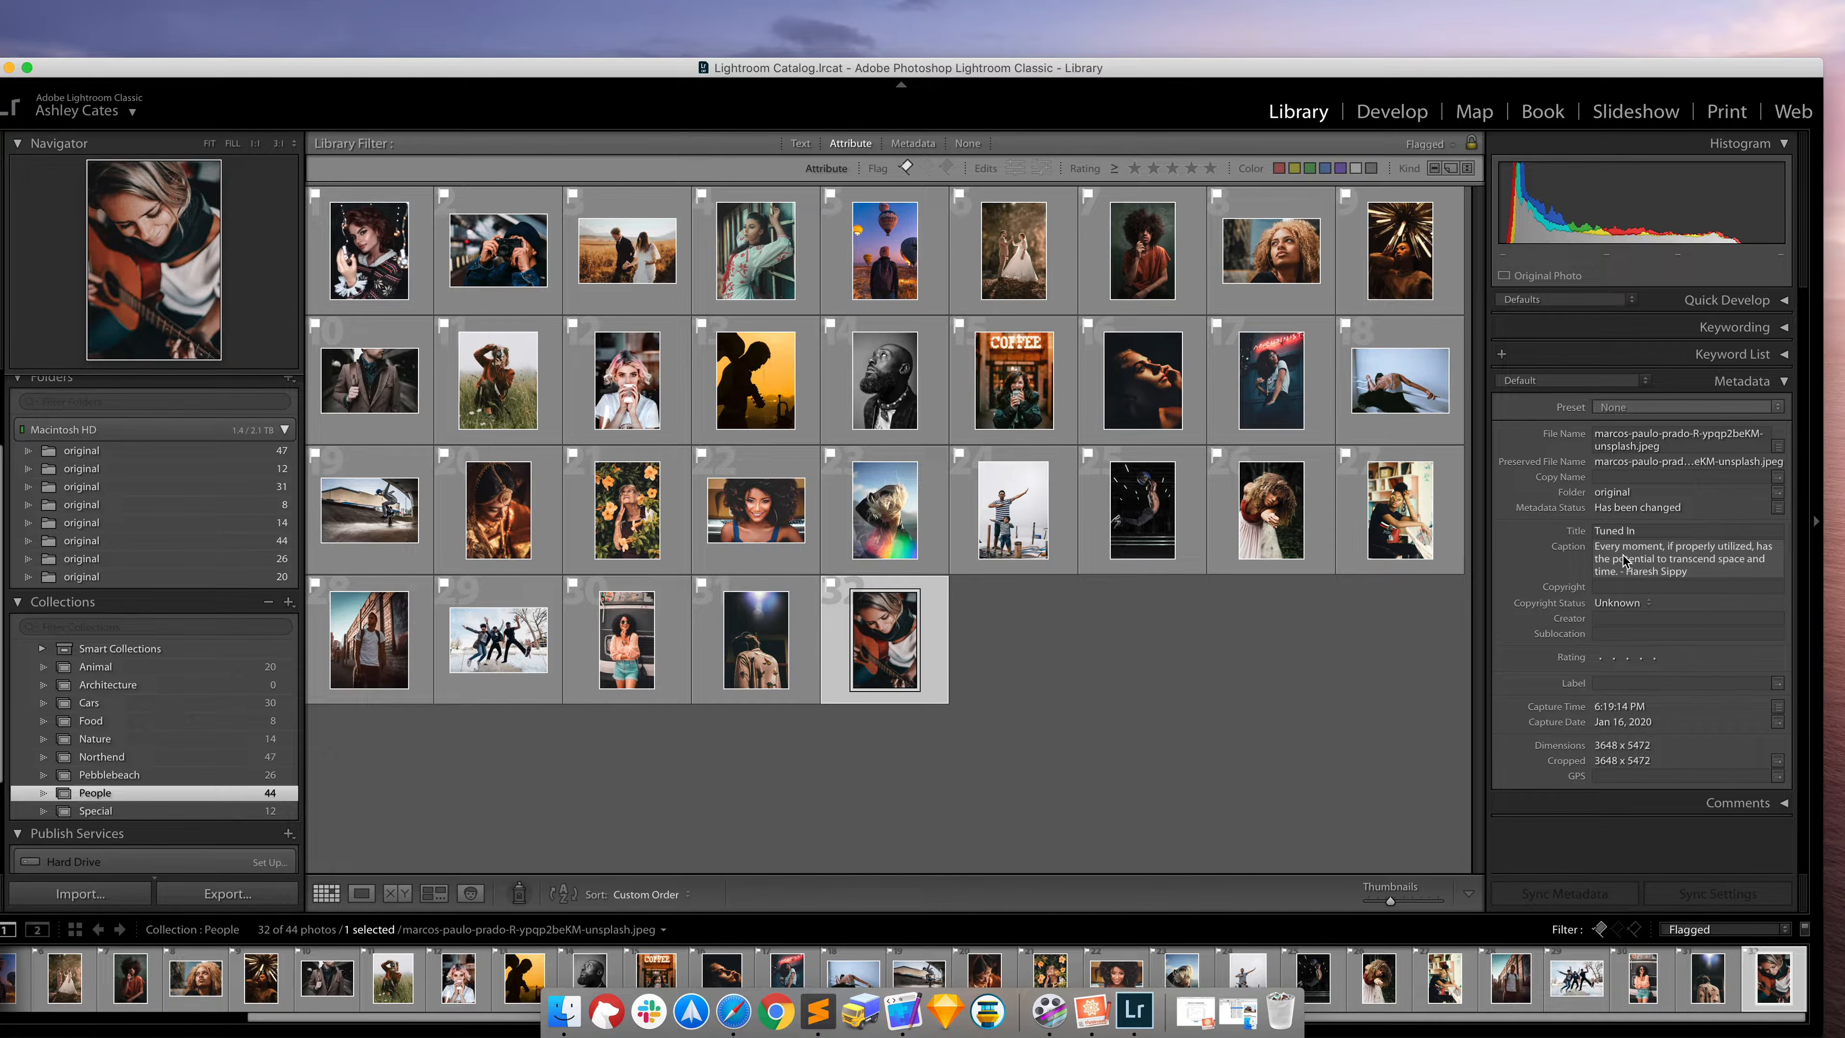
drag(1287, 69, 1310, 56)
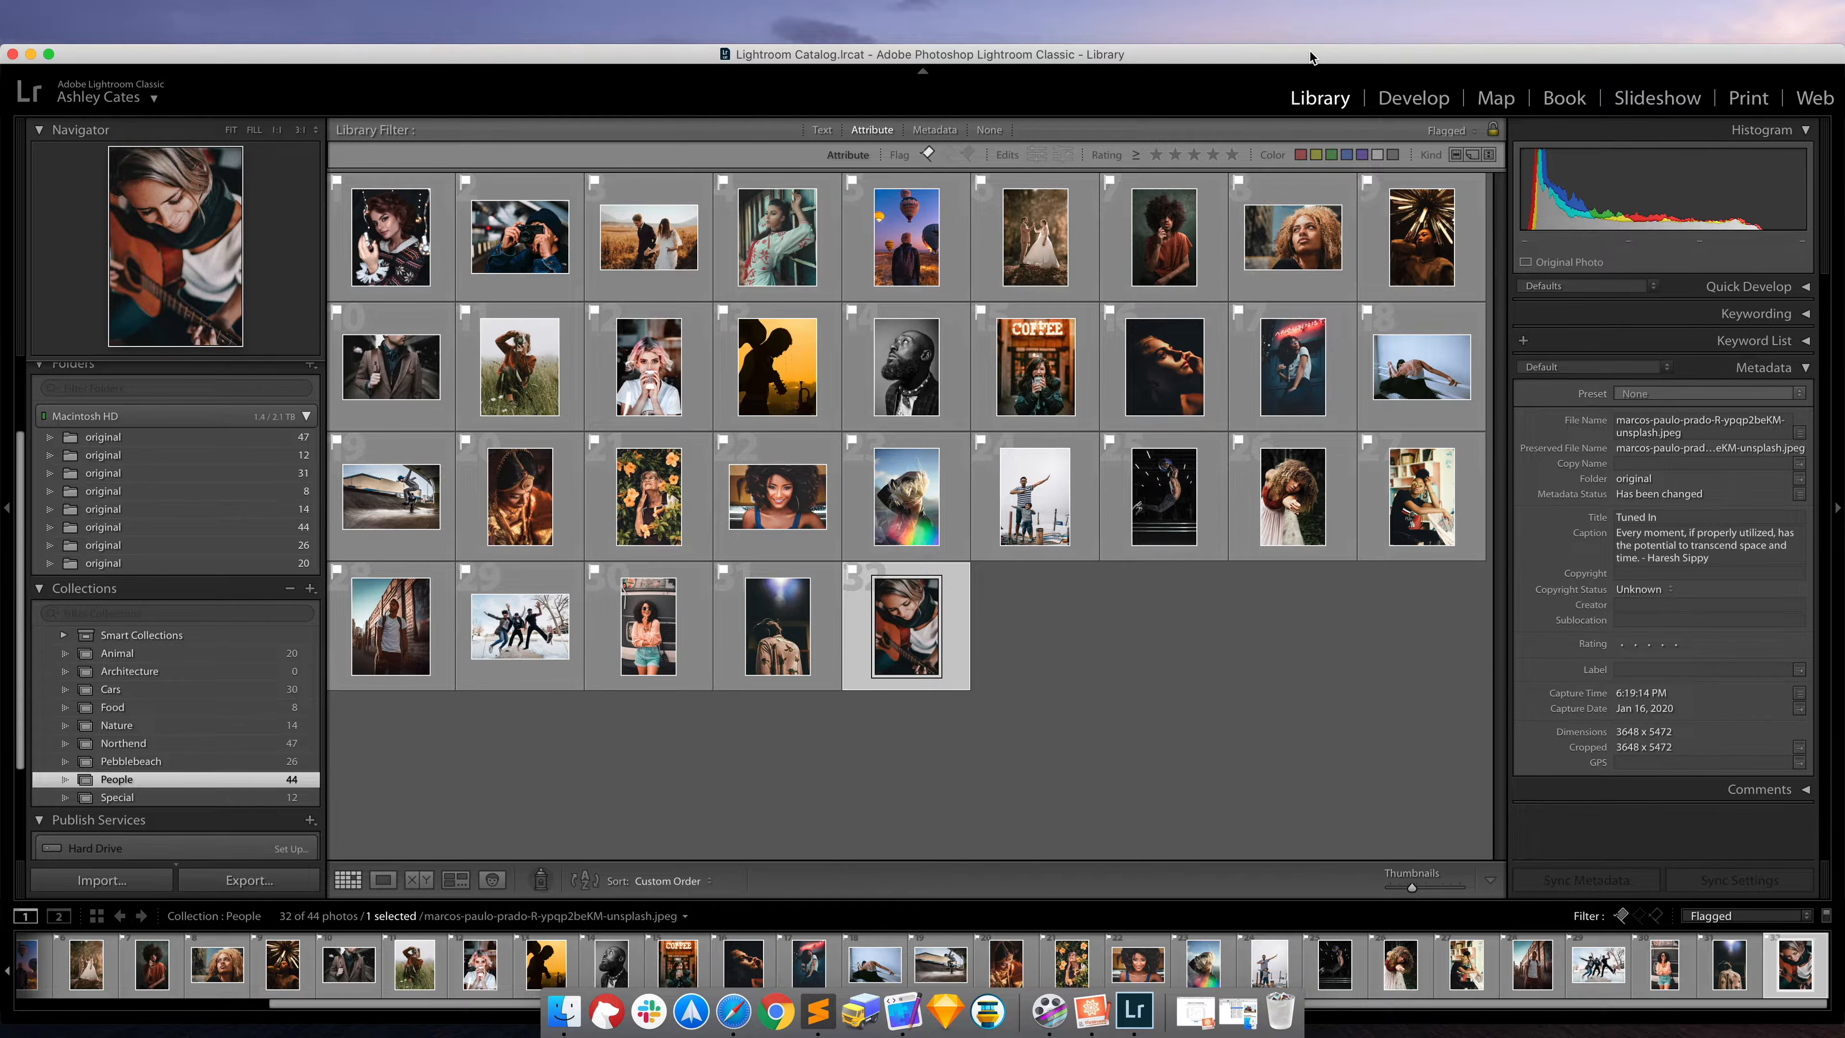
click(32, 54)
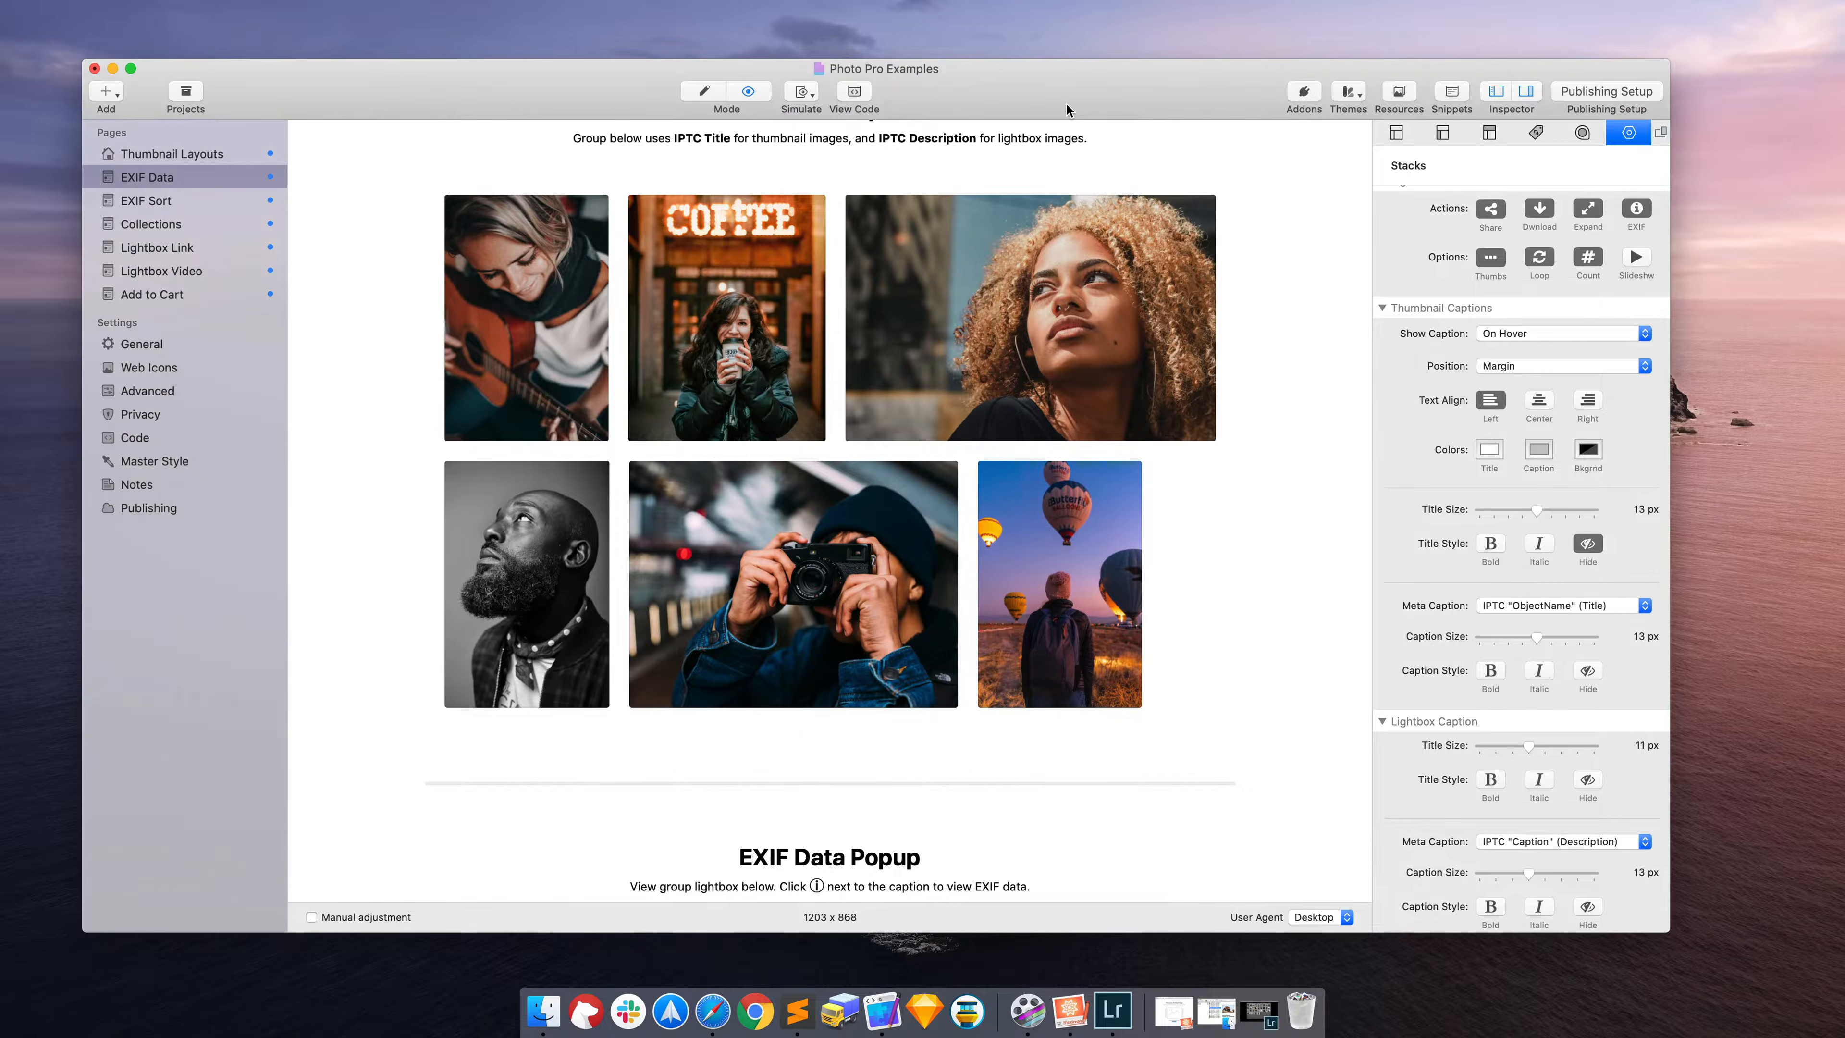
Step: Preview the hover captions on the gallery thumbnails, including the hot-air balloon photo, and briefly check the photo library in Lightroom
scroll(1125, 481, up, 2)
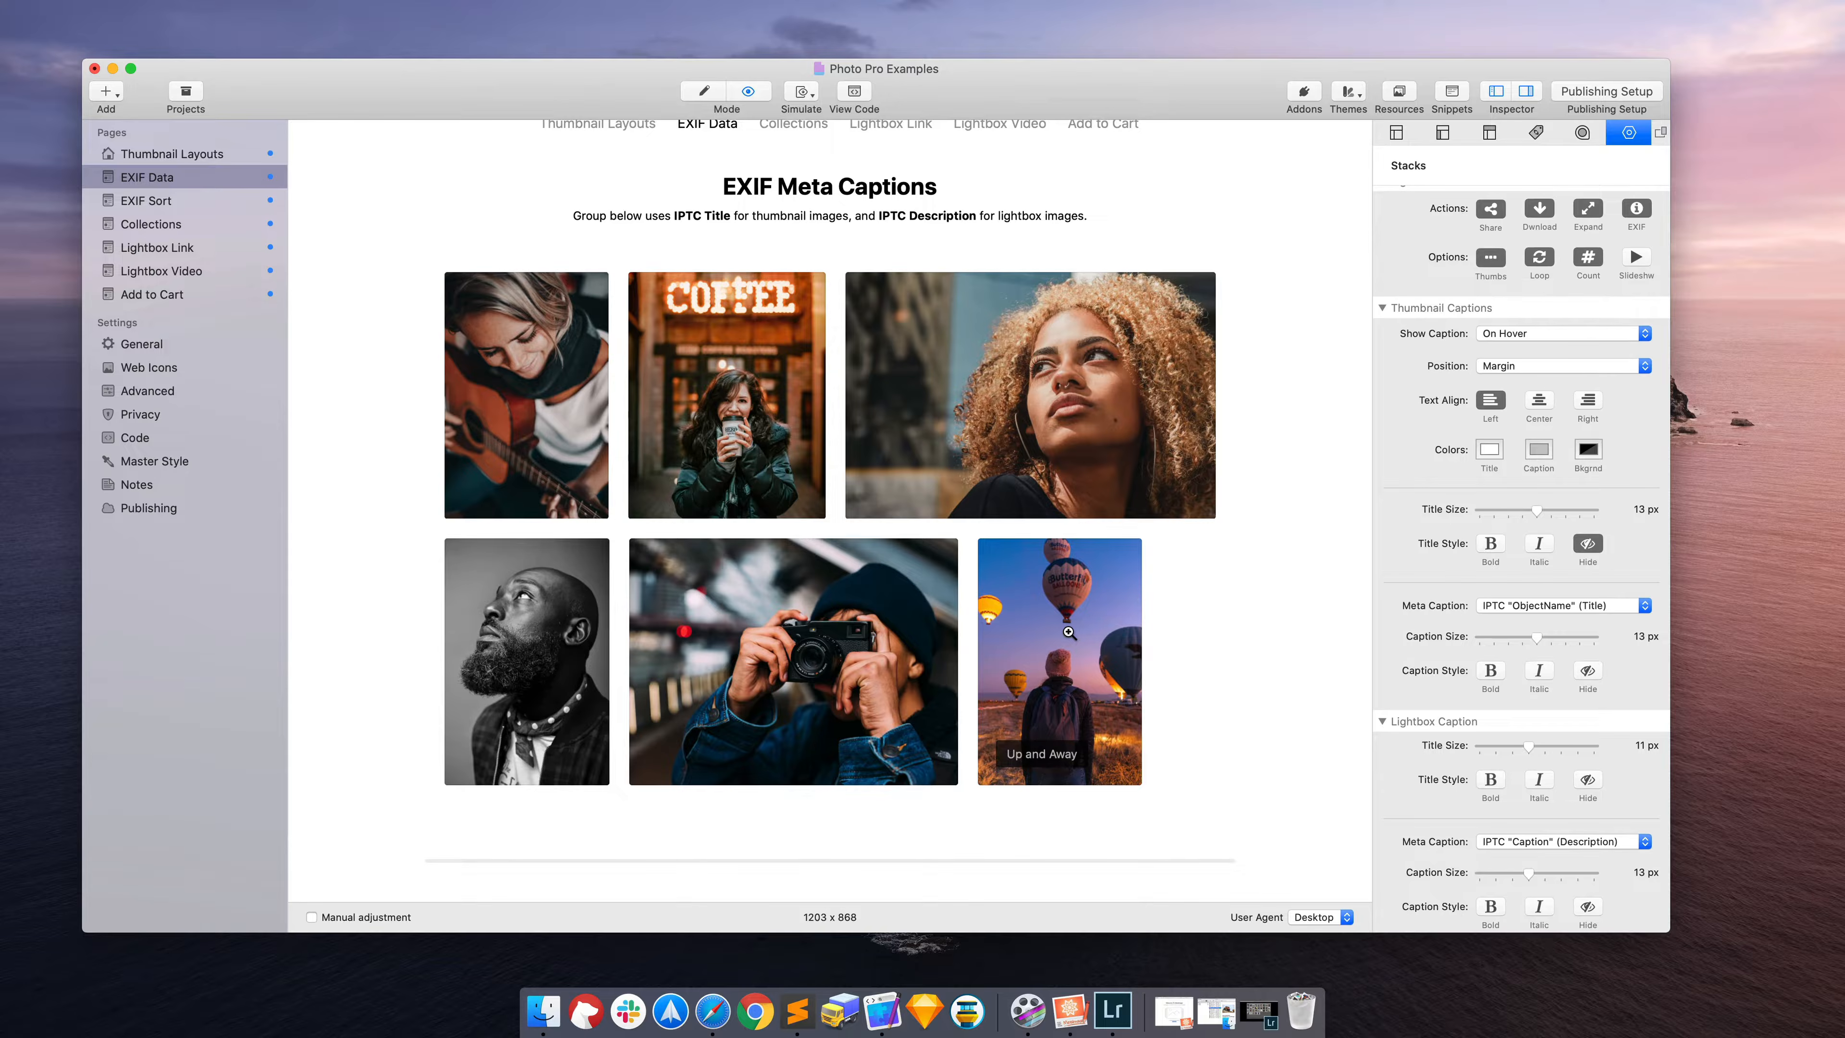
click(1259, 1010)
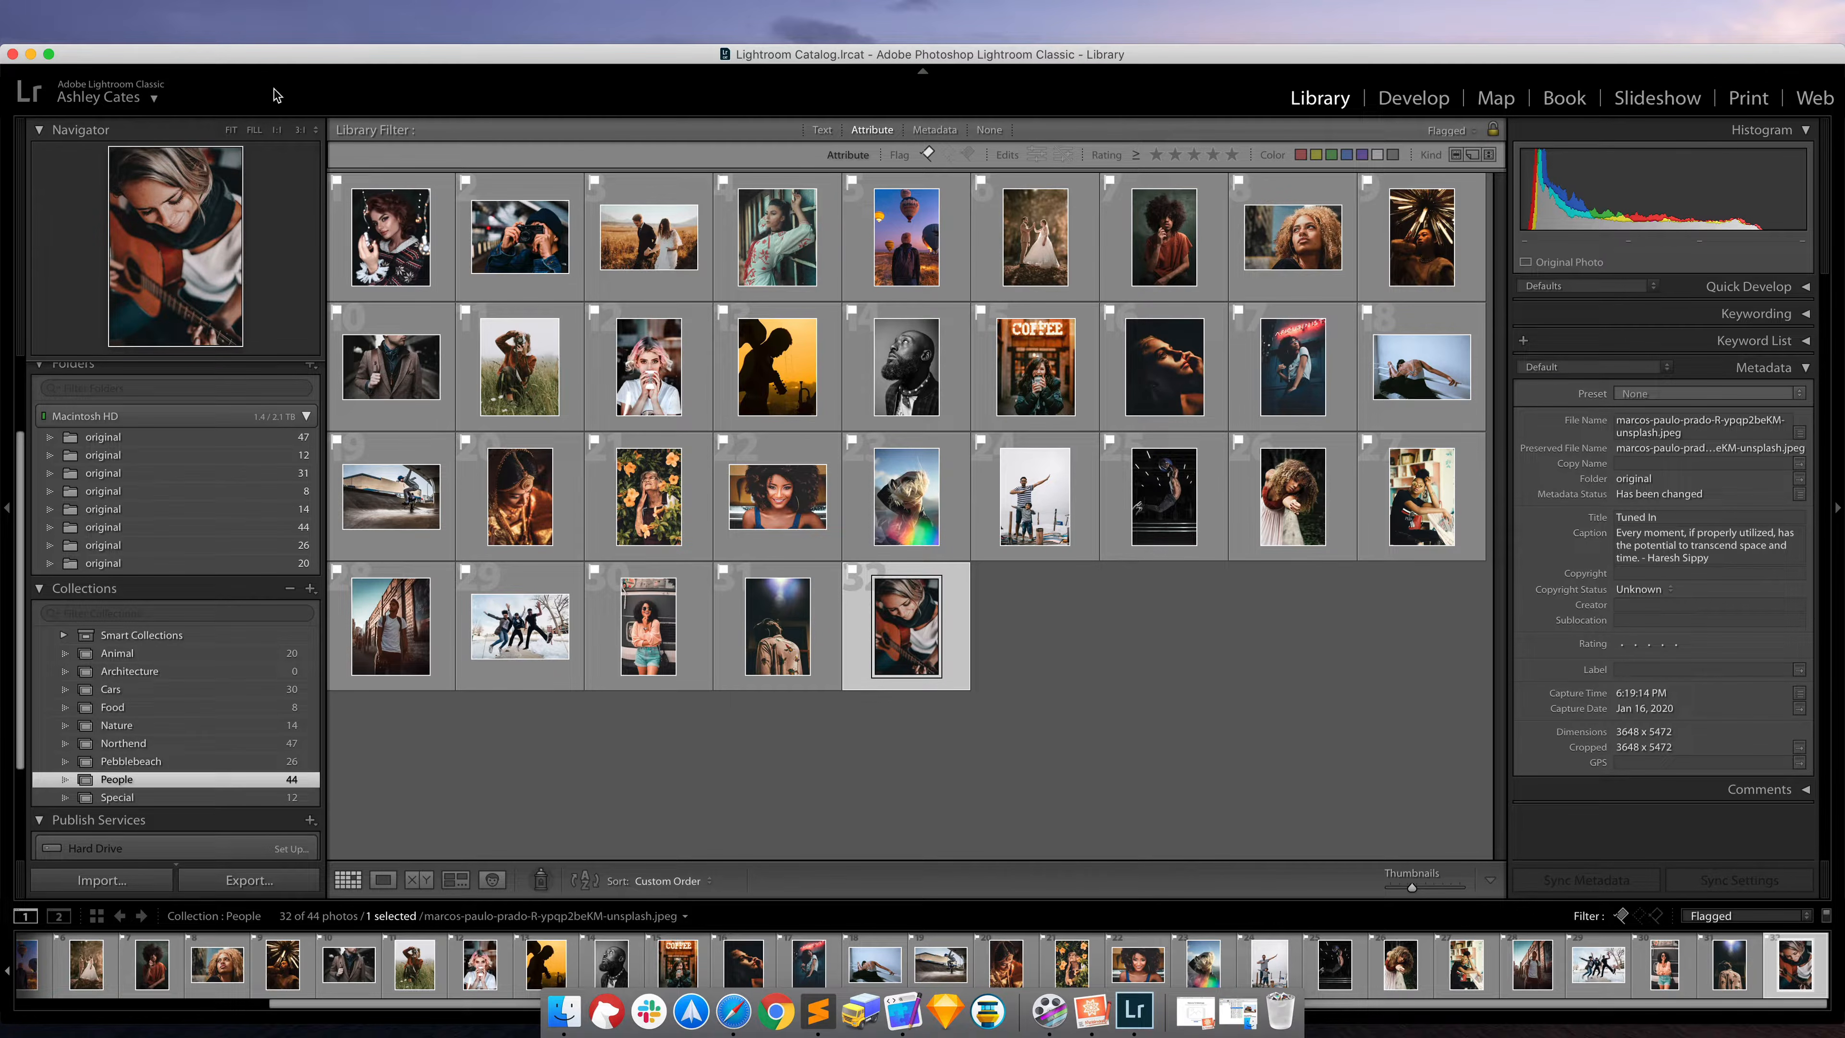
click(30, 54)
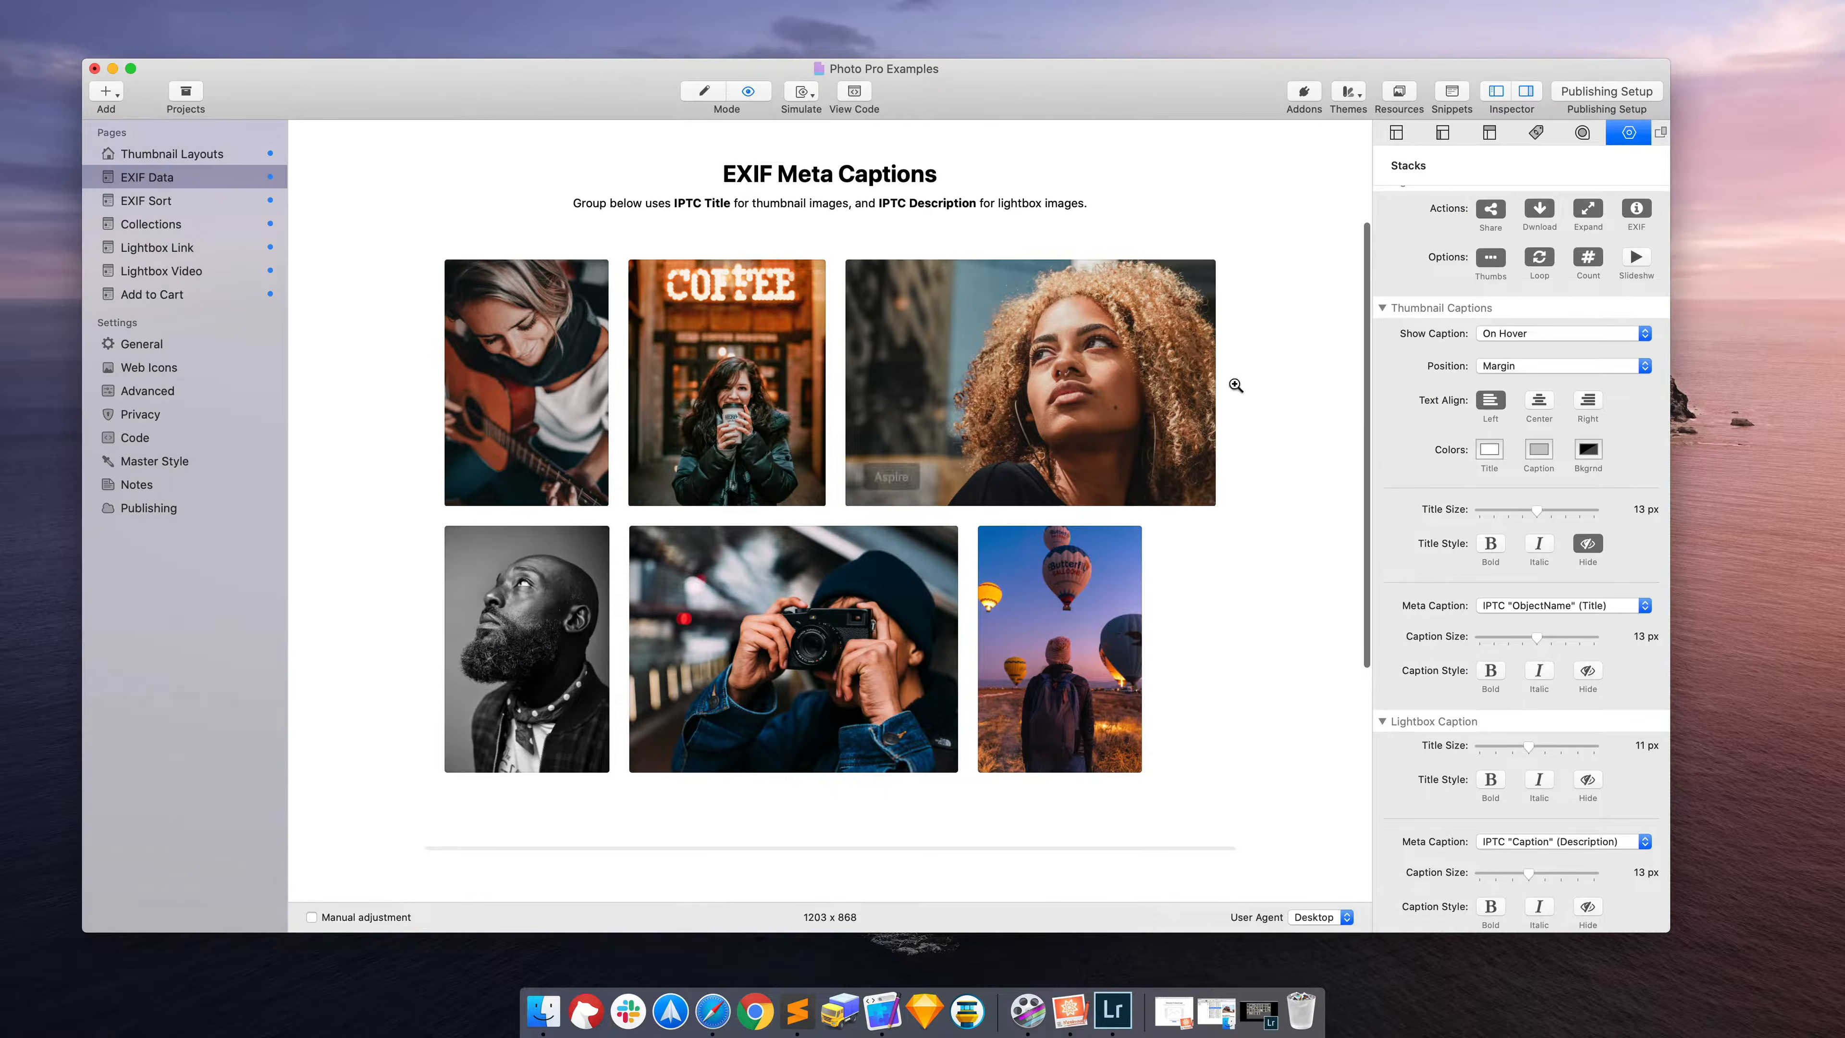
scroll(1064, 668, down, 1)
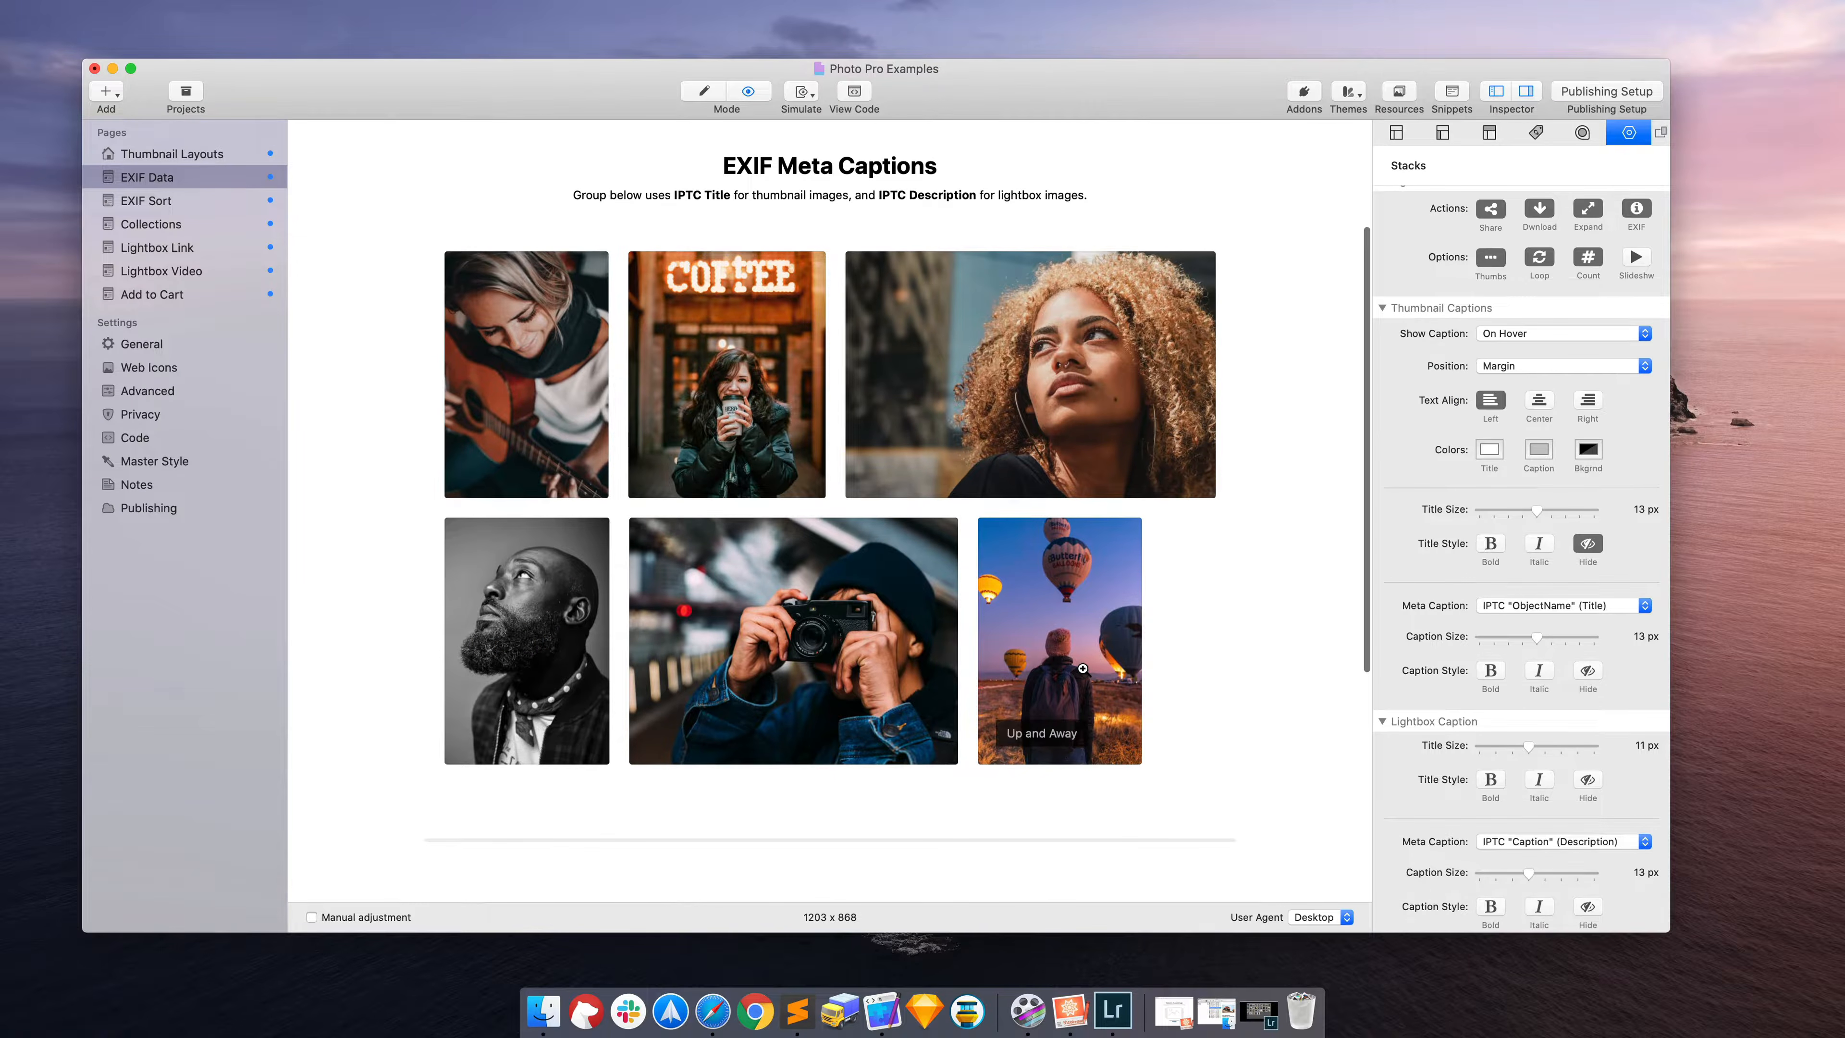
scroll(785, 659, down, 1)
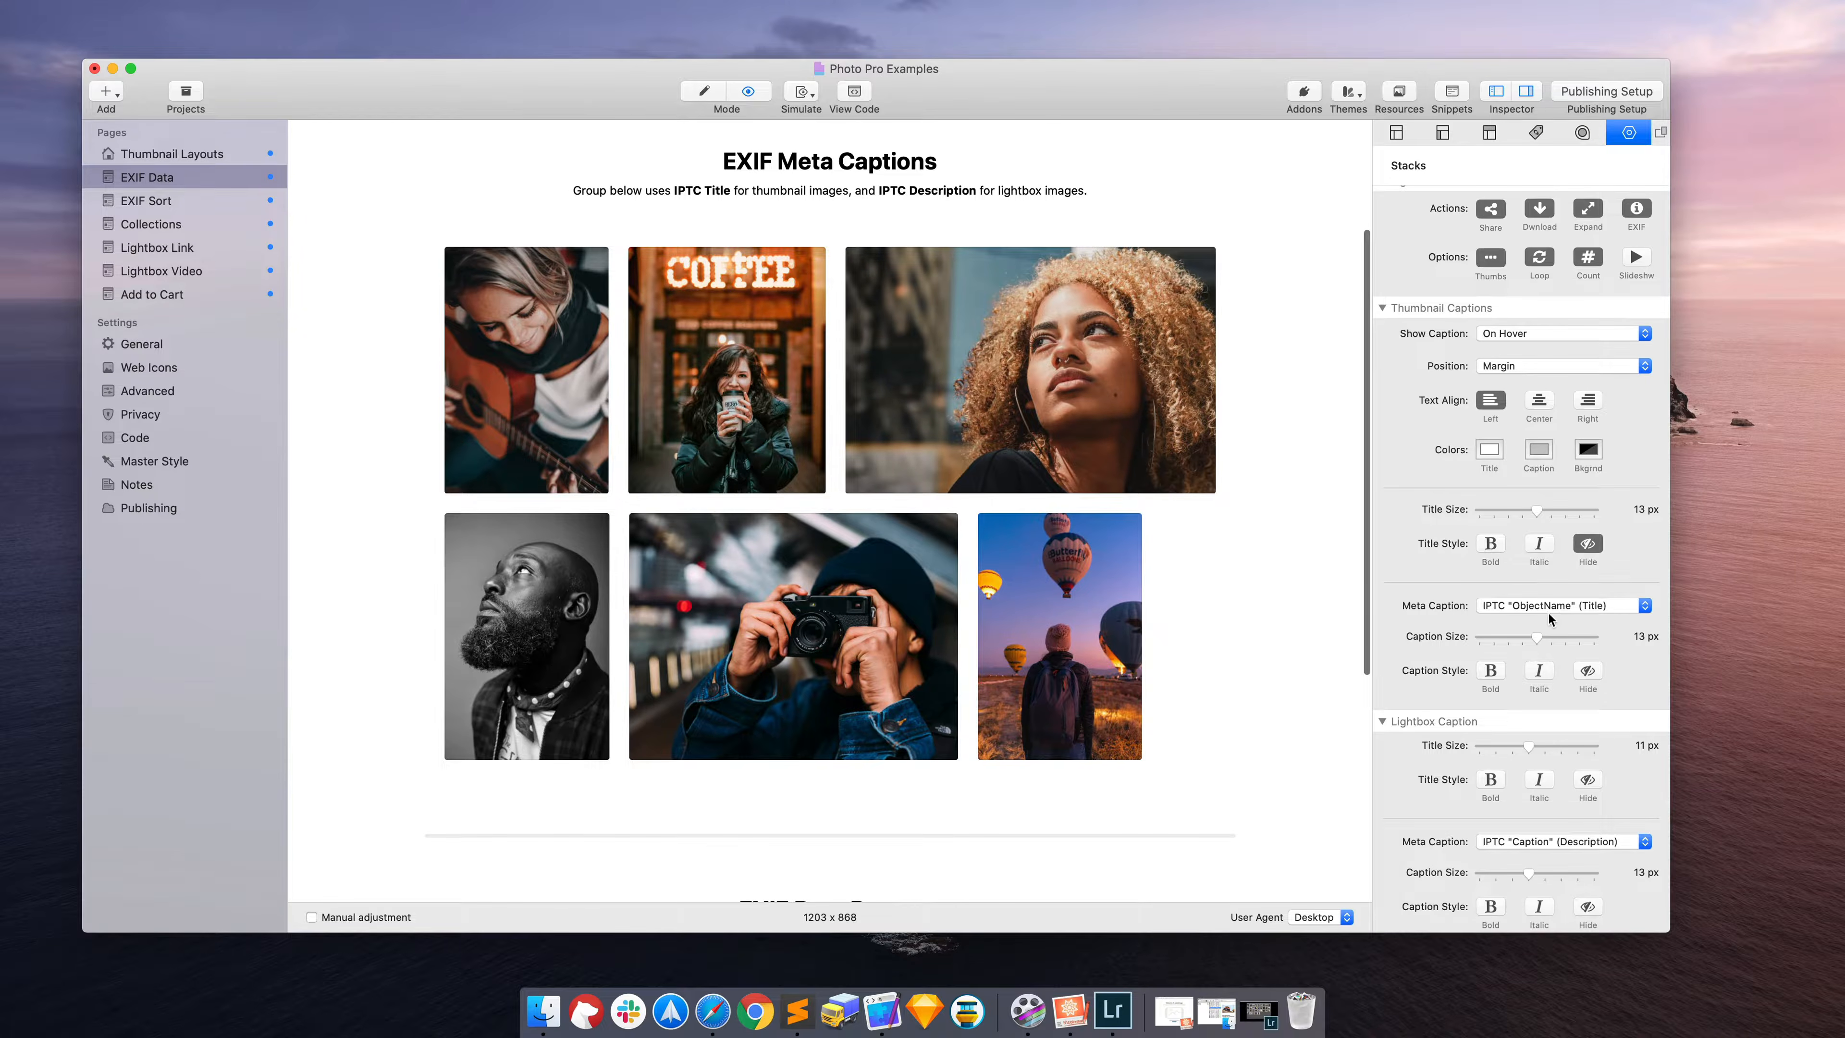
Step: Review the Sort options available for the group's thumbnails without changing the current choice
scroll(1548, 612, up, 6)
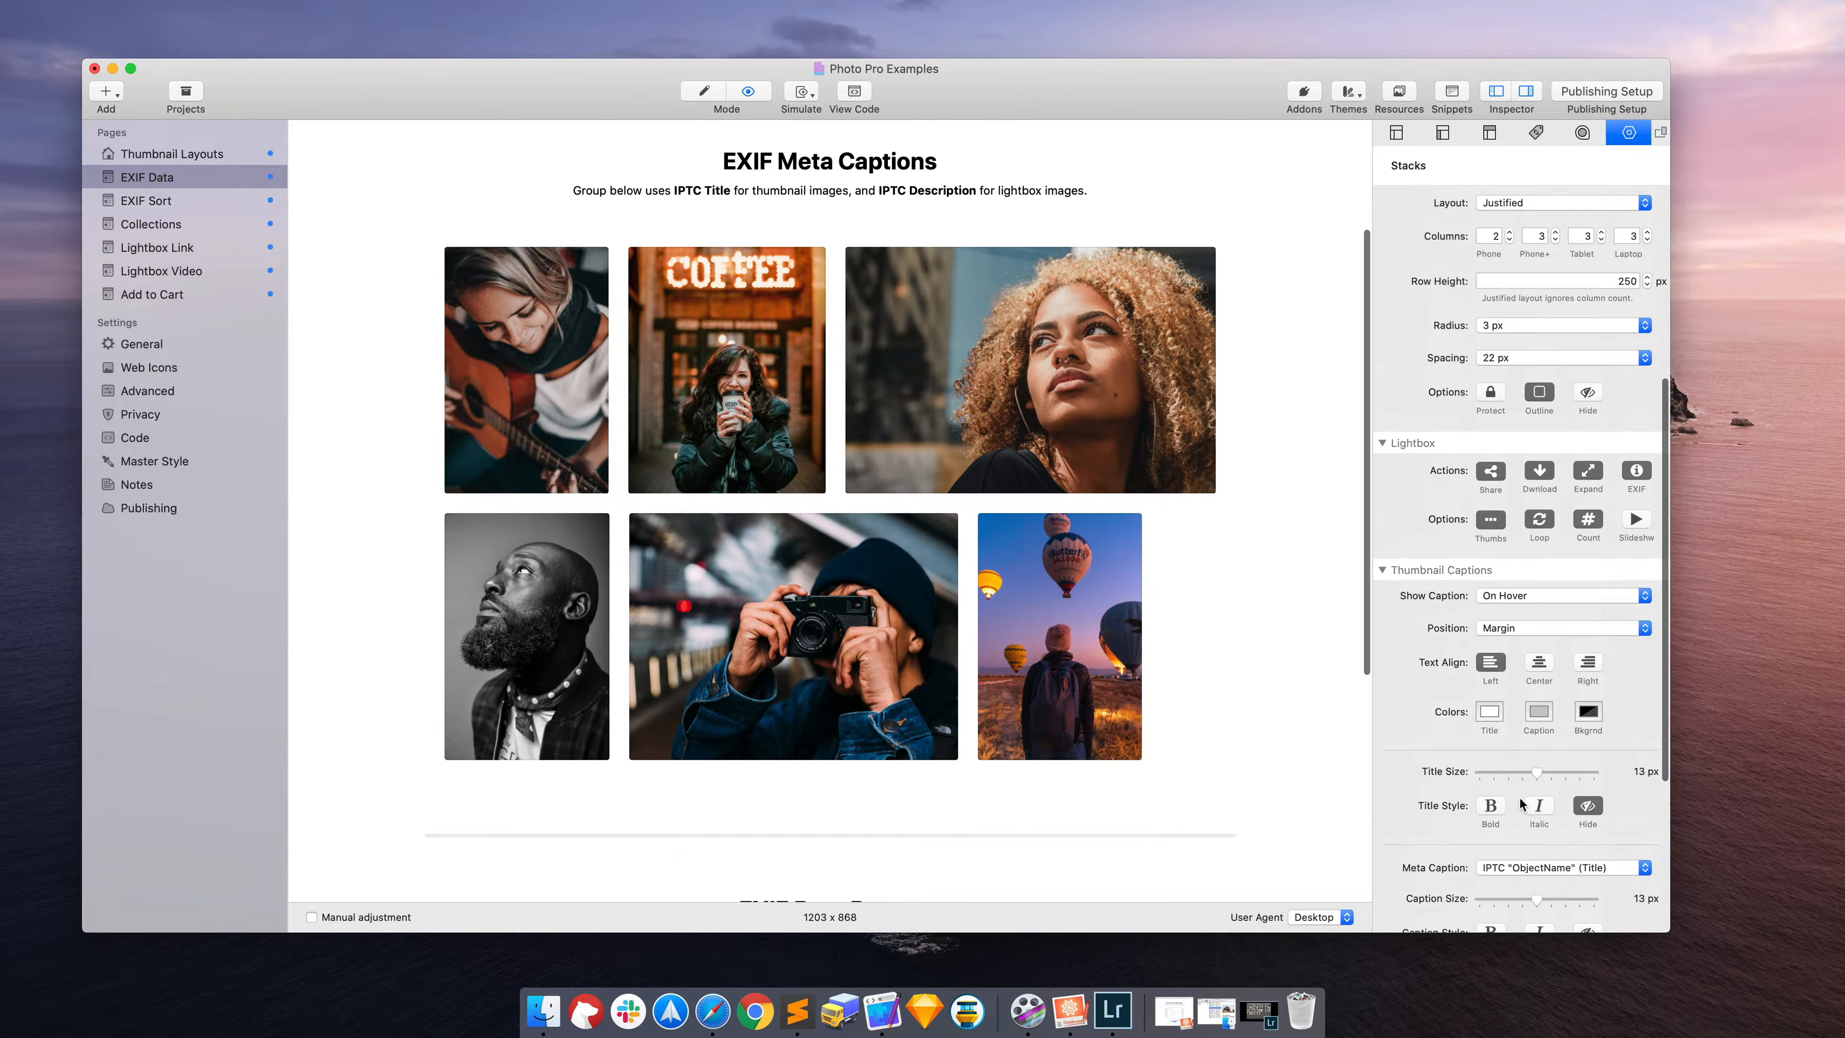
scroll(1291, 700, up, 3)
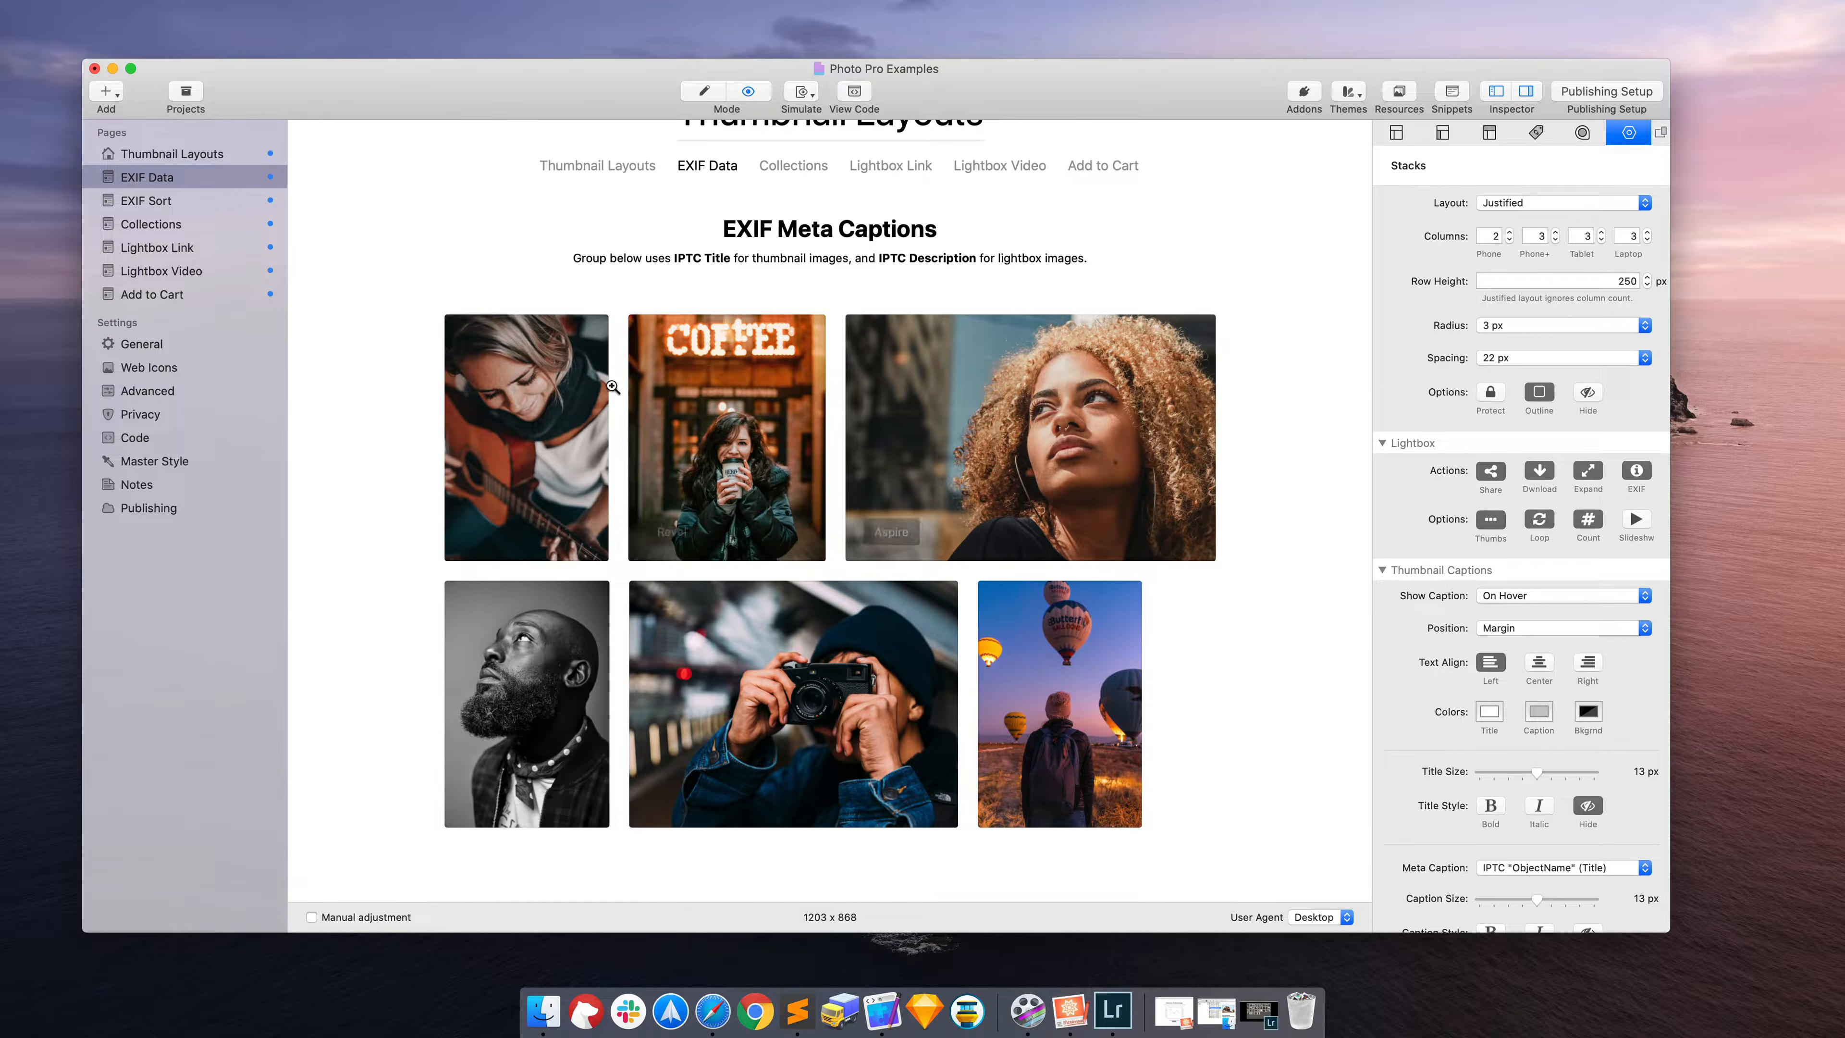
mouse_move(1080, 701)
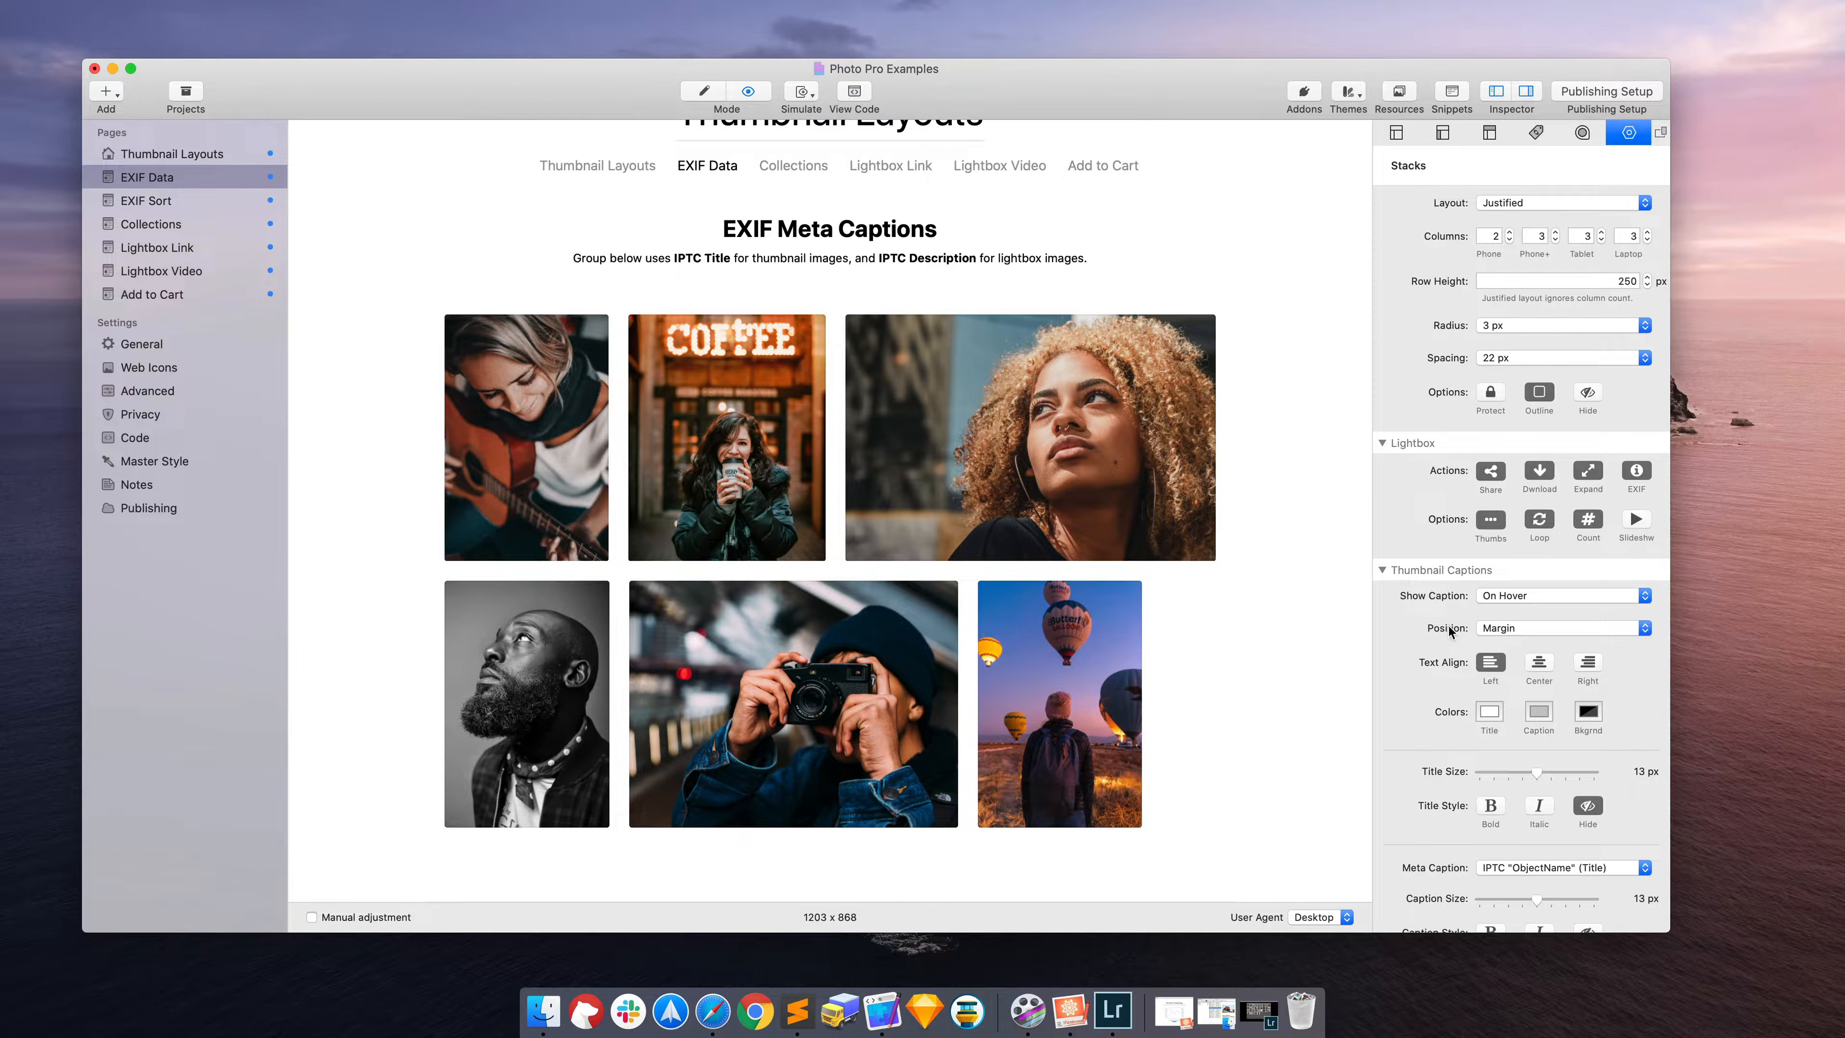
scroll(1449, 630, up, 5)
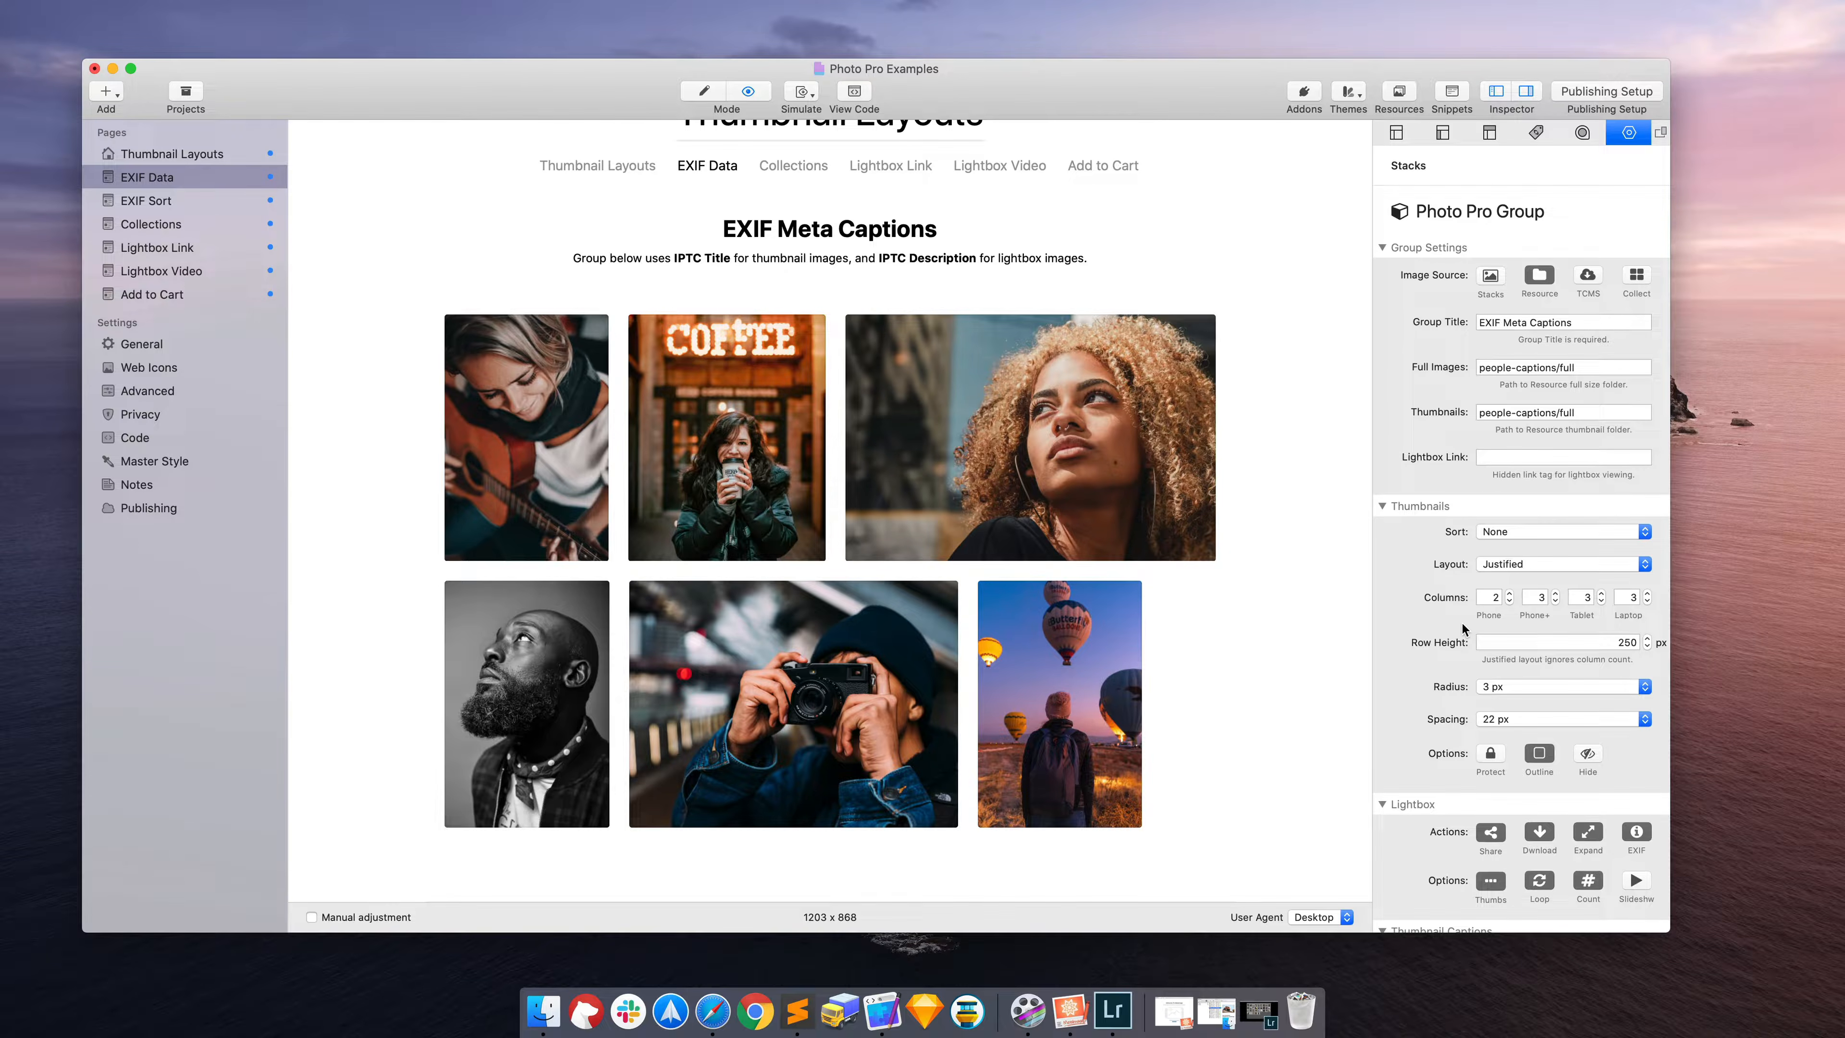
click(1510, 532)
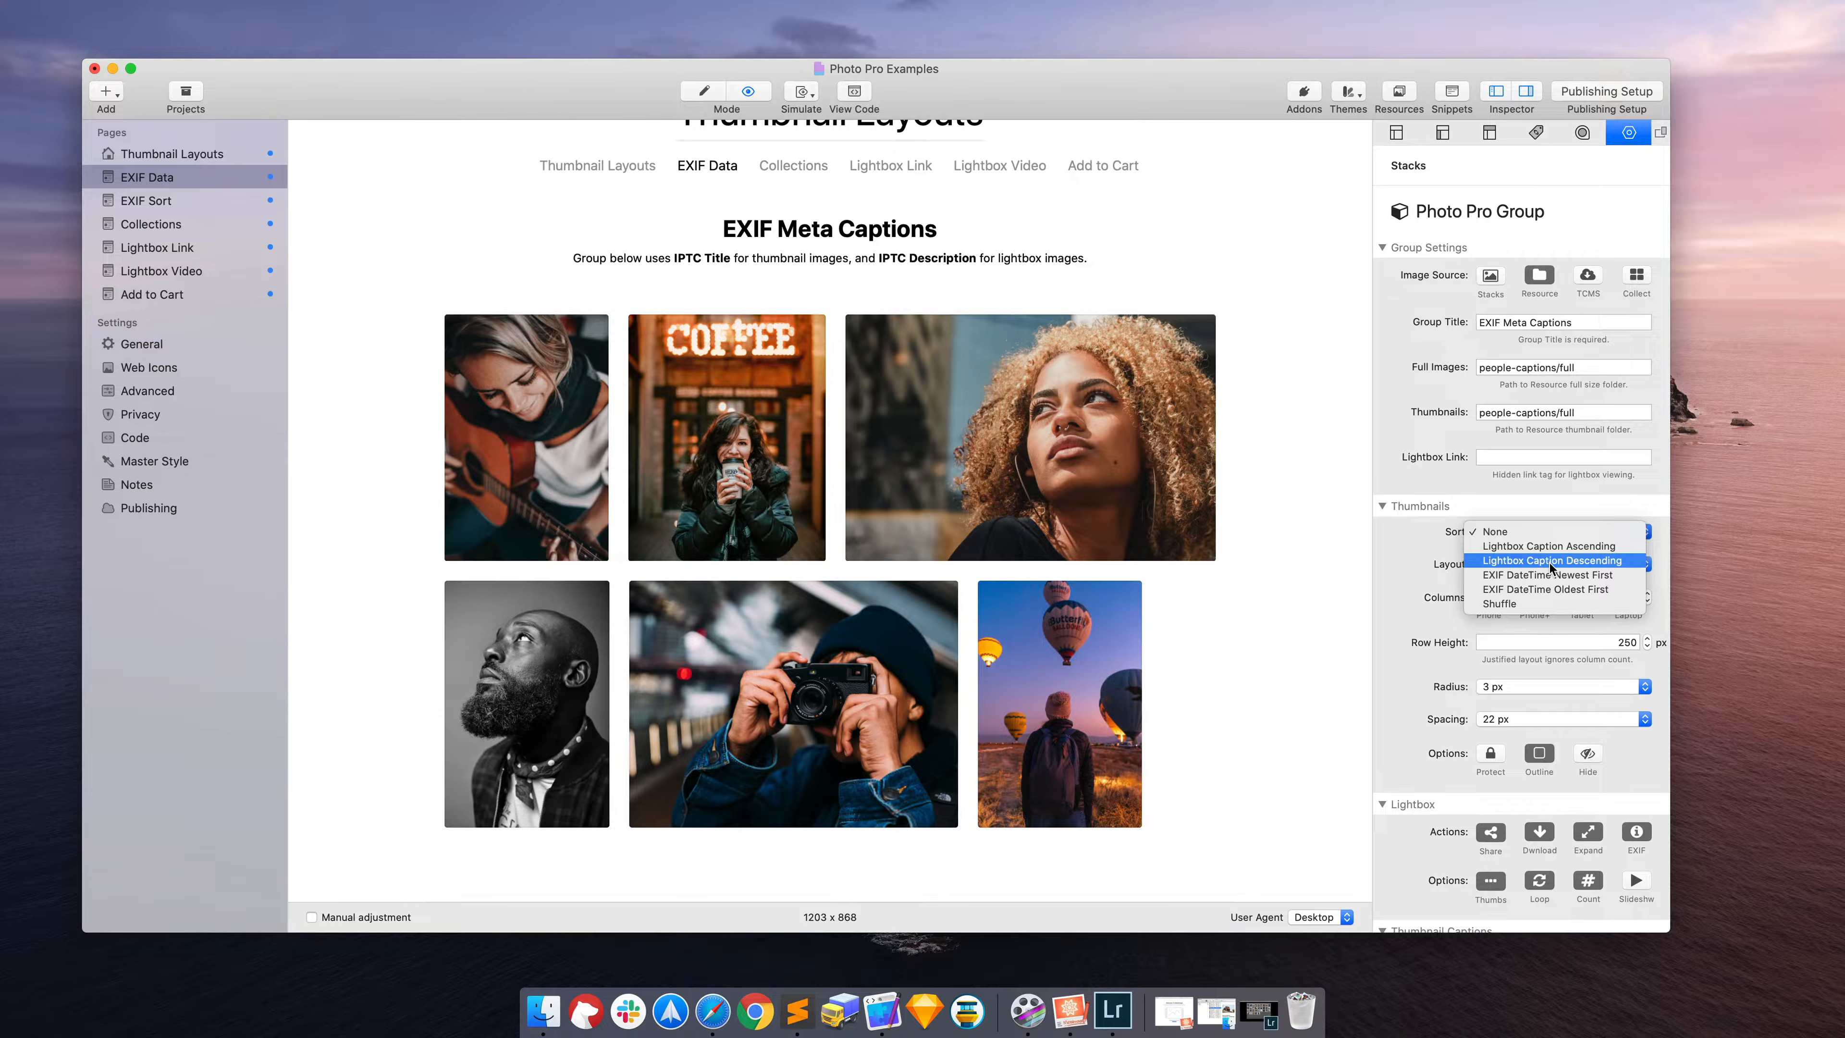
click(1290, 592)
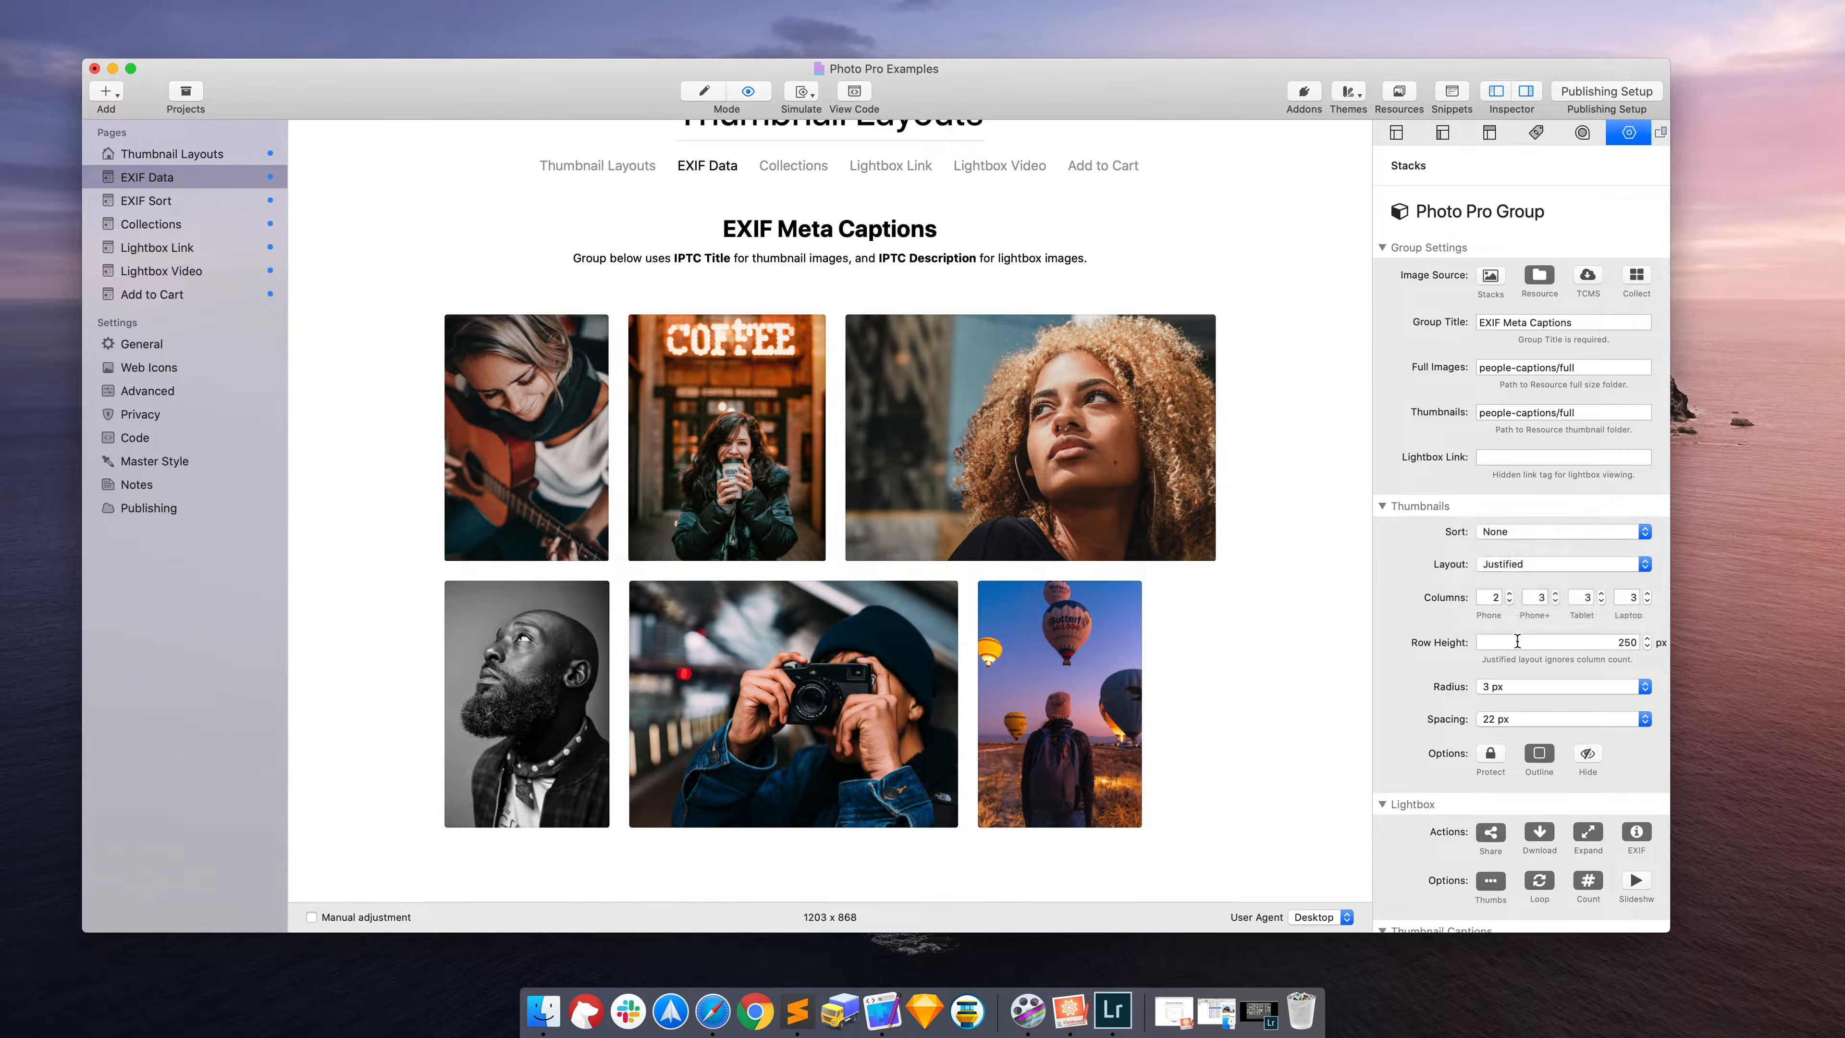
Step: Set the lightbox Meta Caption to IPTC "ObjectName" (Title) and check the refreshed thumbnails in the preview
scroll(1517, 641, down, 10)
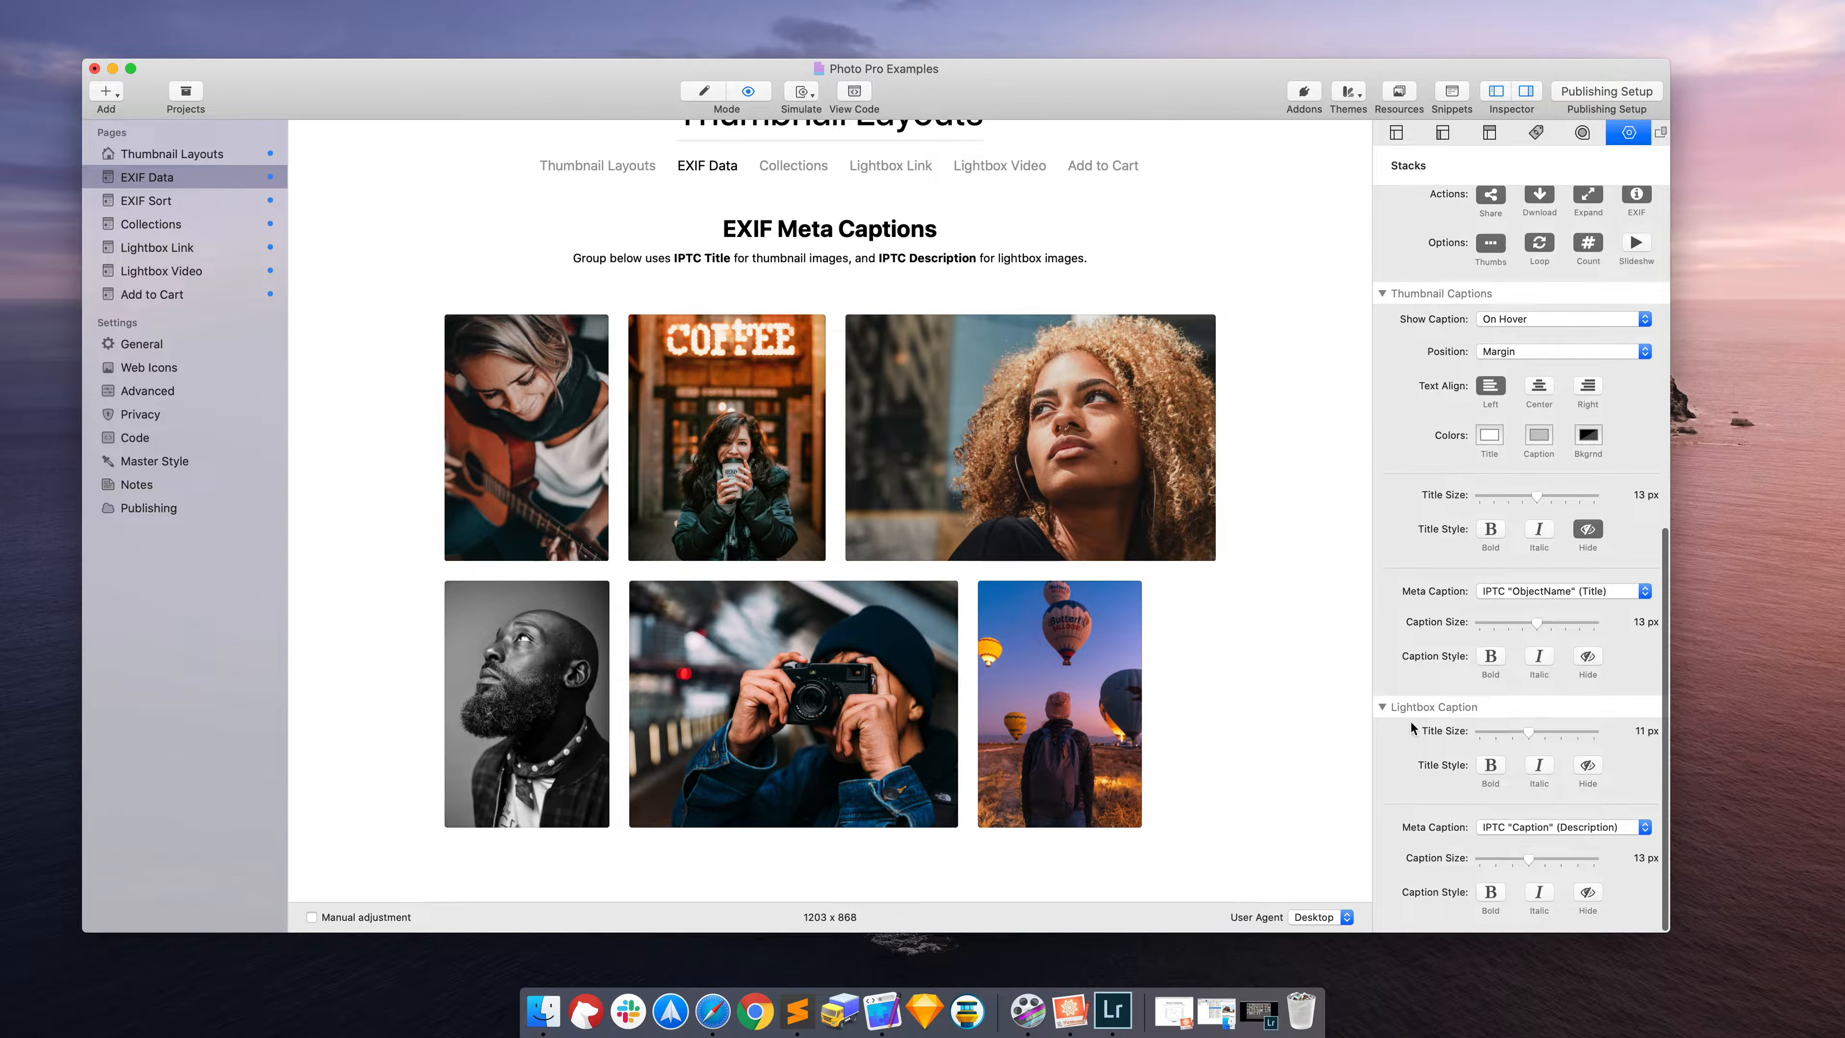
click(1522, 827)
click(1536, 812)
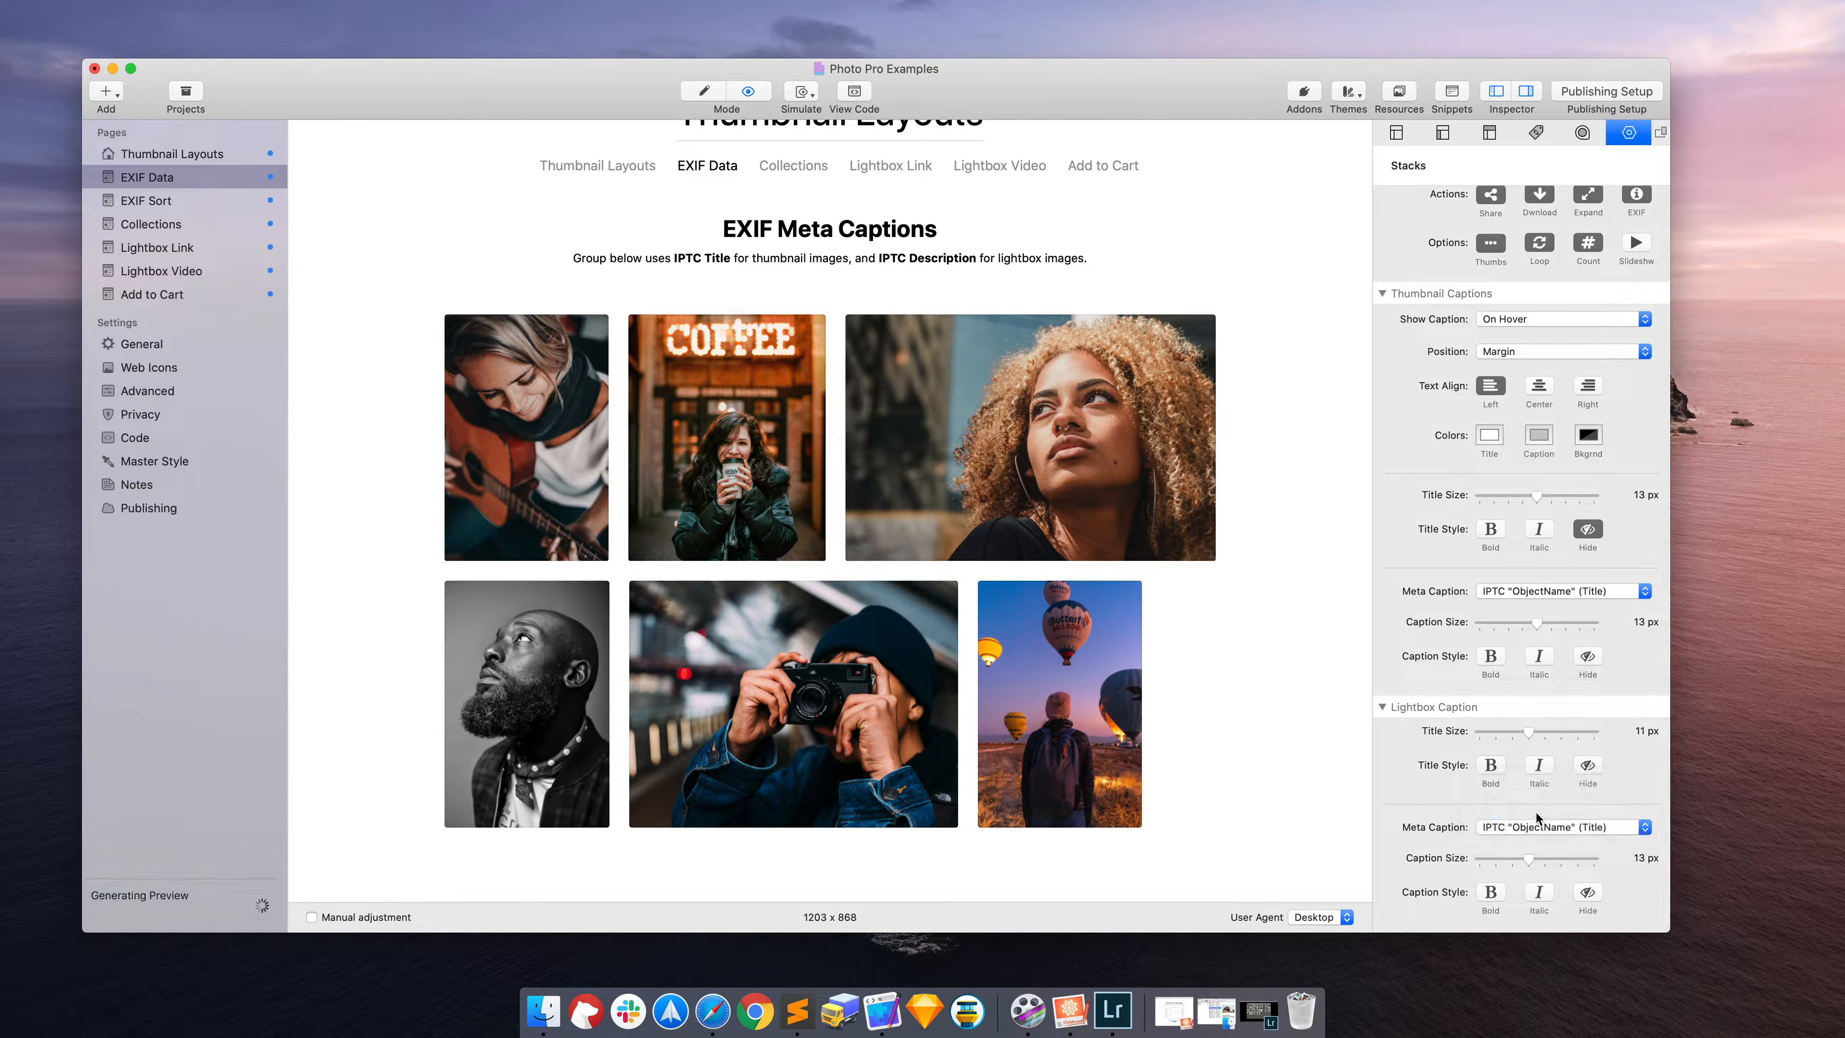
scroll(1149, 795, down, 3)
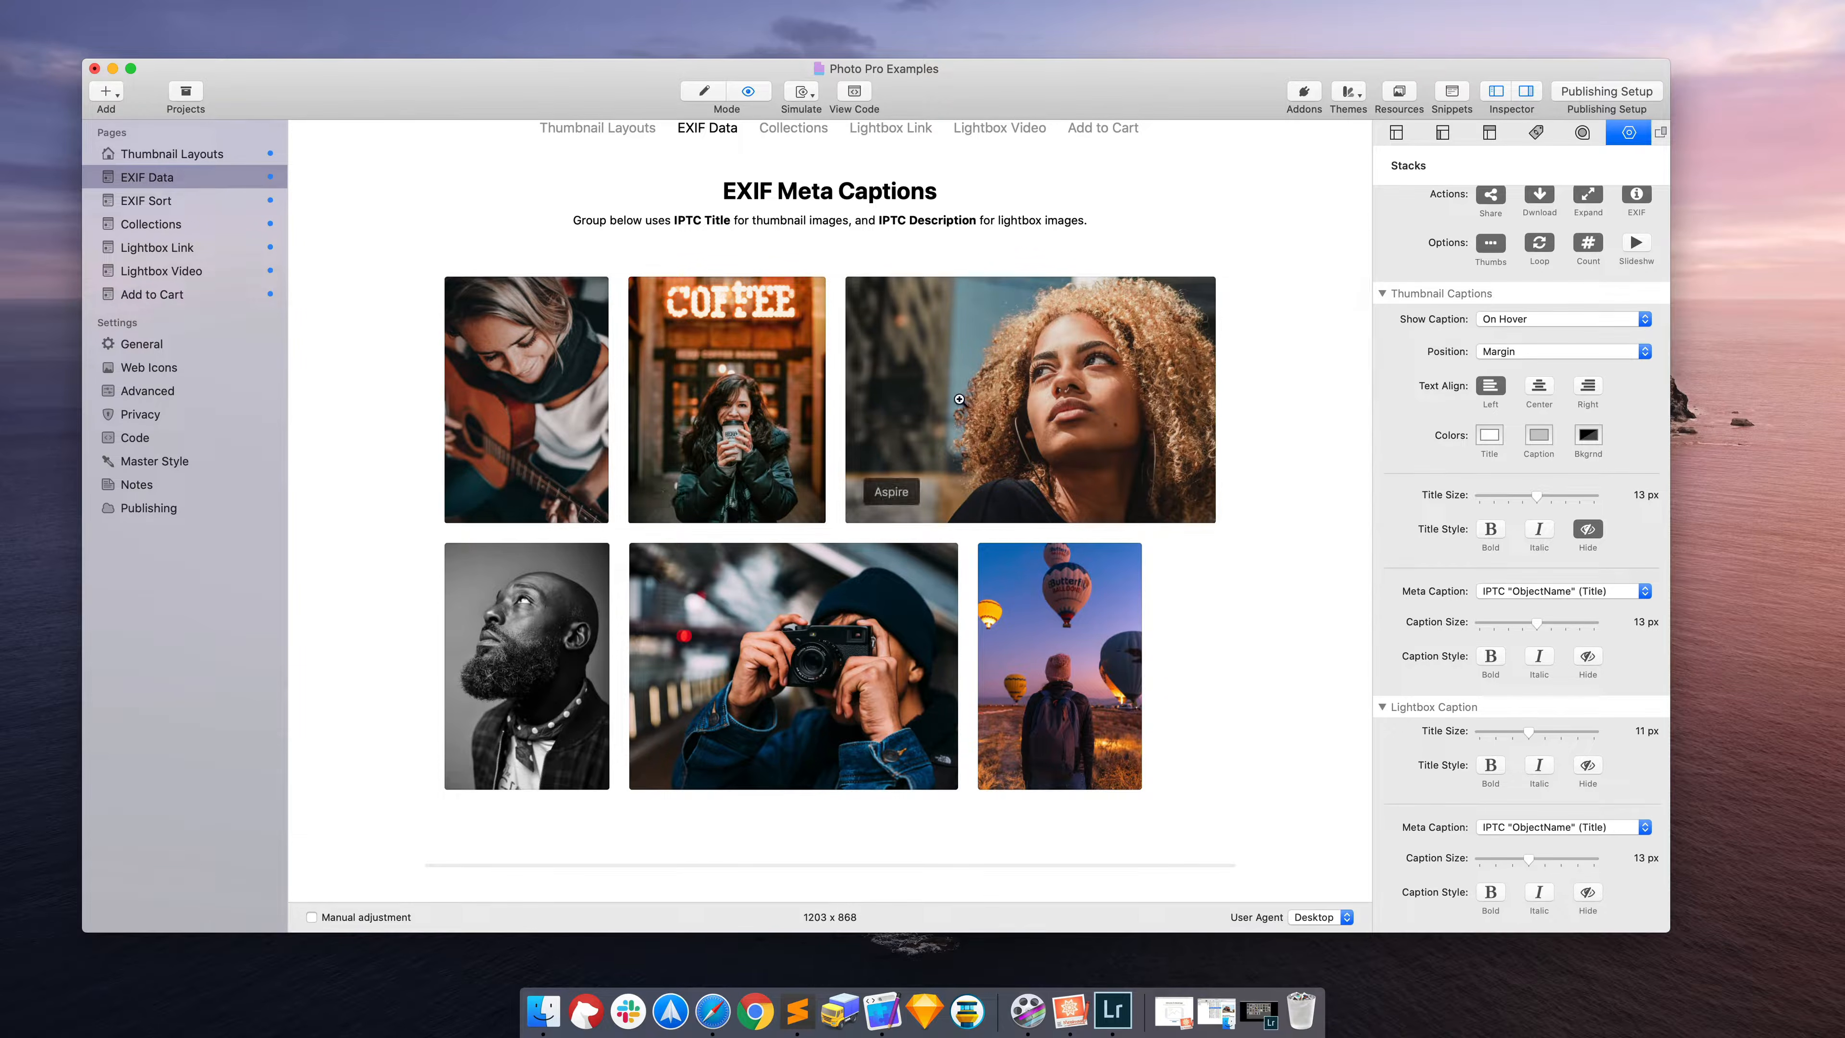
Step: Set the group's thumbnail Sort to Lightbox Caption Ascending
scroll(1461, 549, up, 10)
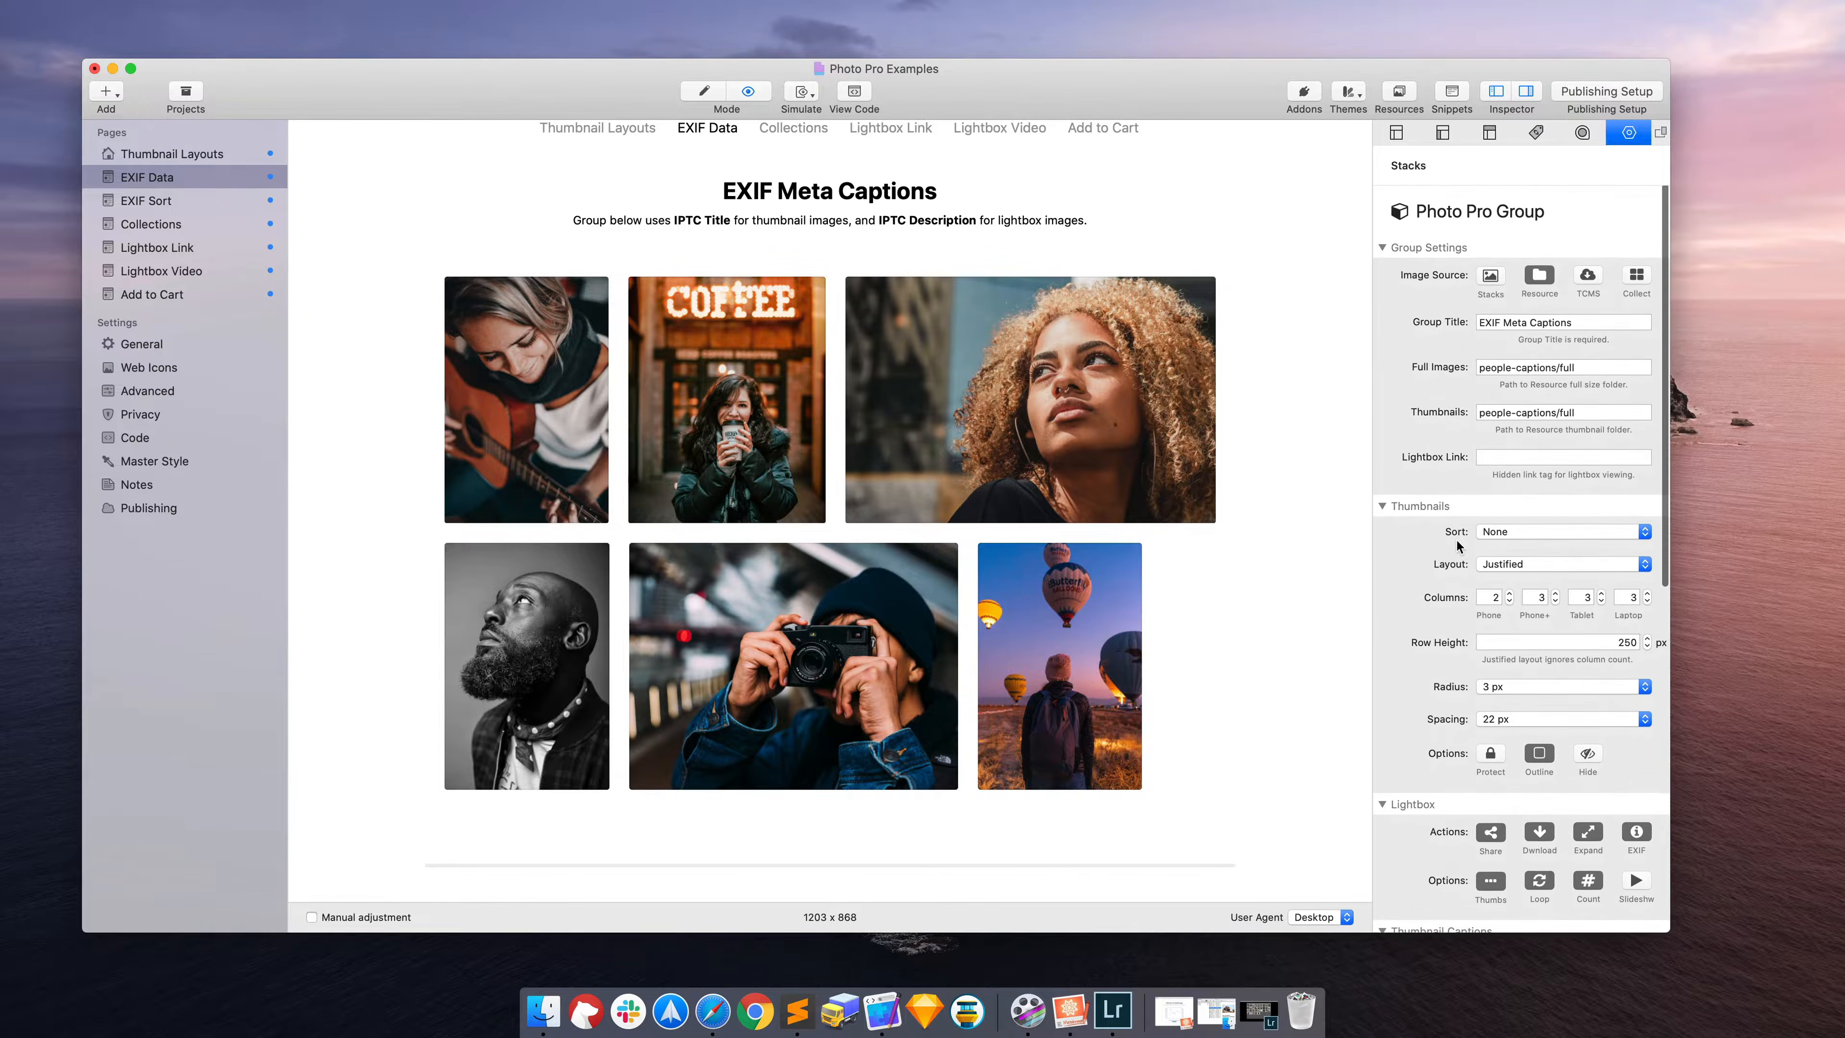
click(1500, 533)
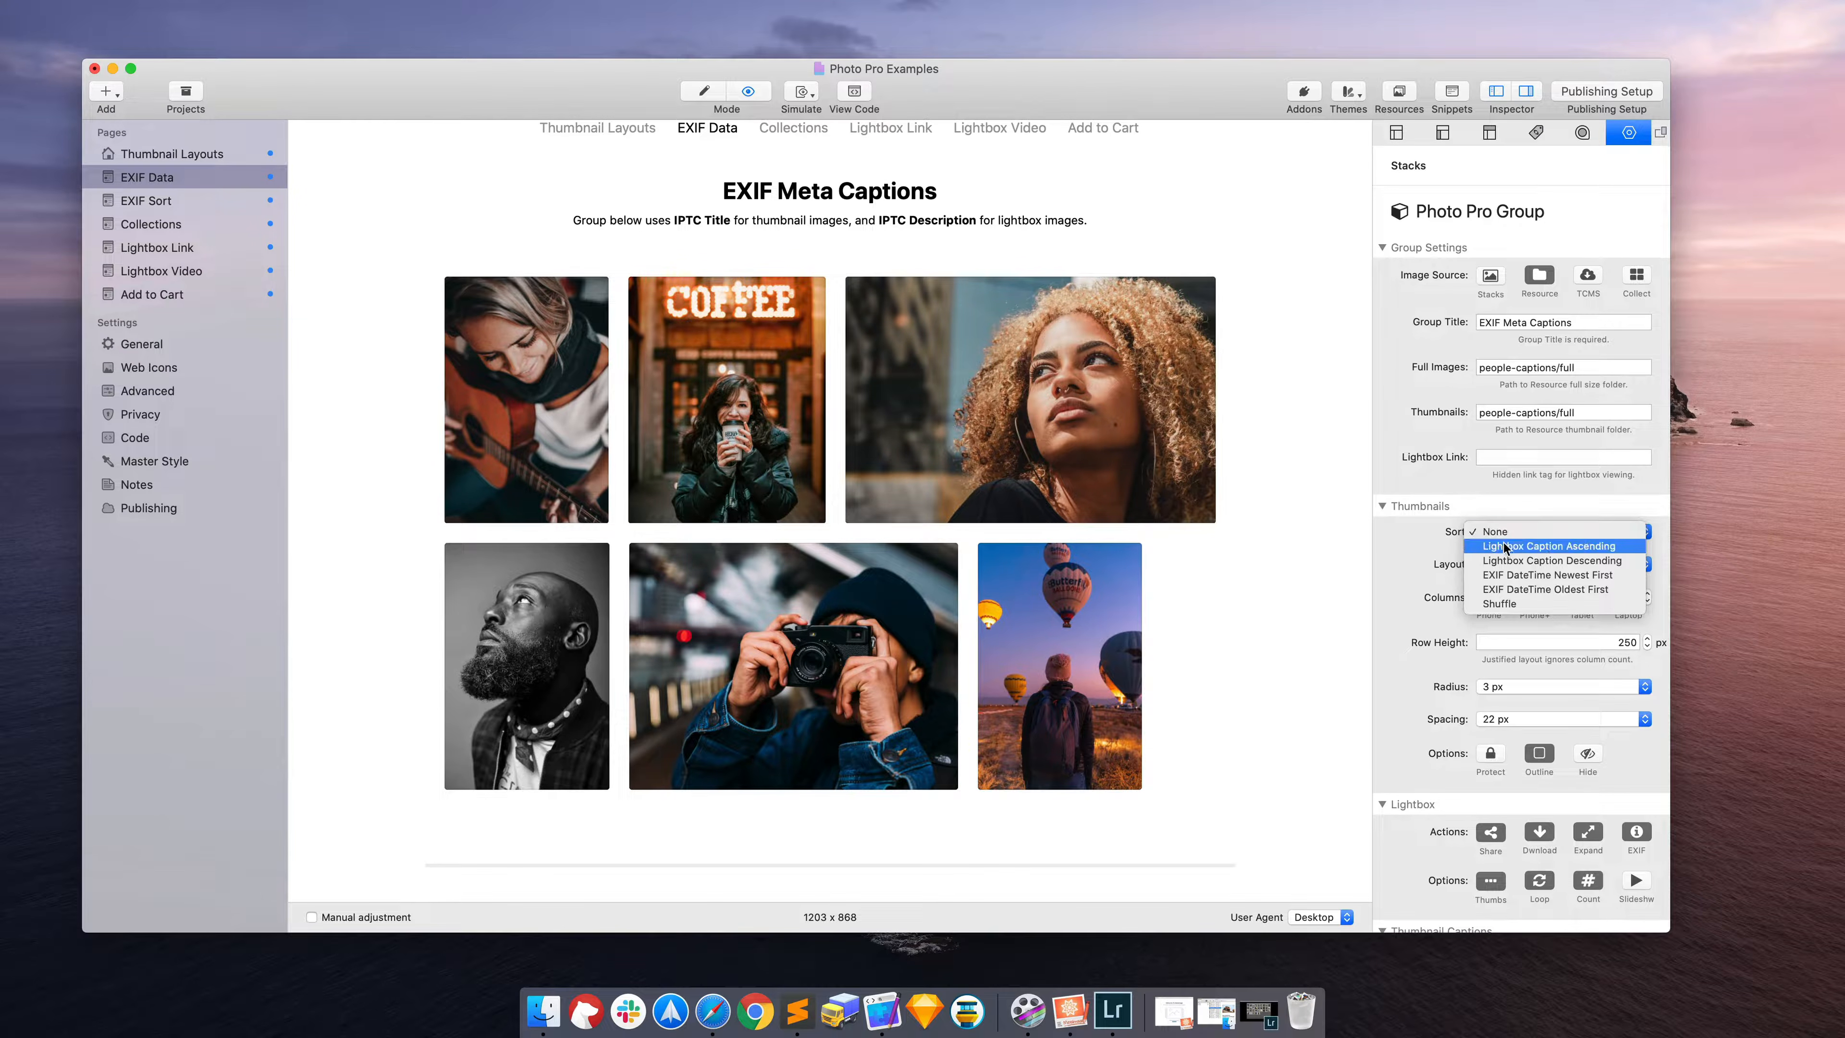
click(1503, 546)
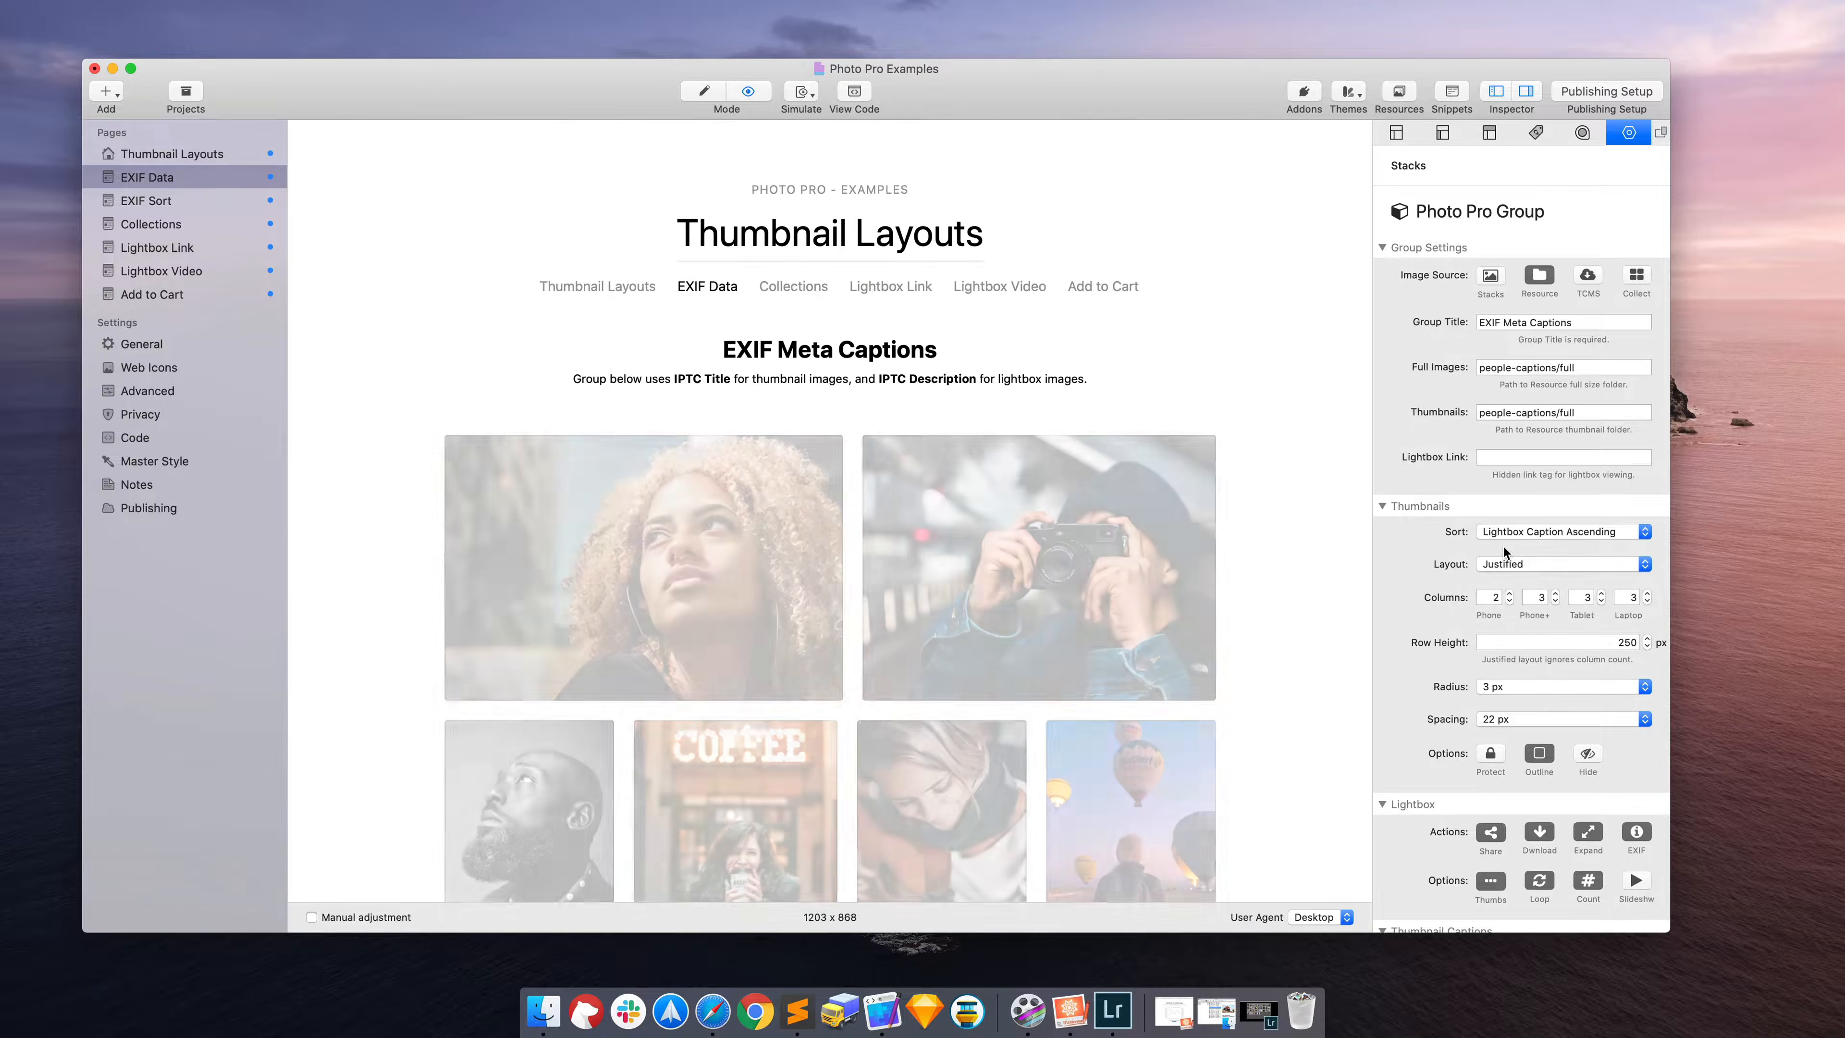
Step: Set the group's thumbnail Sort to Lightbox Caption Descending and check the new image order in the preview
scroll(1225, 504, down, 5)
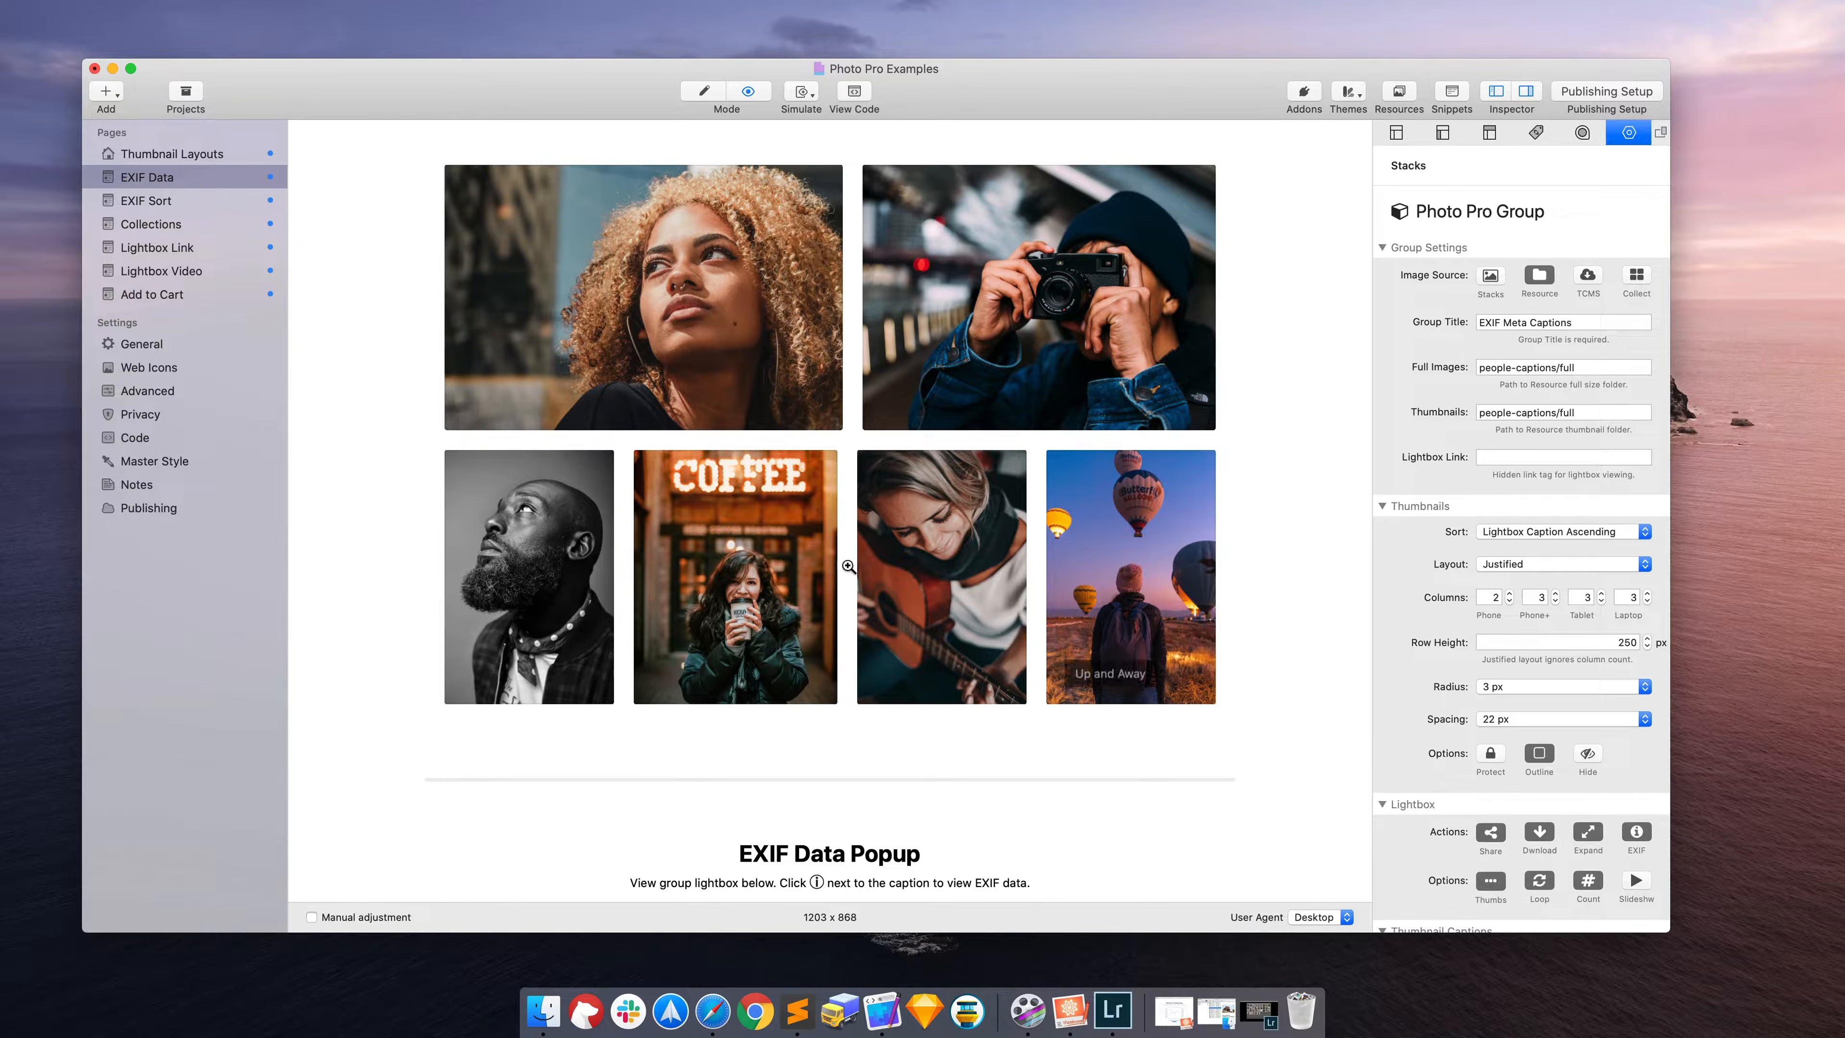
click(1497, 529)
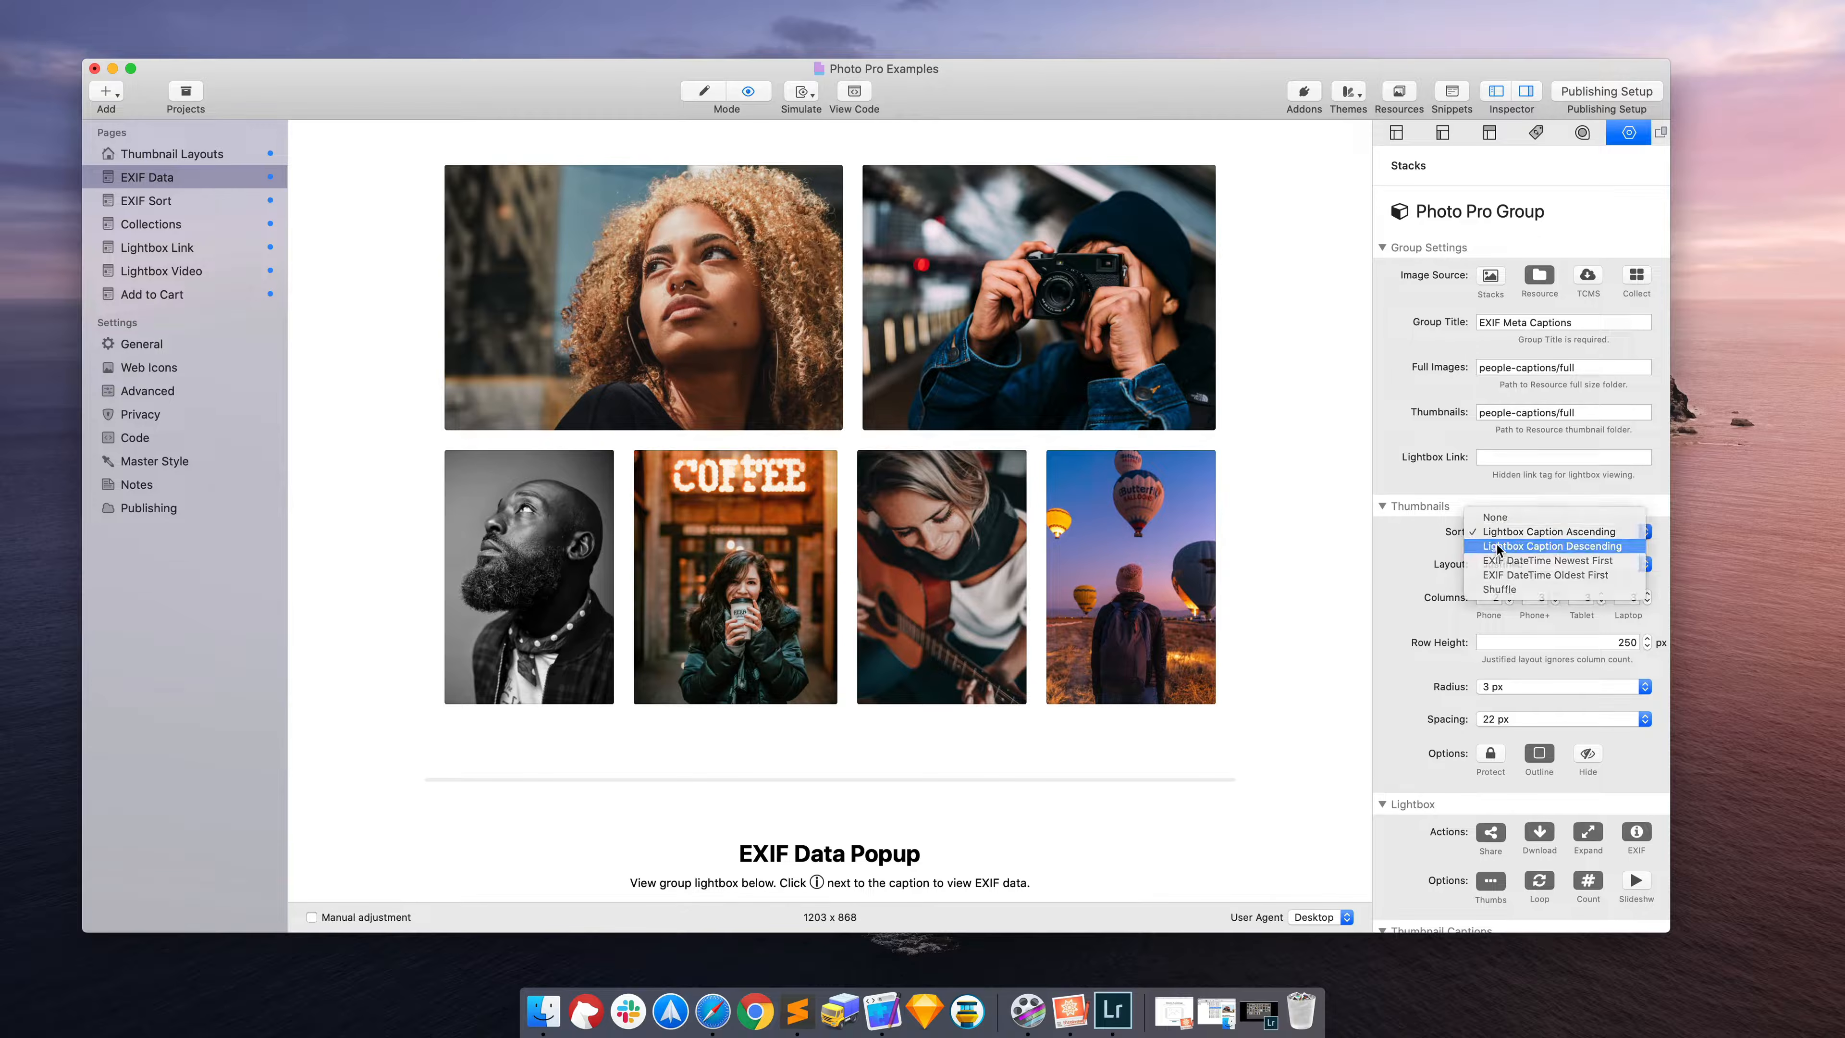
click(1510, 546)
scroll(1350, 534, down, 5)
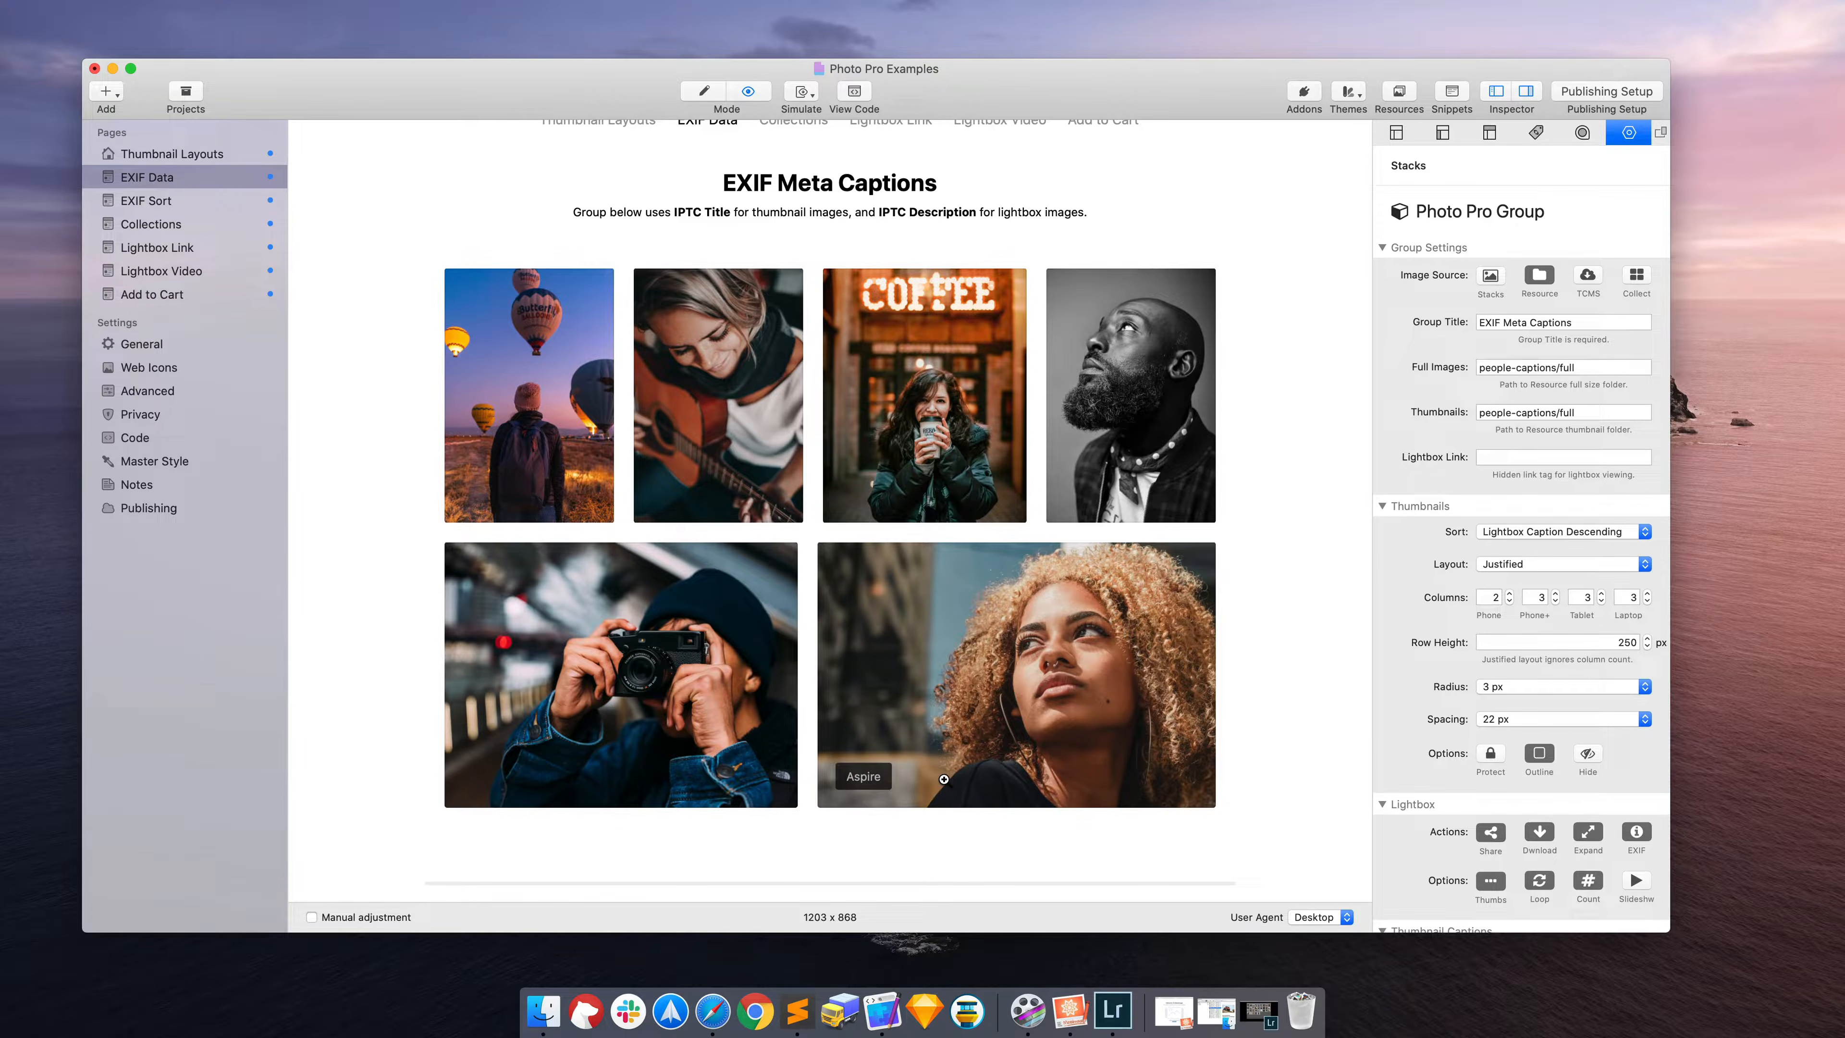
Step: Set the group's lightbox Meta Caption to IPTC "Caption" (Description)
scroll(1496, 828, down, 10)
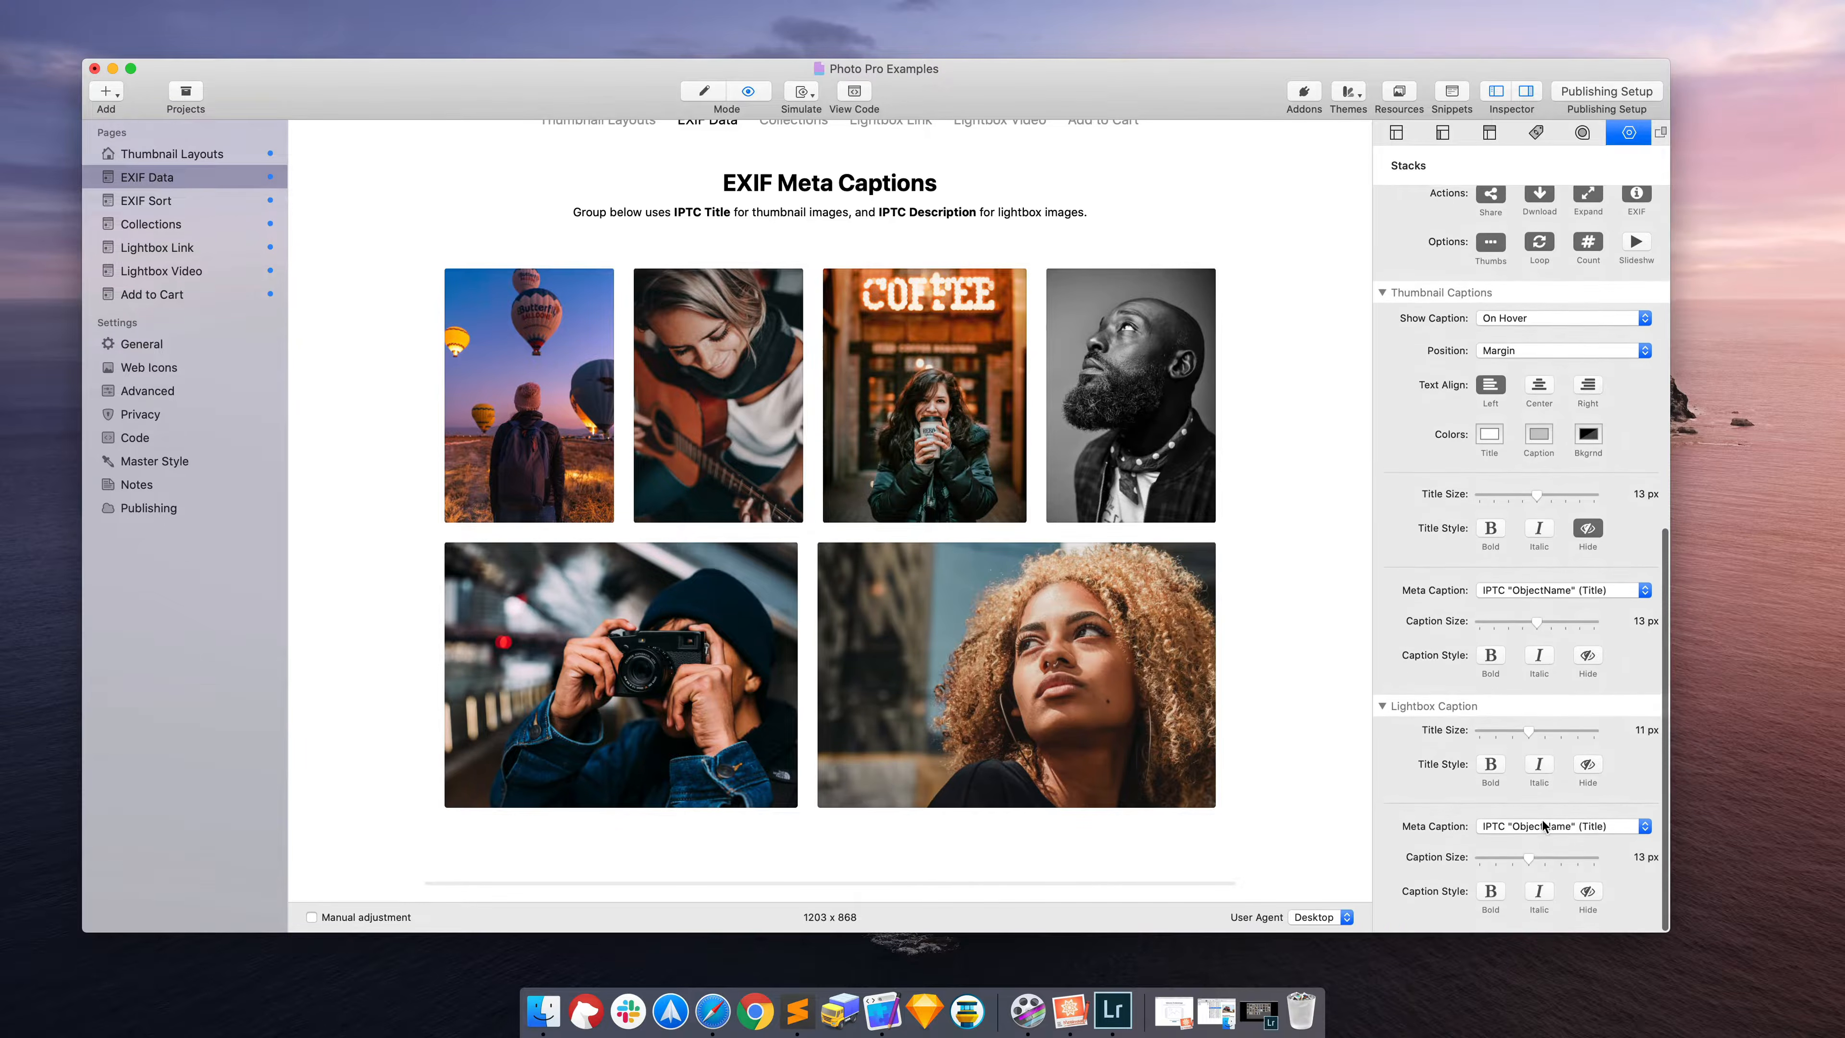
click(1498, 830)
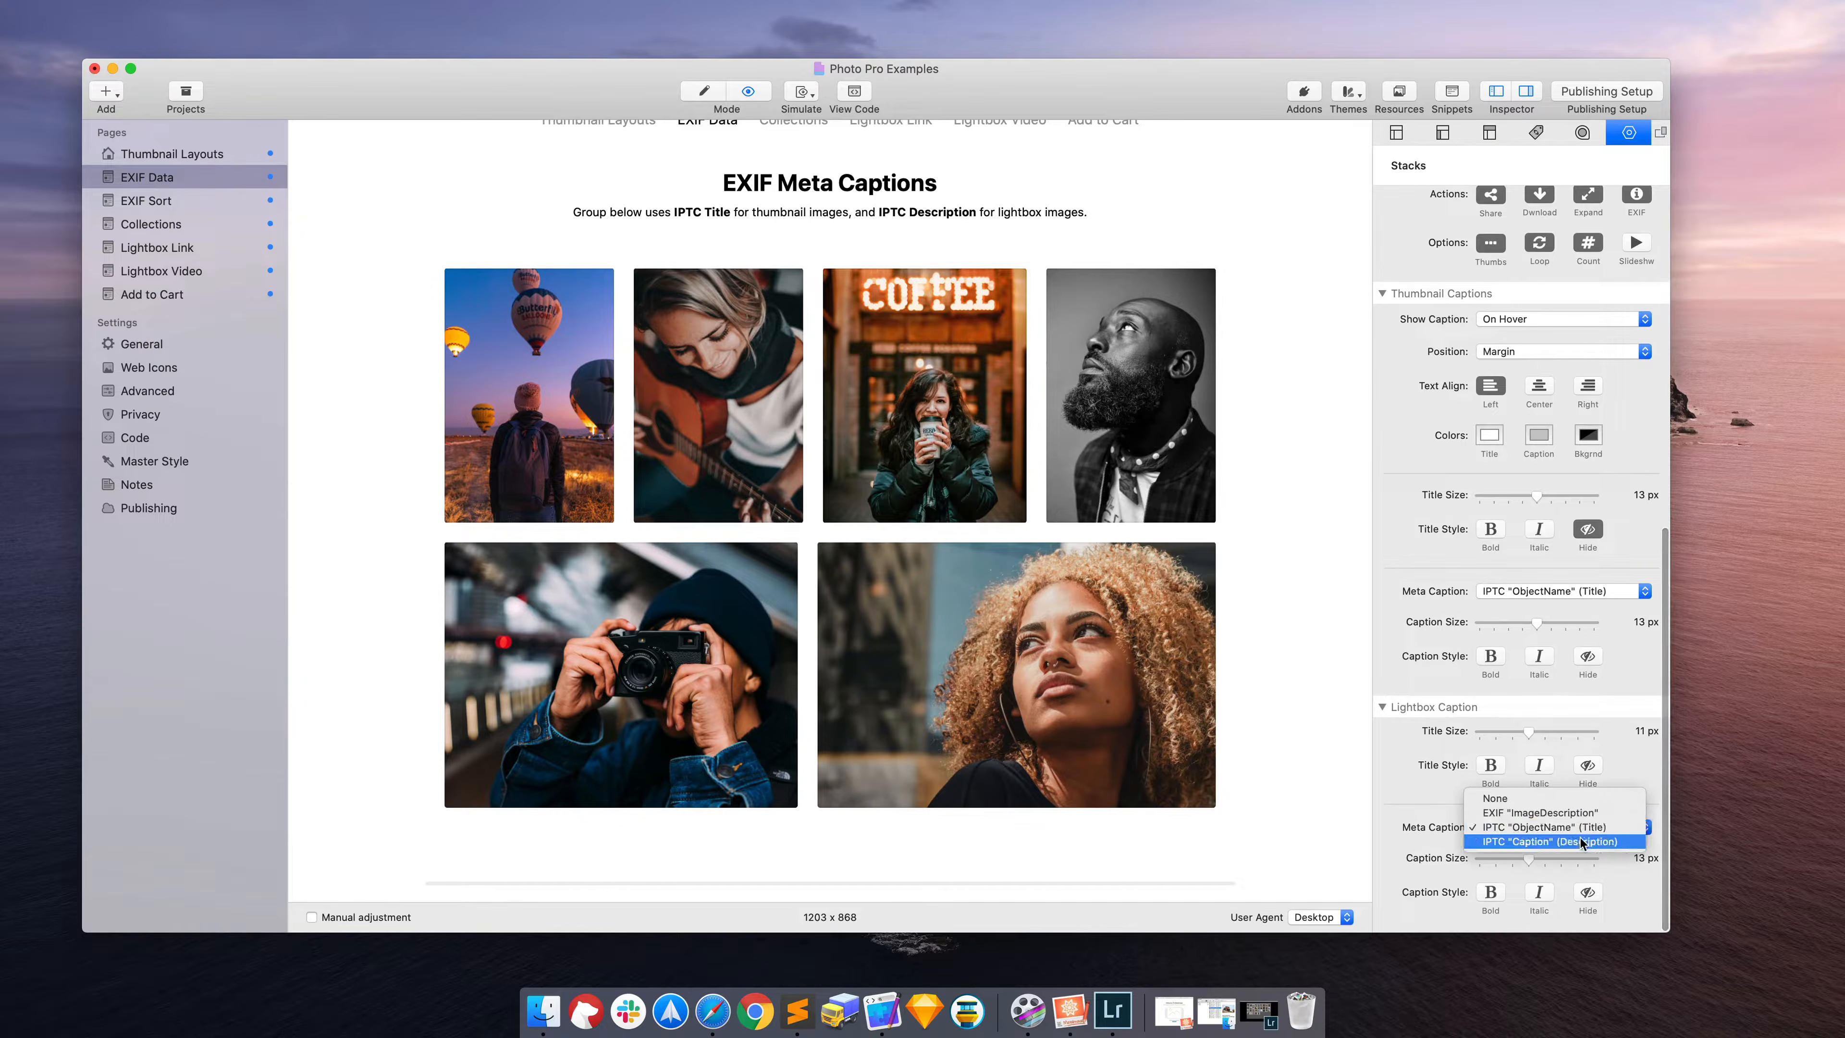
click(1554, 841)
Step: Review the EXIF DateTime choices available for the group's thumbnail Sort without changing the current setting
scroll(1539, 534, up, 10)
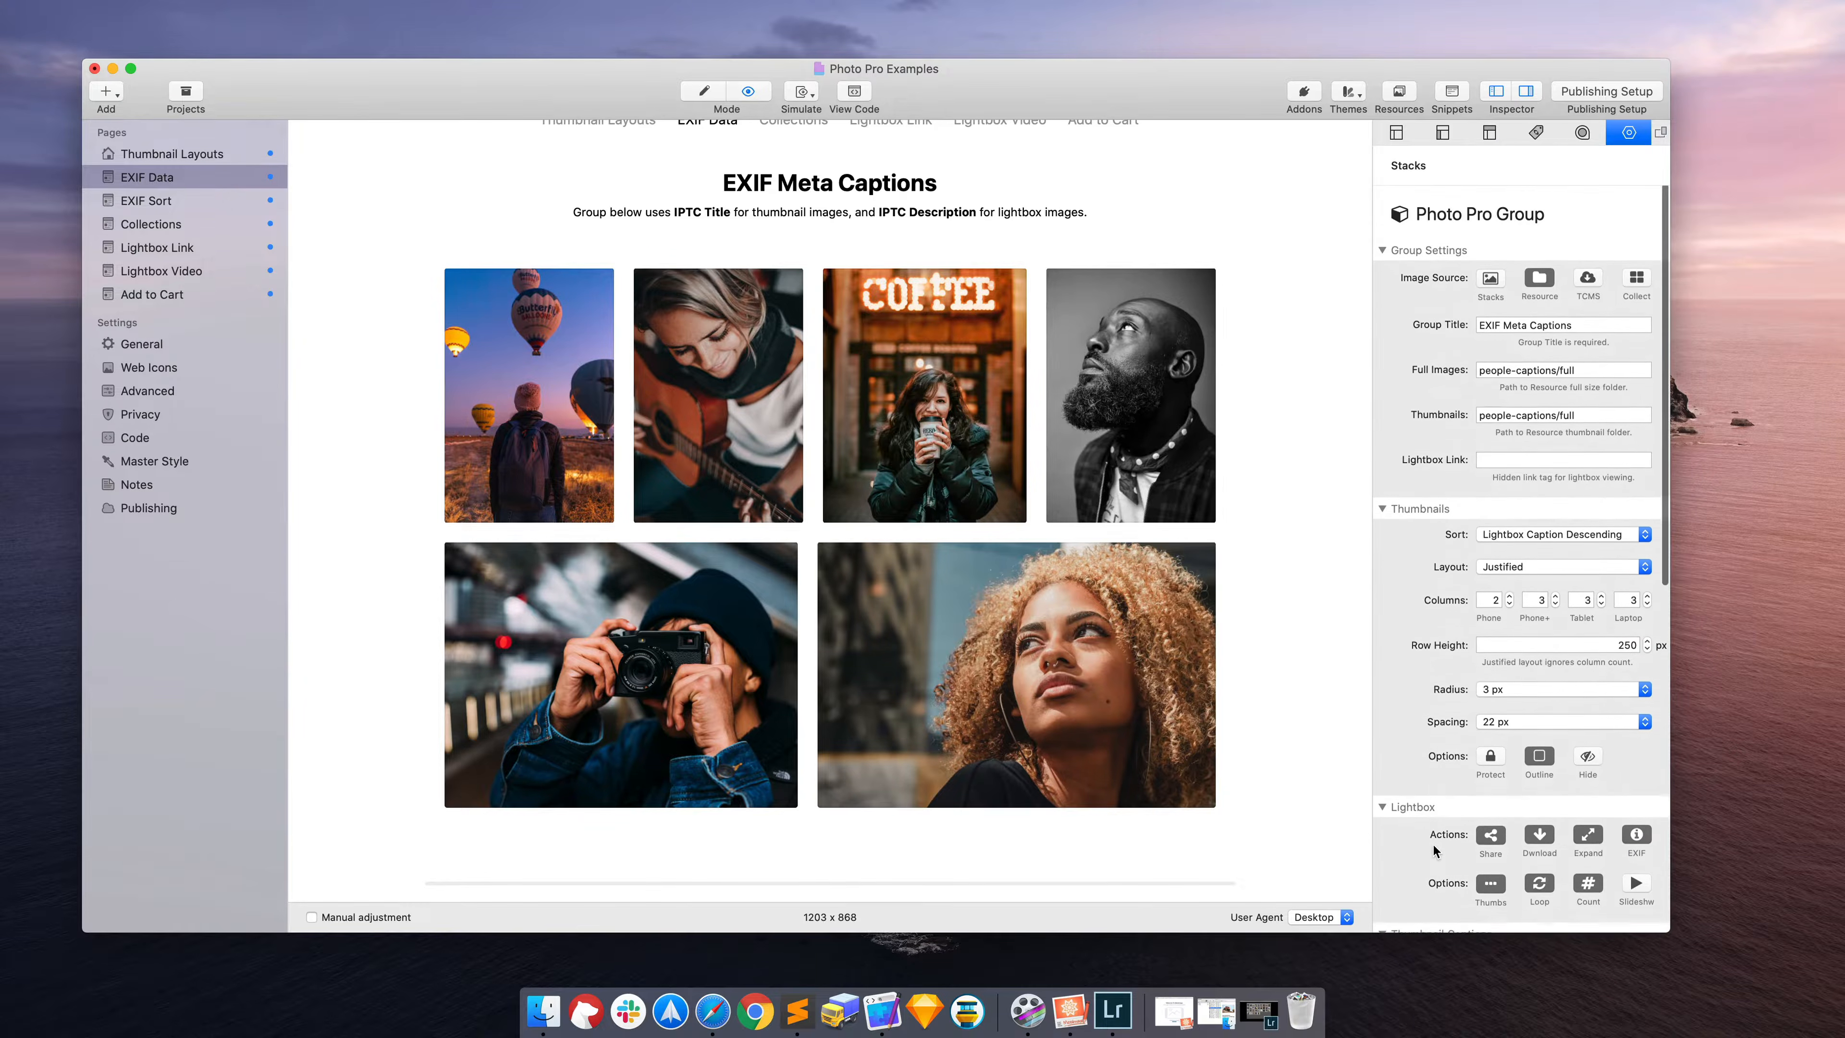
click(1539, 535)
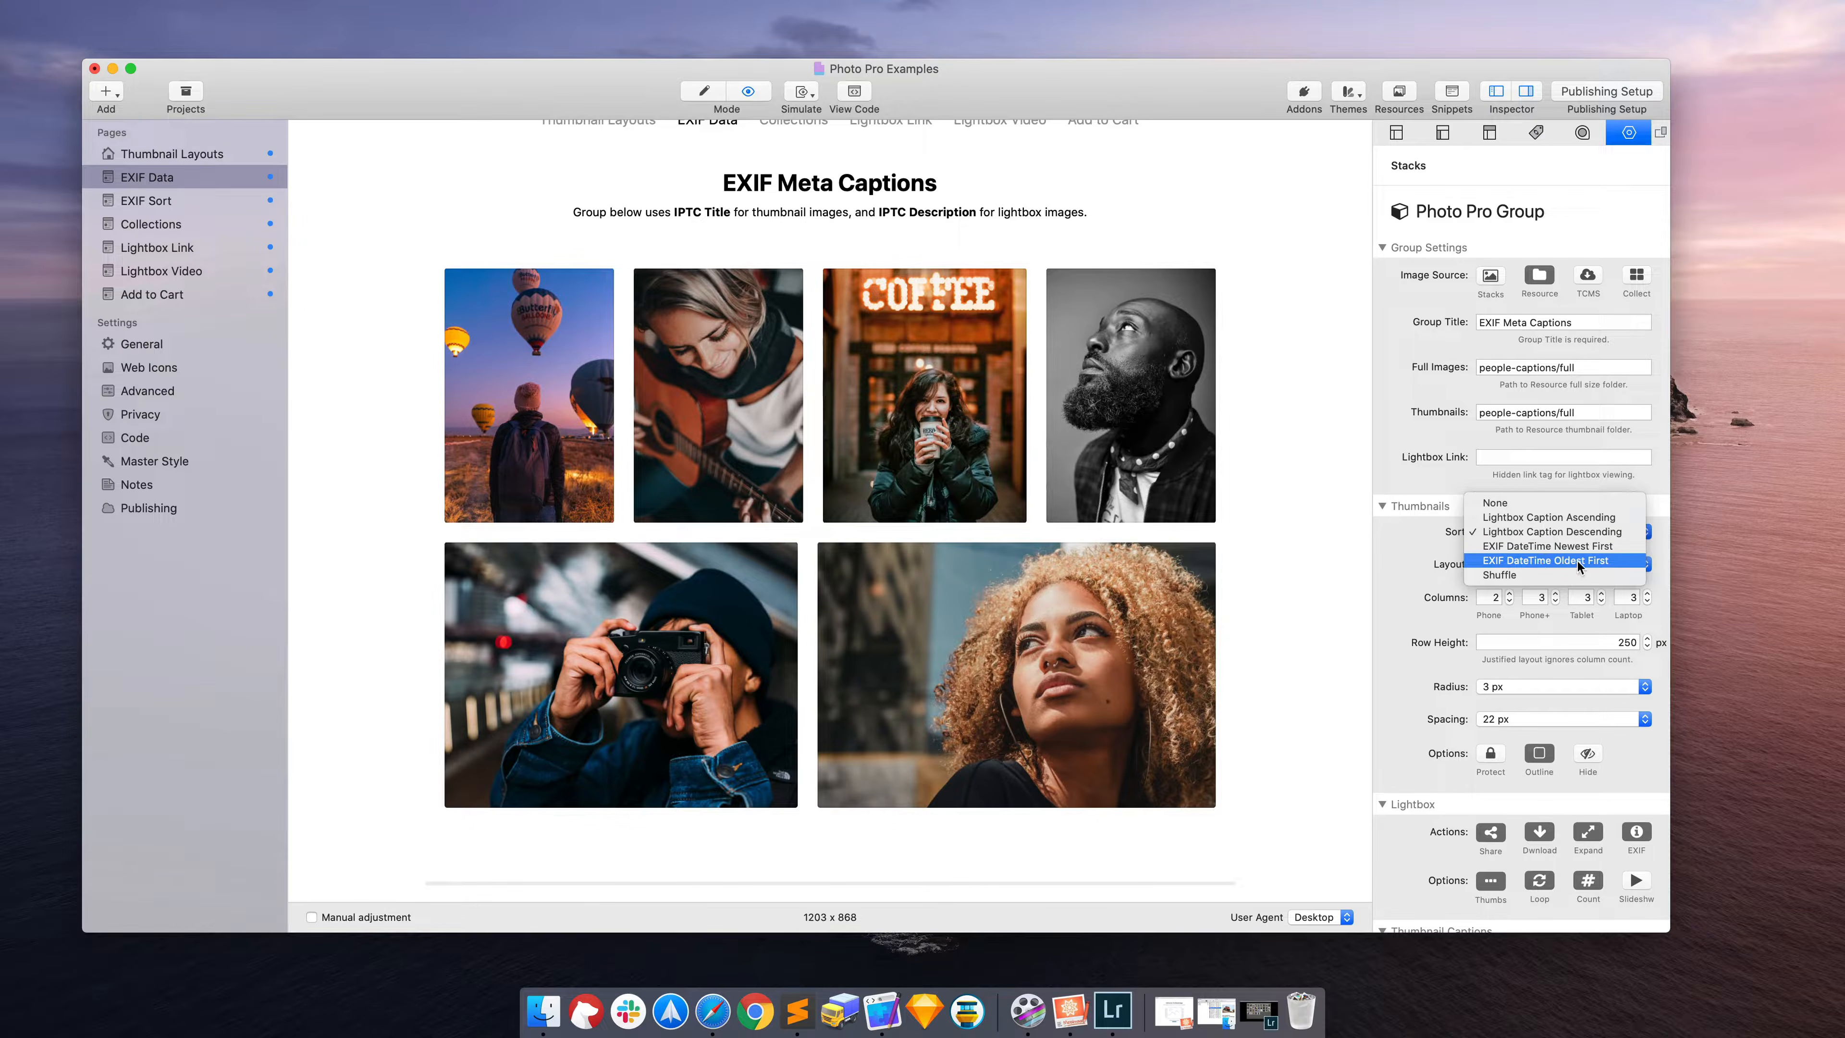
click(1307, 488)
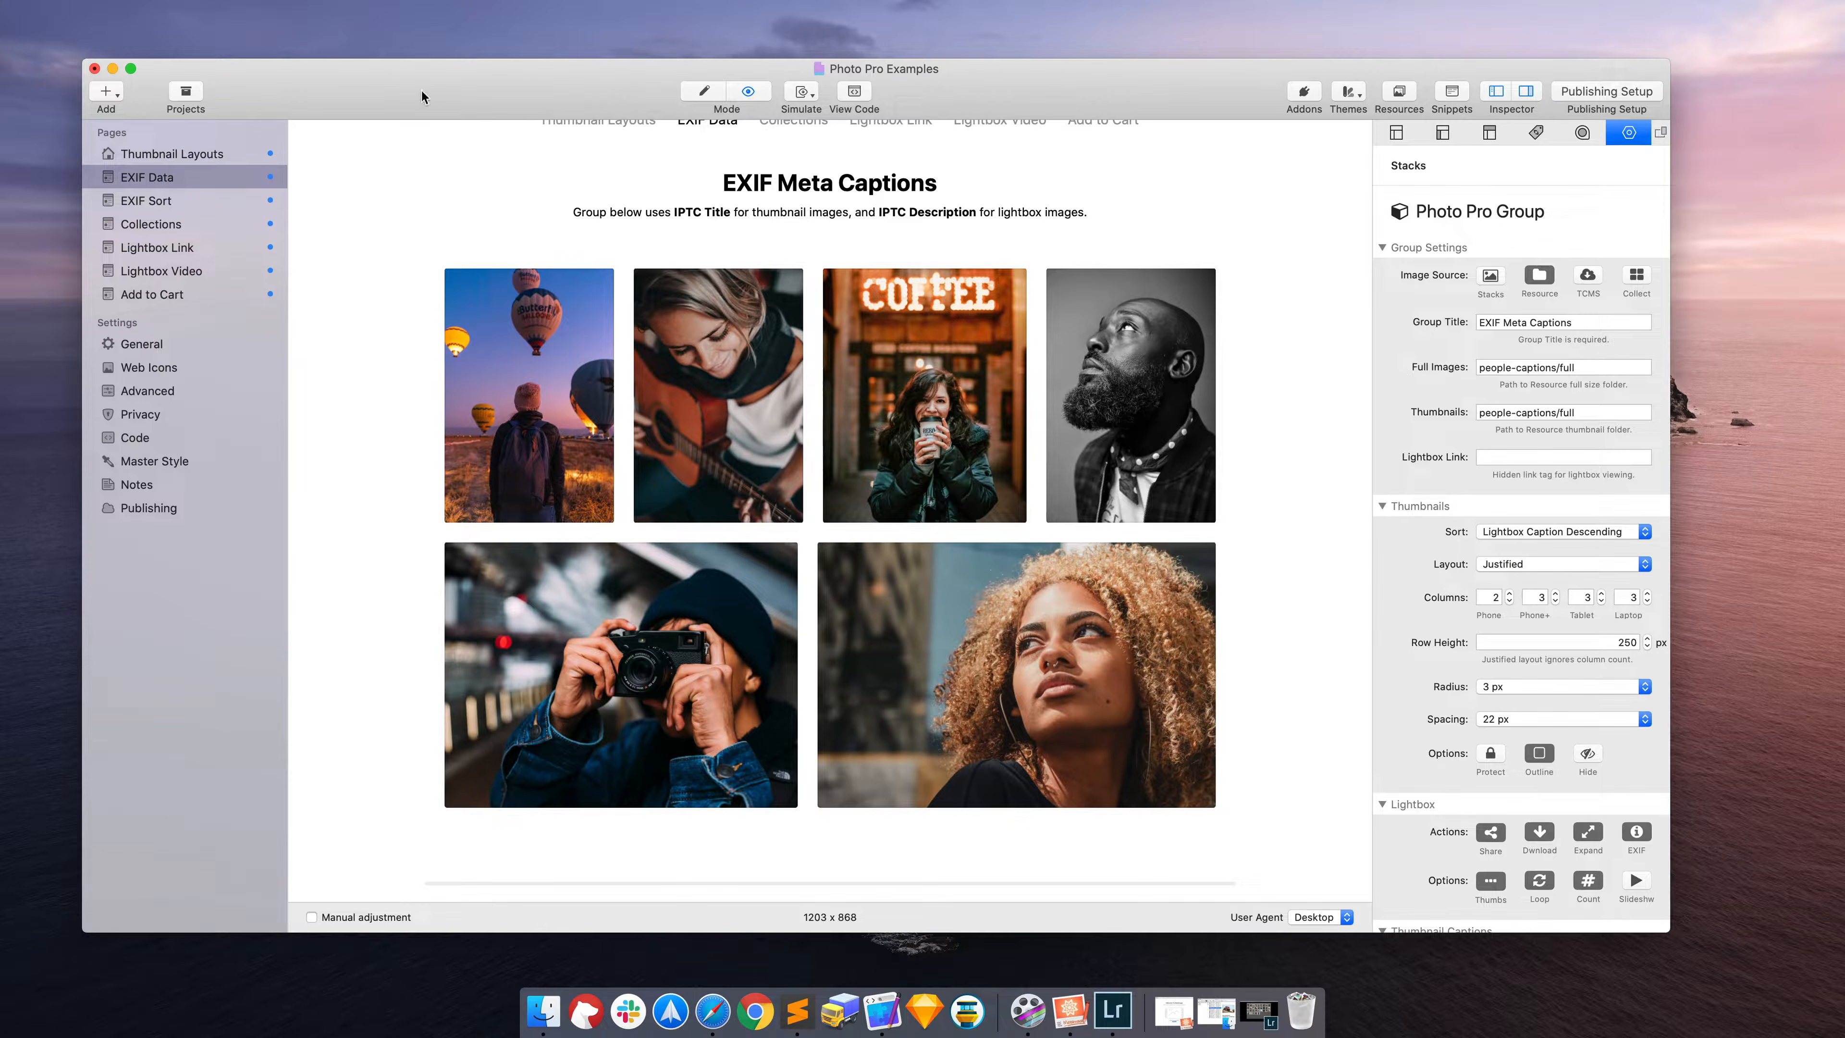
Step: Open the EXIF Sort page and look through its whole gallery of house photos in the preview
click(177, 204)
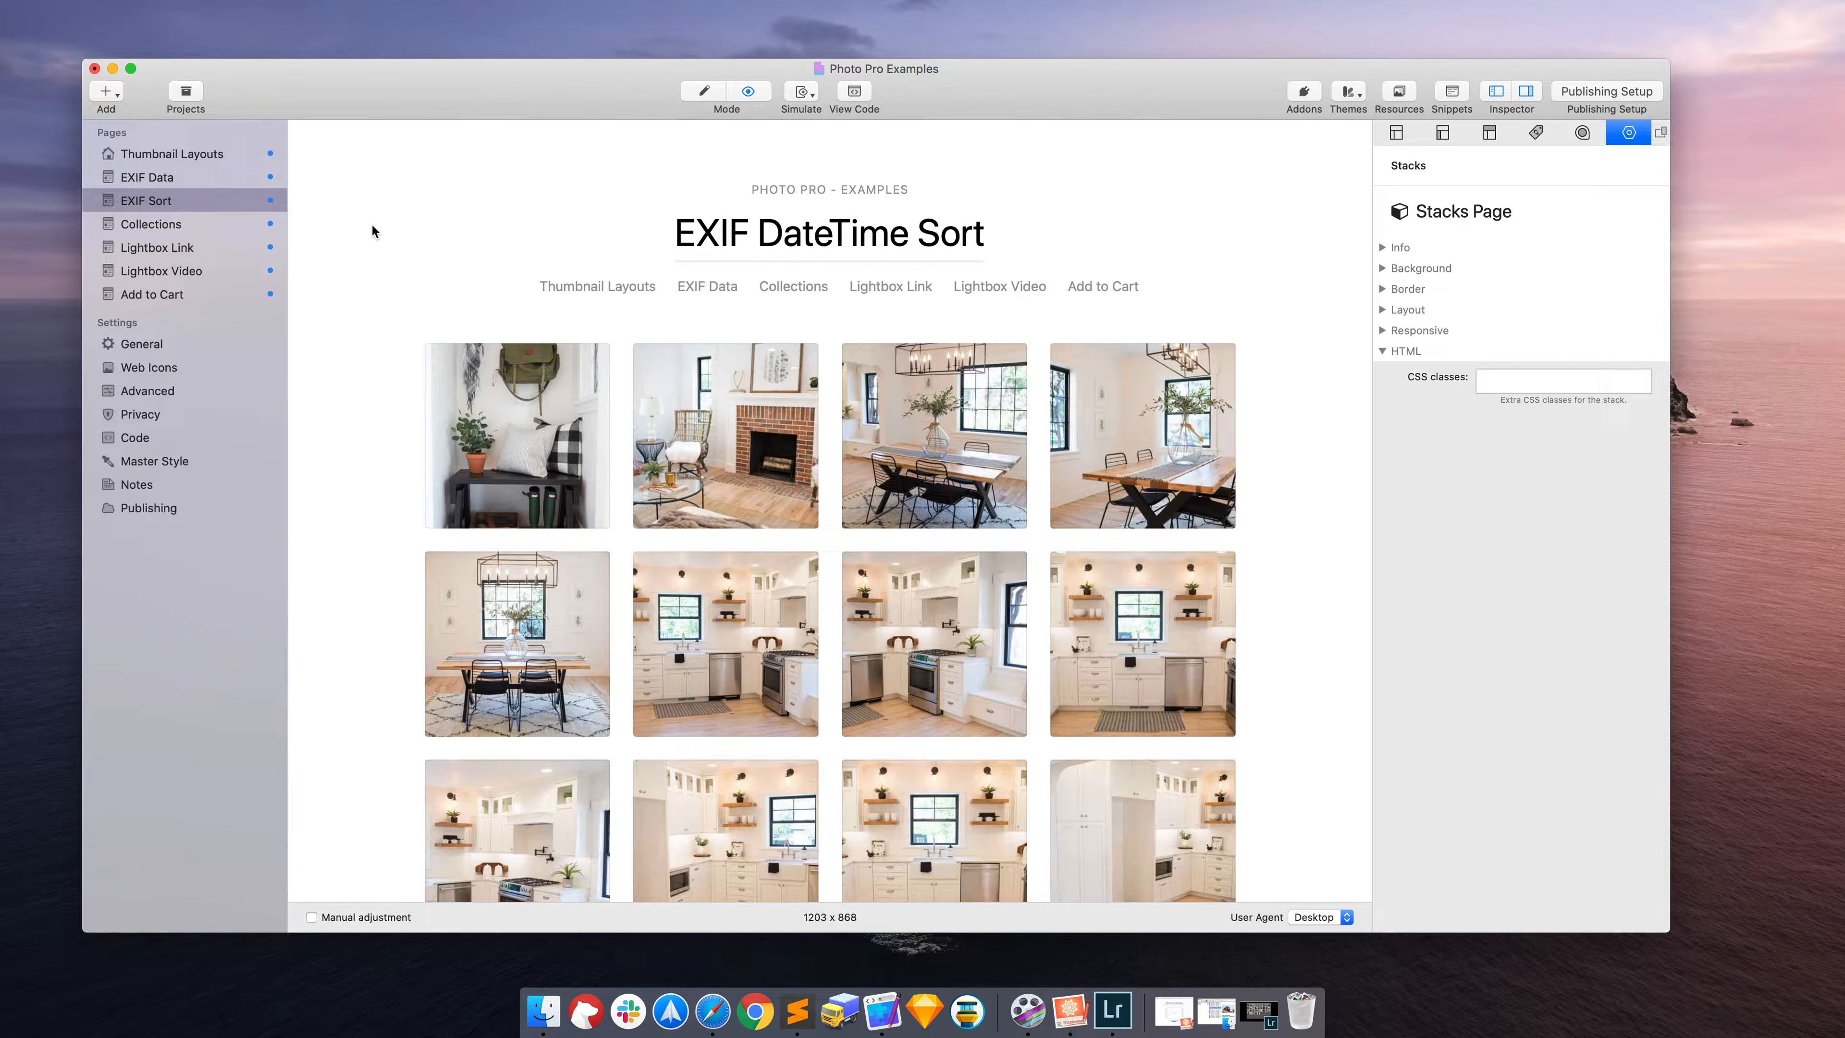
scroll(372, 227, down, 1)
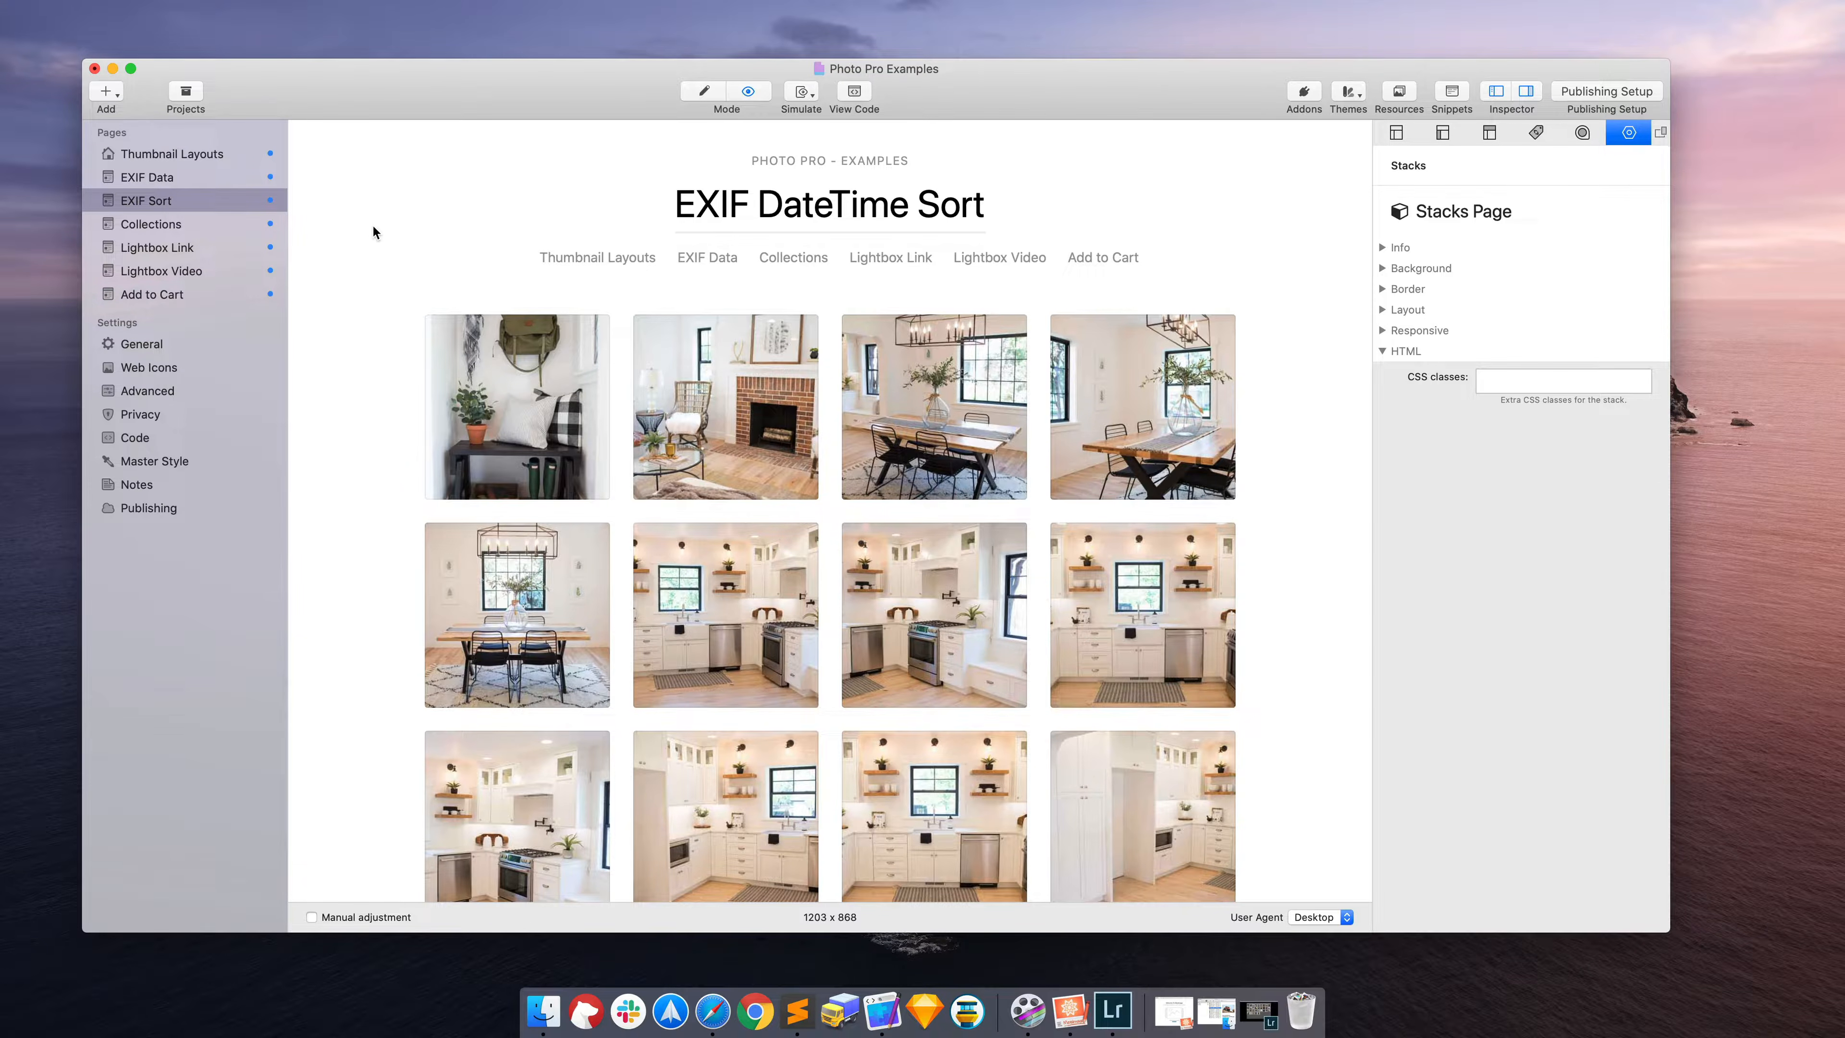
scroll(373, 232, down, 2)
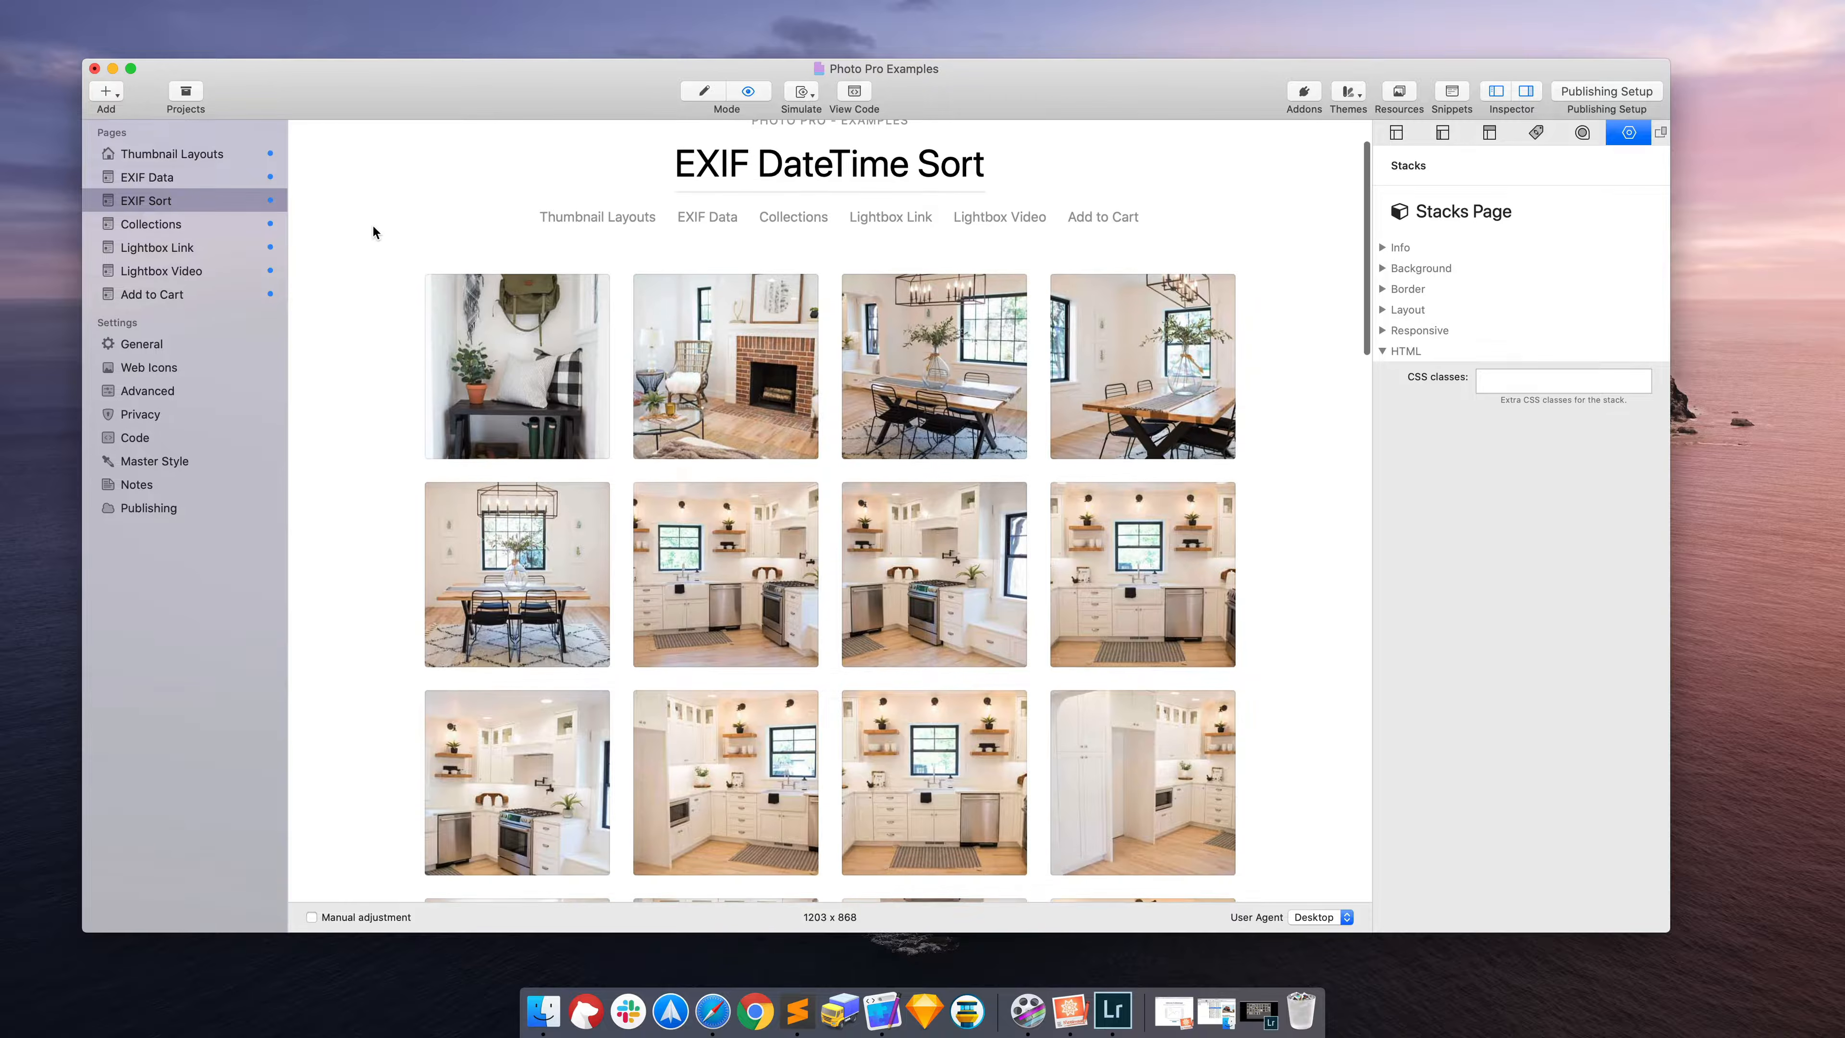
scroll(373, 232, up, 2)
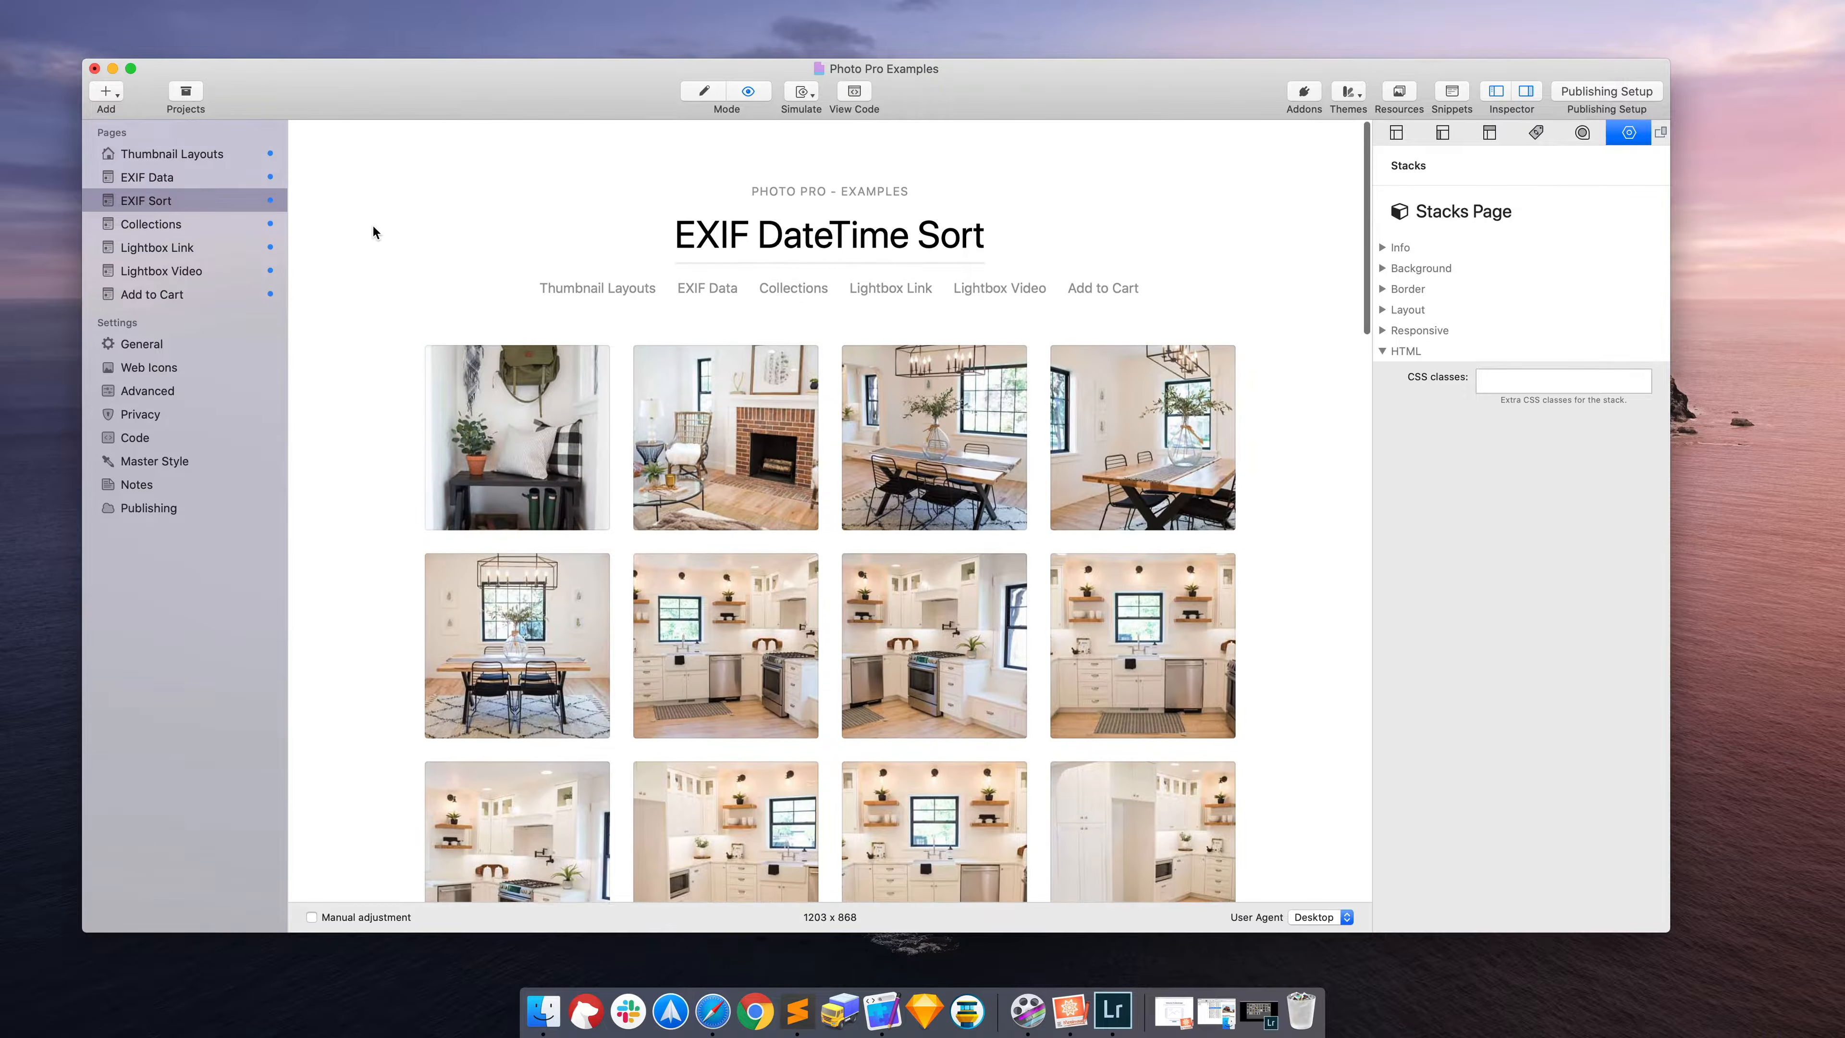
scroll(373, 232, down, 1)
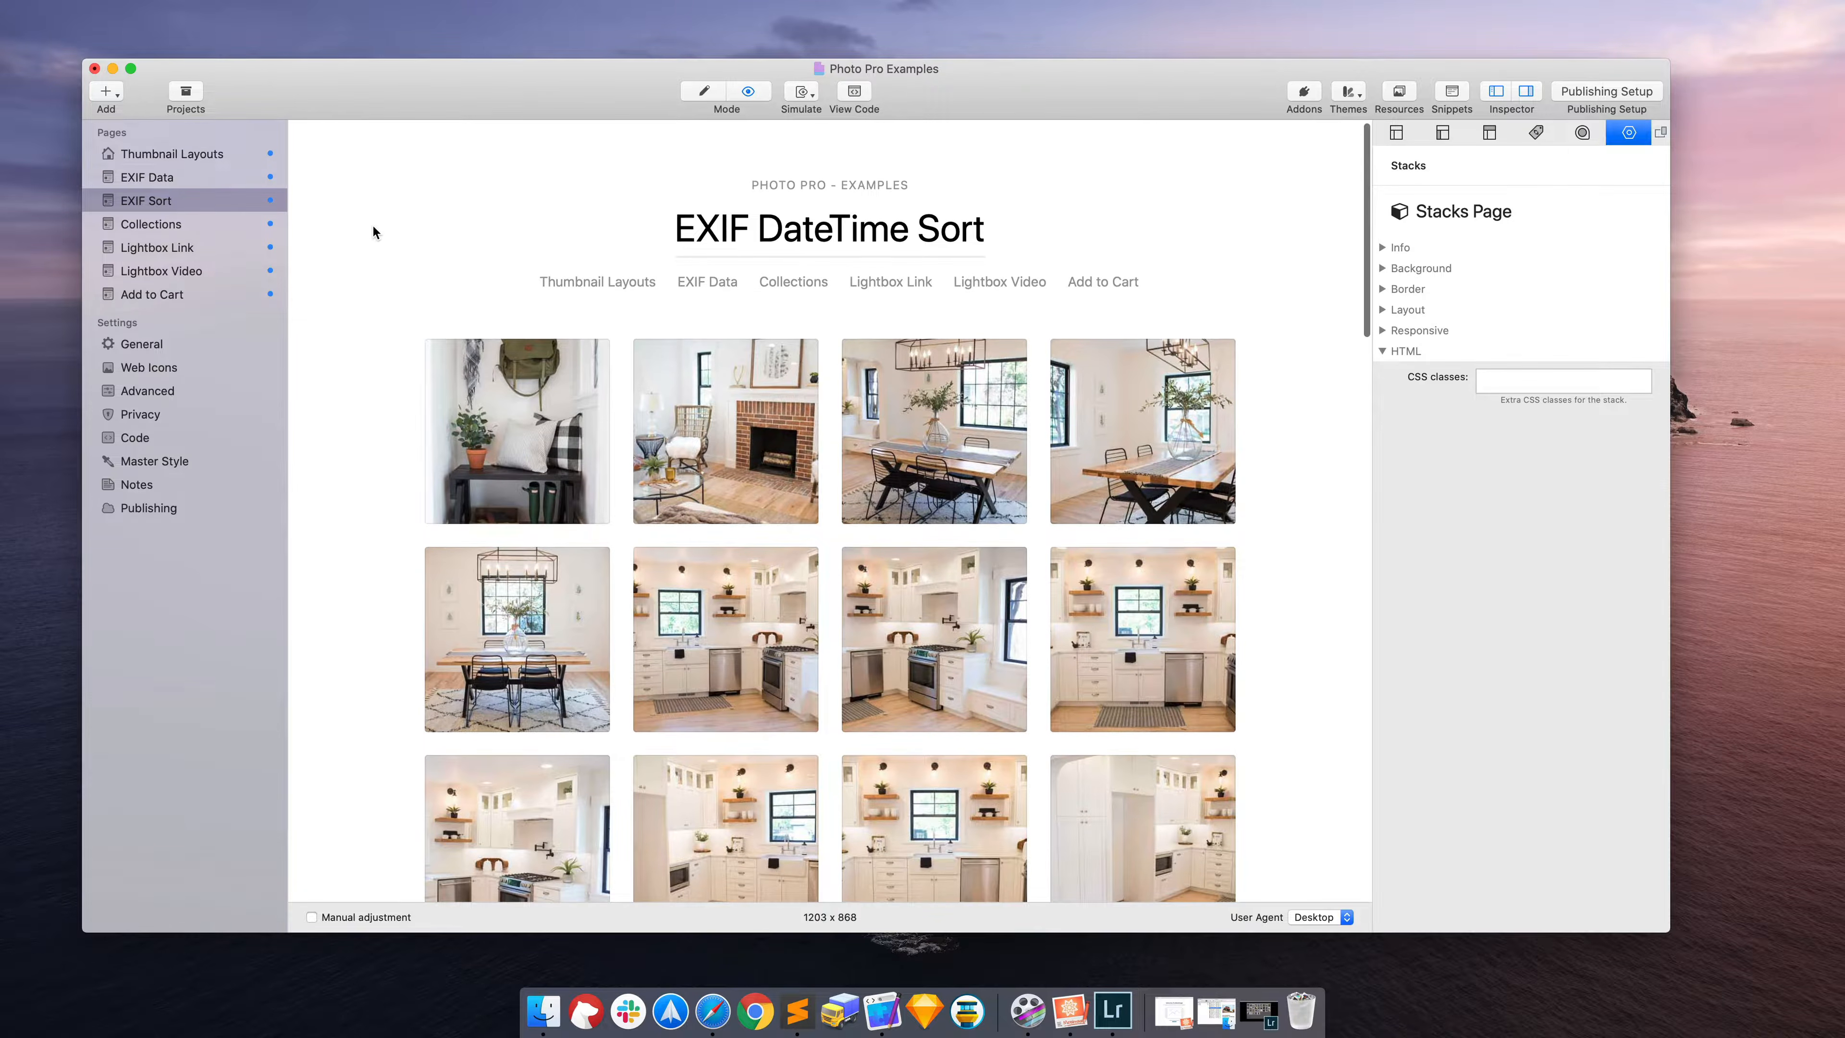
scroll(373, 232, up, 1)
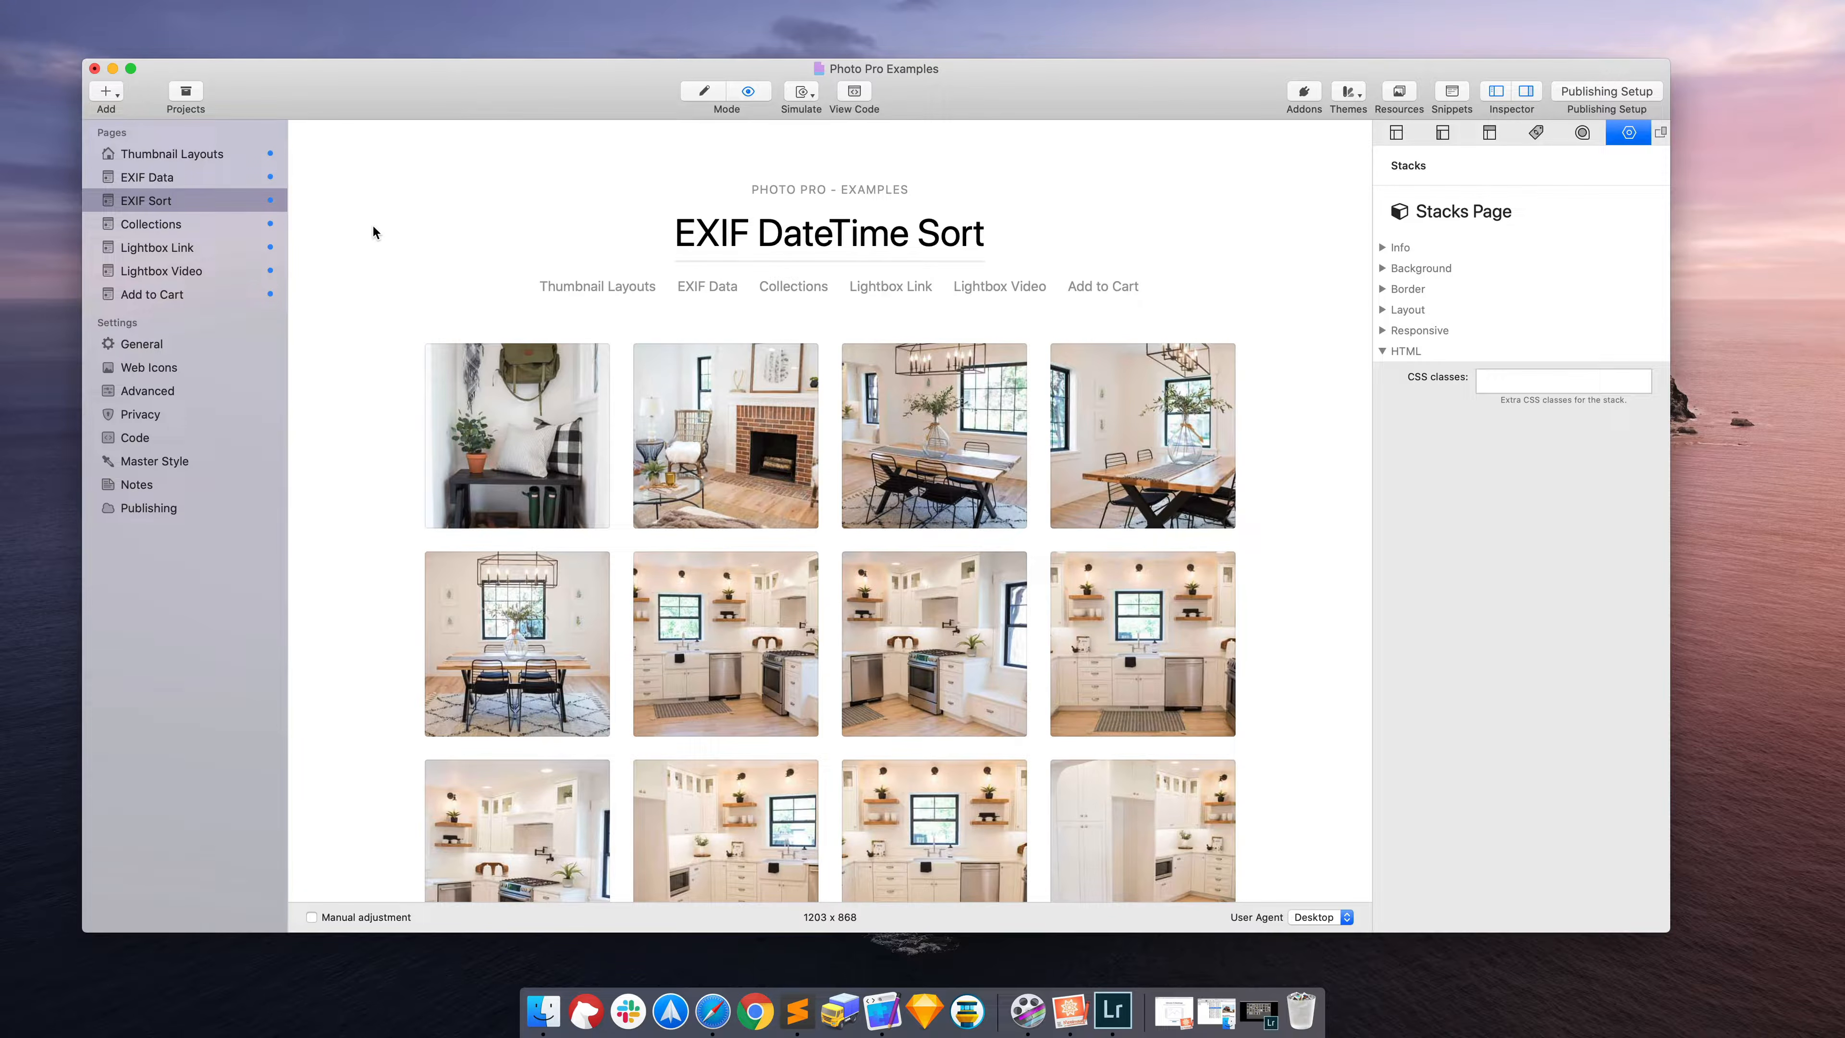
scroll(372, 239, down, 4)
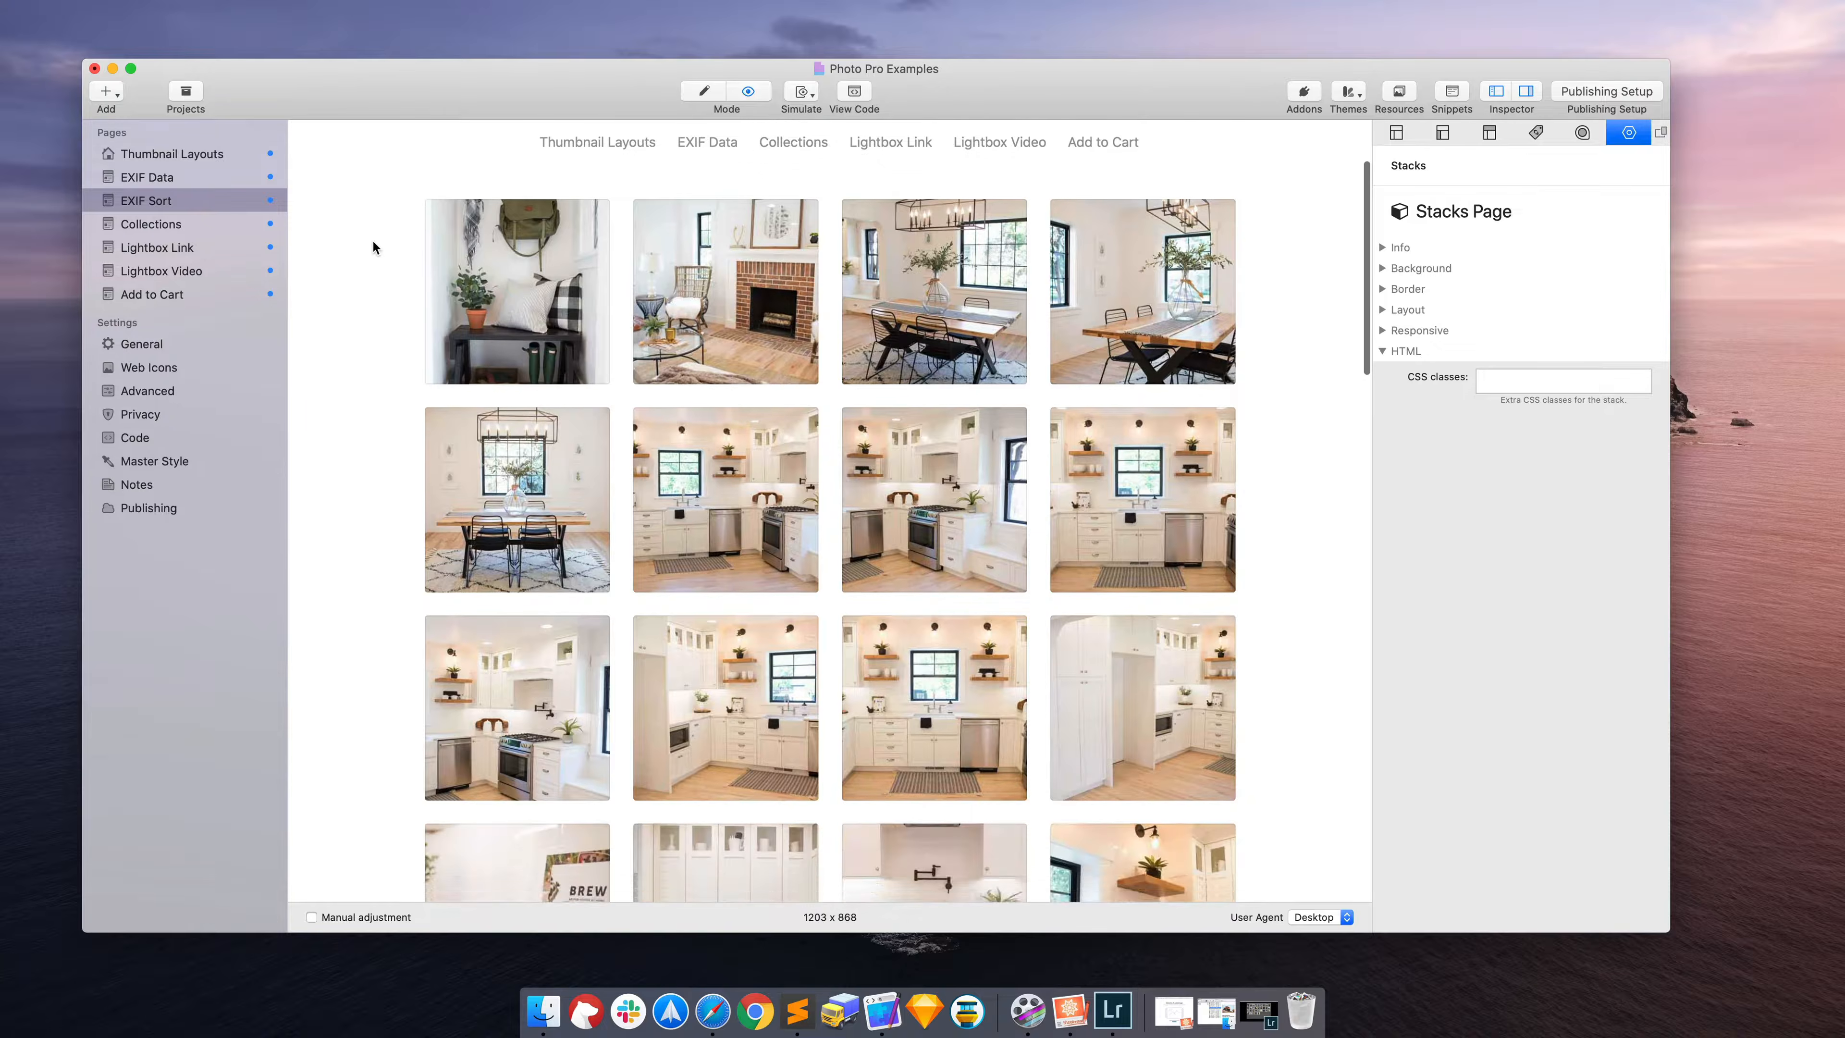
scroll(372, 242, down, 15)
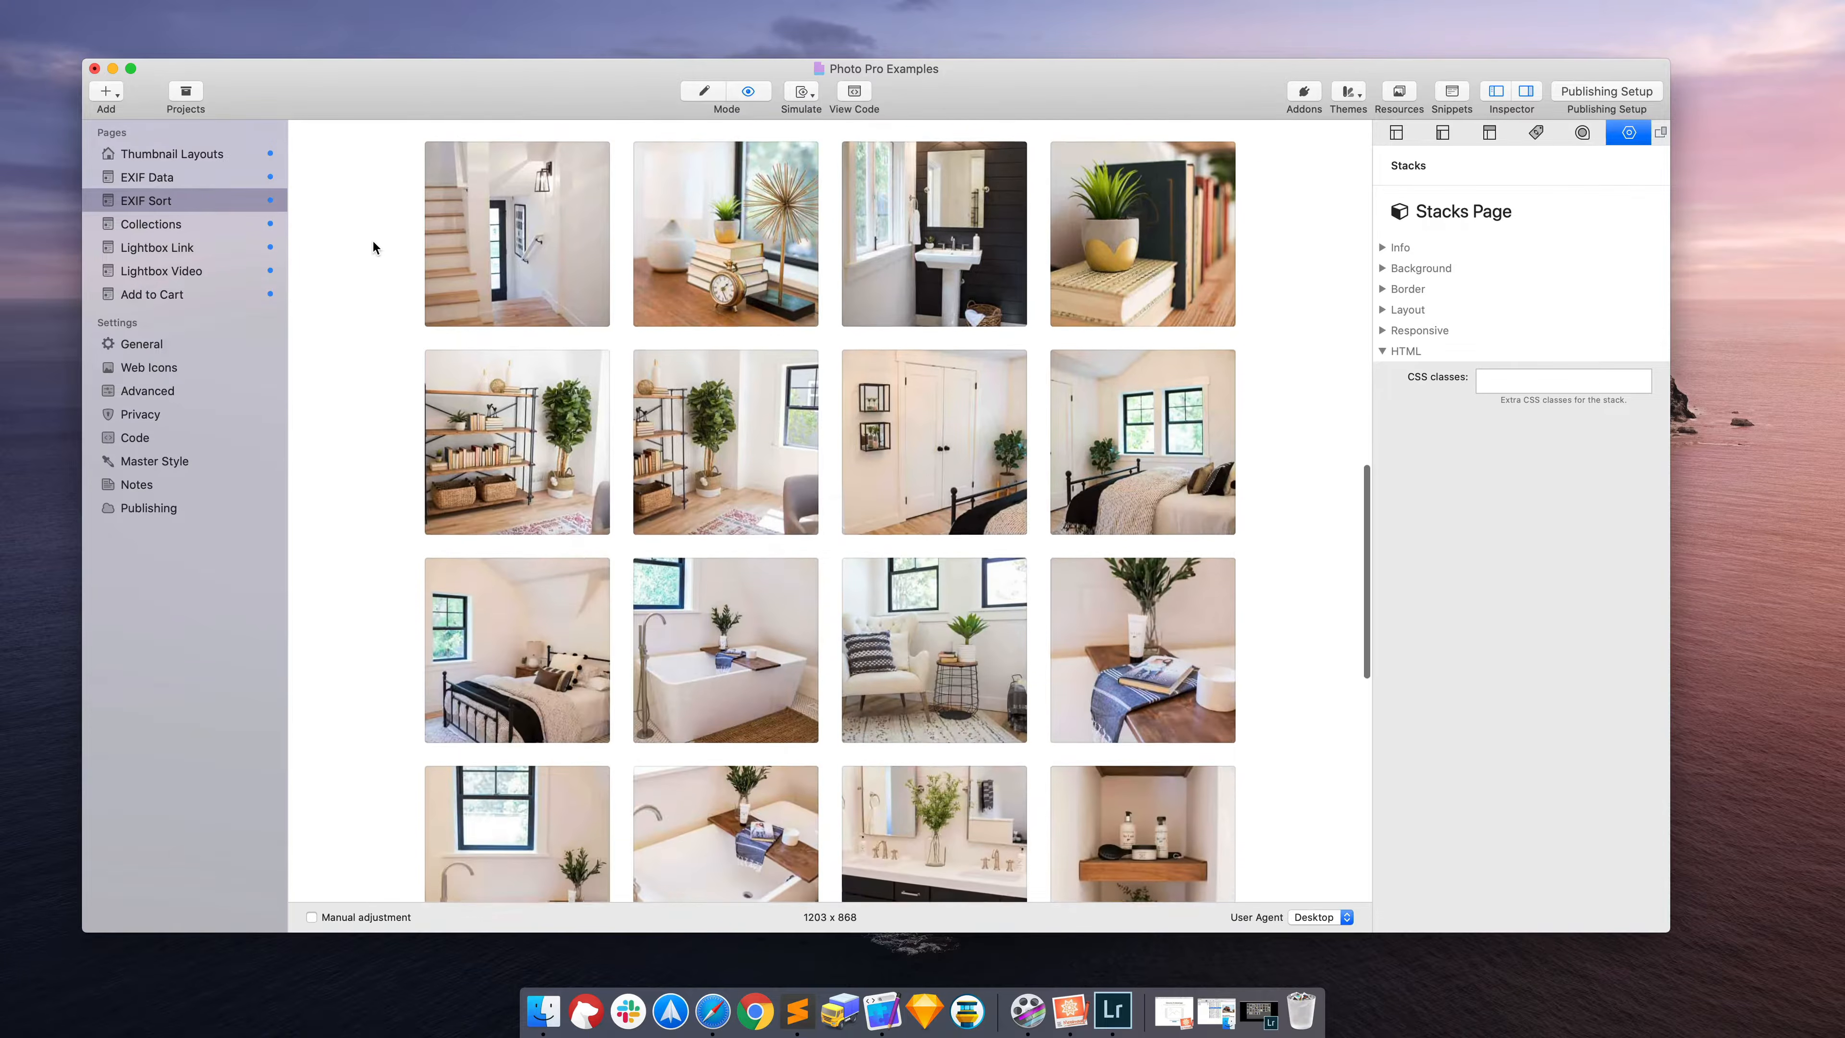
scroll(373, 247, down, 10)
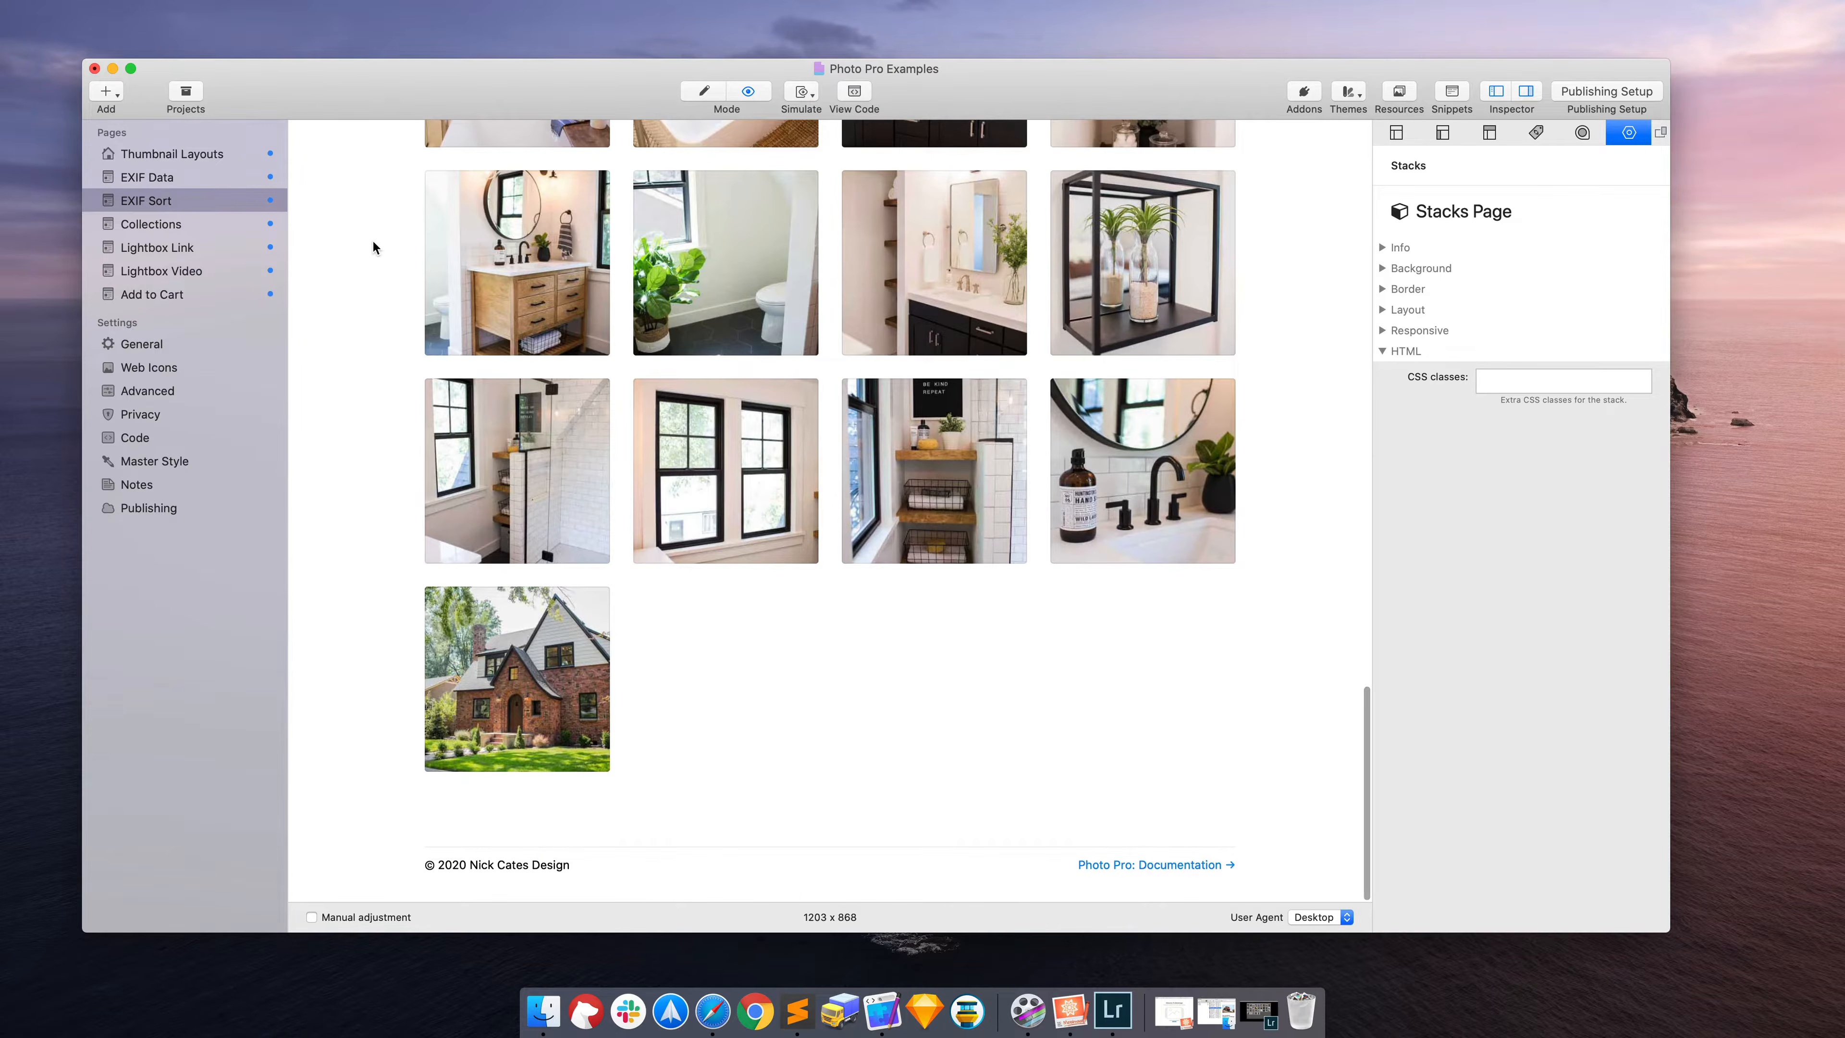
scroll(373, 242, up, 20)
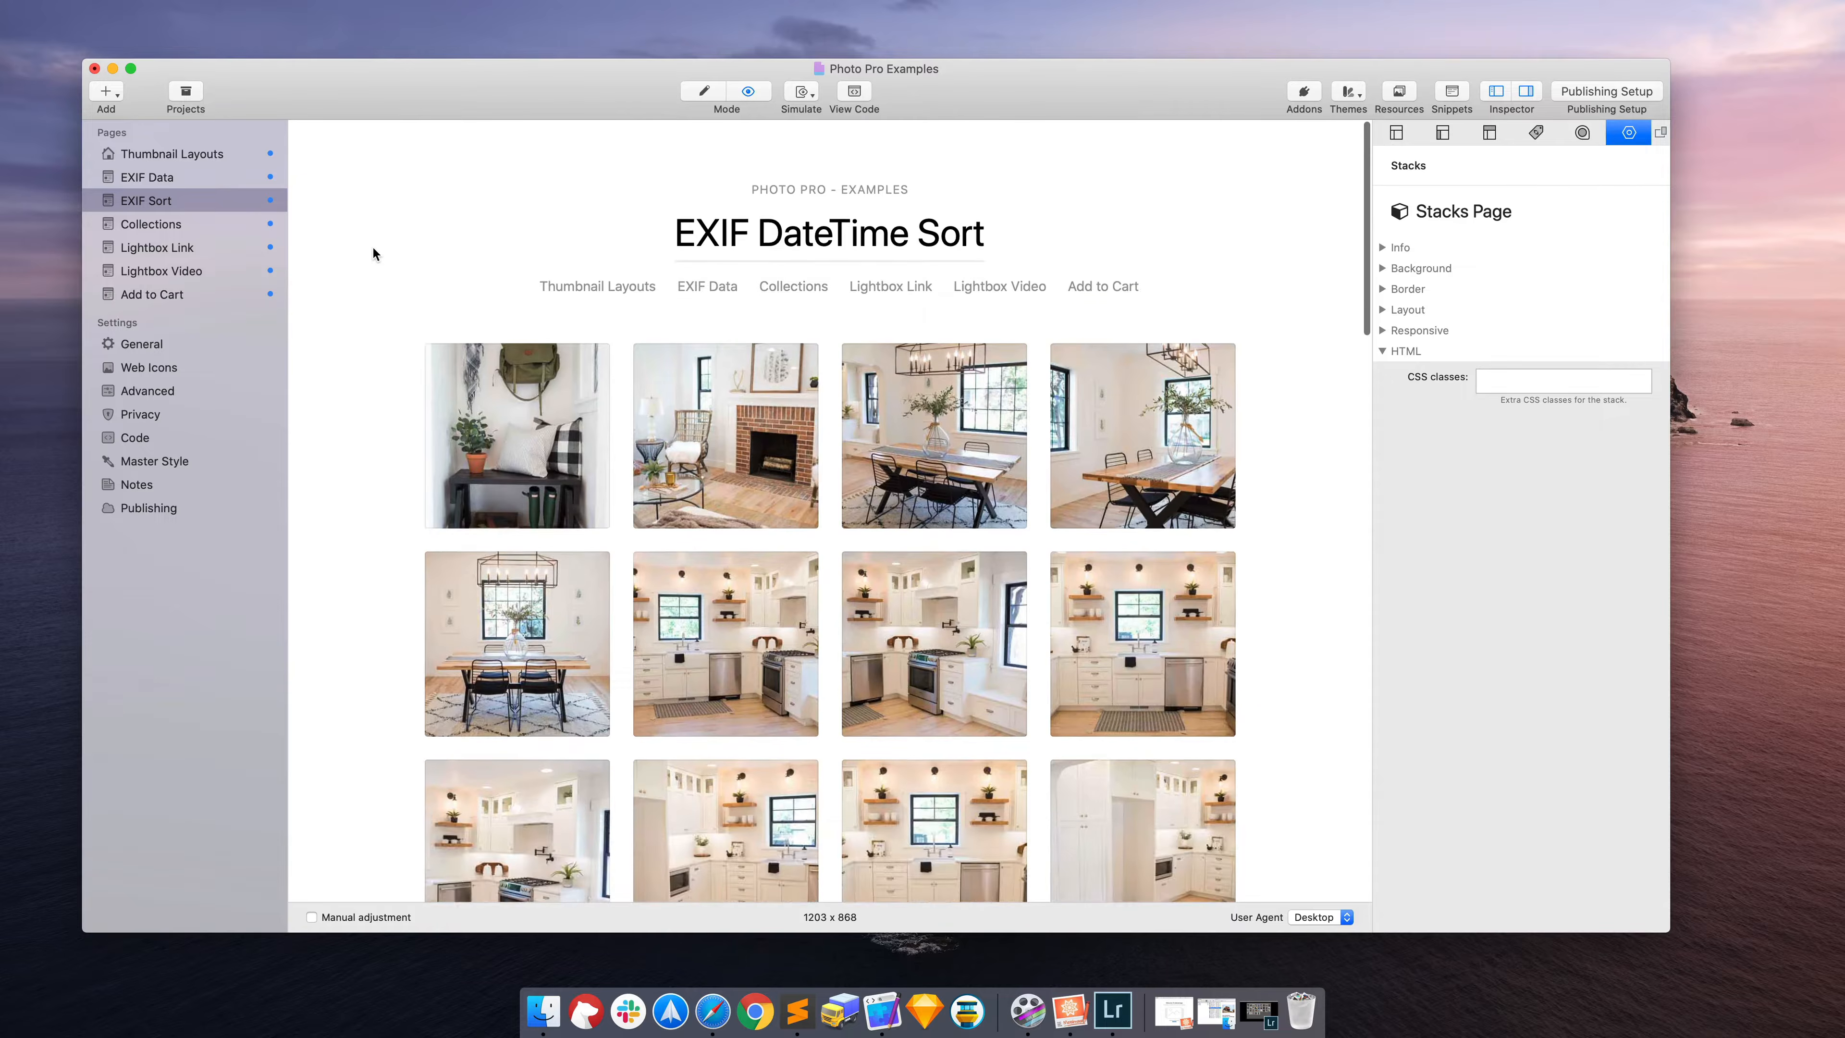
Step: Examine the file-number captions on the EXIF Sort thumbnails in sequence, through to the house exterior photo
scroll(373, 247, down, 2)
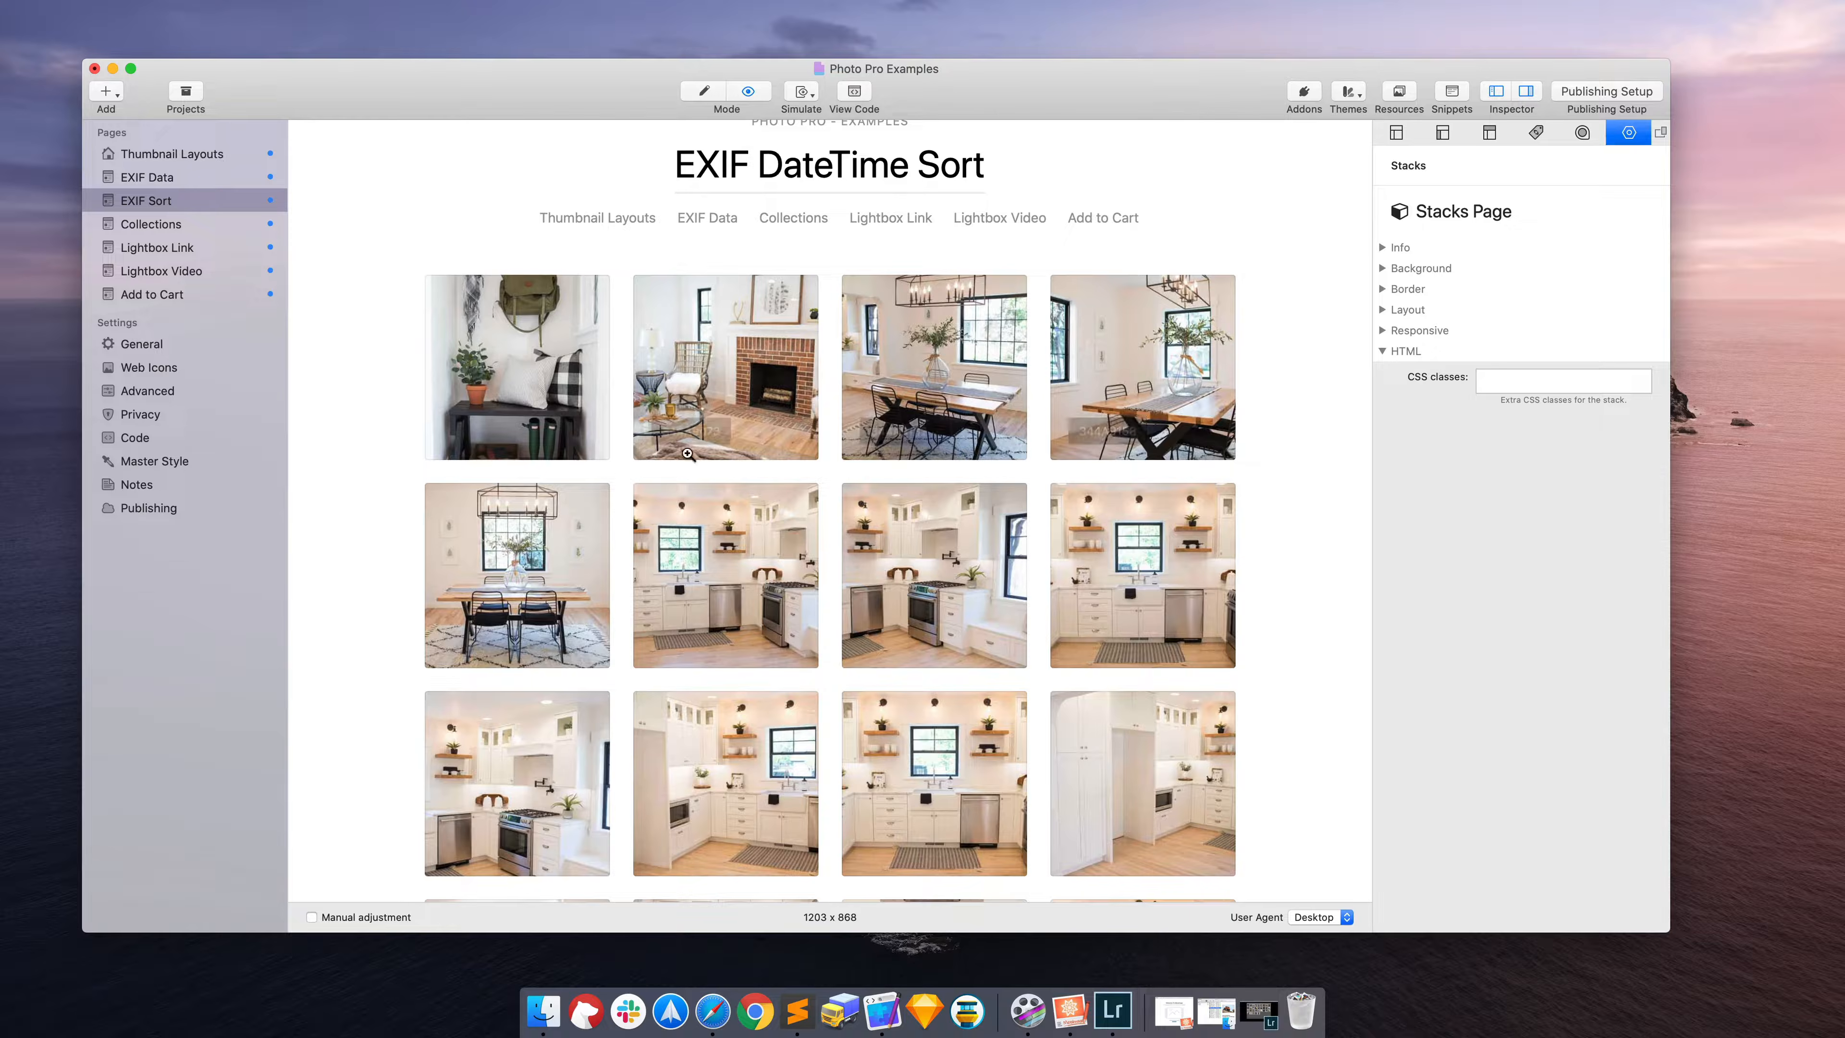
scroll(890, 381, down, 5)
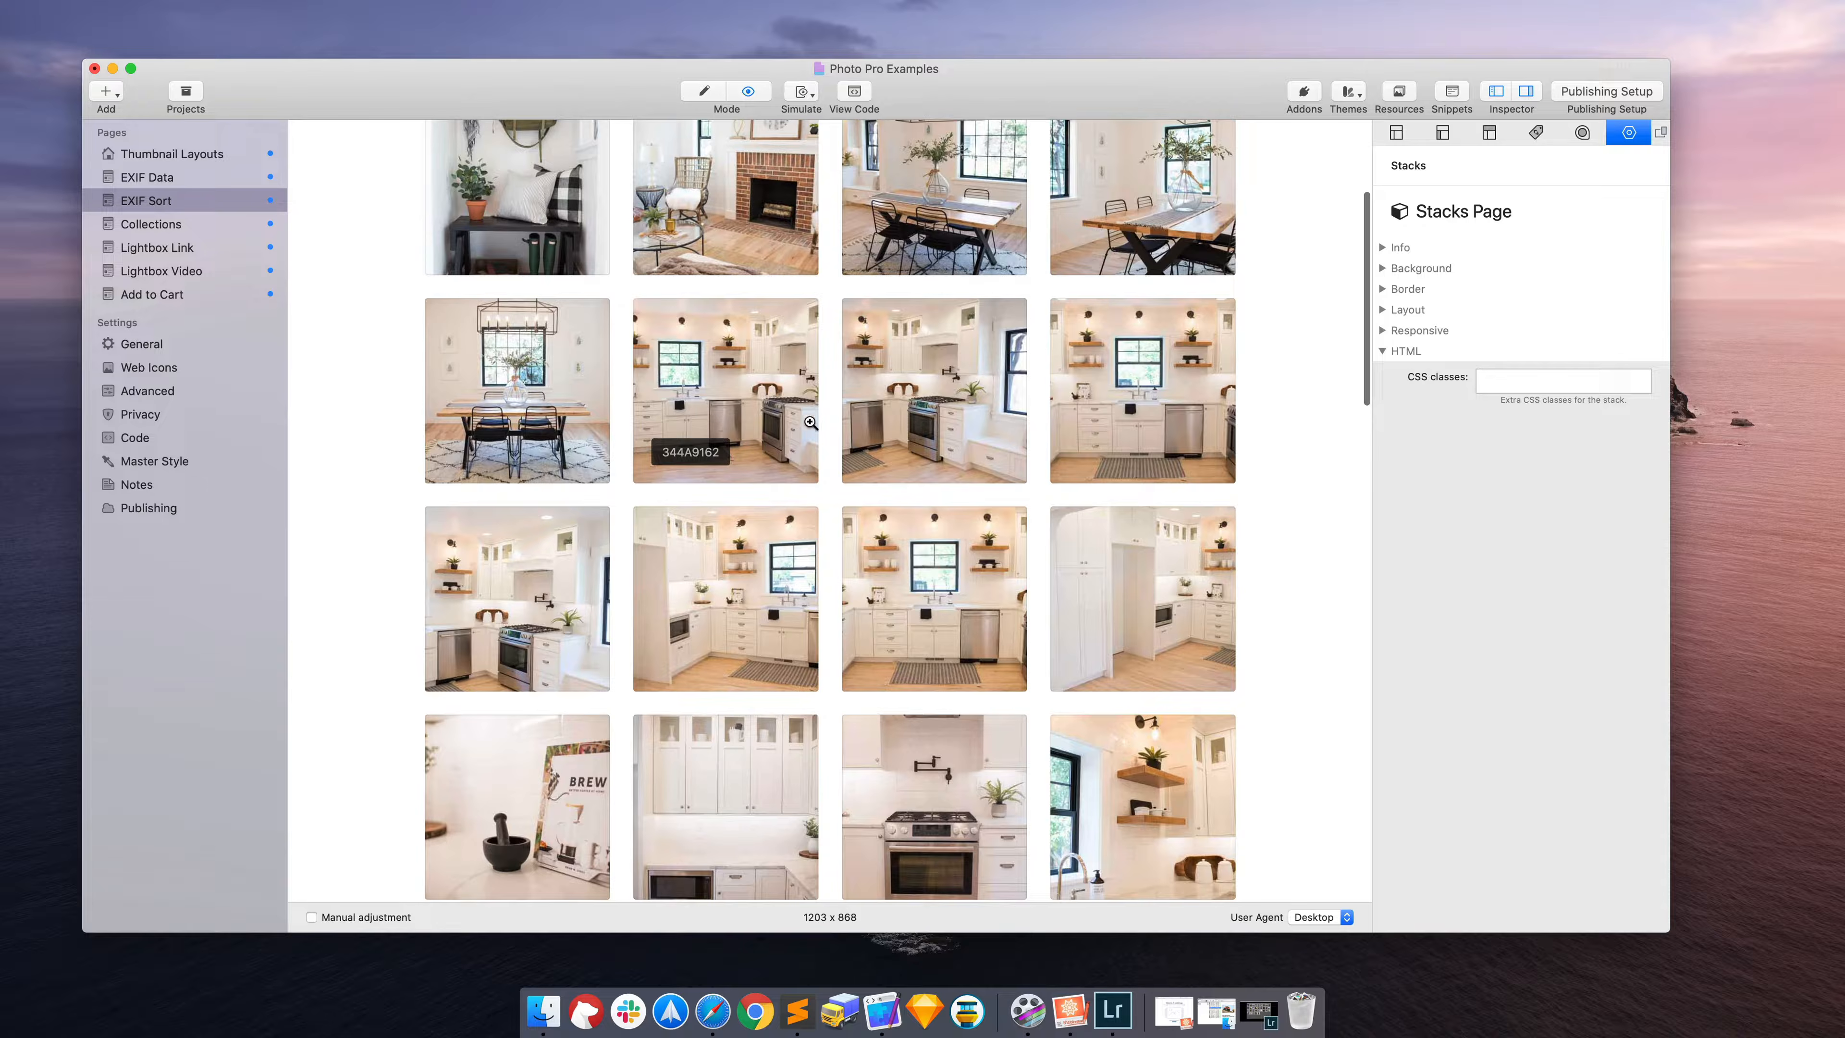
scroll(1146, 432, down, 1)
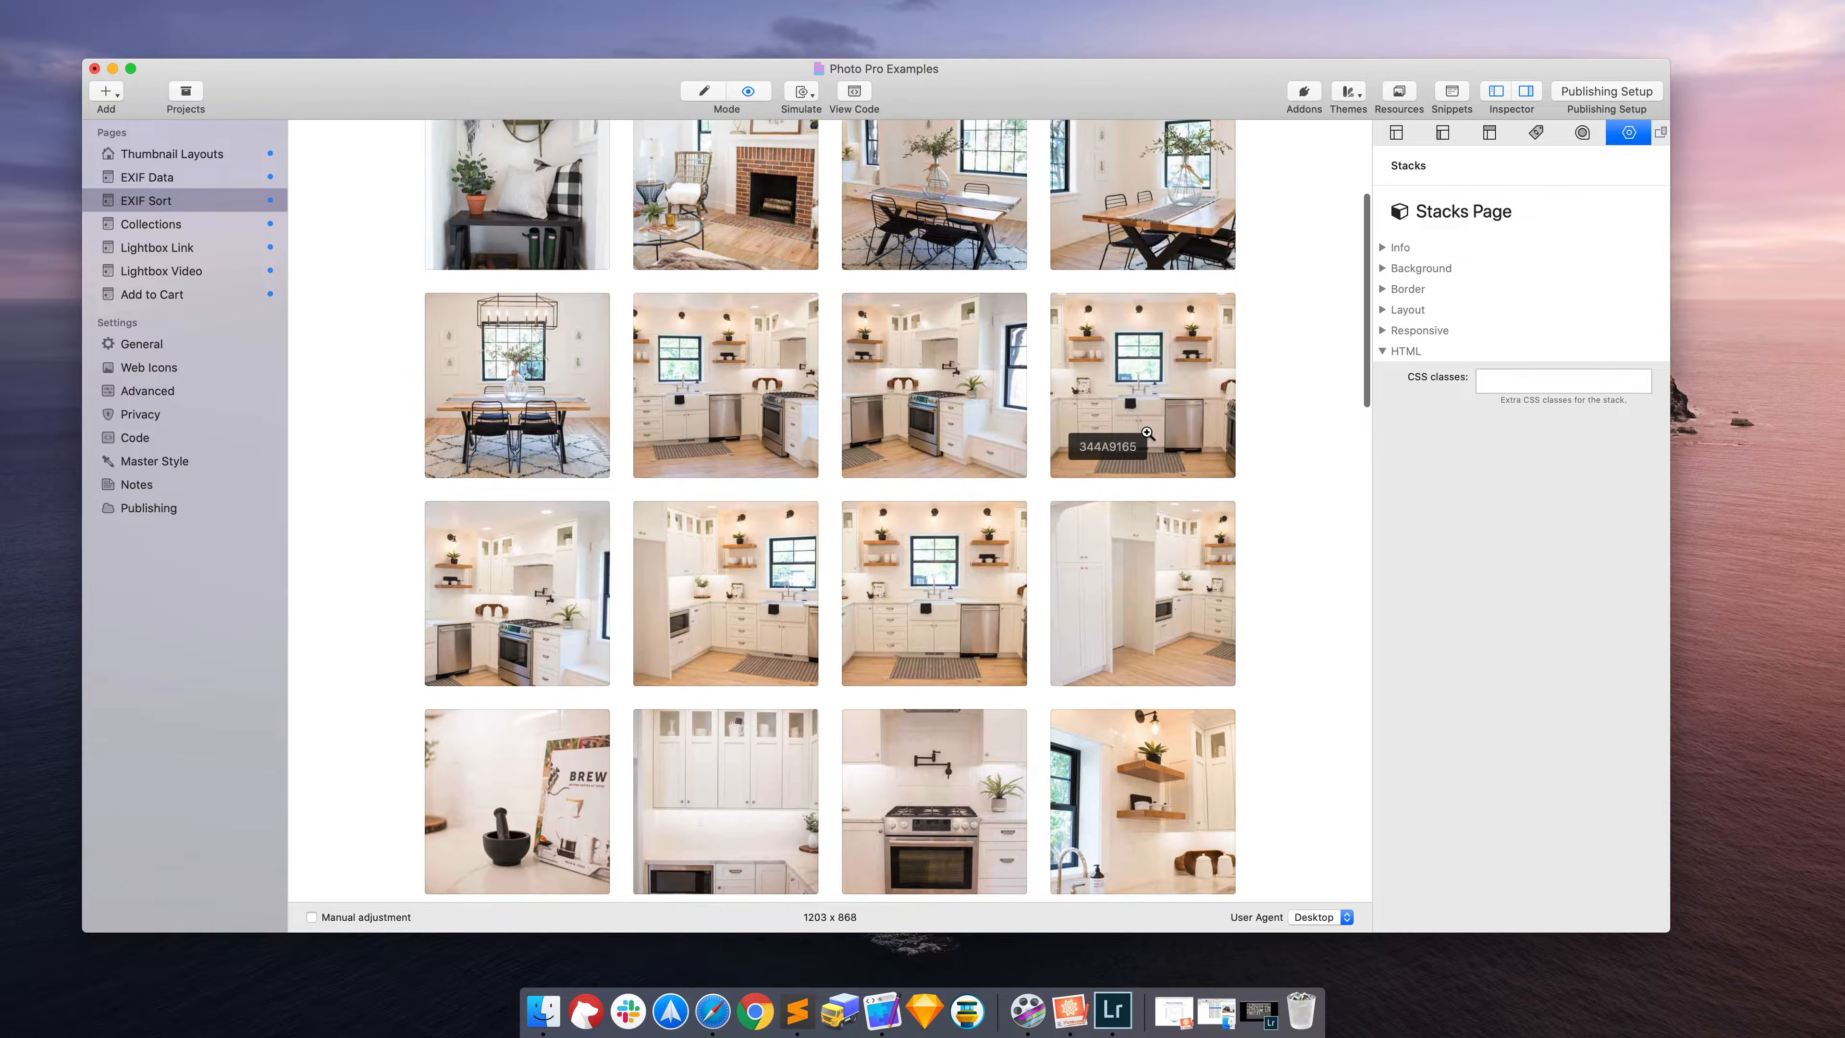
scroll(840, 589, down, 3)
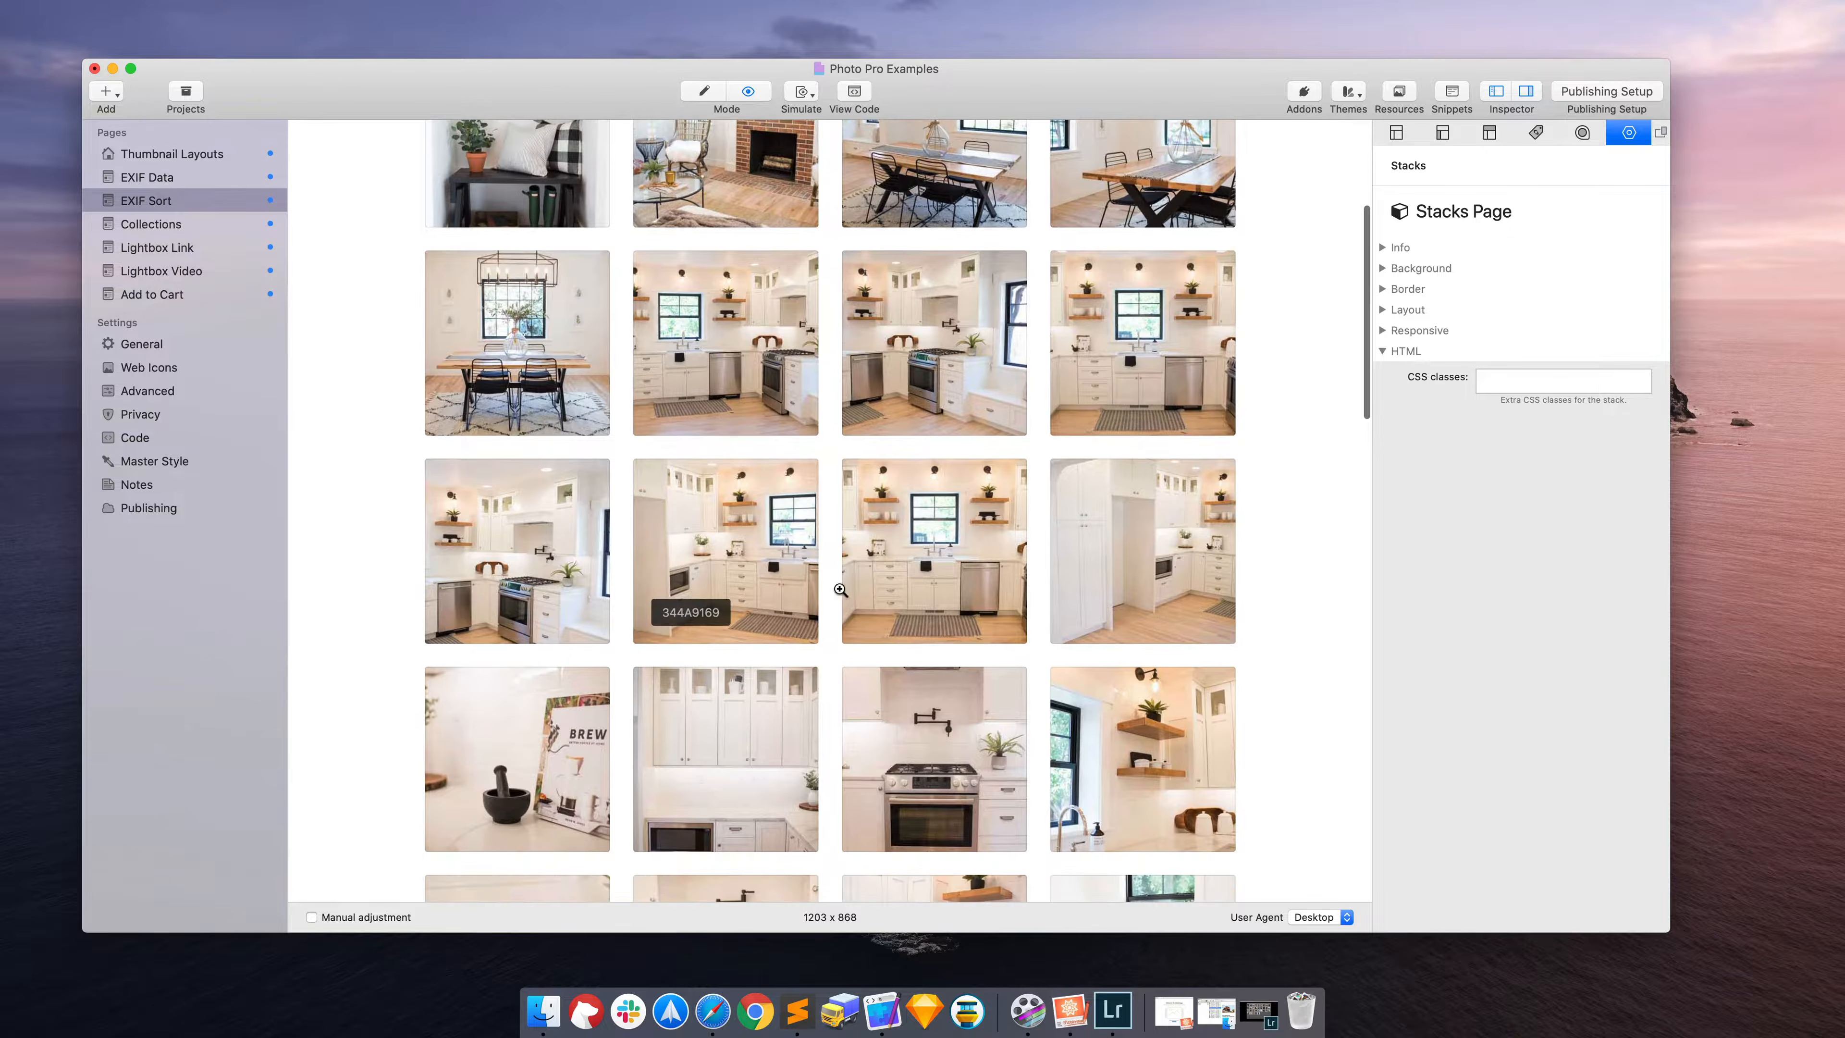
scroll(837, 581, down, 10)
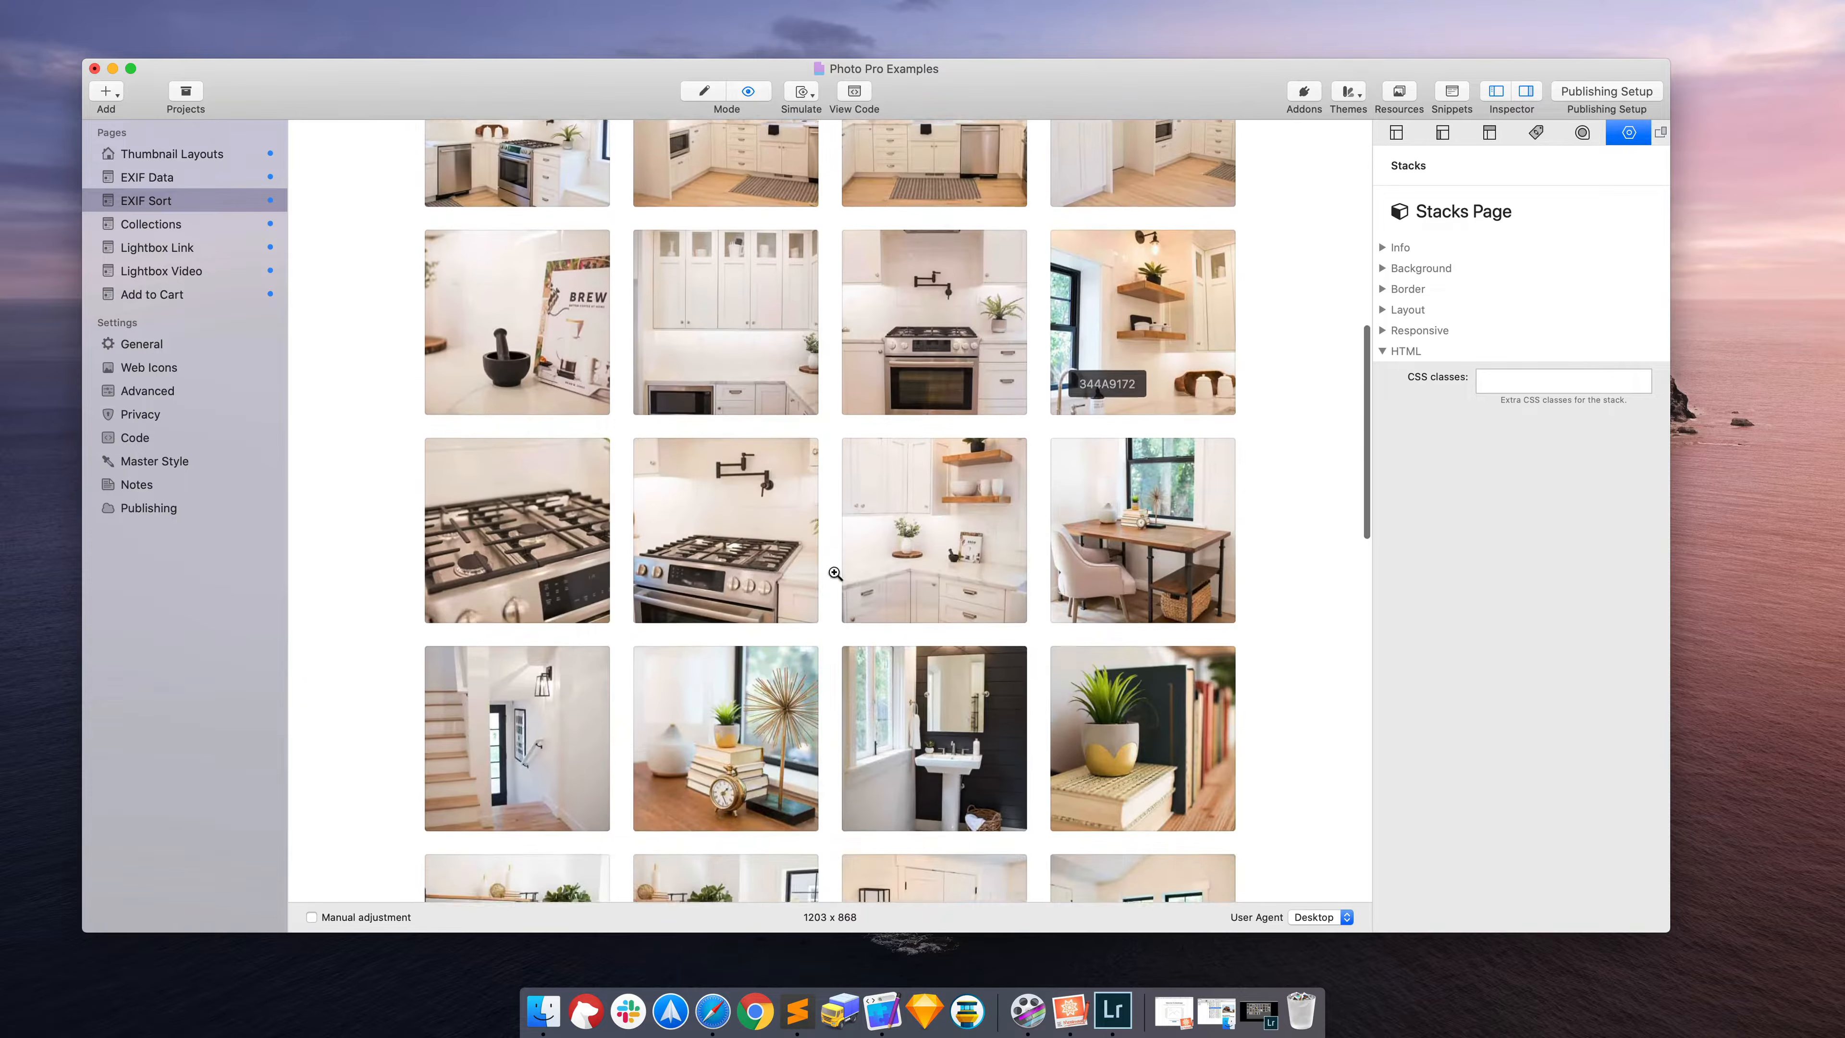
scroll(835, 573, down, 20)
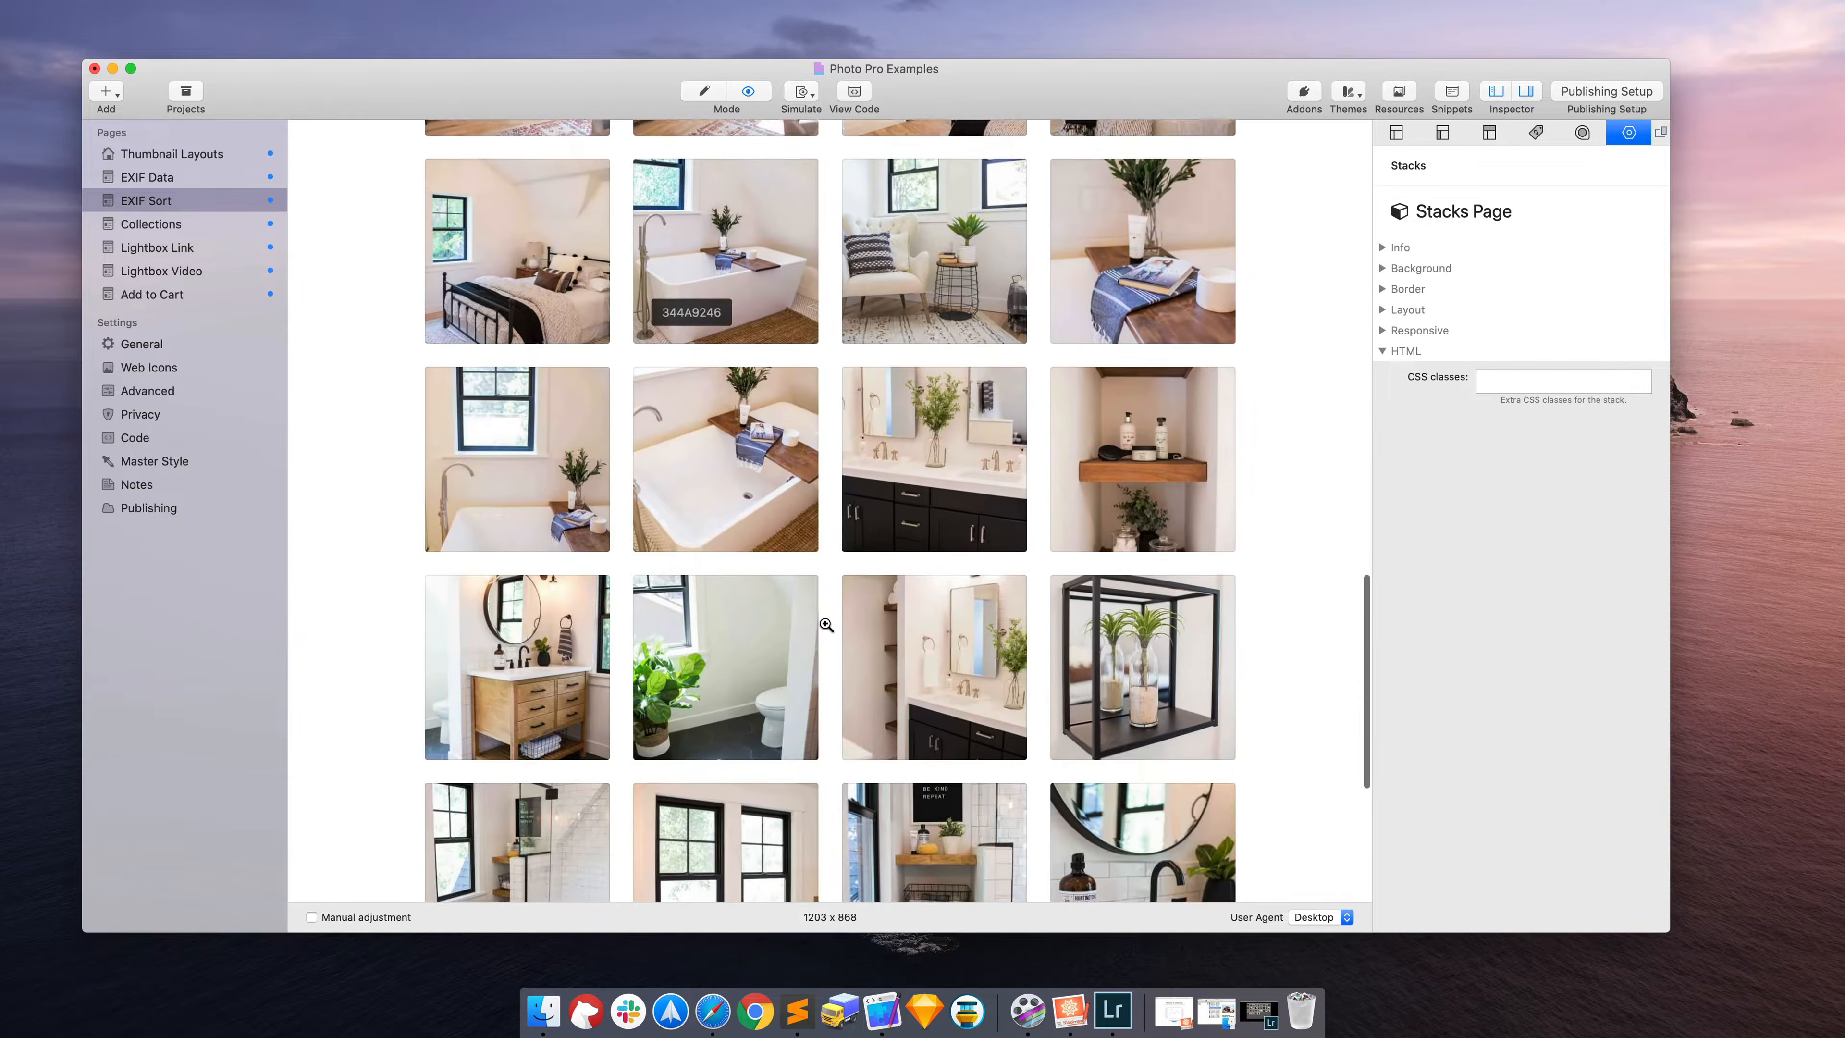
scroll(826, 625, down, 8)
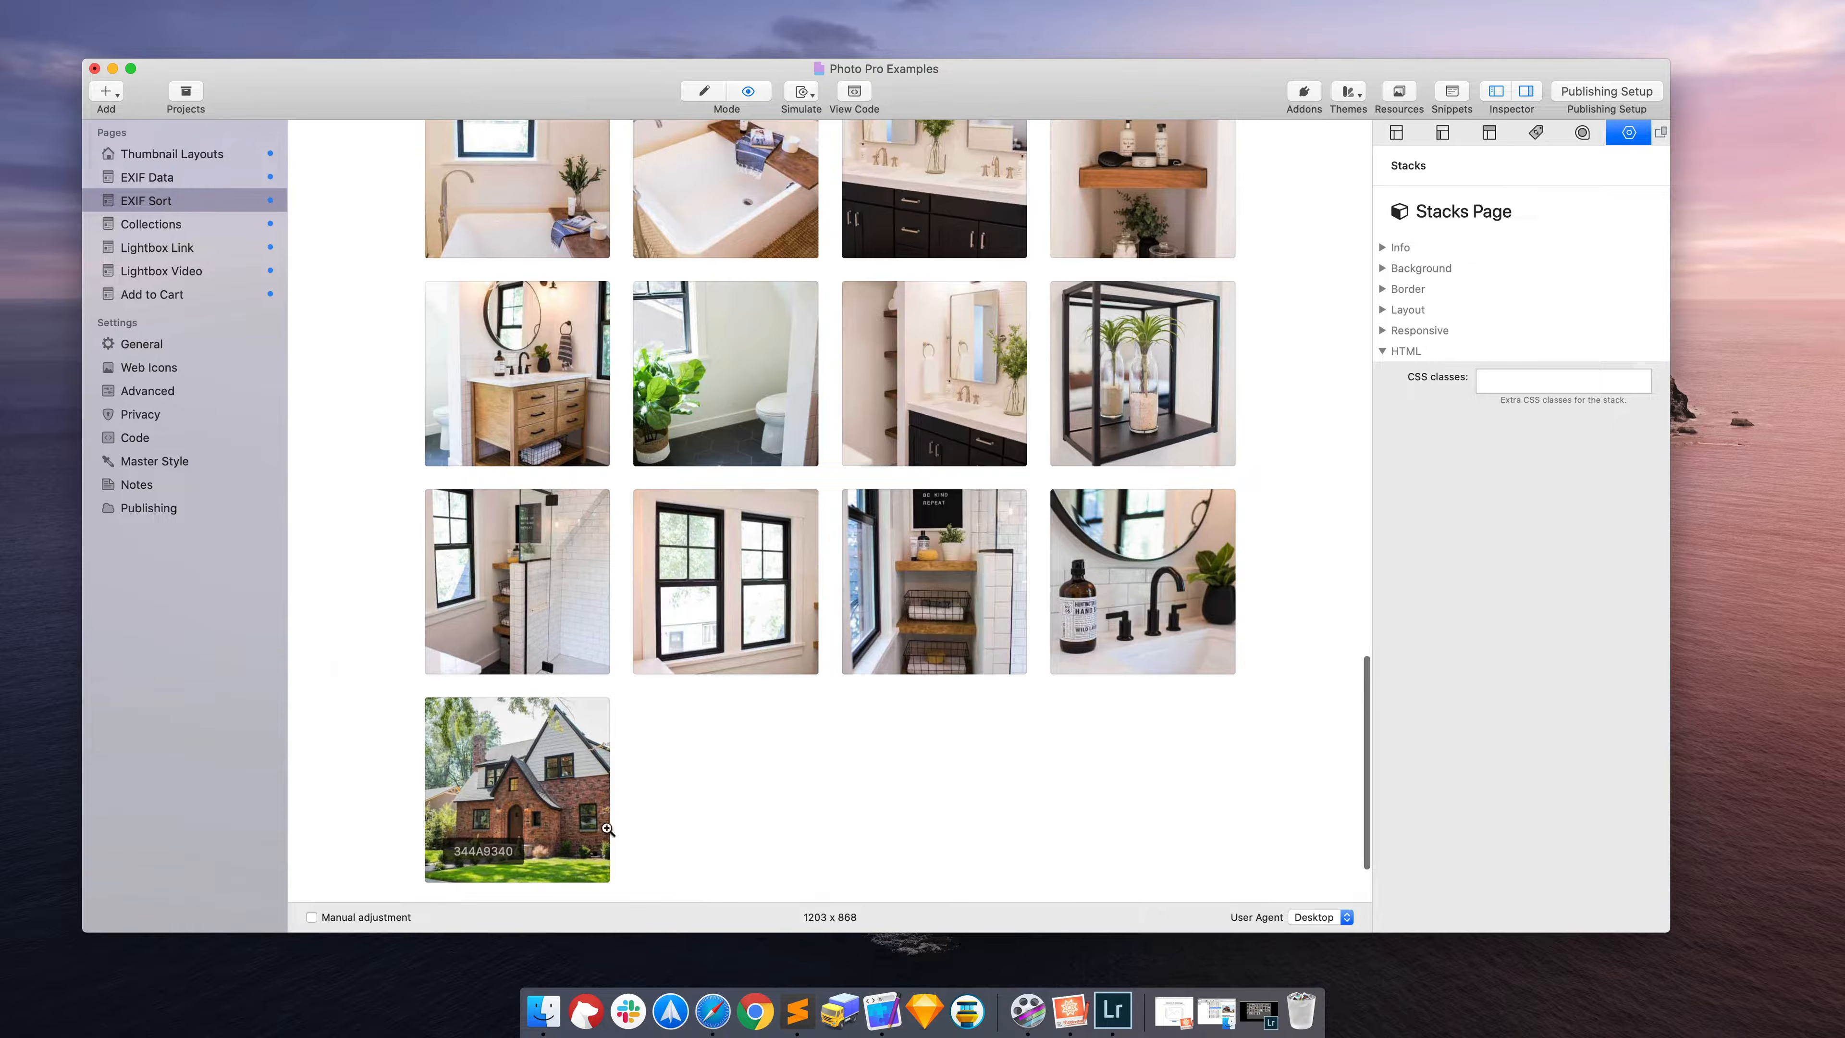
scroll(900, 775, up, 20)
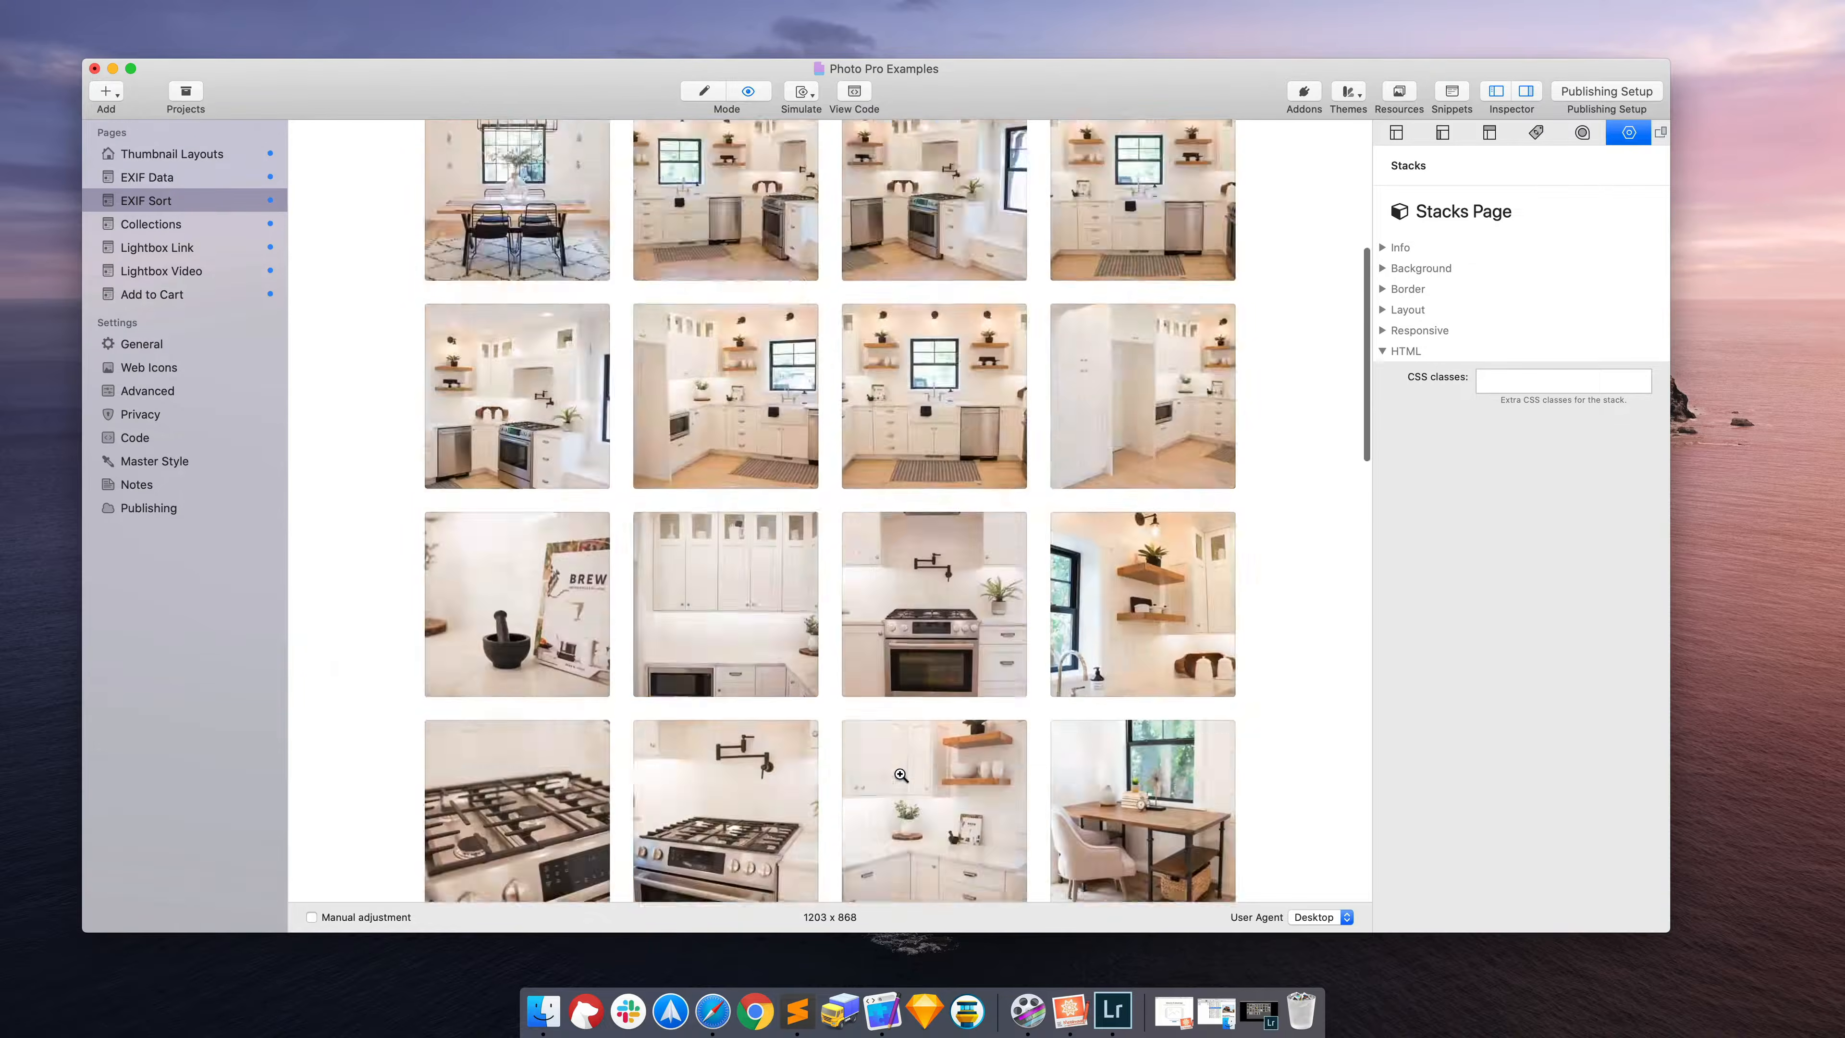
scroll(901, 775, up, 10)
Step: Select the EXIF Meta Captions group in edit mode to show its settings, and return to the page preview
key(super+r)
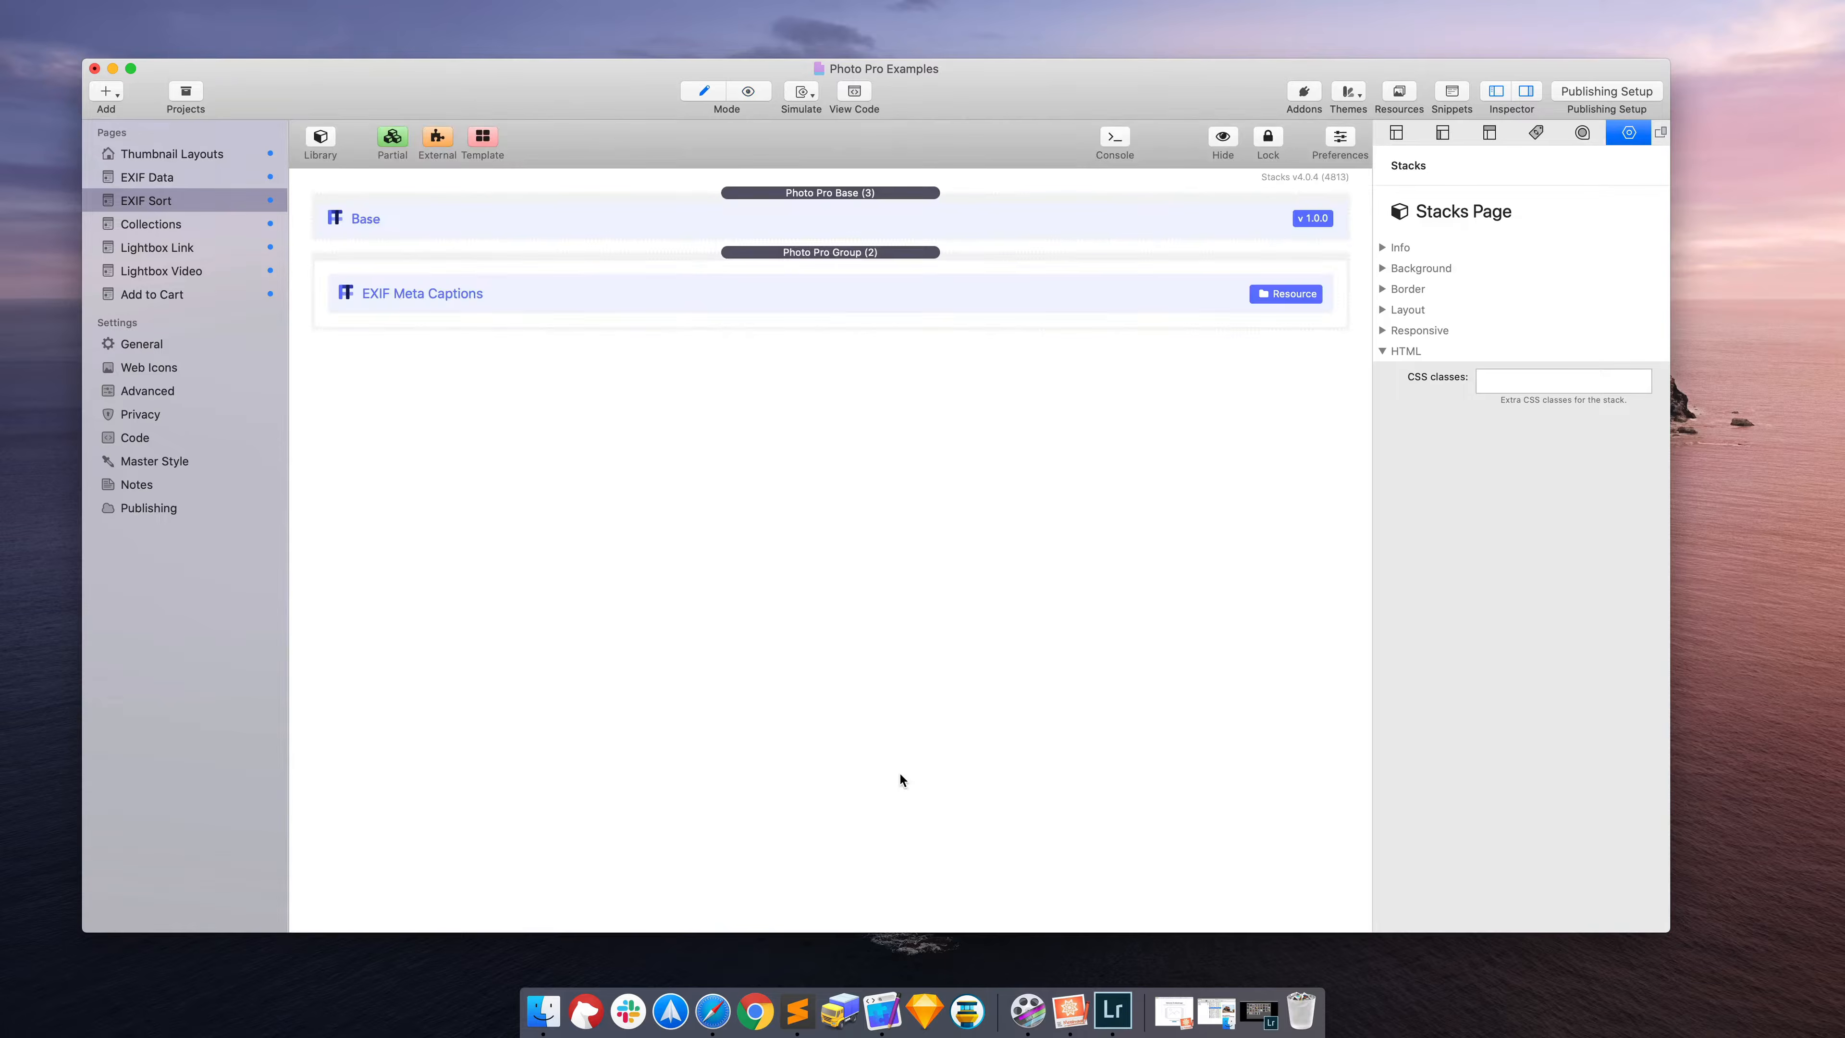
click(628, 296)
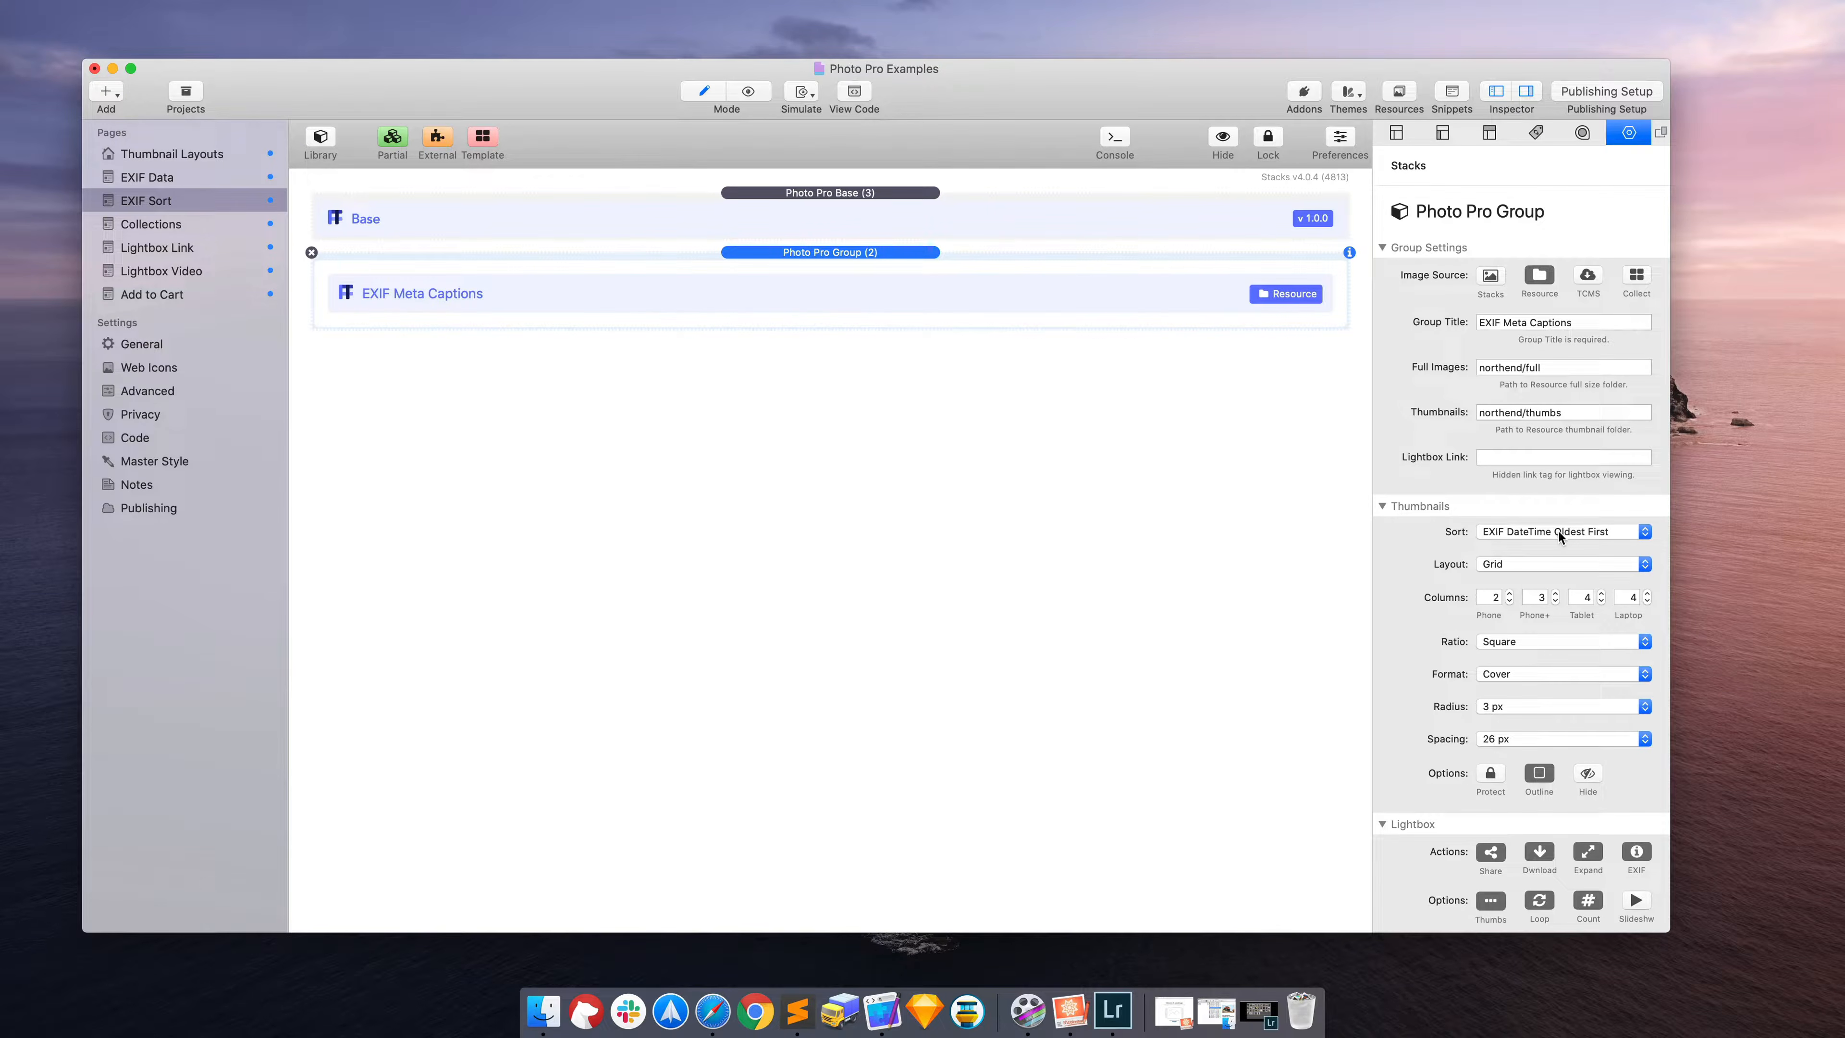
key(super+r)
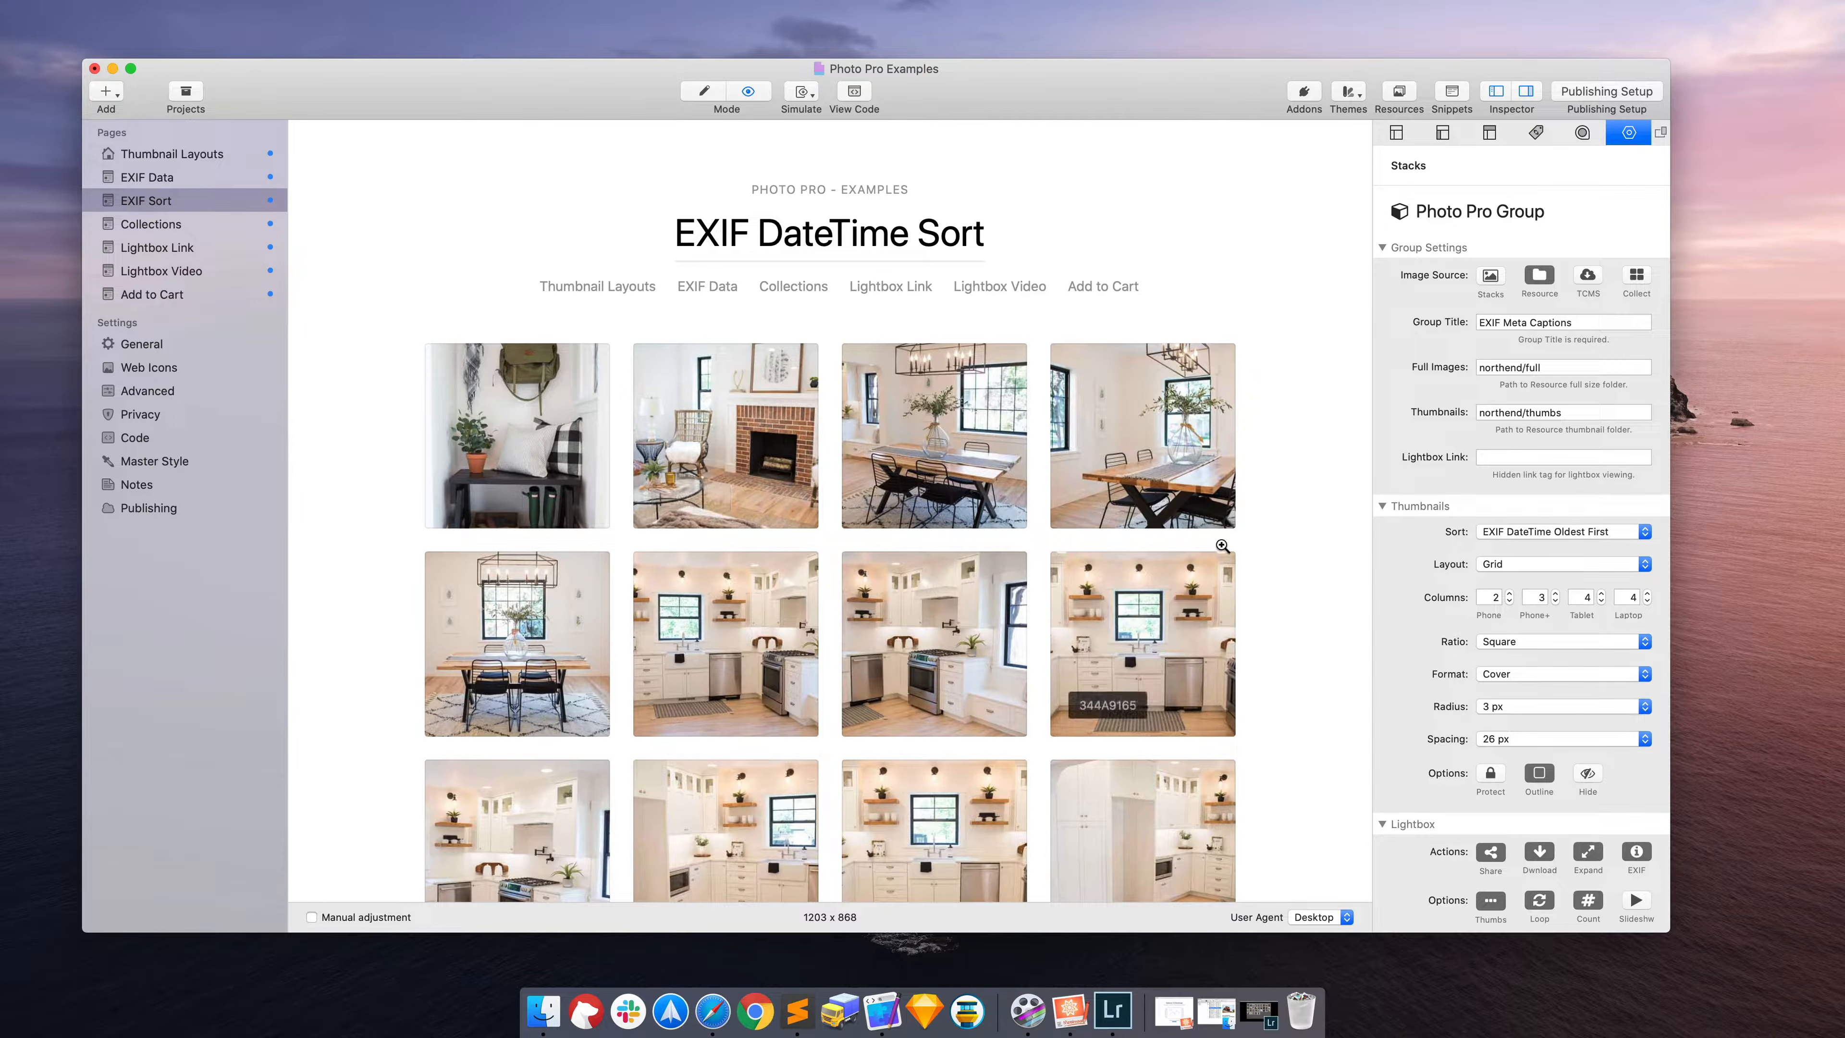
Step: Set the group's thumbnail Sort to EXIF DateTime Newest First and check the image order through the gallery
click(1562, 535)
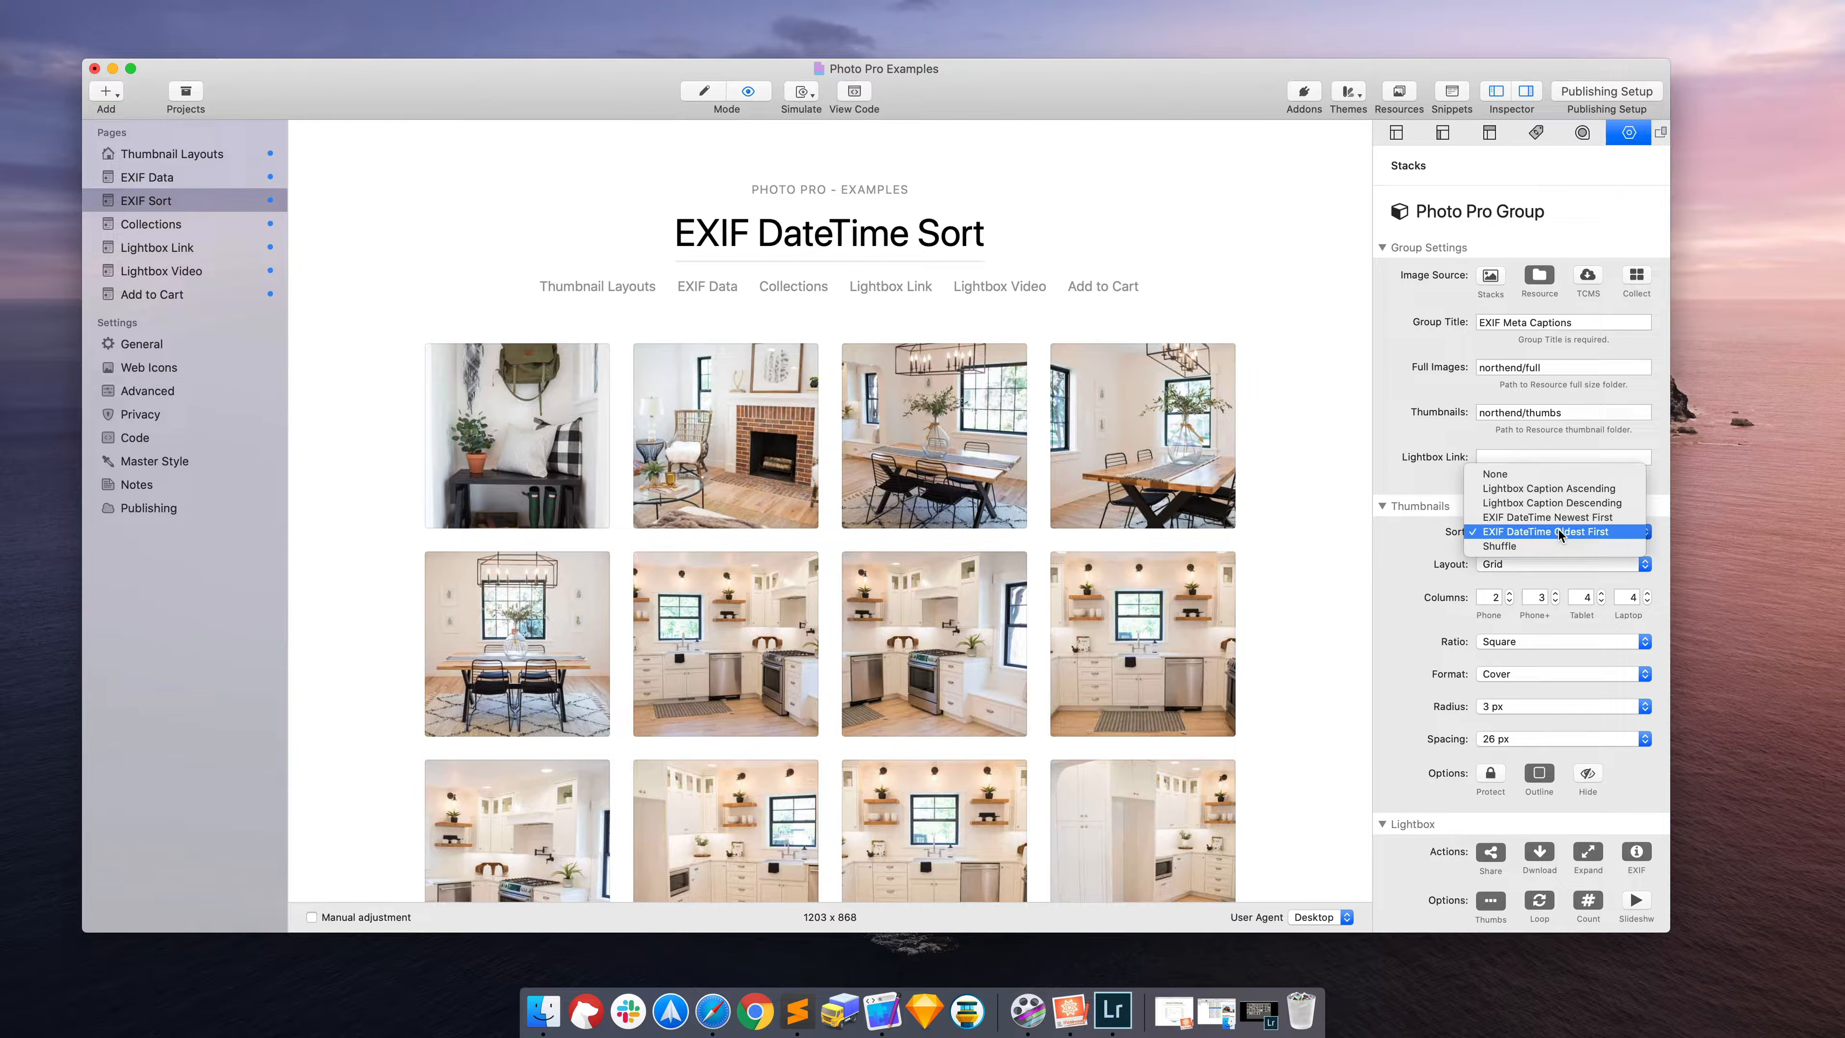
click(1583, 518)
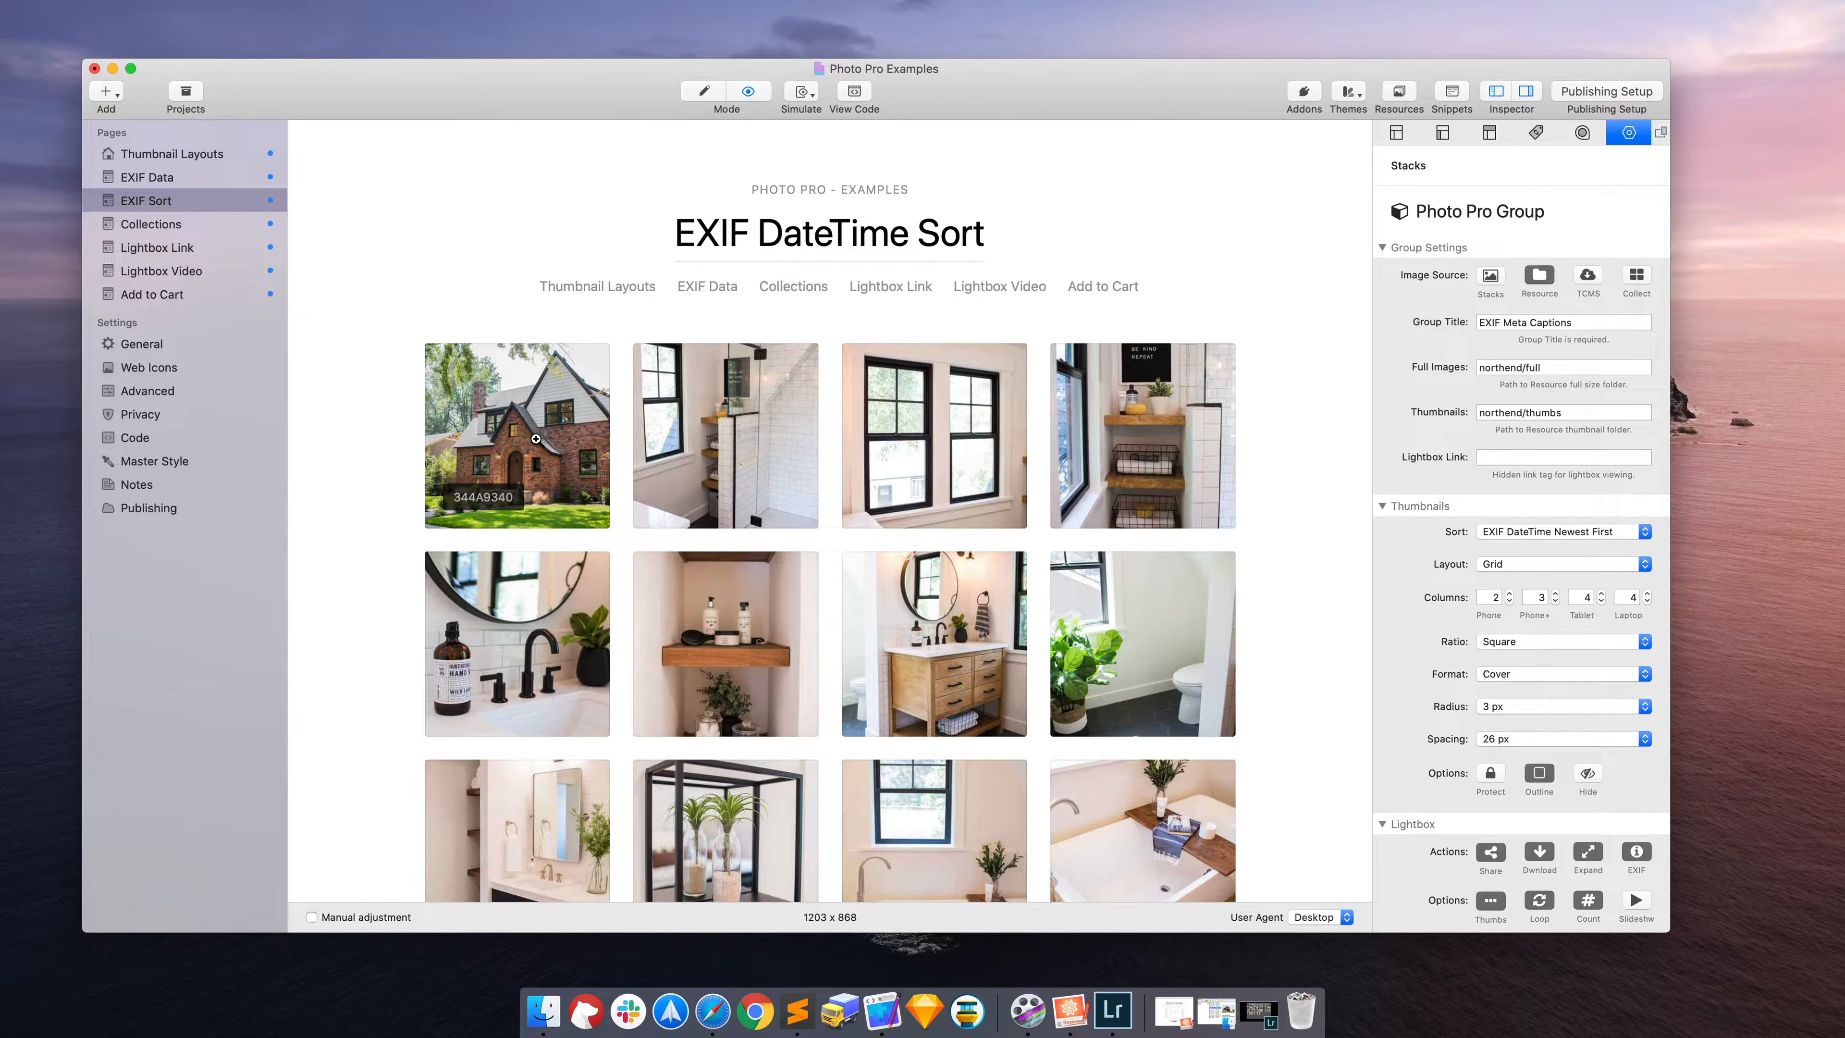
scroll(535, 438, down, 20)
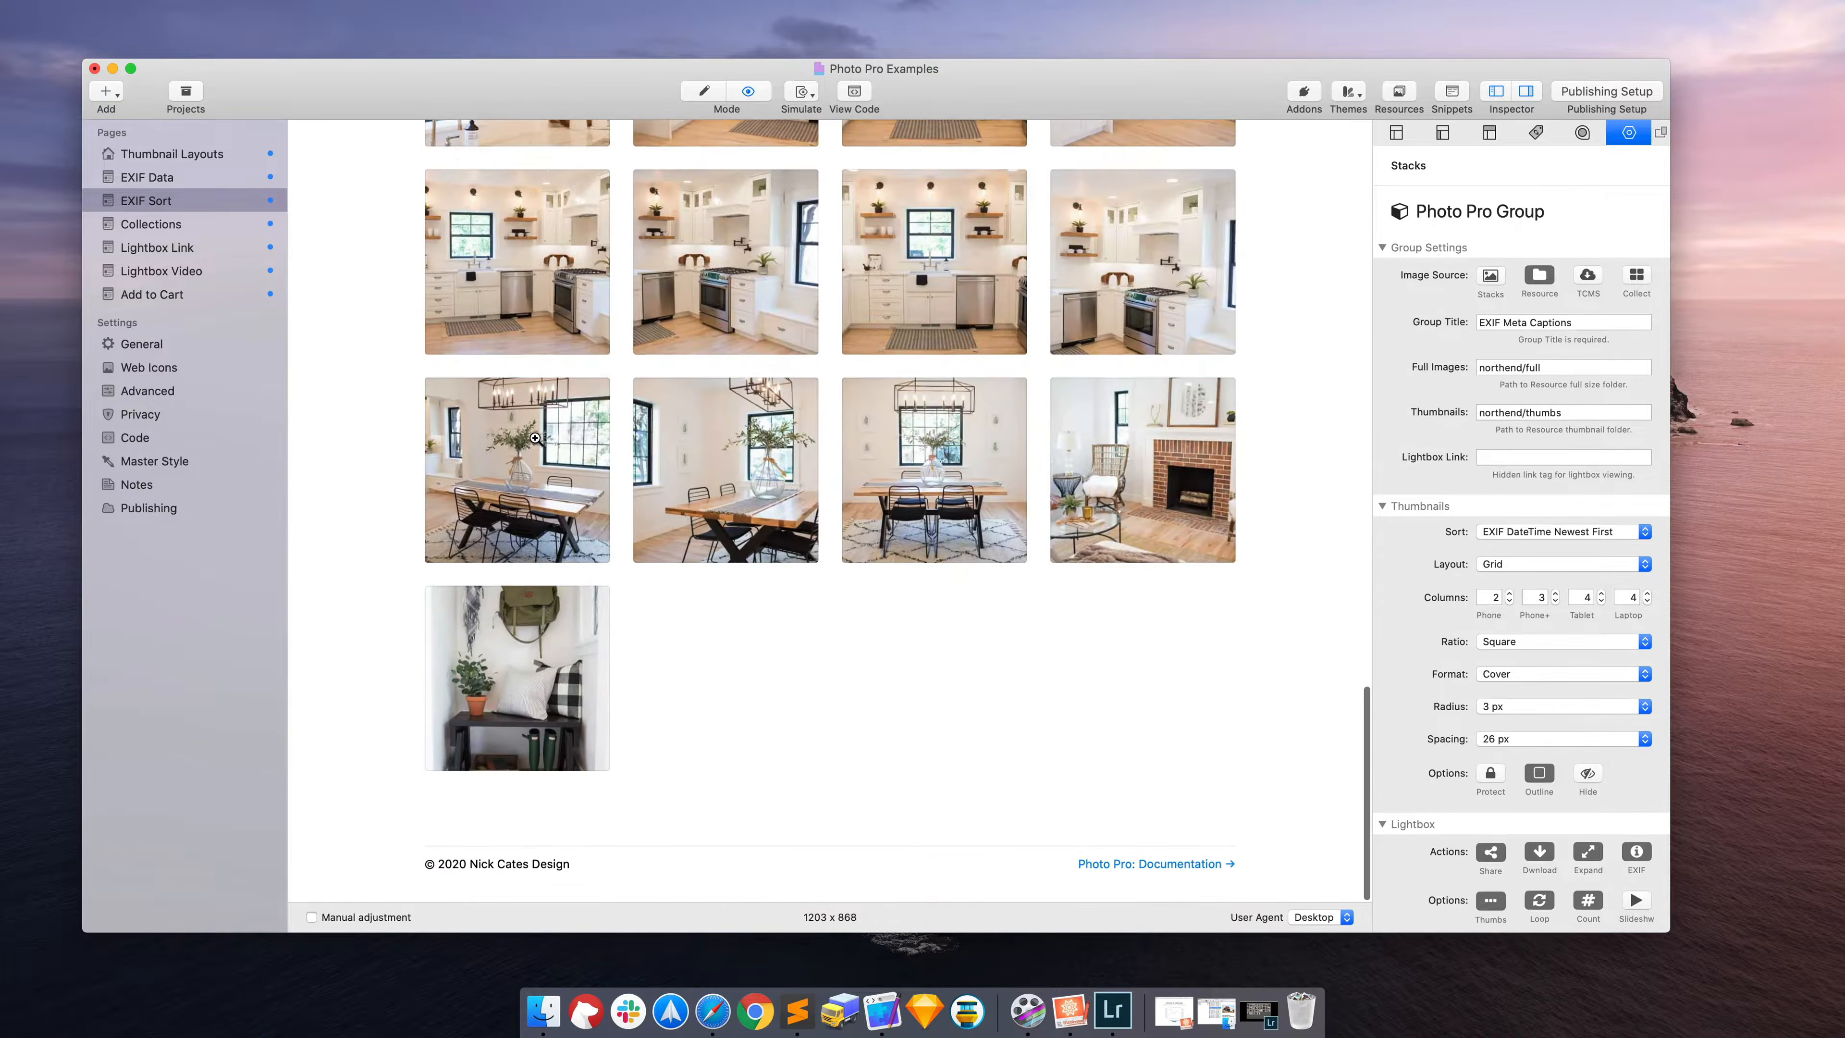
scroll(535, 438, up, 20)
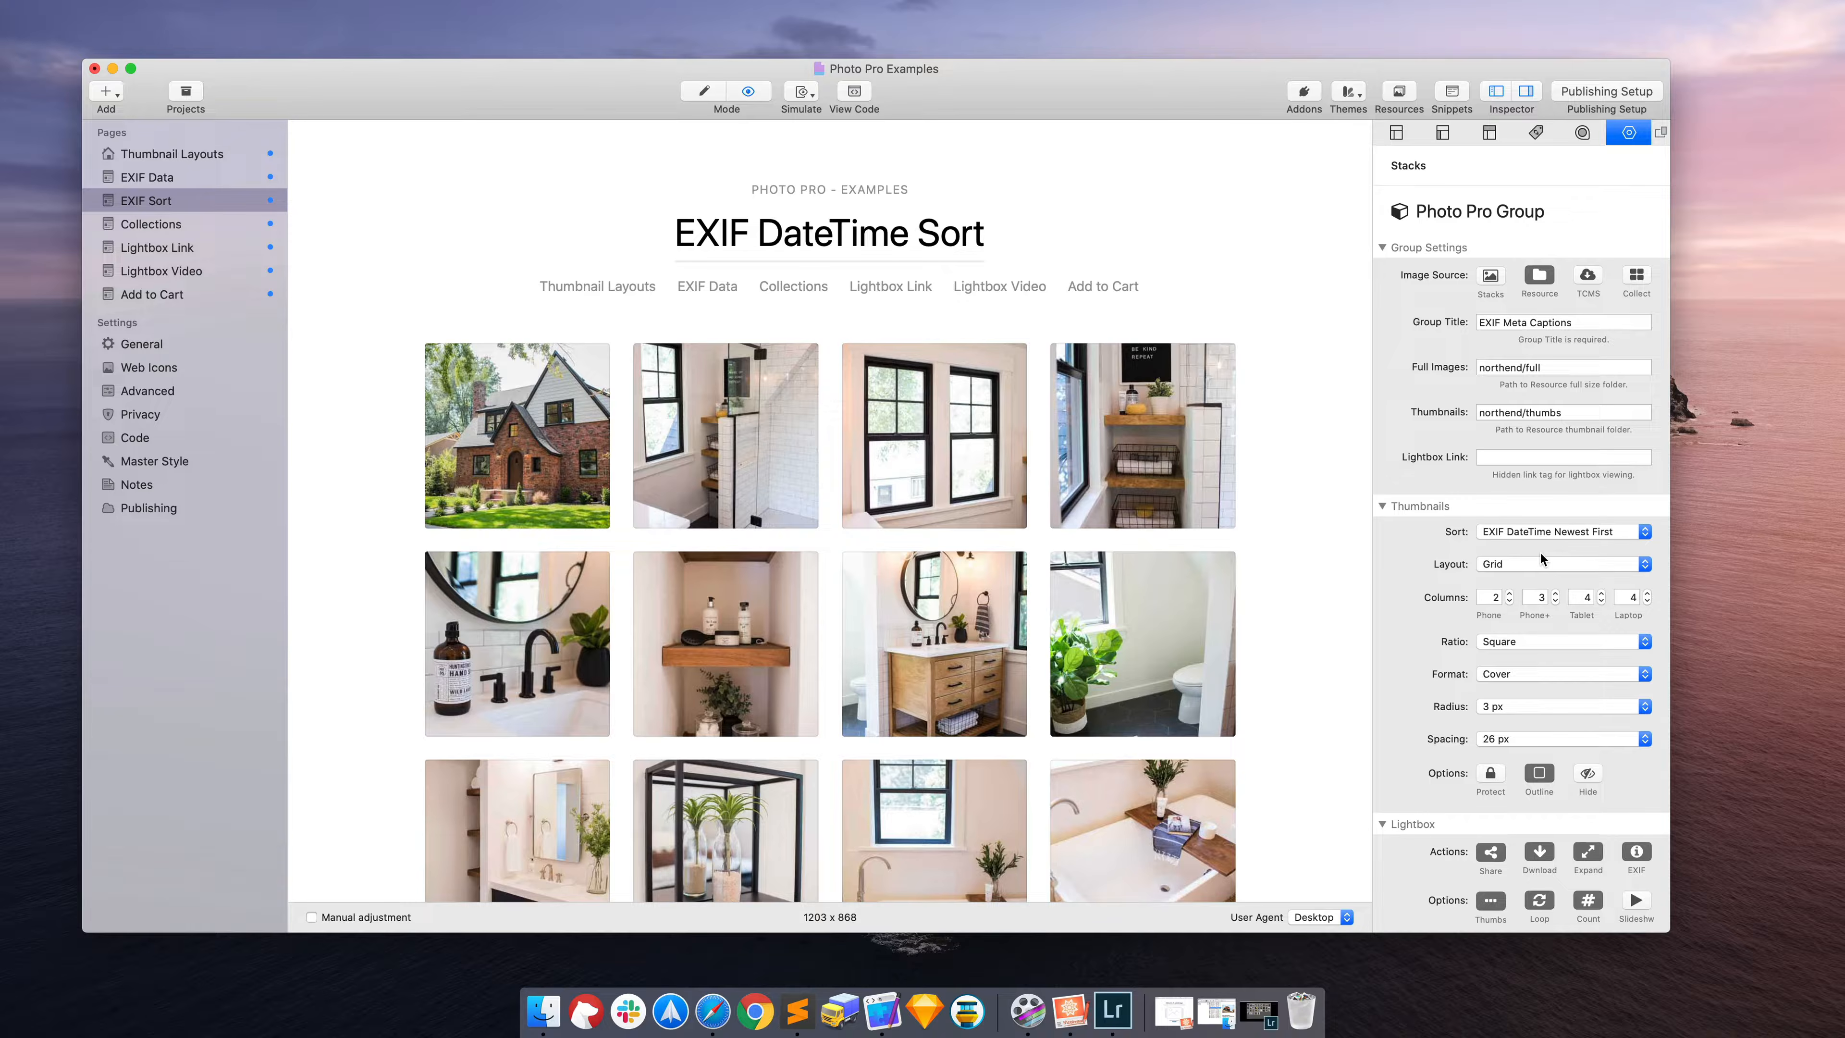
Step: Set the group's thumbnail Sort back to EXIF DateTime Oldest First
click(1548, 537)
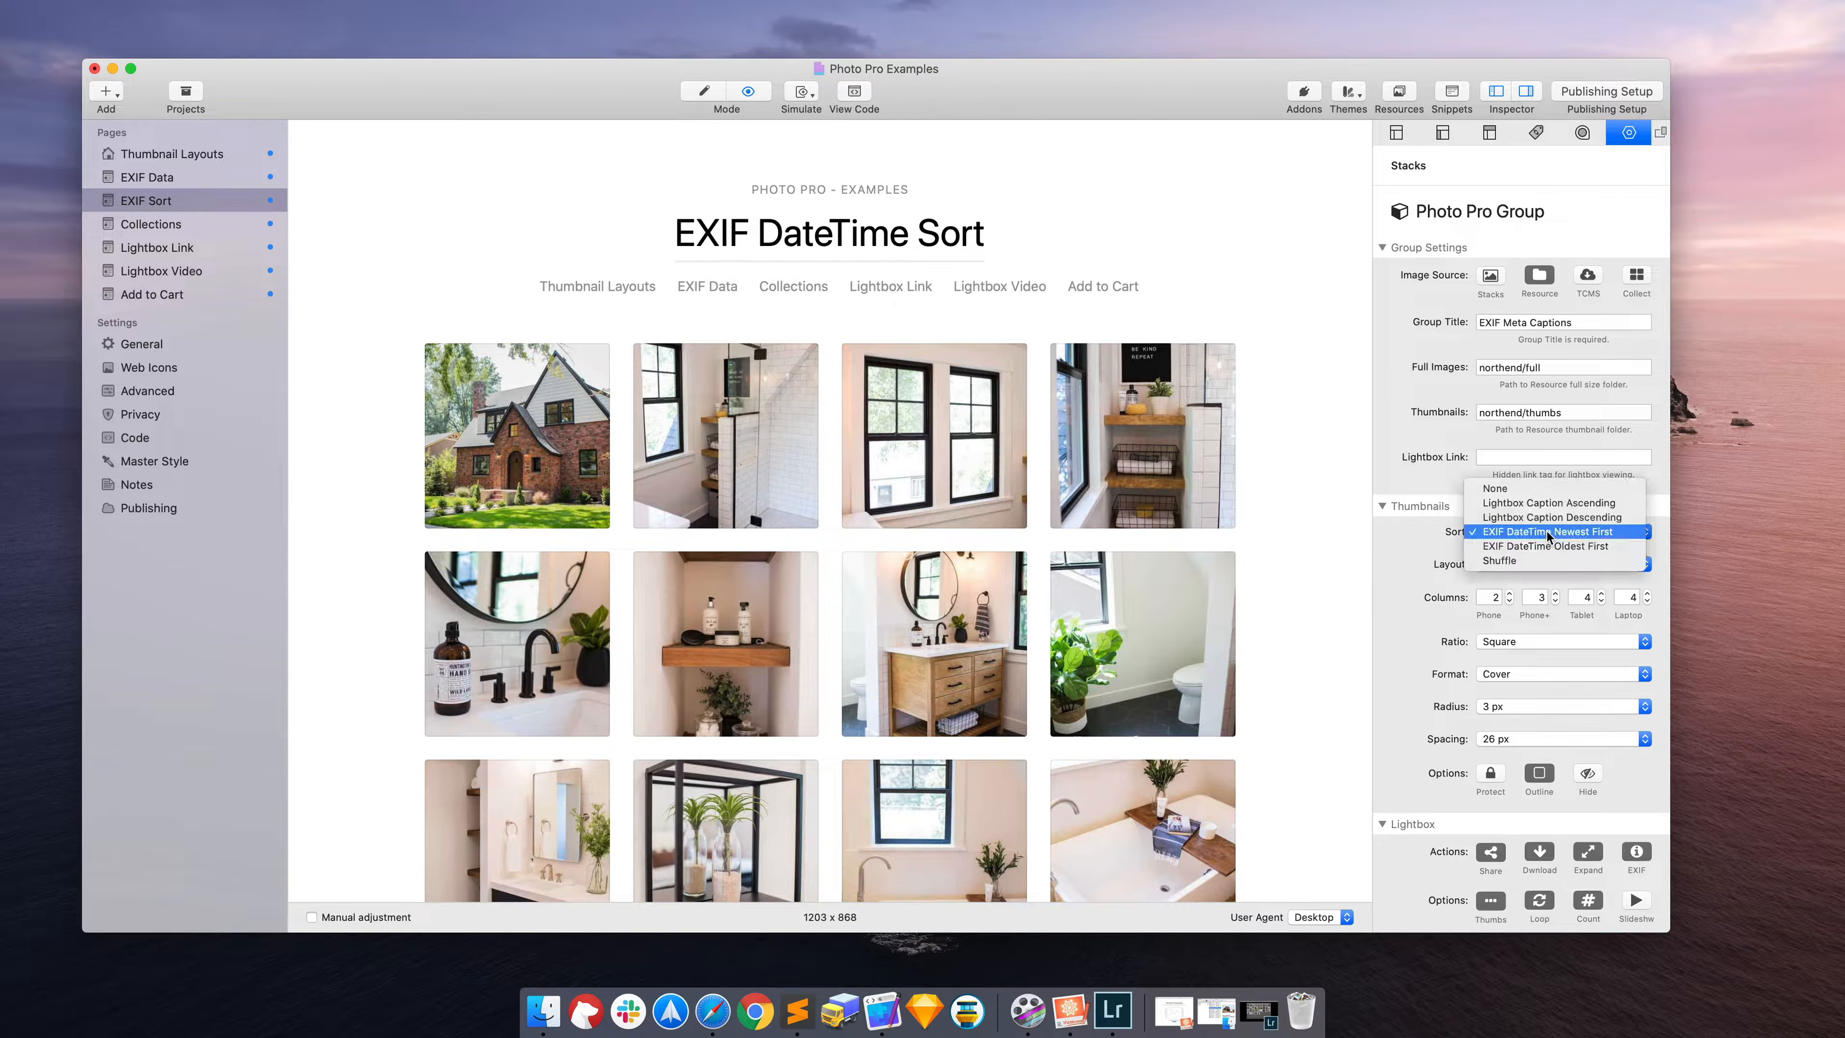
click(1548, 543)
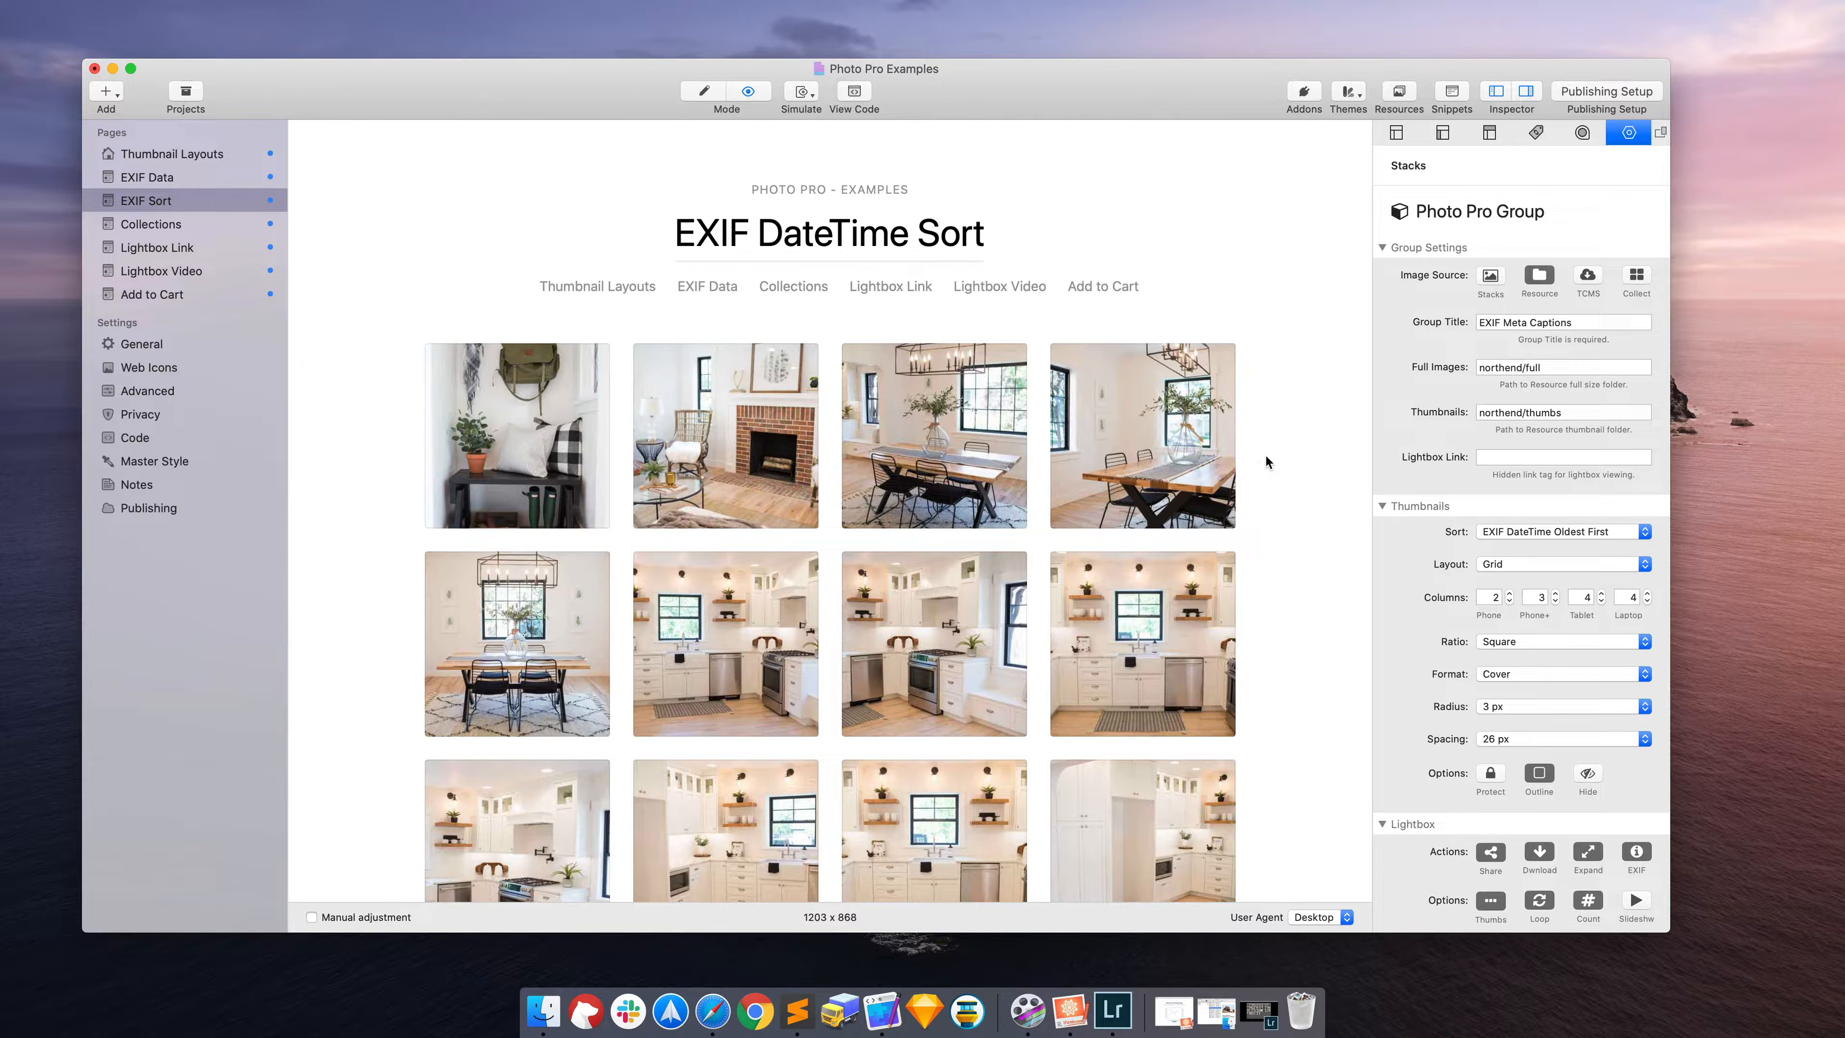
Step: Go to the EXIF Data page and open the orange Jeep from the EXIF Data Popup gallery in the lightbox
click(211, 177)
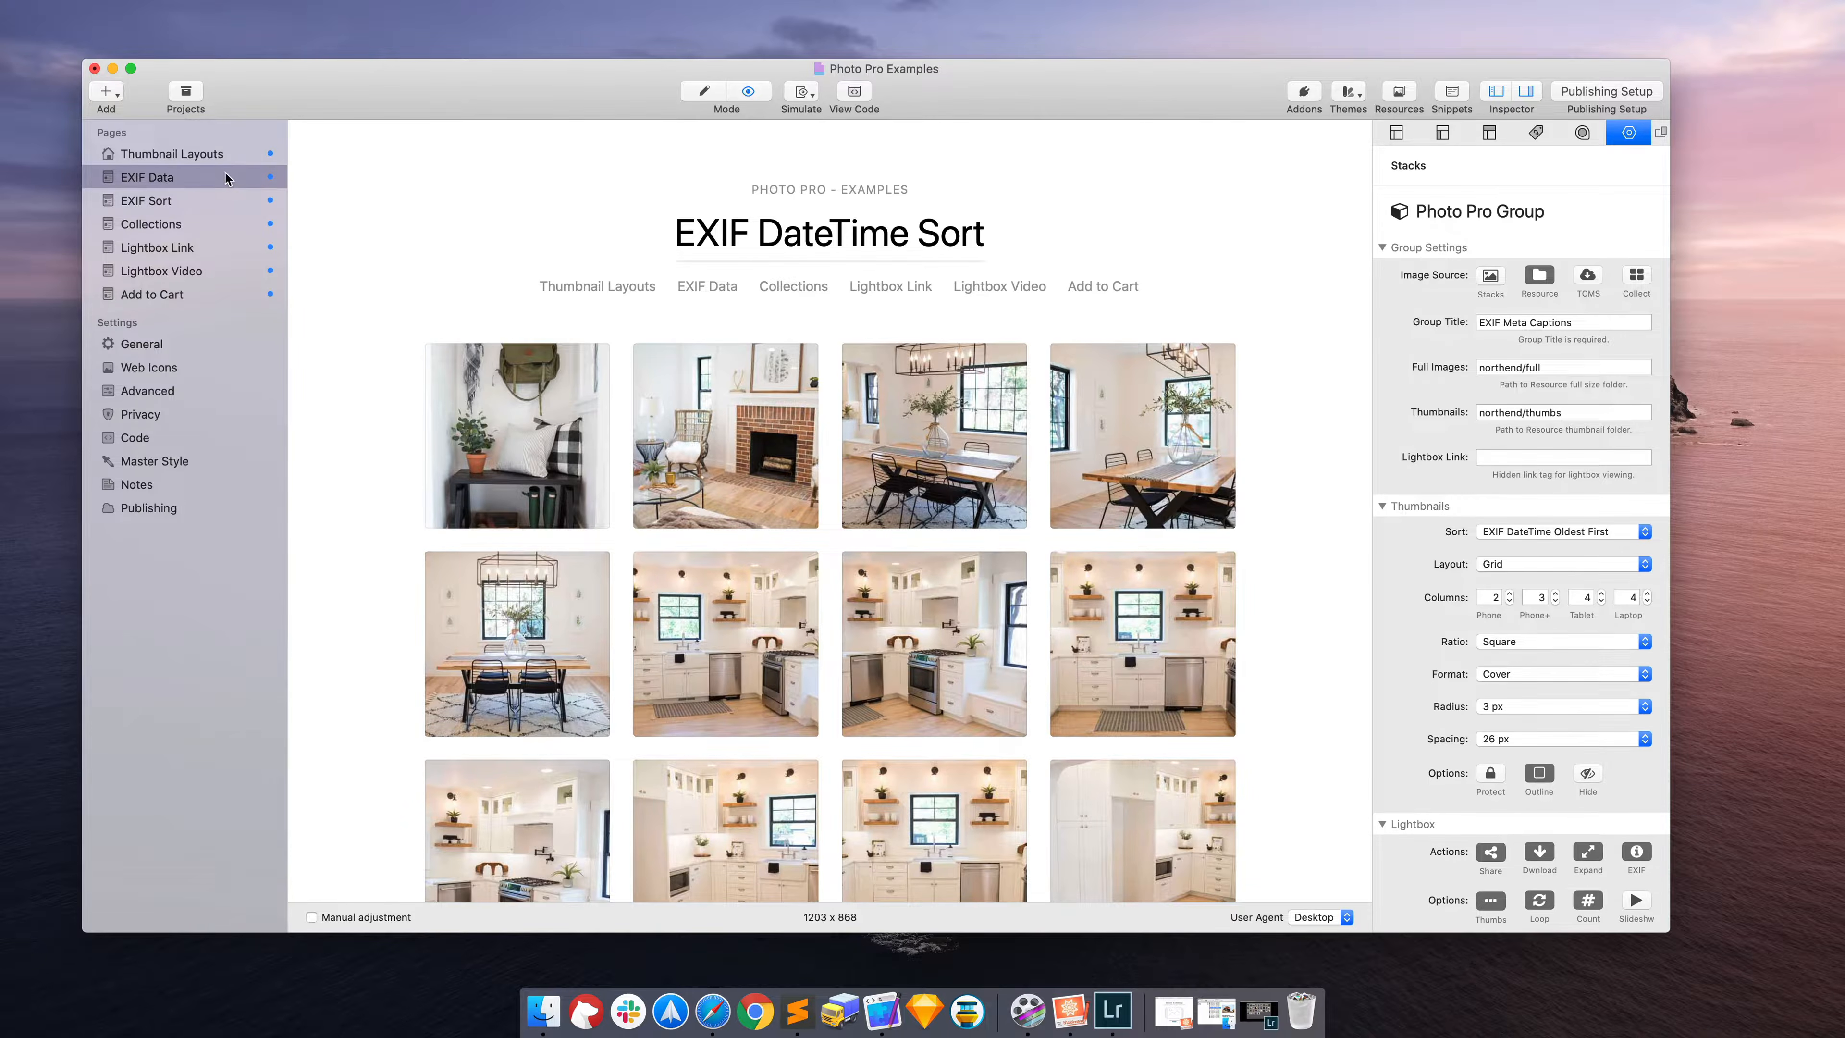
scroll(619, 316, down, 5)
scroll(618, 320, down, 2)
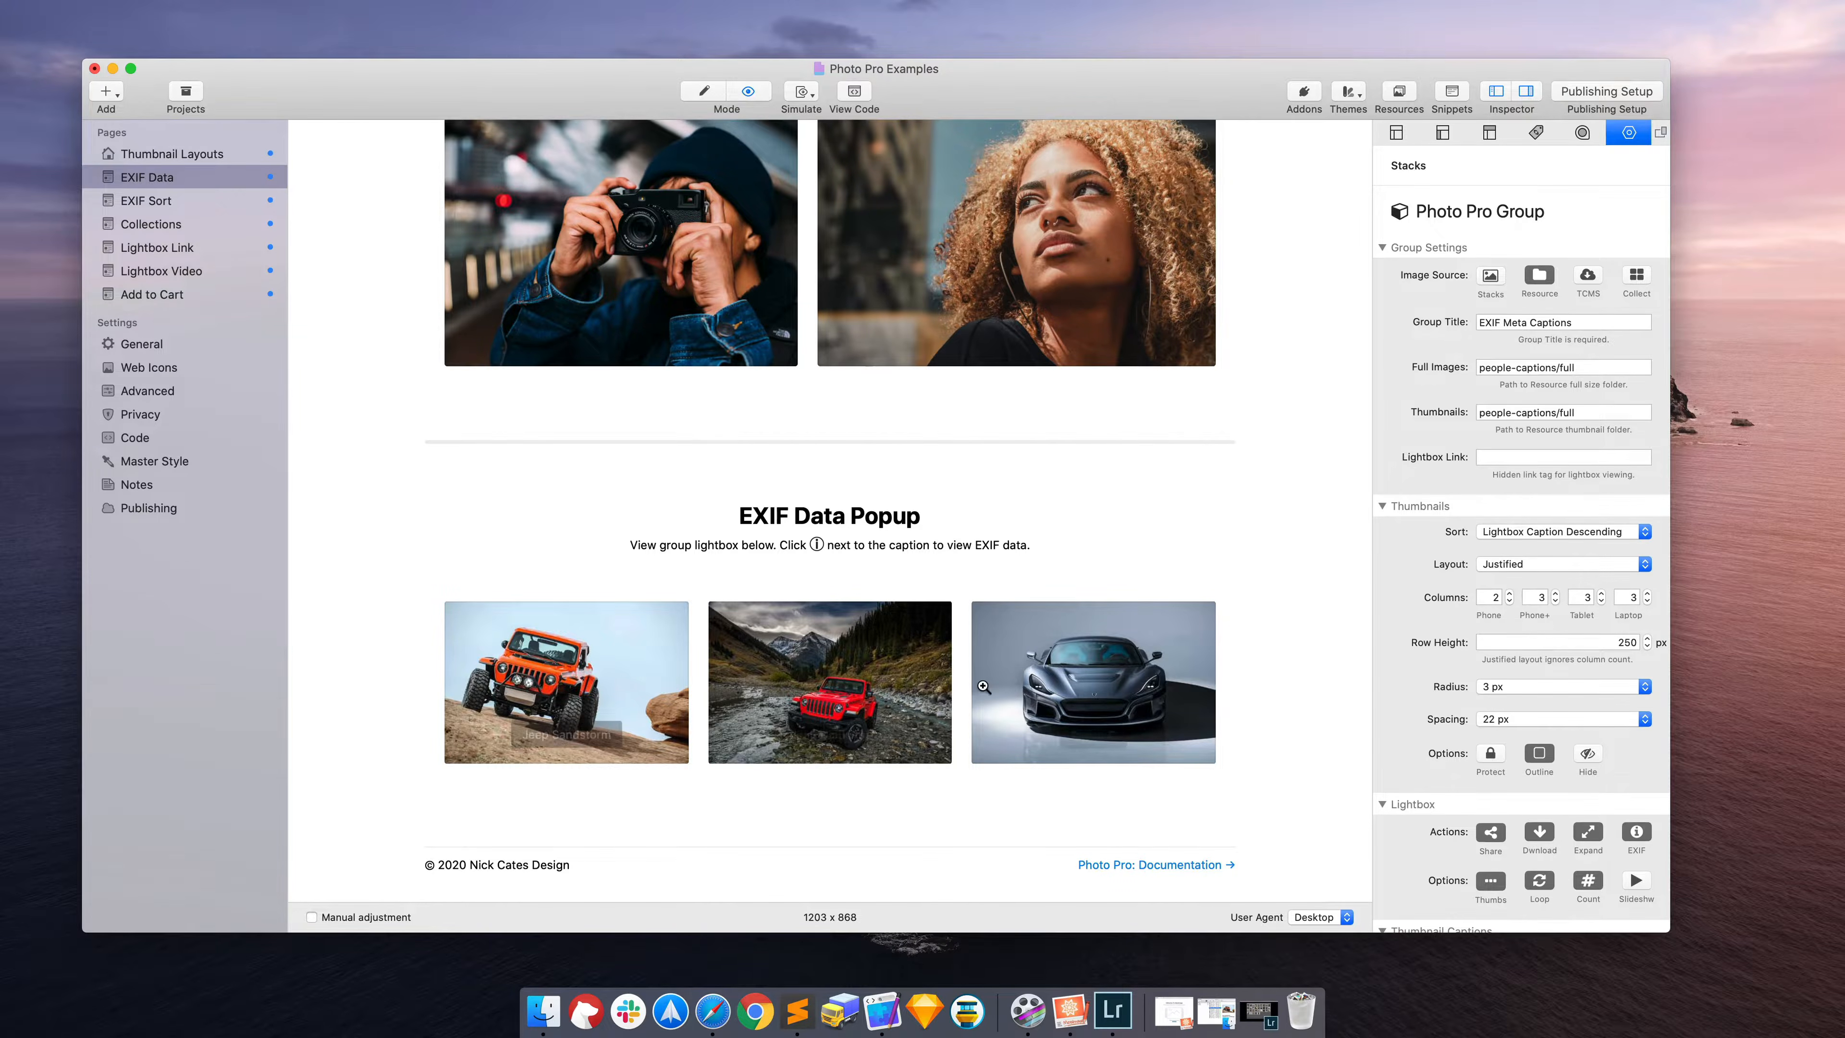
click(562, 673)
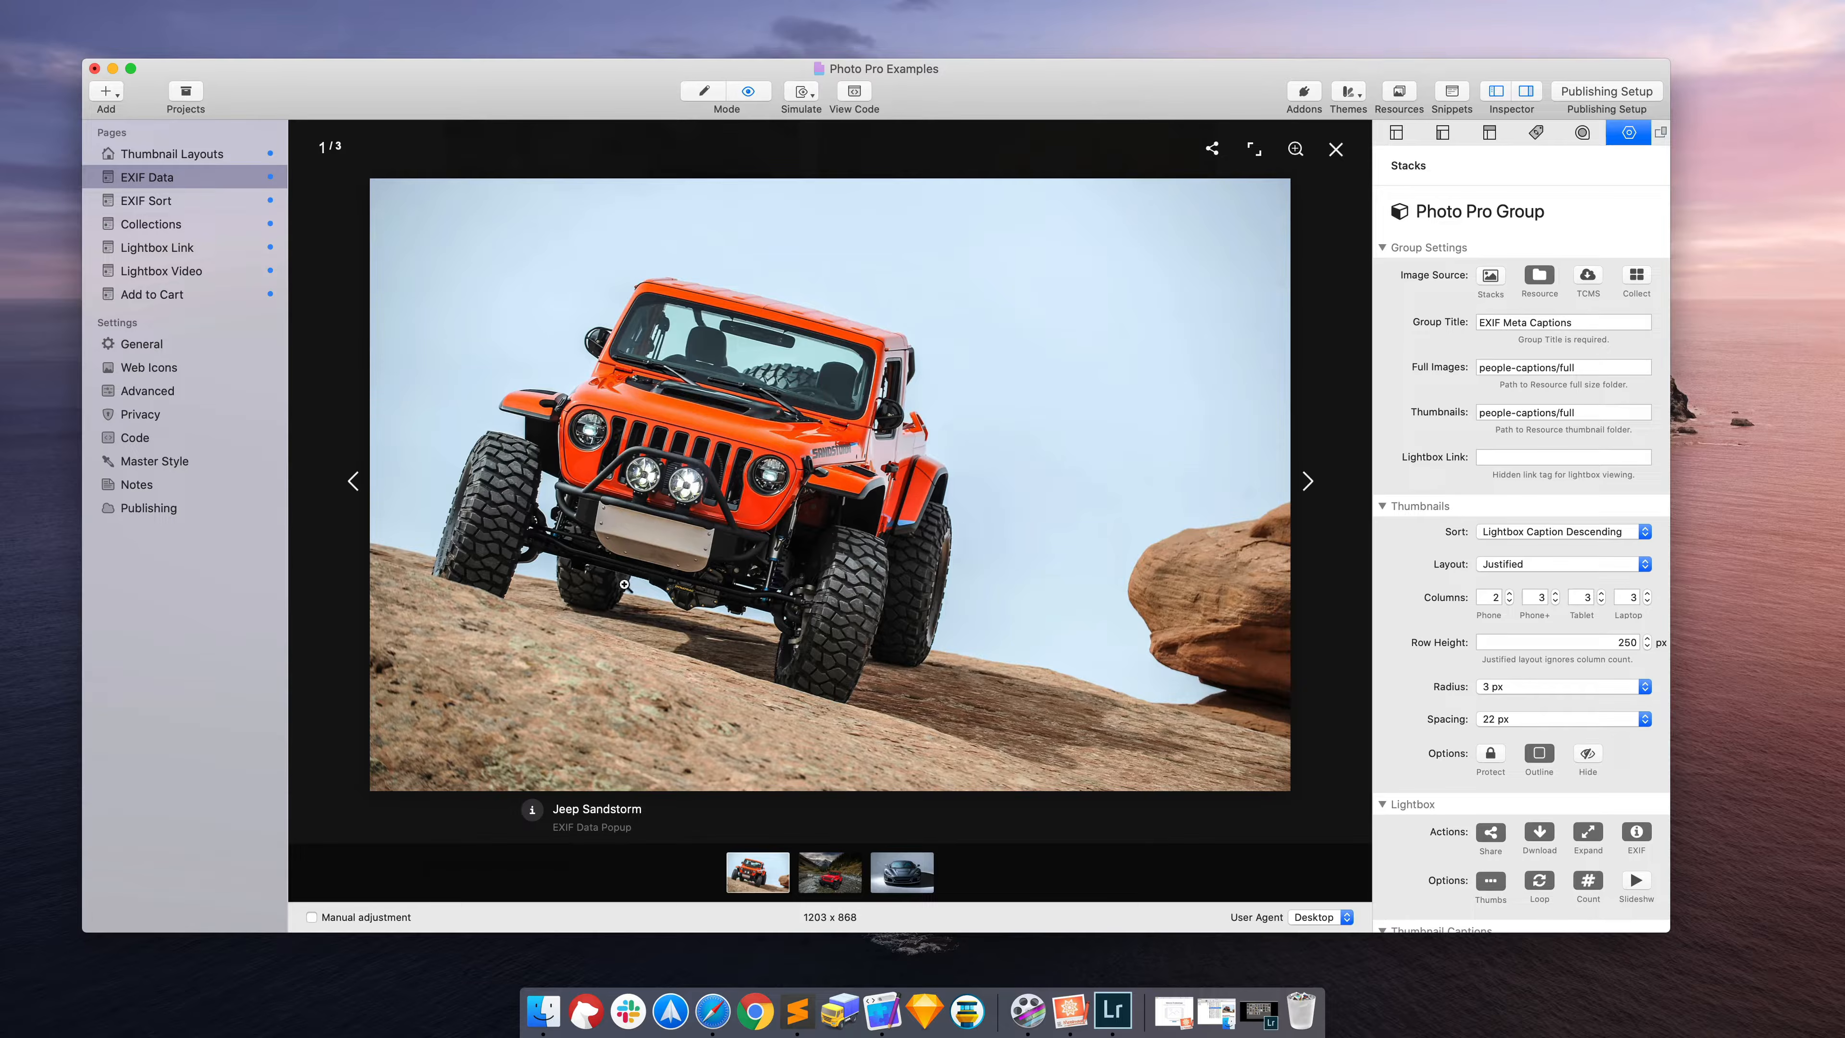
Step: Show the EXIF data popup for the Jeep Sandstorm photo and read it from Keywords through Date & Time
click(533, 812)
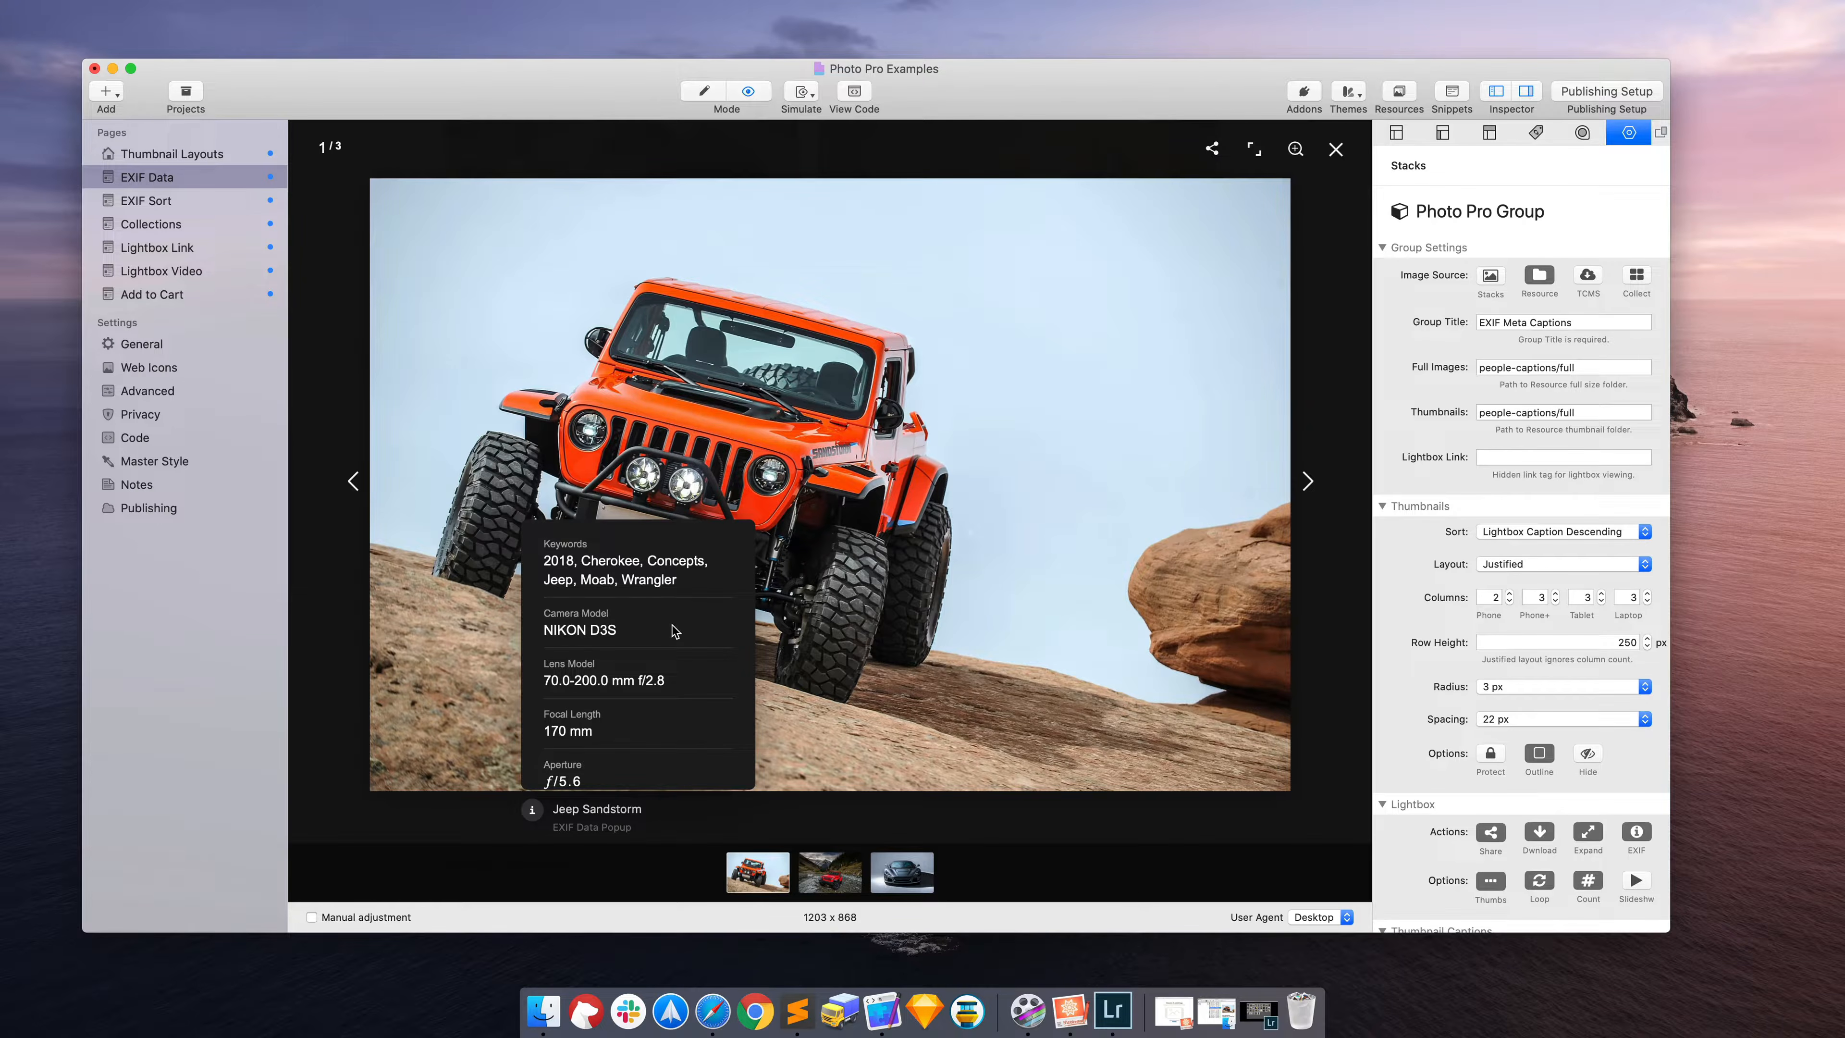
scroll(674, 630, down, 1)
scroll(674, 631, down, 3)
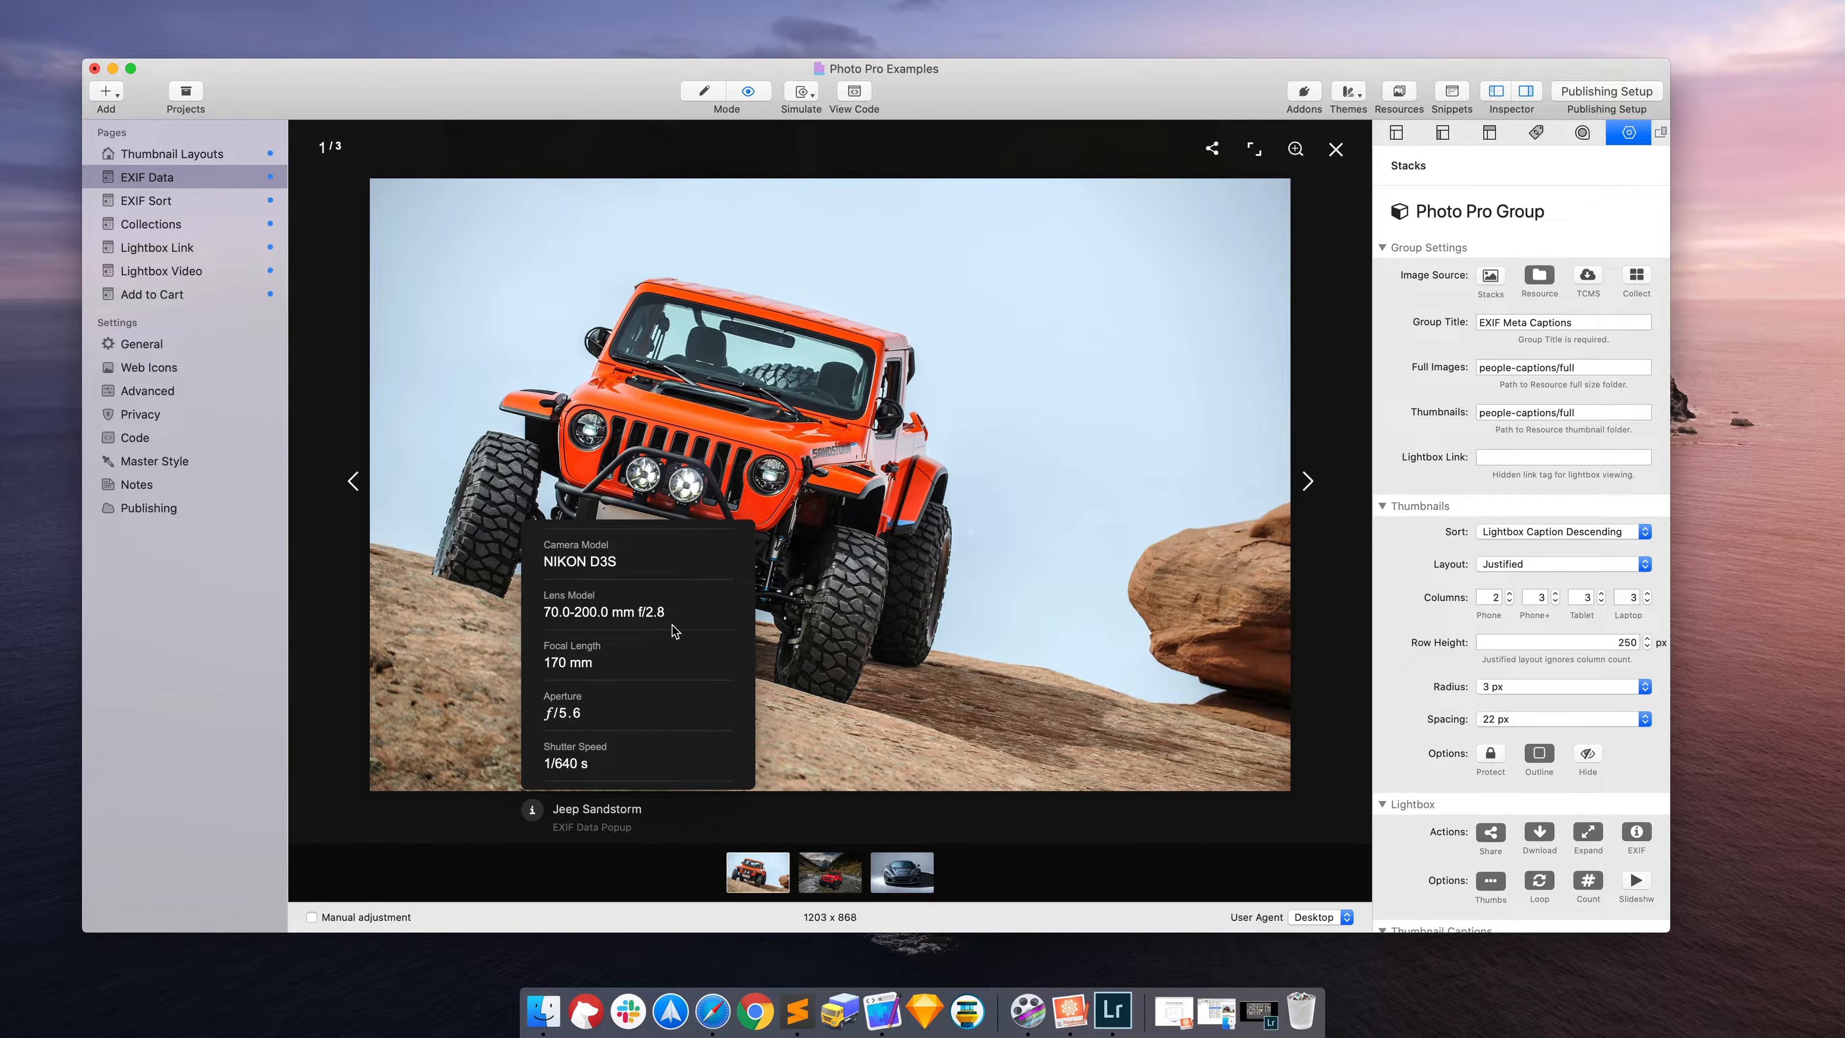
scroll(672, 624, up, 3)
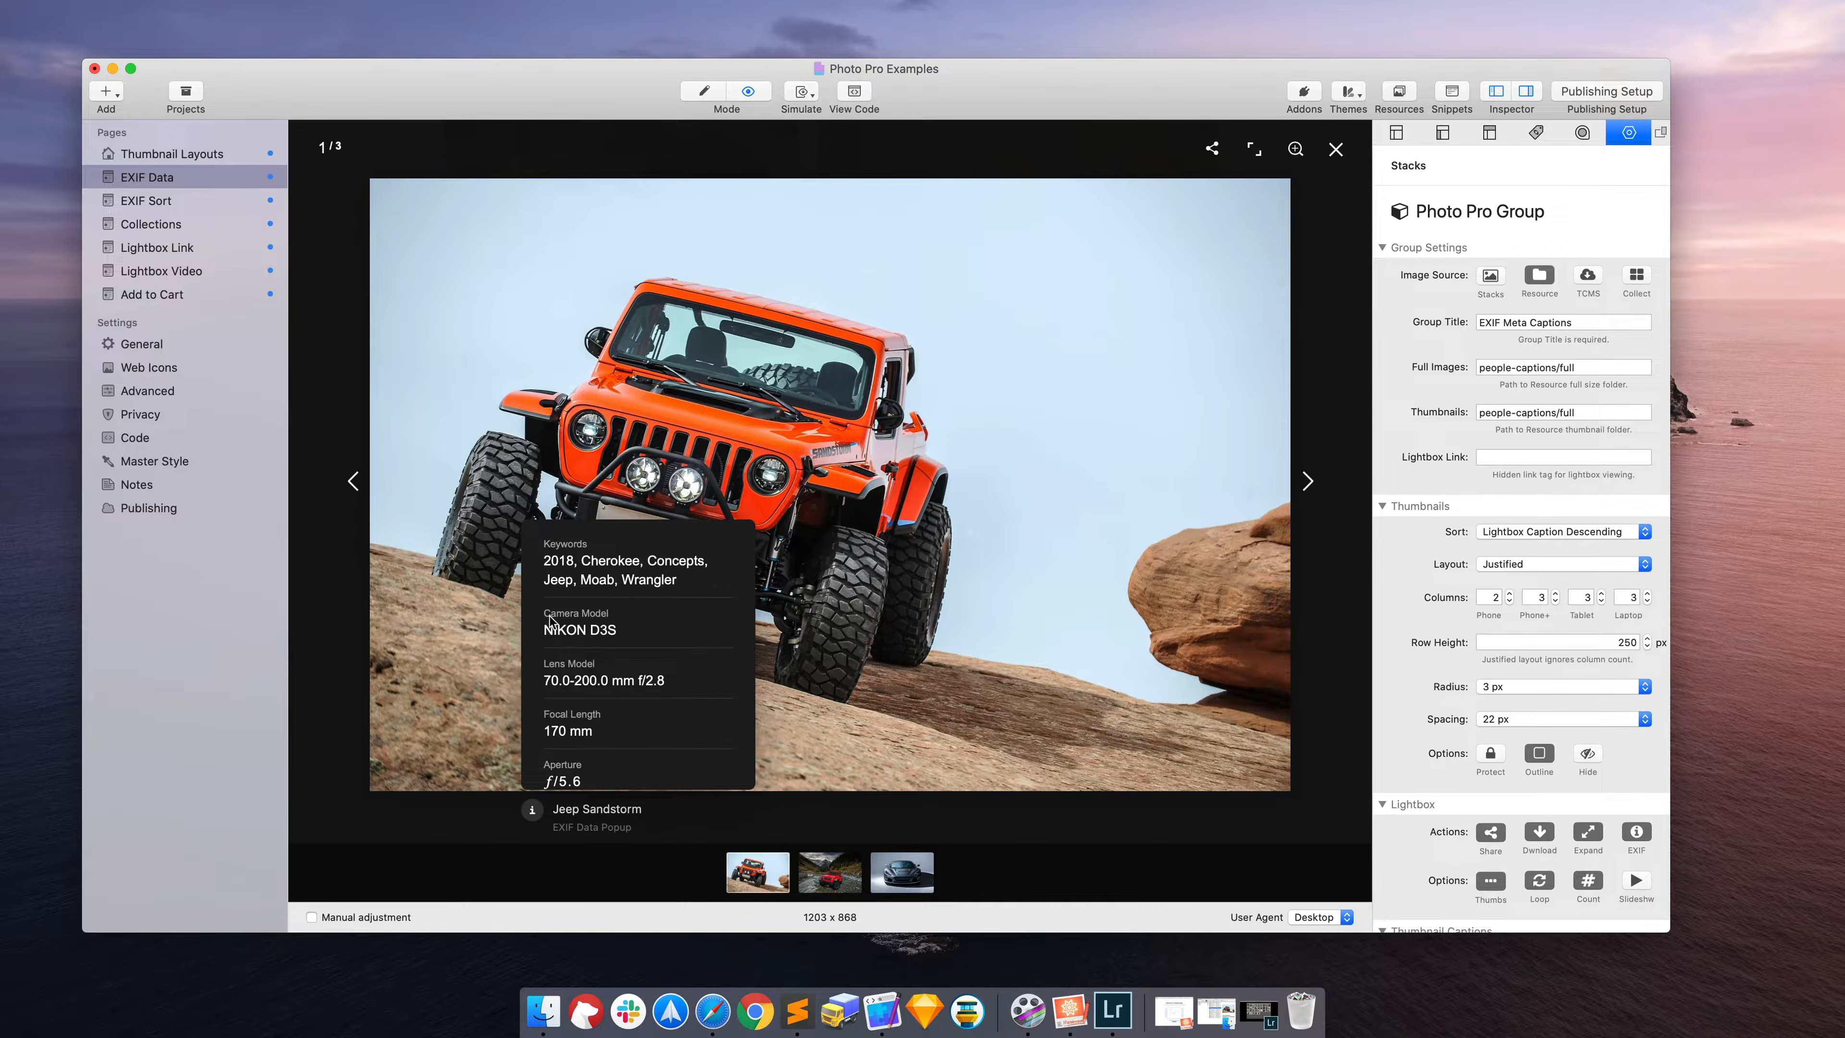
scroll(578, 629, down, 2)
scroll(577, 630, down, 6)
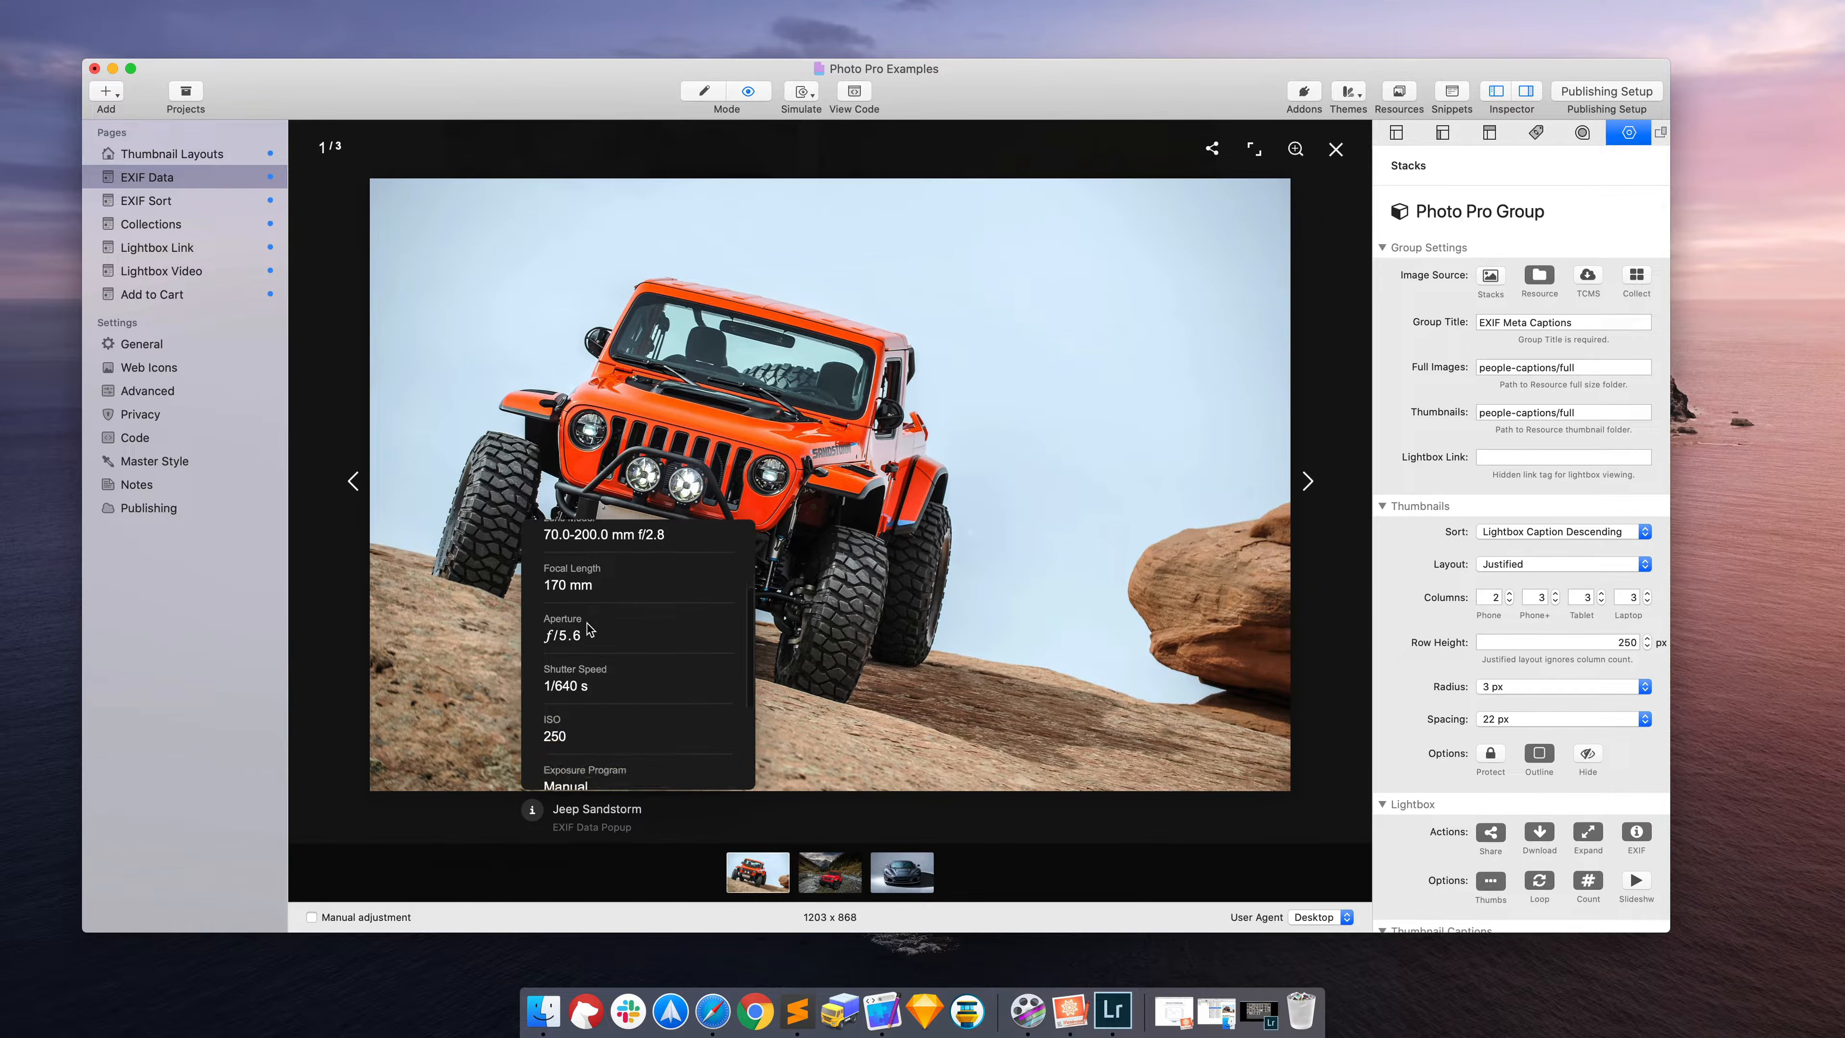
scroll(595, 626, down, 6)
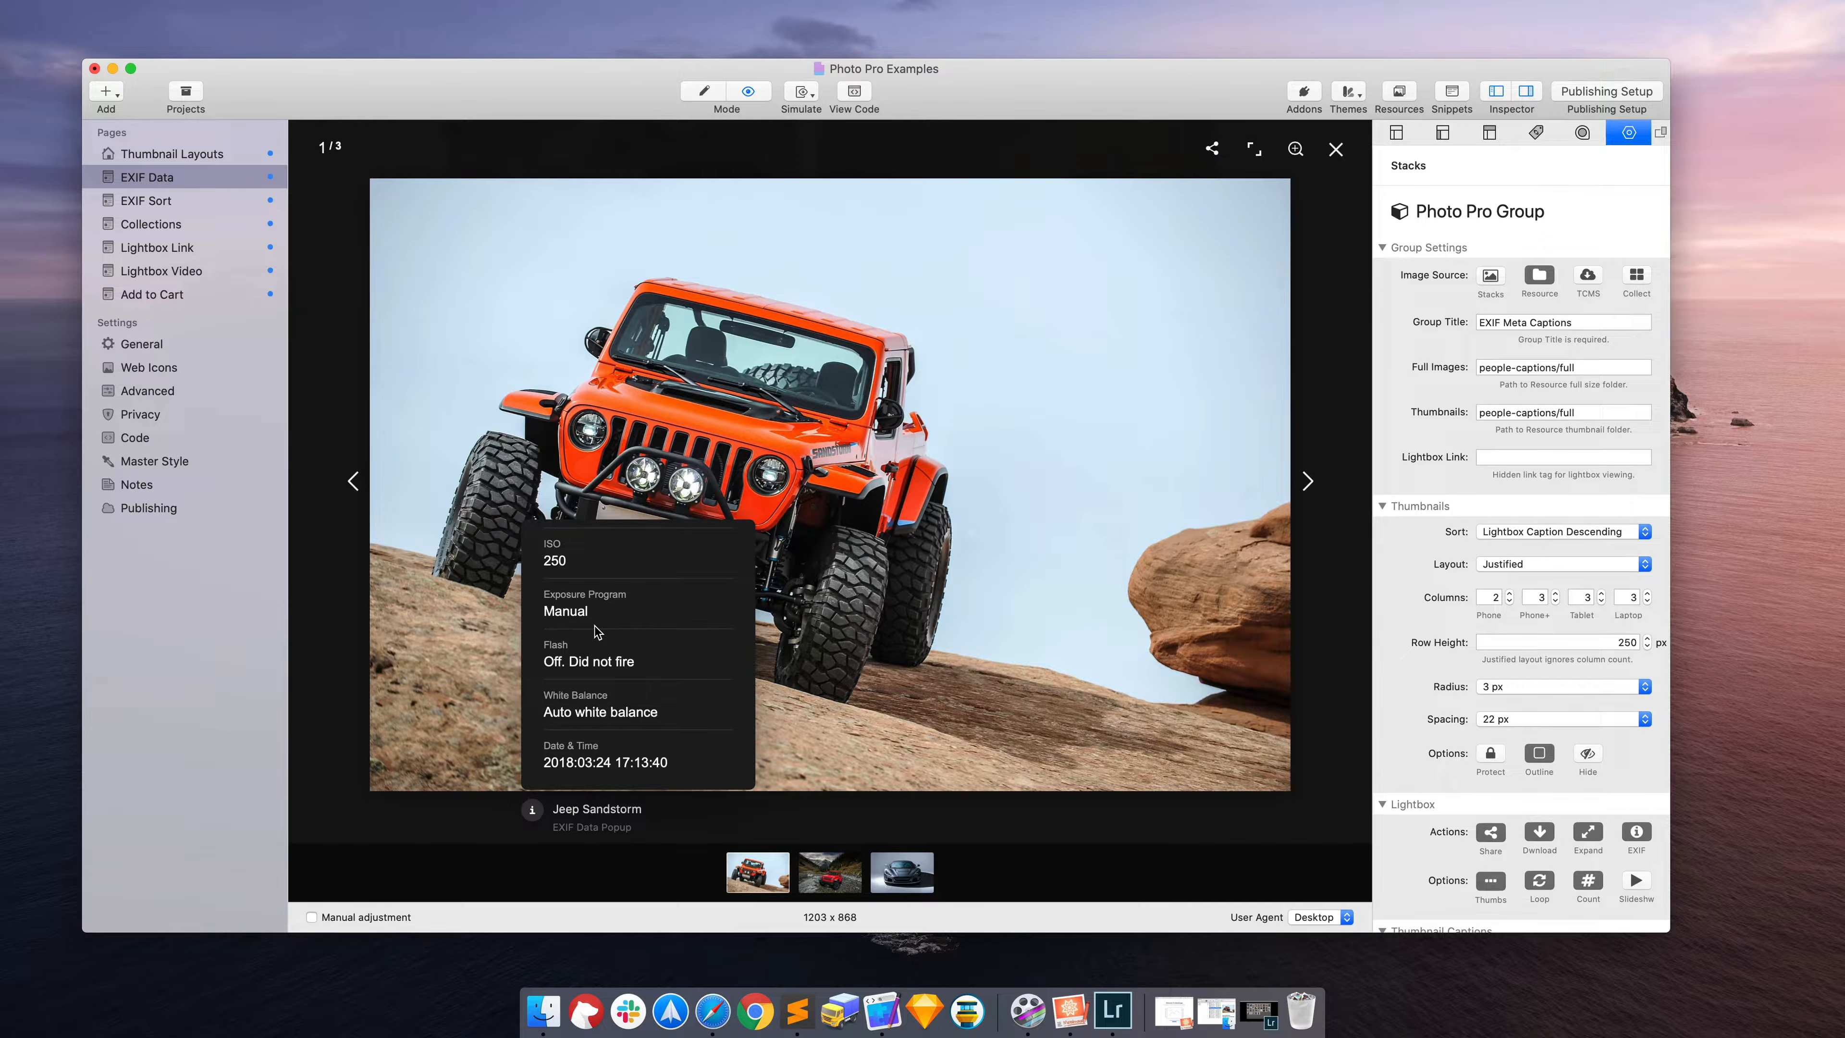
Step: Go past the Jeep Gladiator to the Rimac C photo in the lightbox and examine its EXIF data popup
click(826, 887)
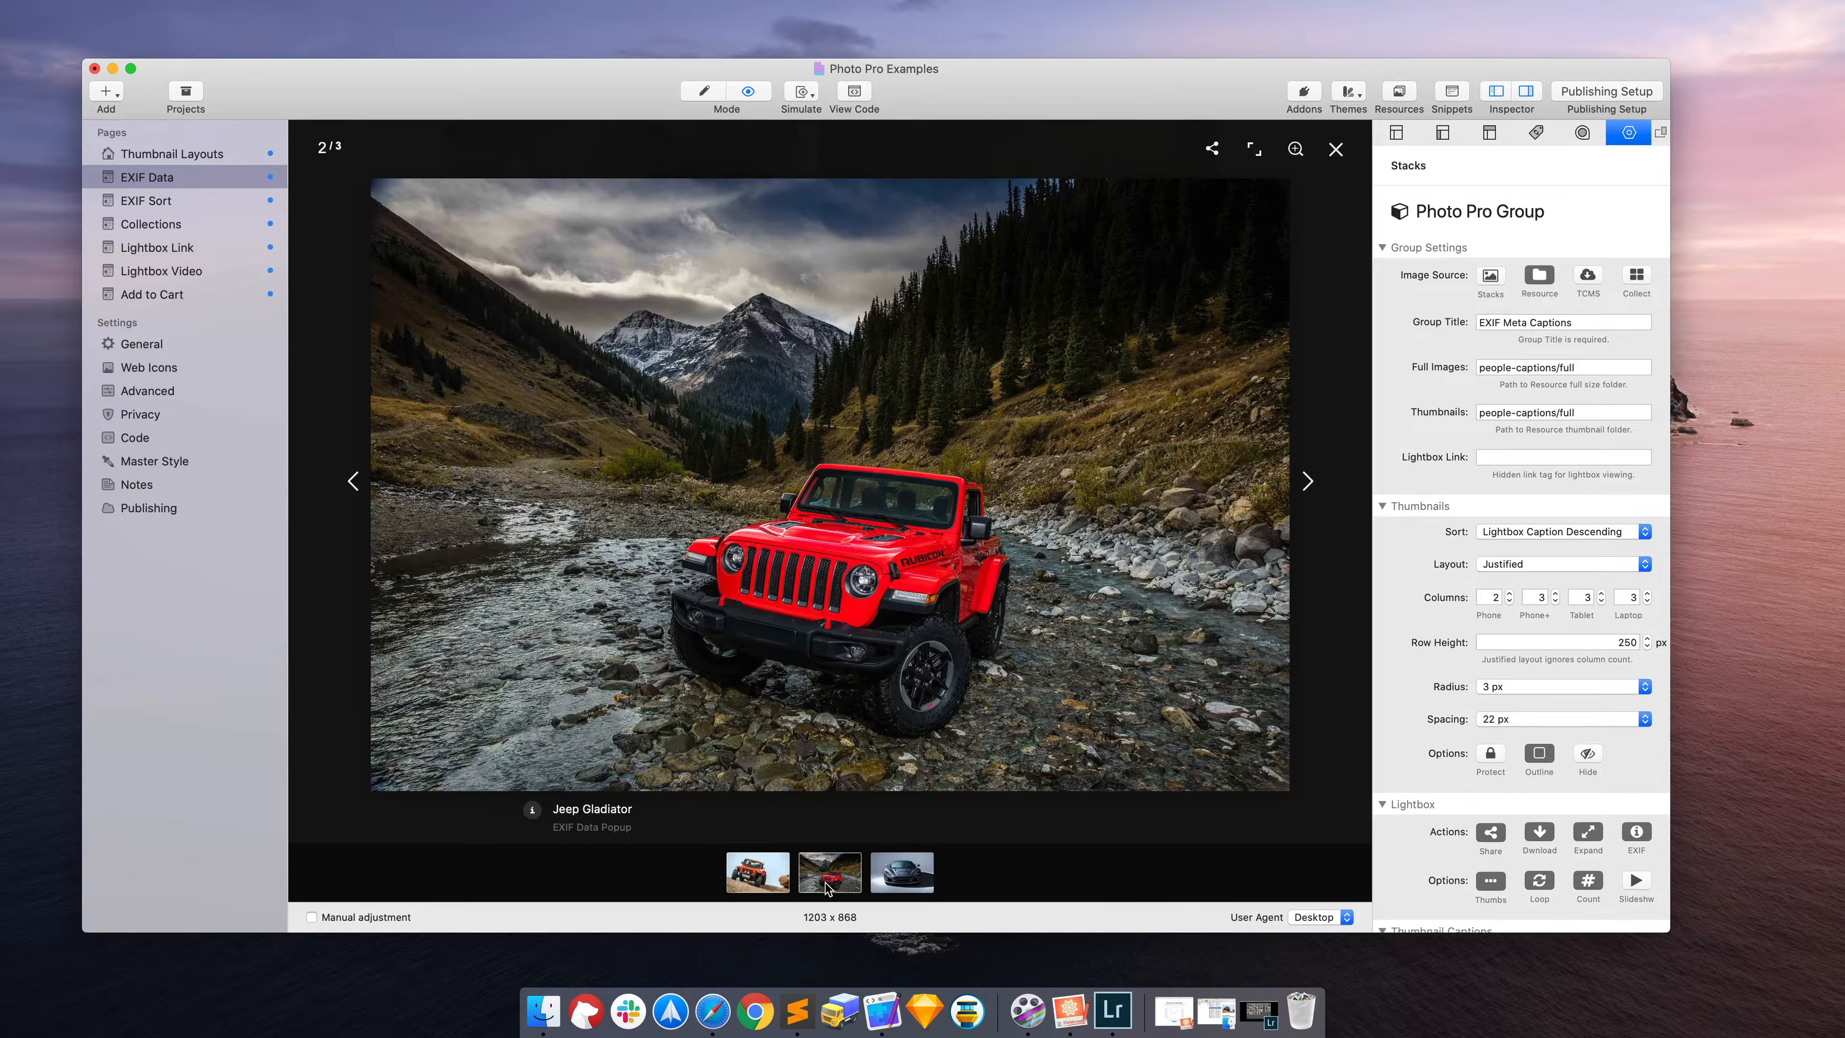
click(893, 880)
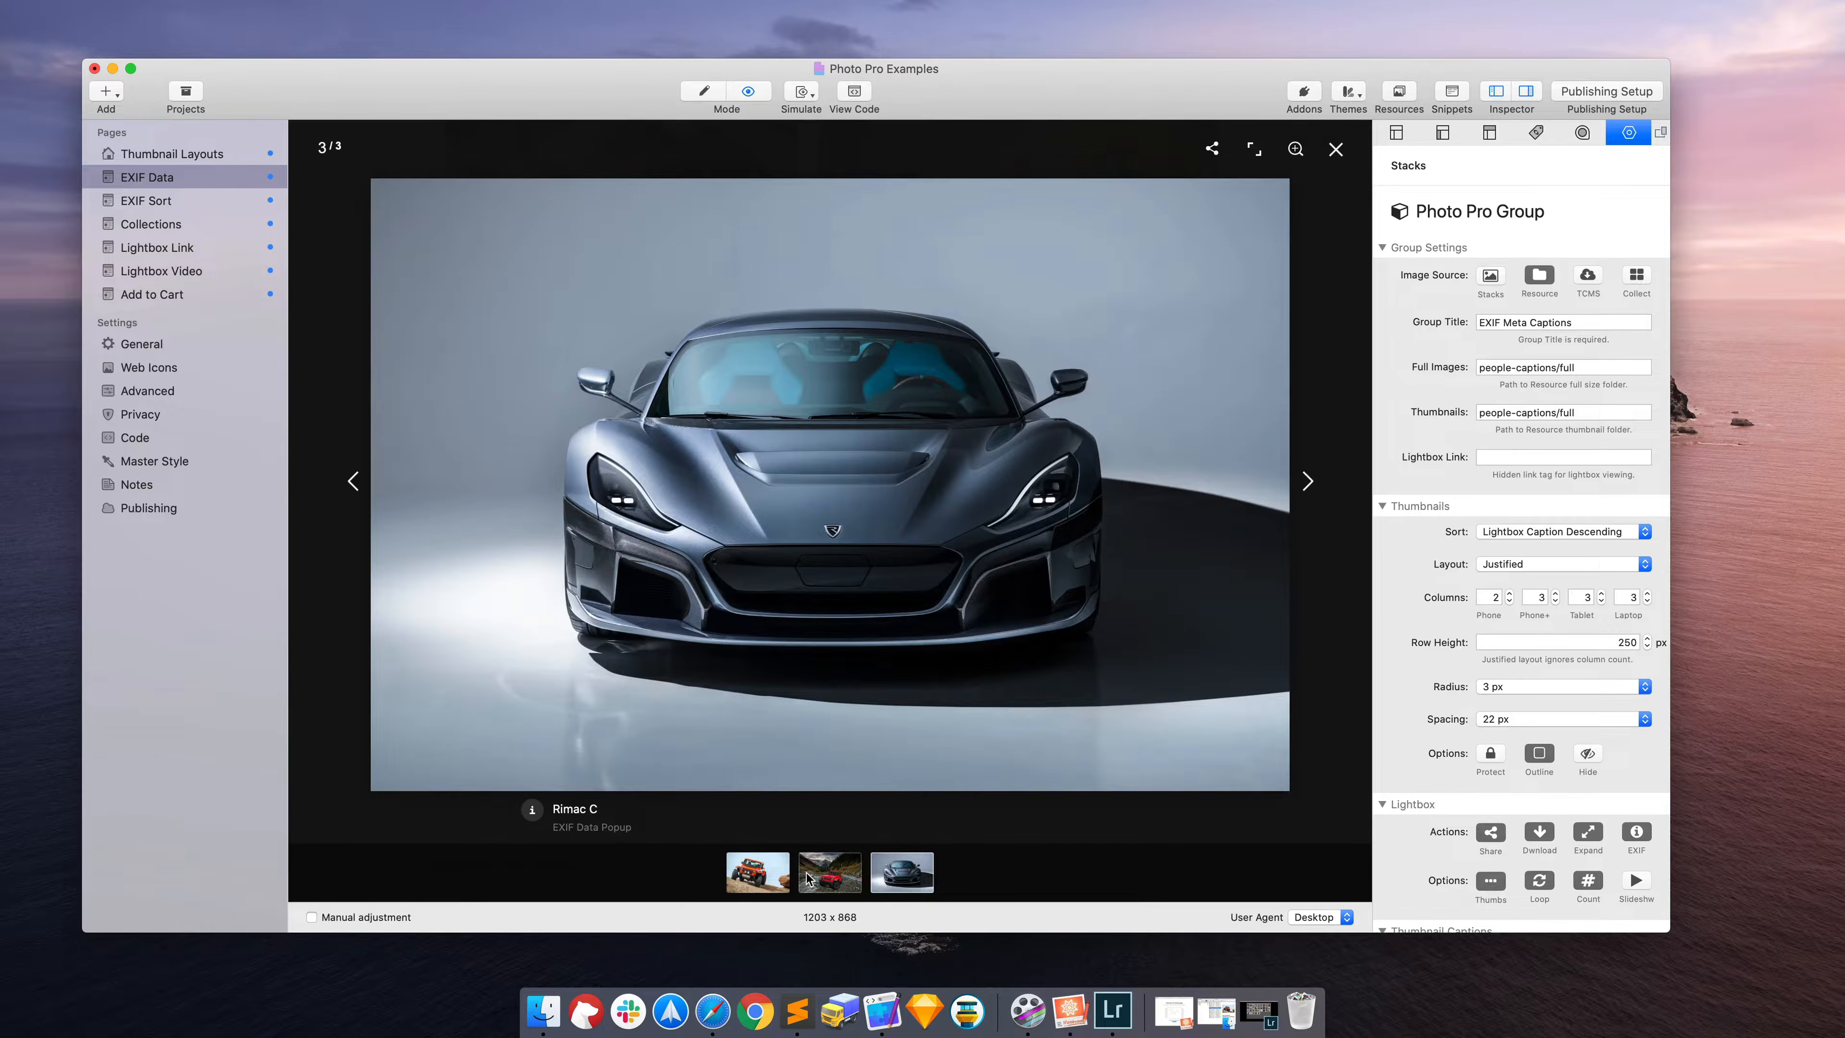
click(534, 815)
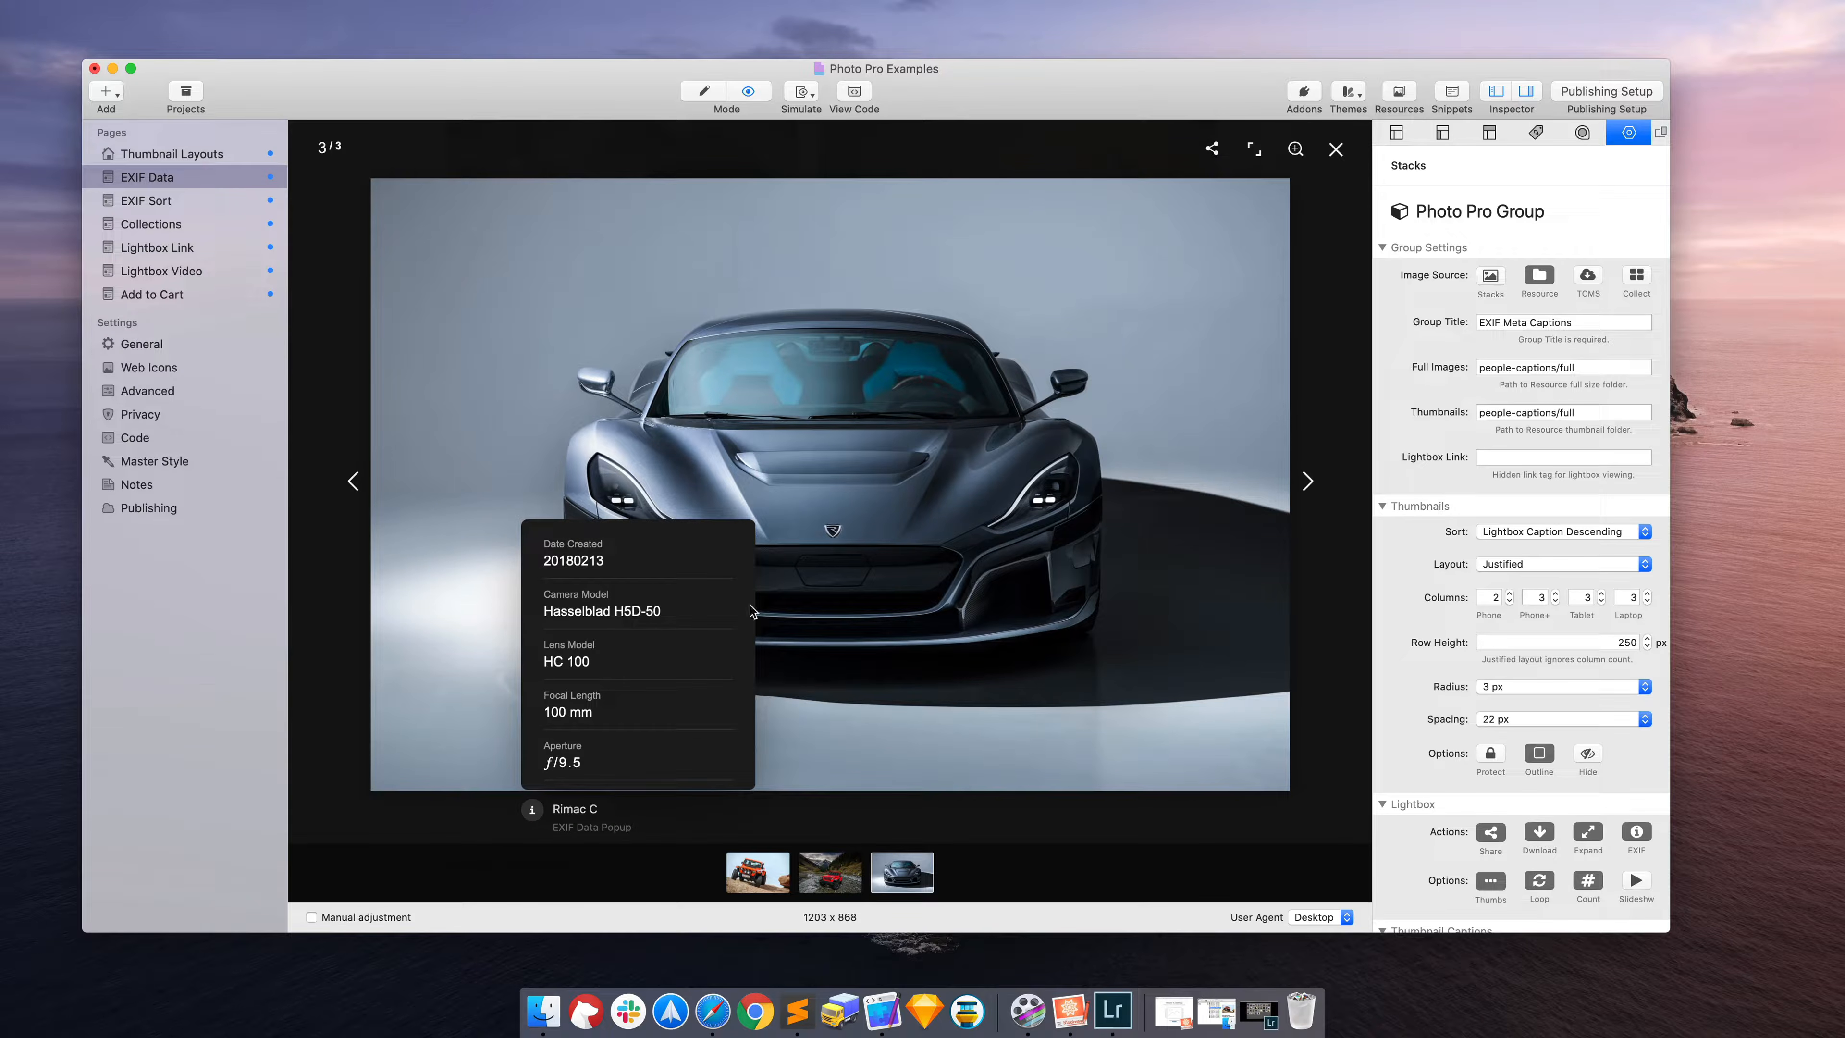
scroll(697, 696, down, 3)
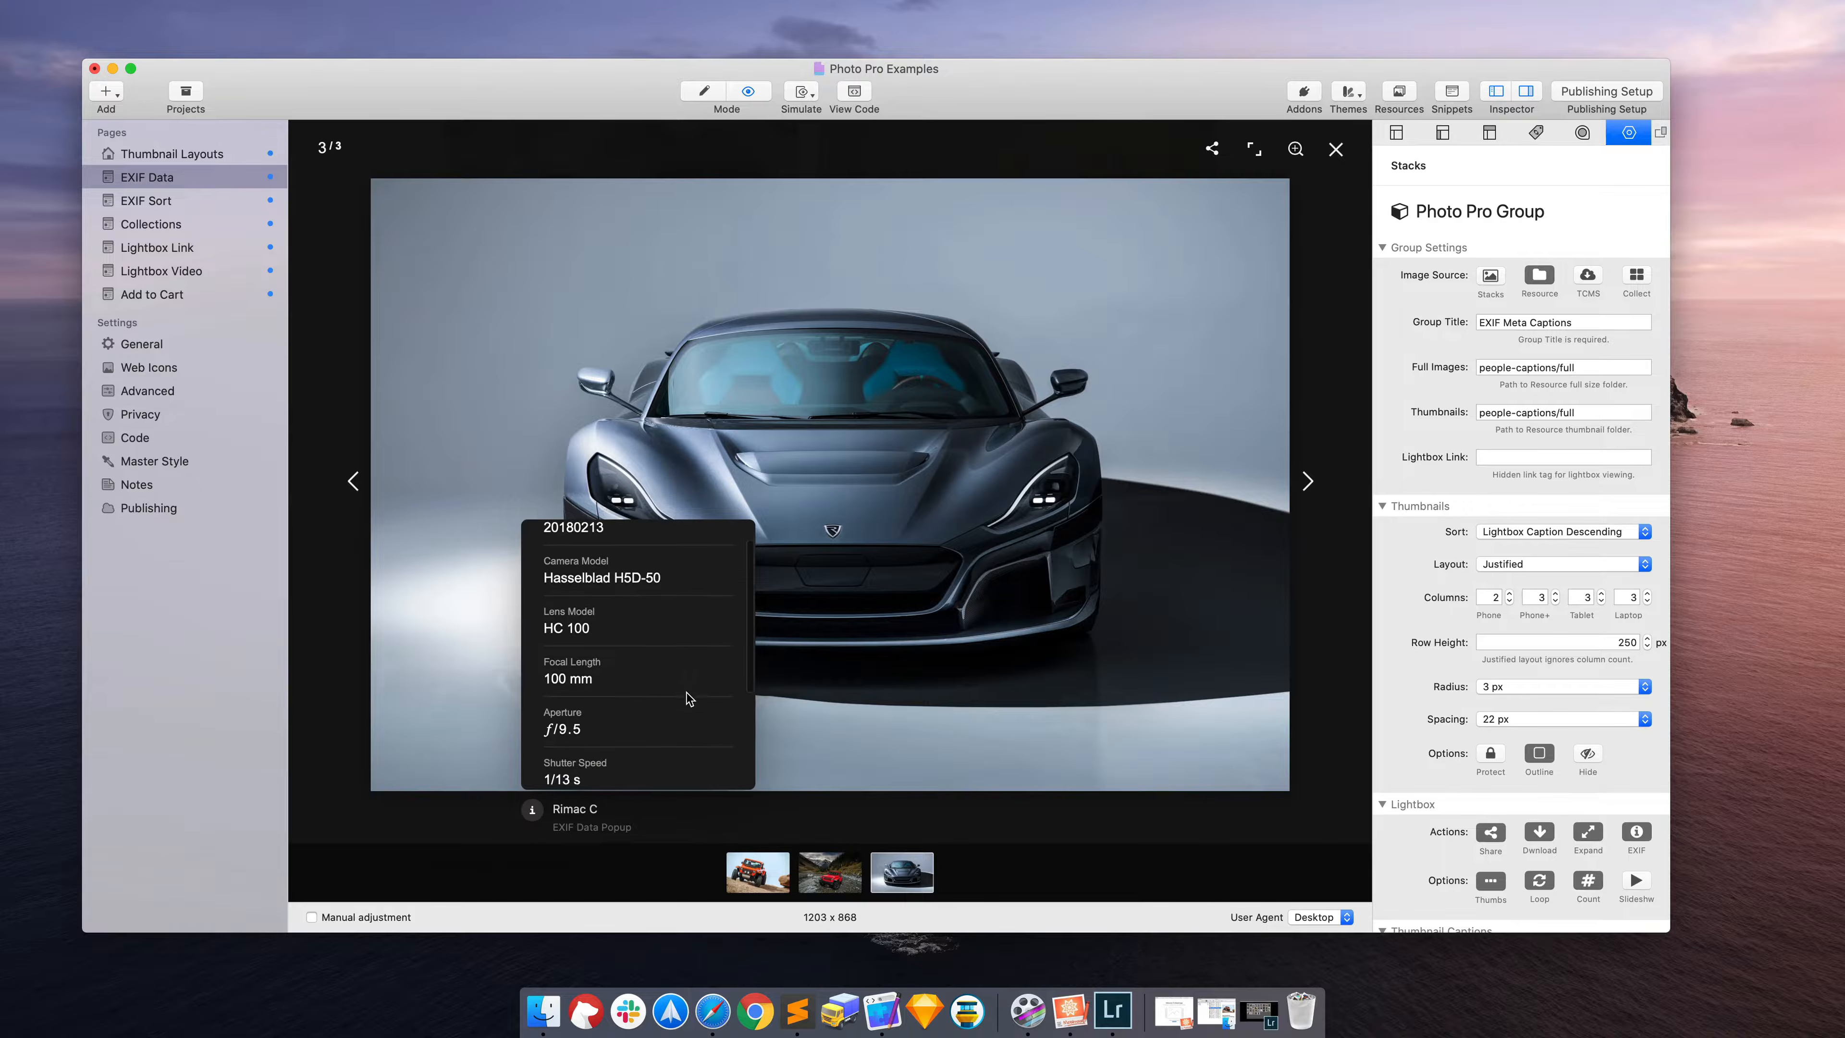
Step: Return to the Jeep Gladiator photo and examine all the fields in its EXIF data popup
click(831, 875)
click(529, 812)
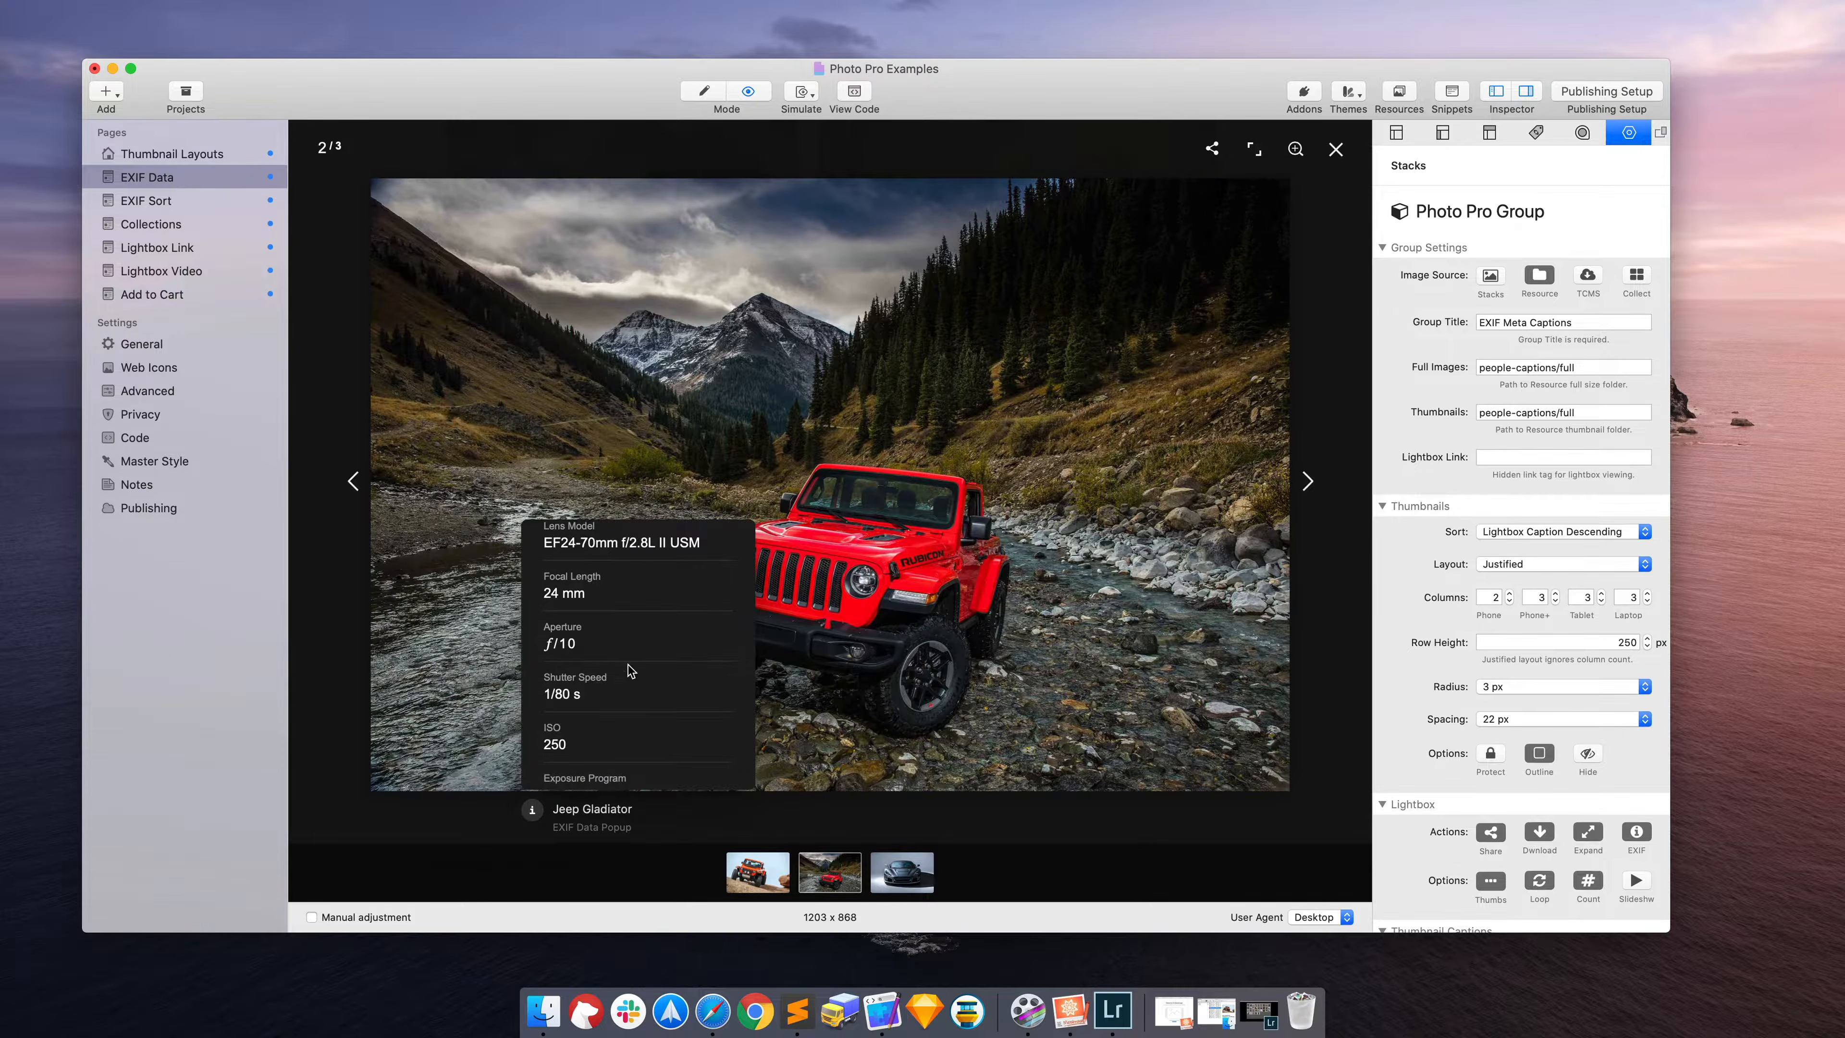
scroll(629, 665, up, 3)
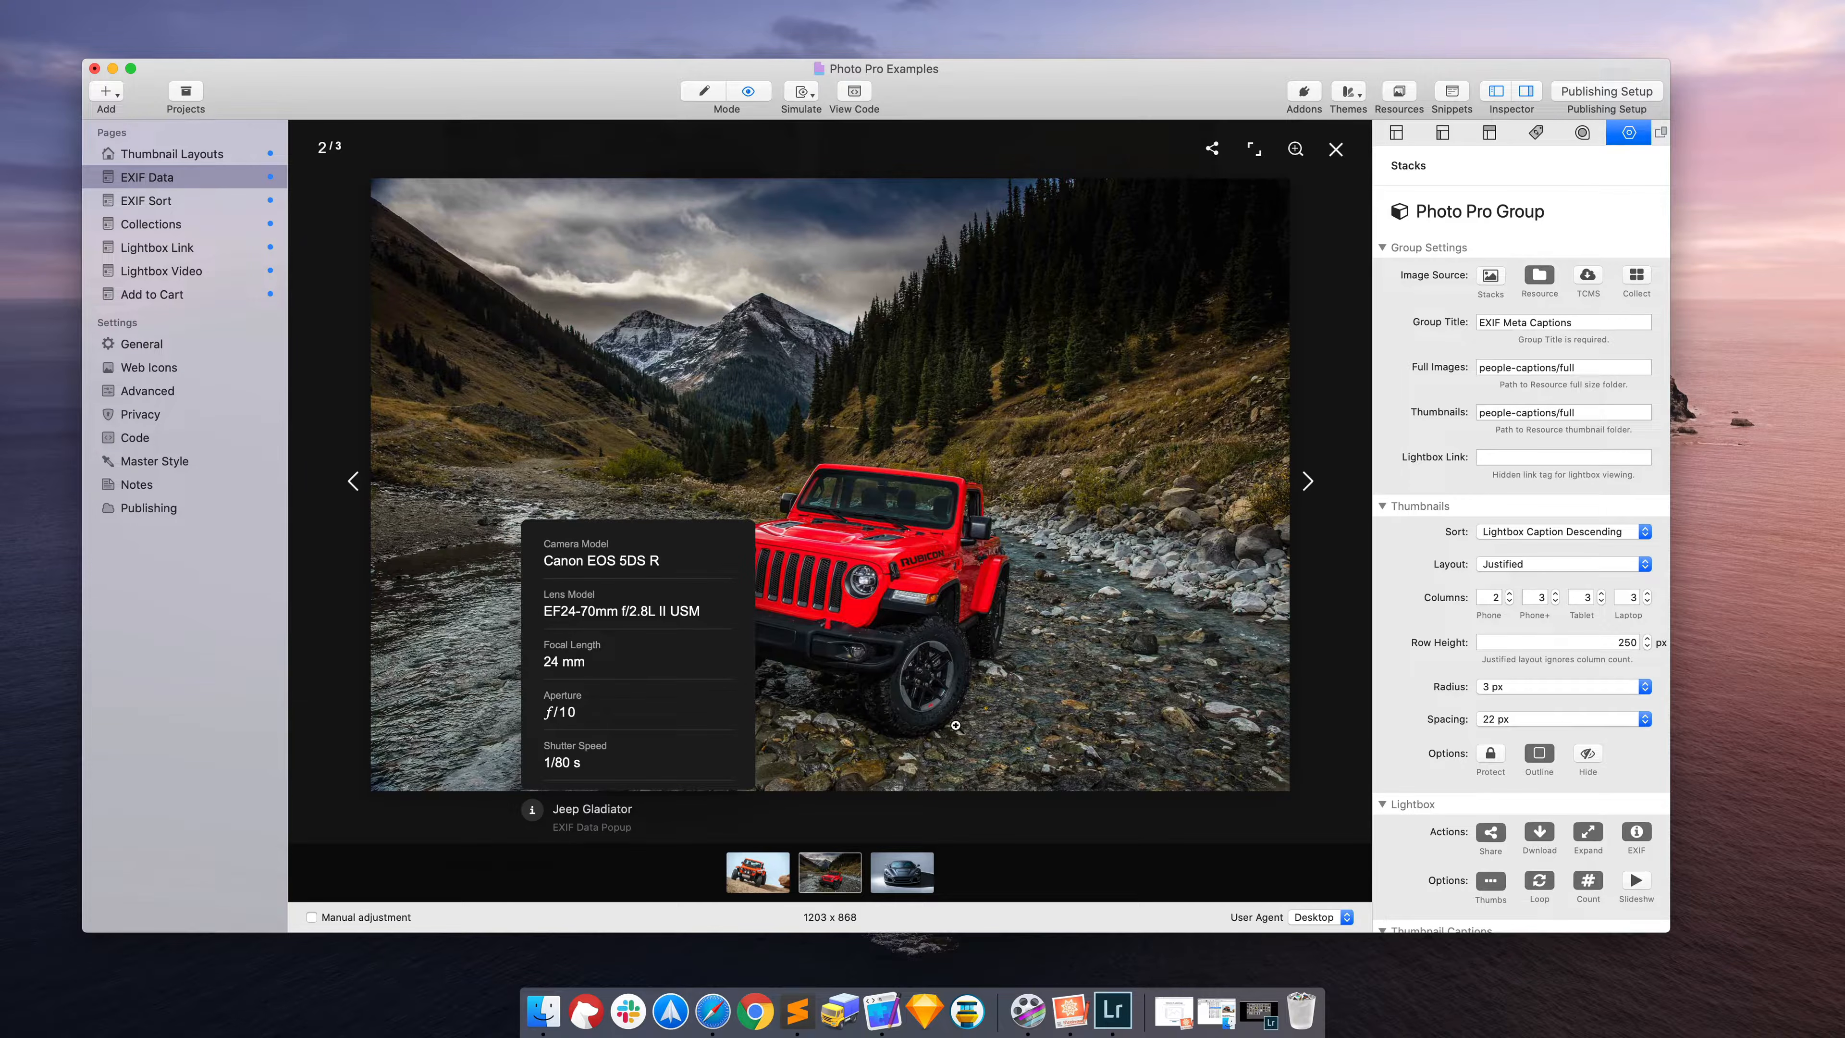
scroll(607, 709, down, 5)
scroll(610, 706, up, 5)
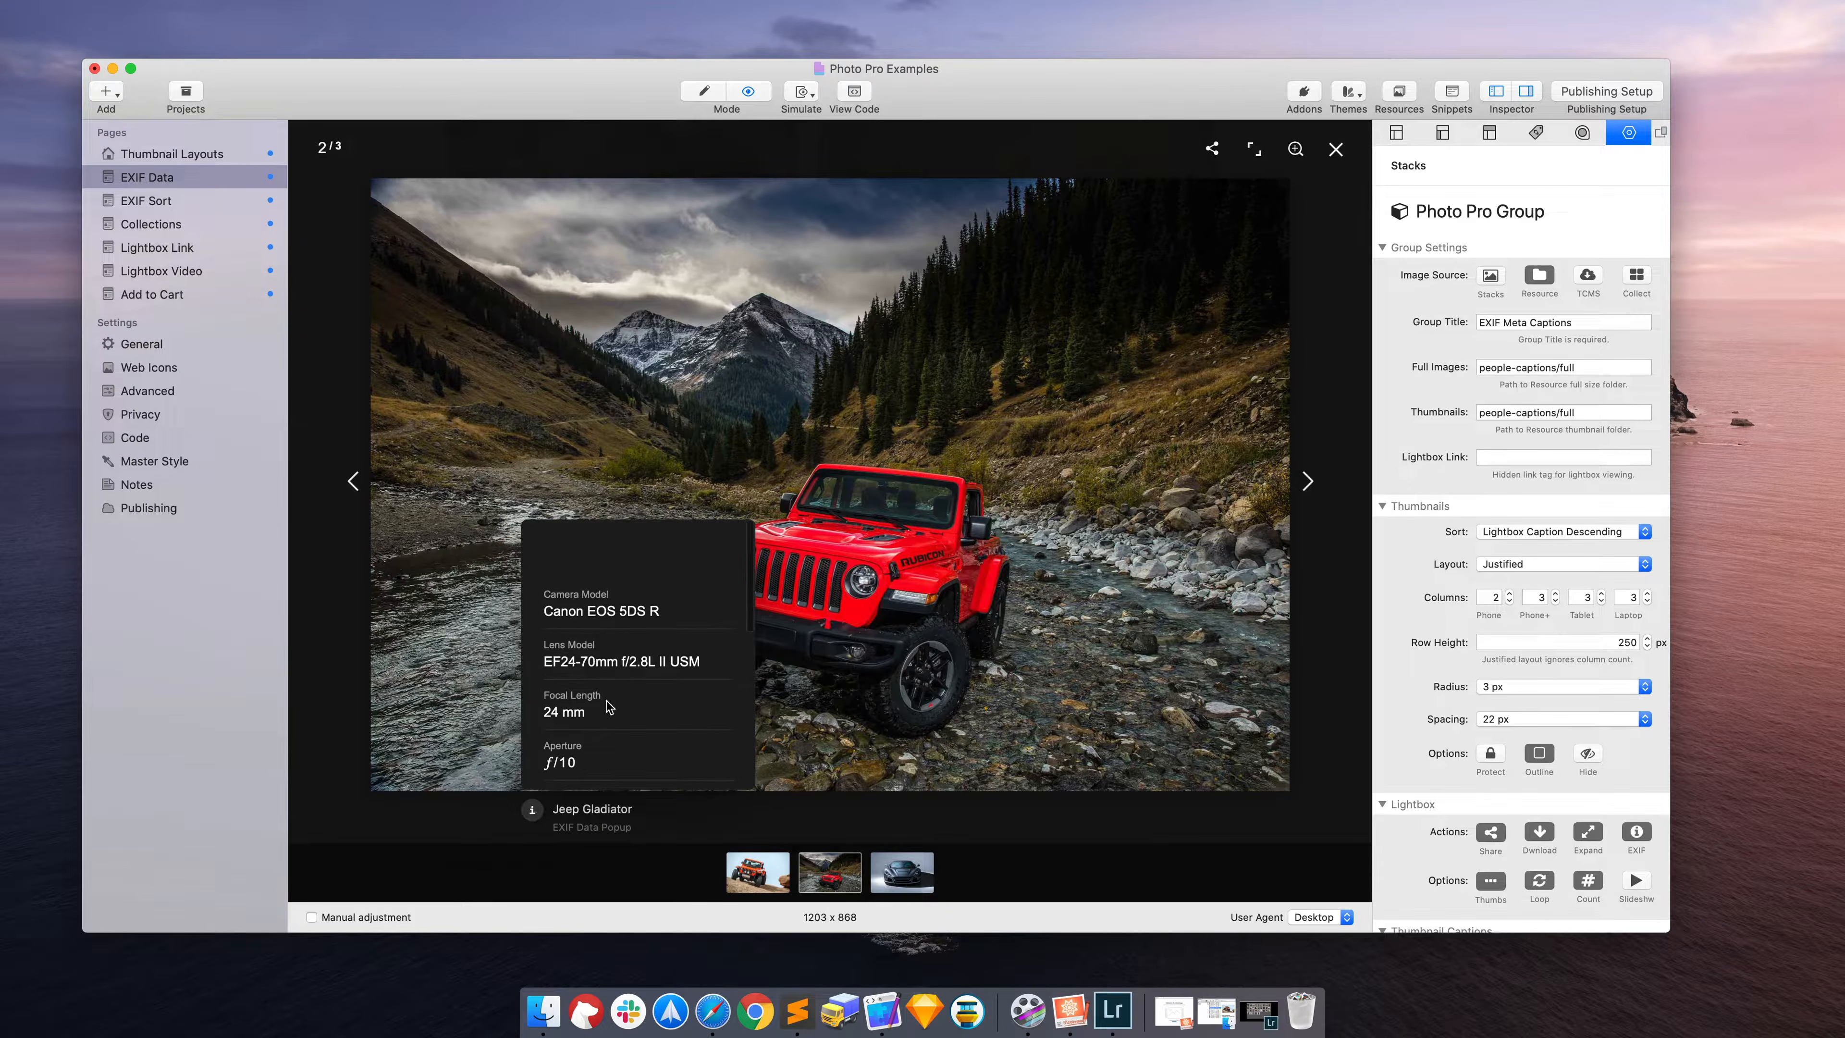
scroll(608, 707, down, 5)
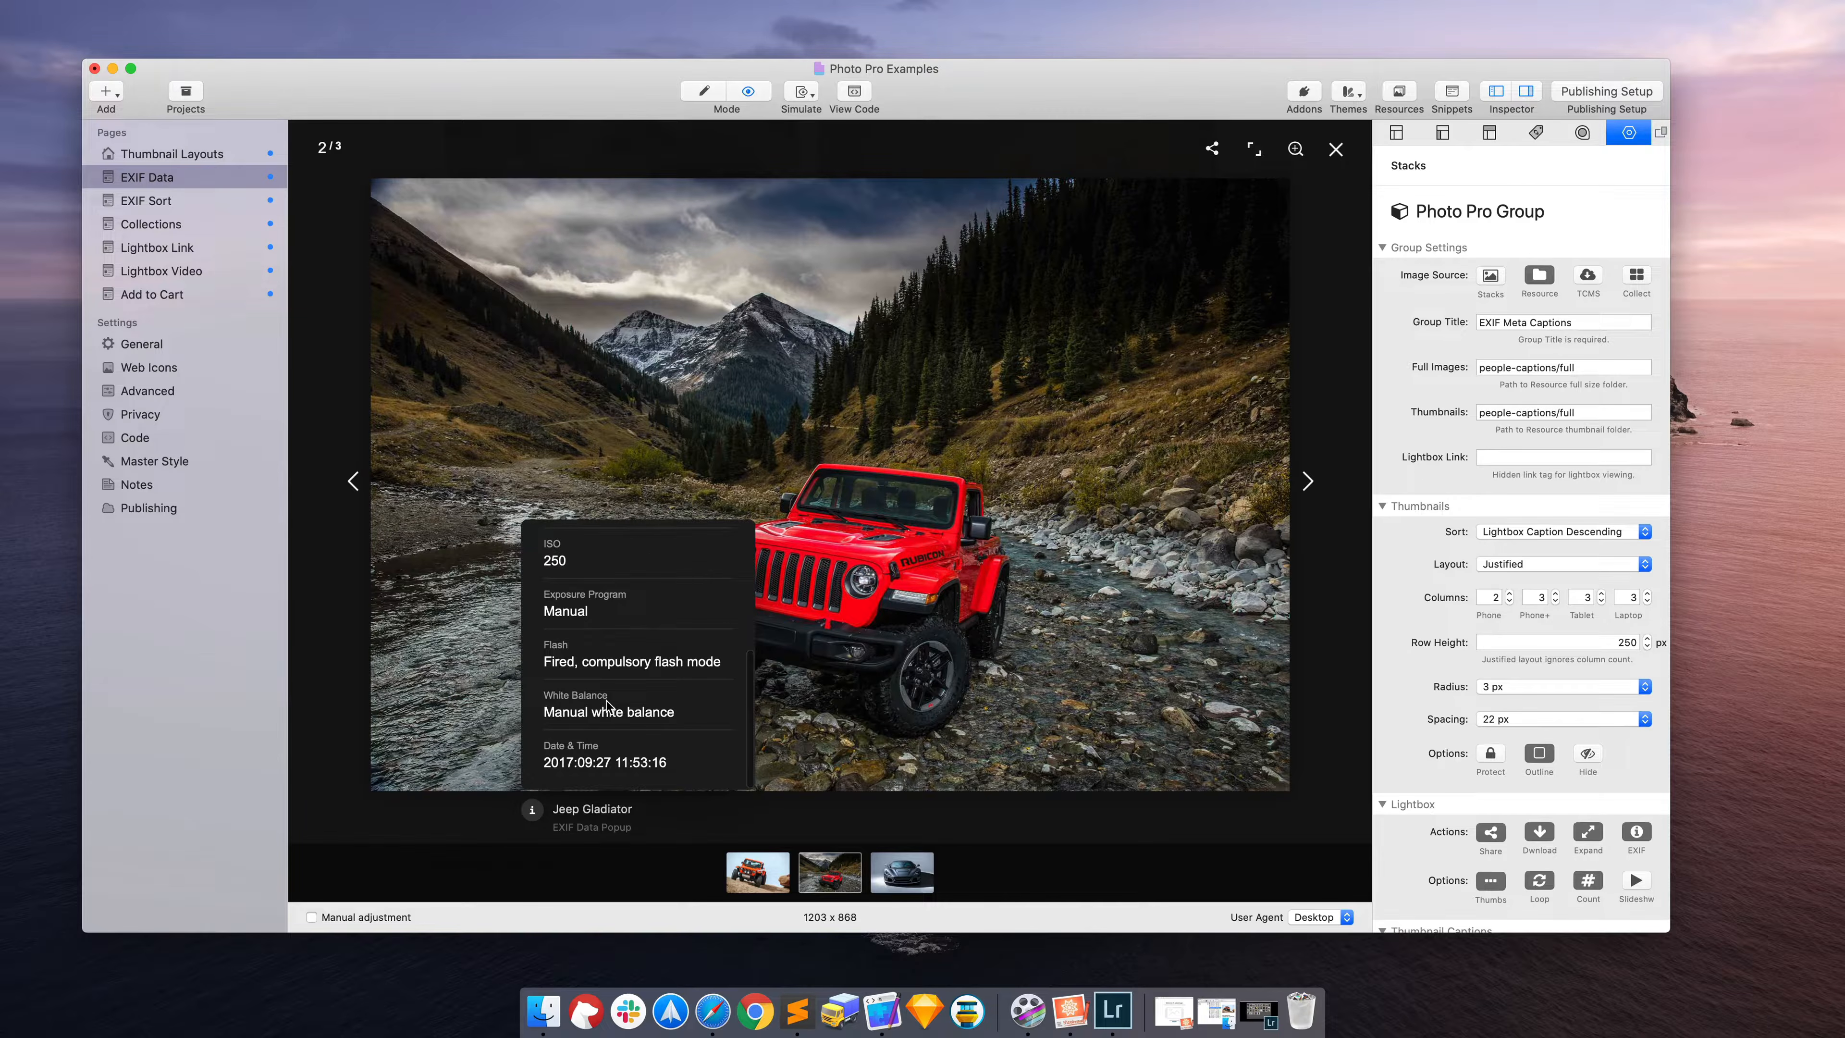
click(532, 813)
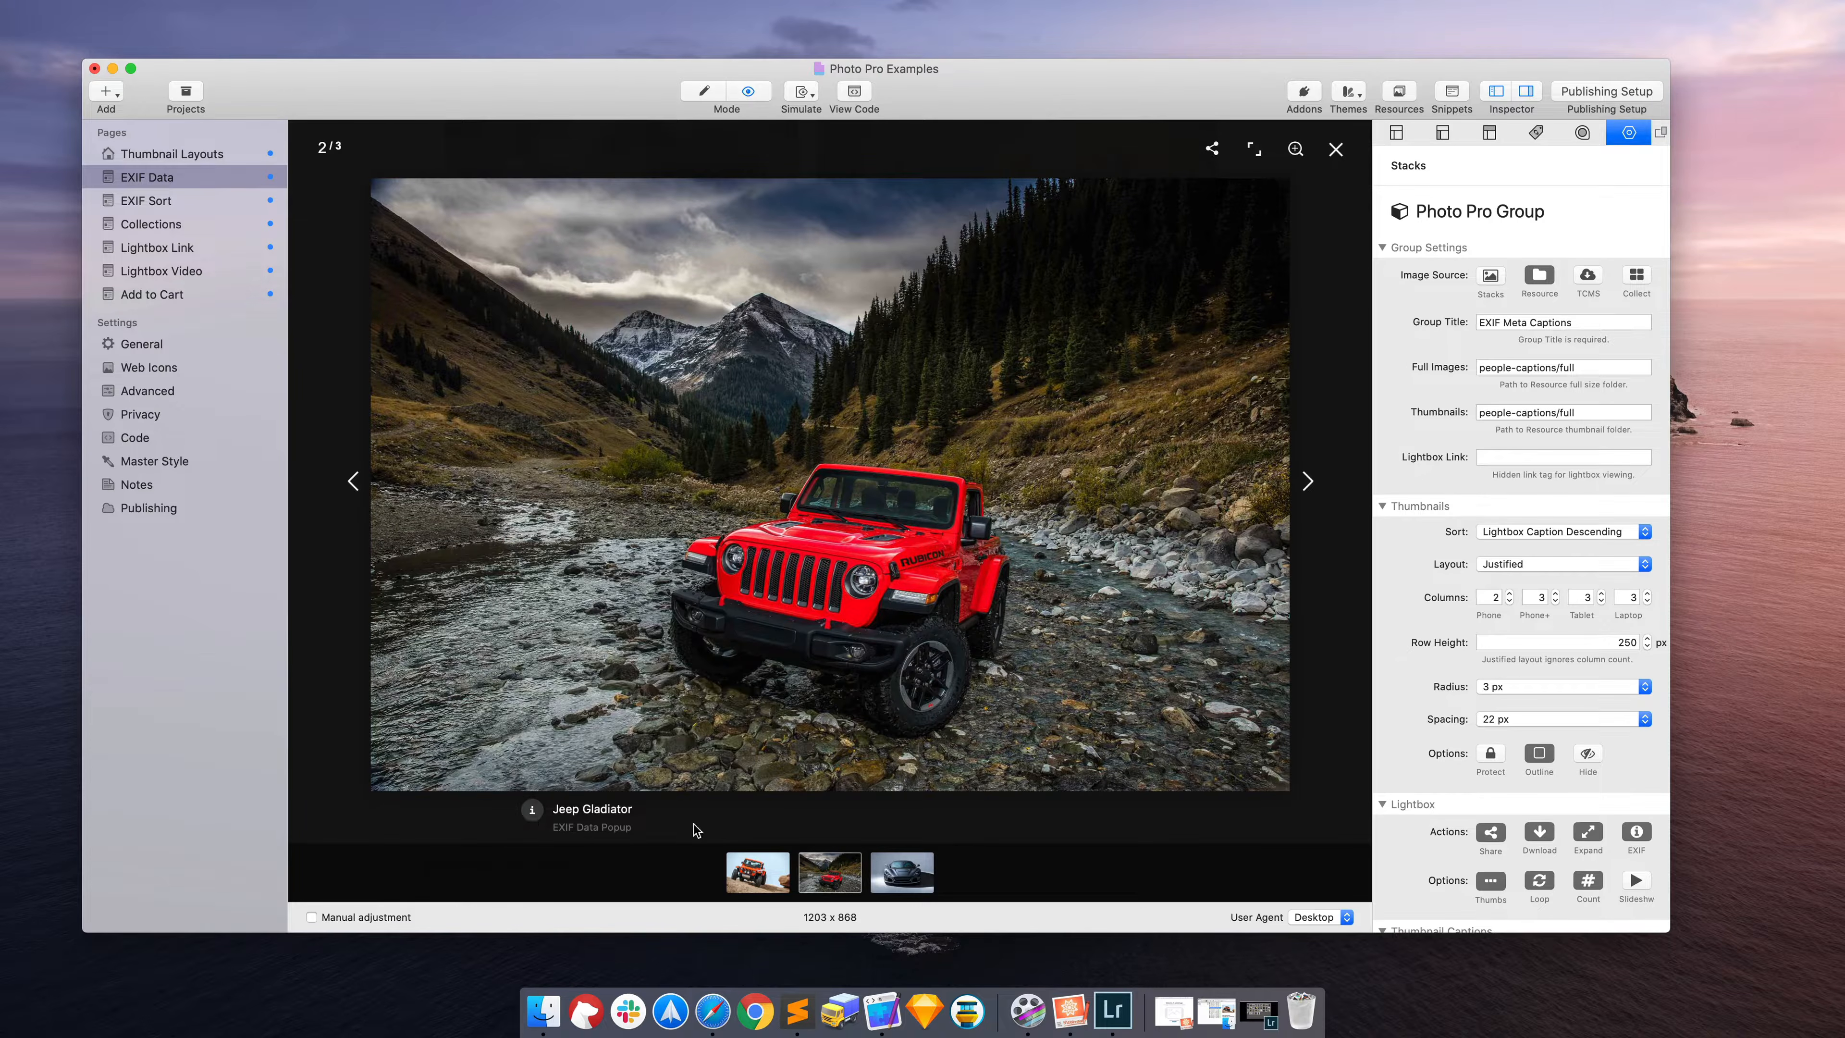
click(532, 809)
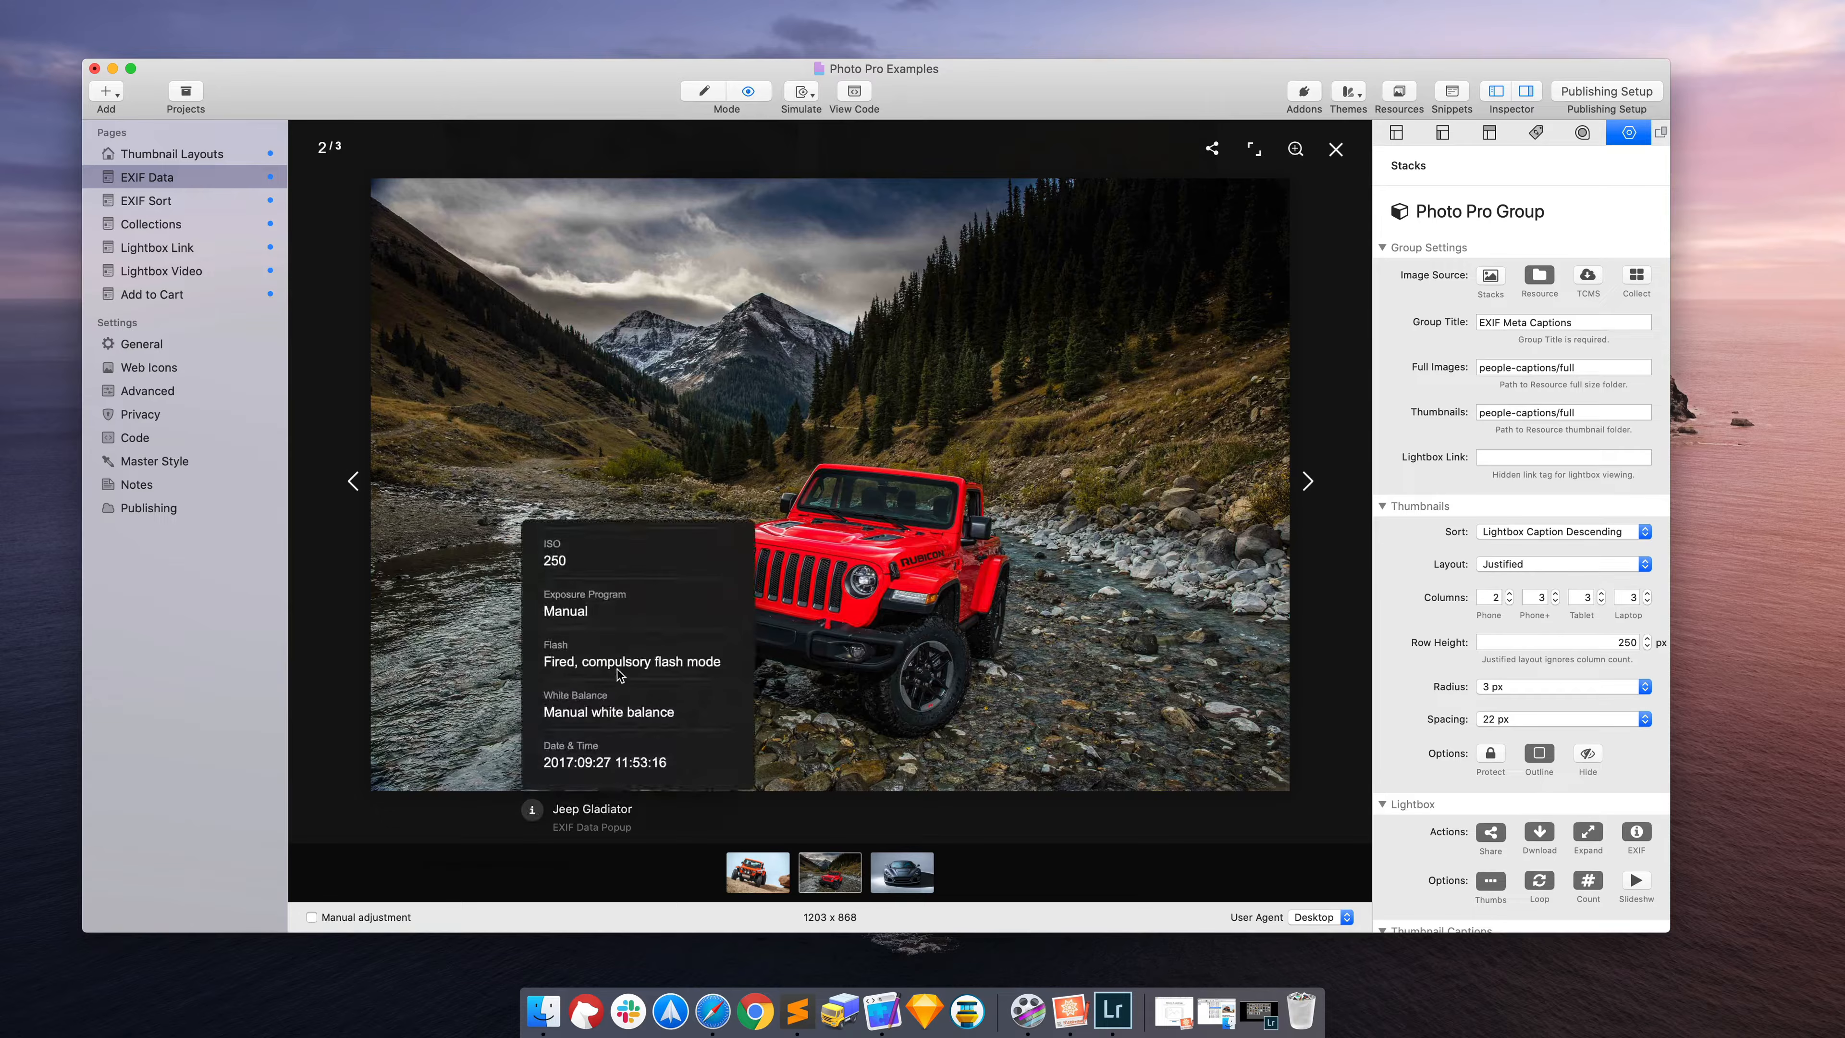
scroll(617, 669, up, 4)
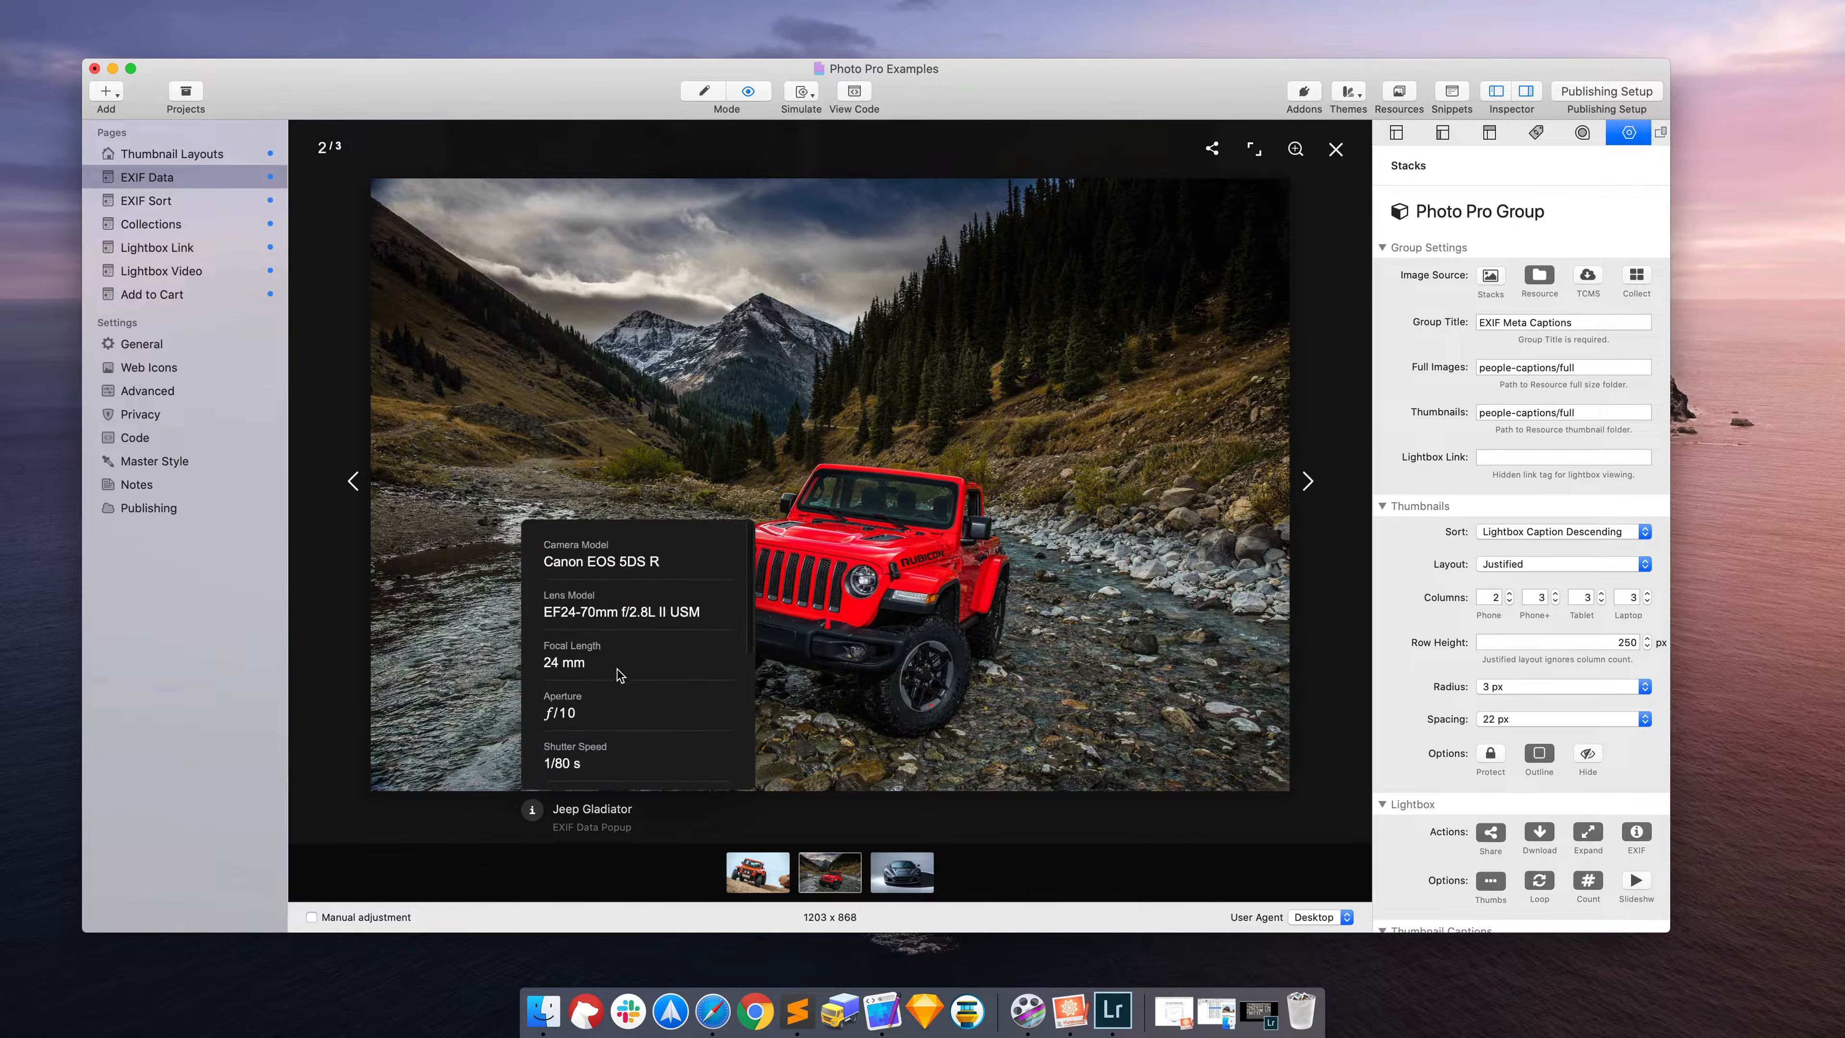
scroll(620, 675, down, 5)
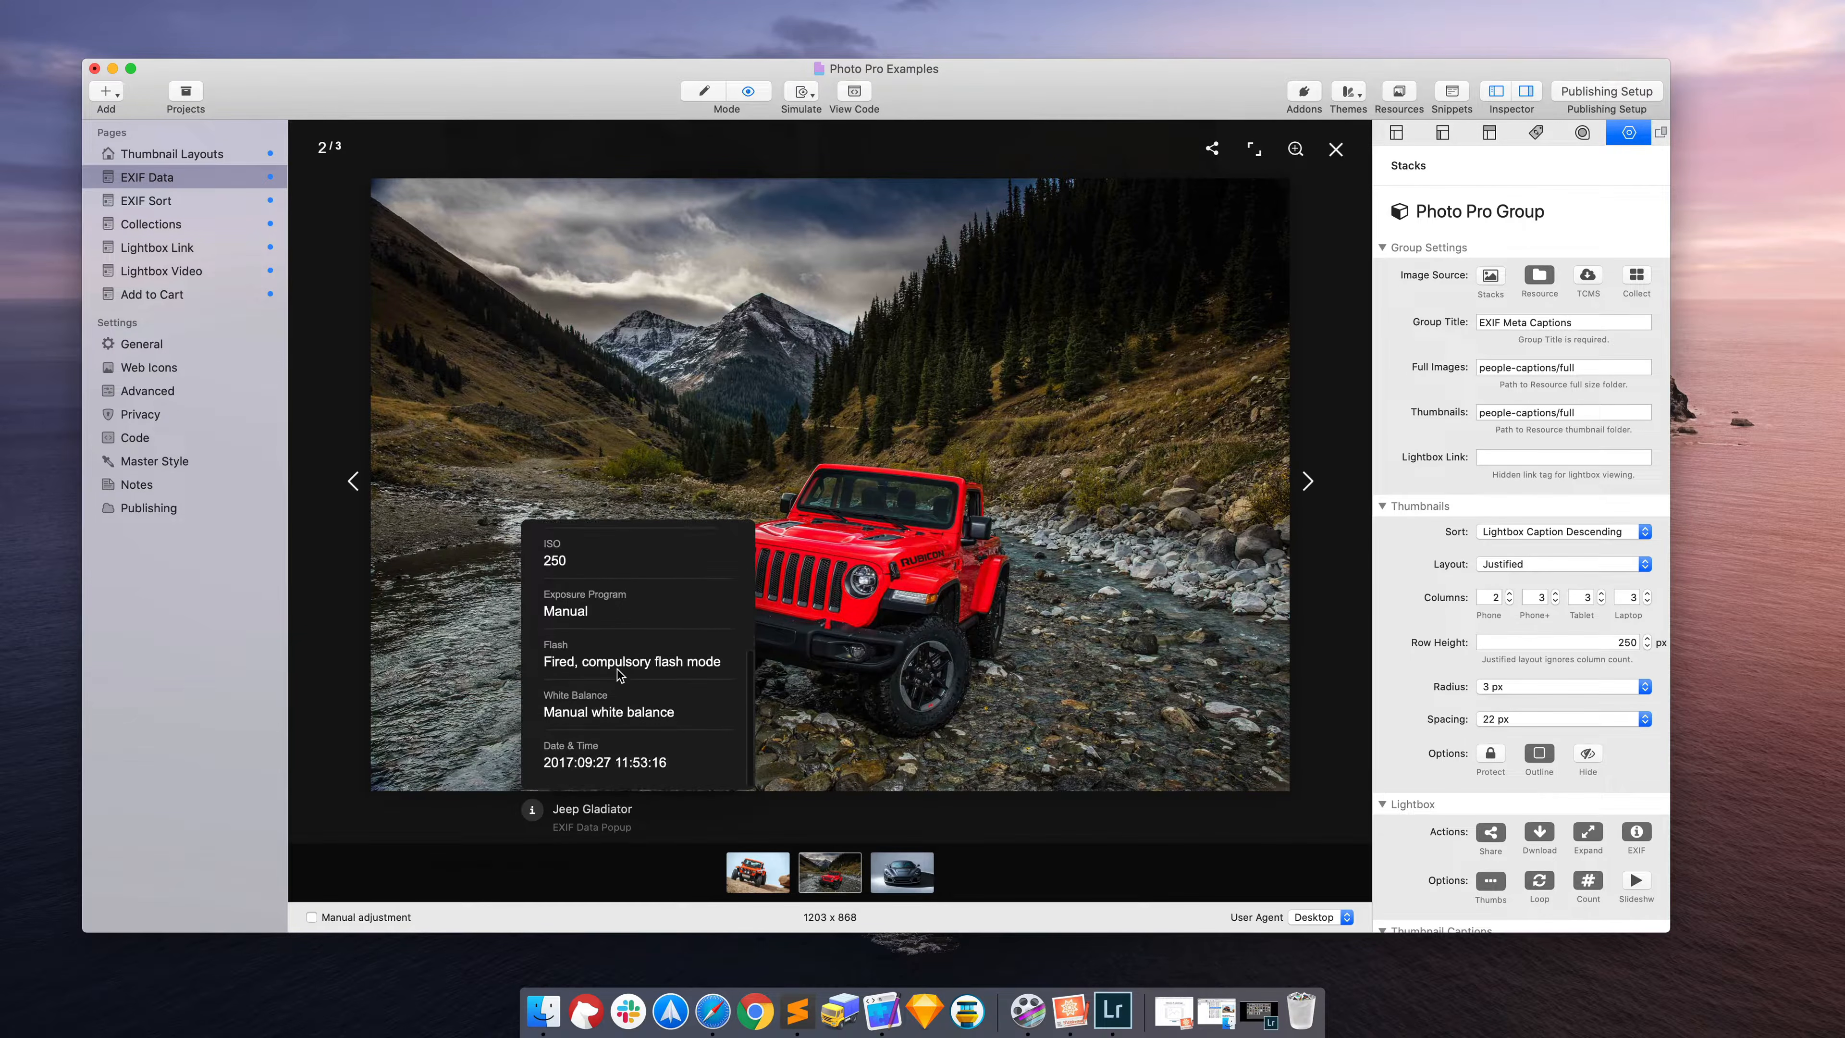
scroll(620, 675, up, 5)
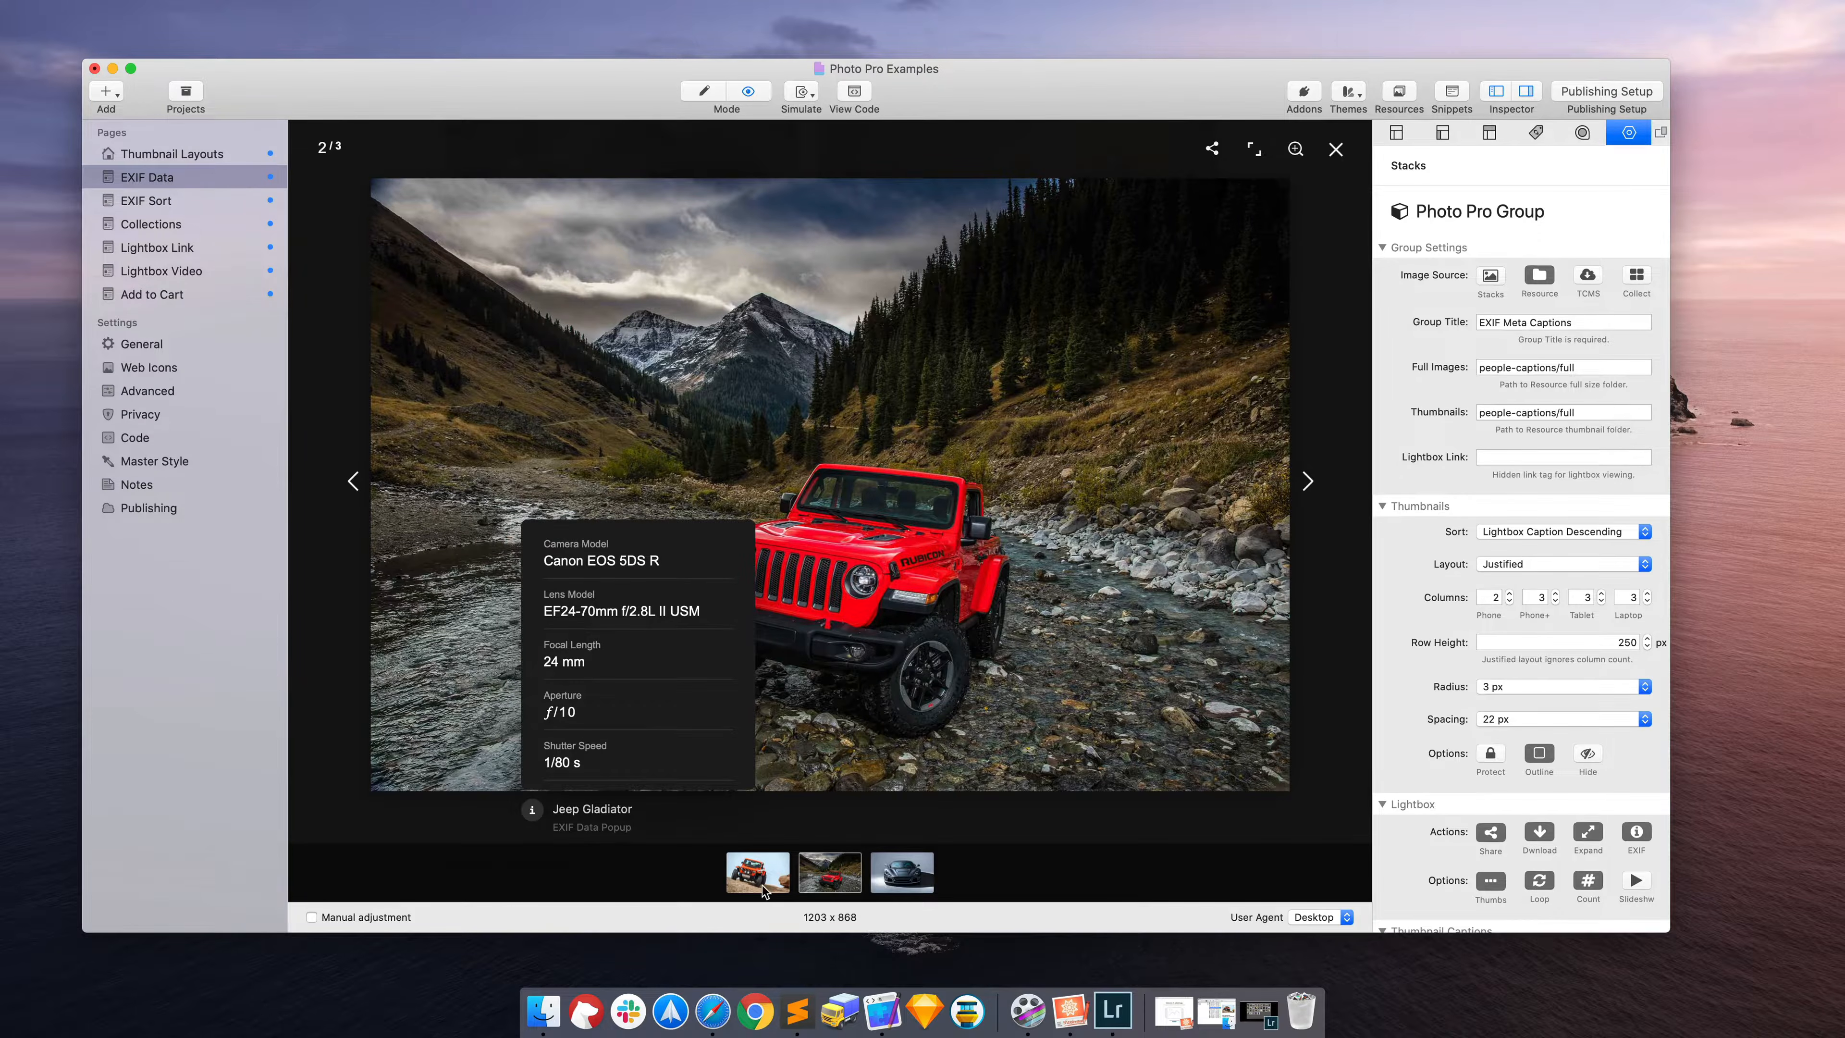
Step: Return to the Jeep Sandstorm photo, review its EXIF data popup from start to end, and close the popup
click(729, 883)
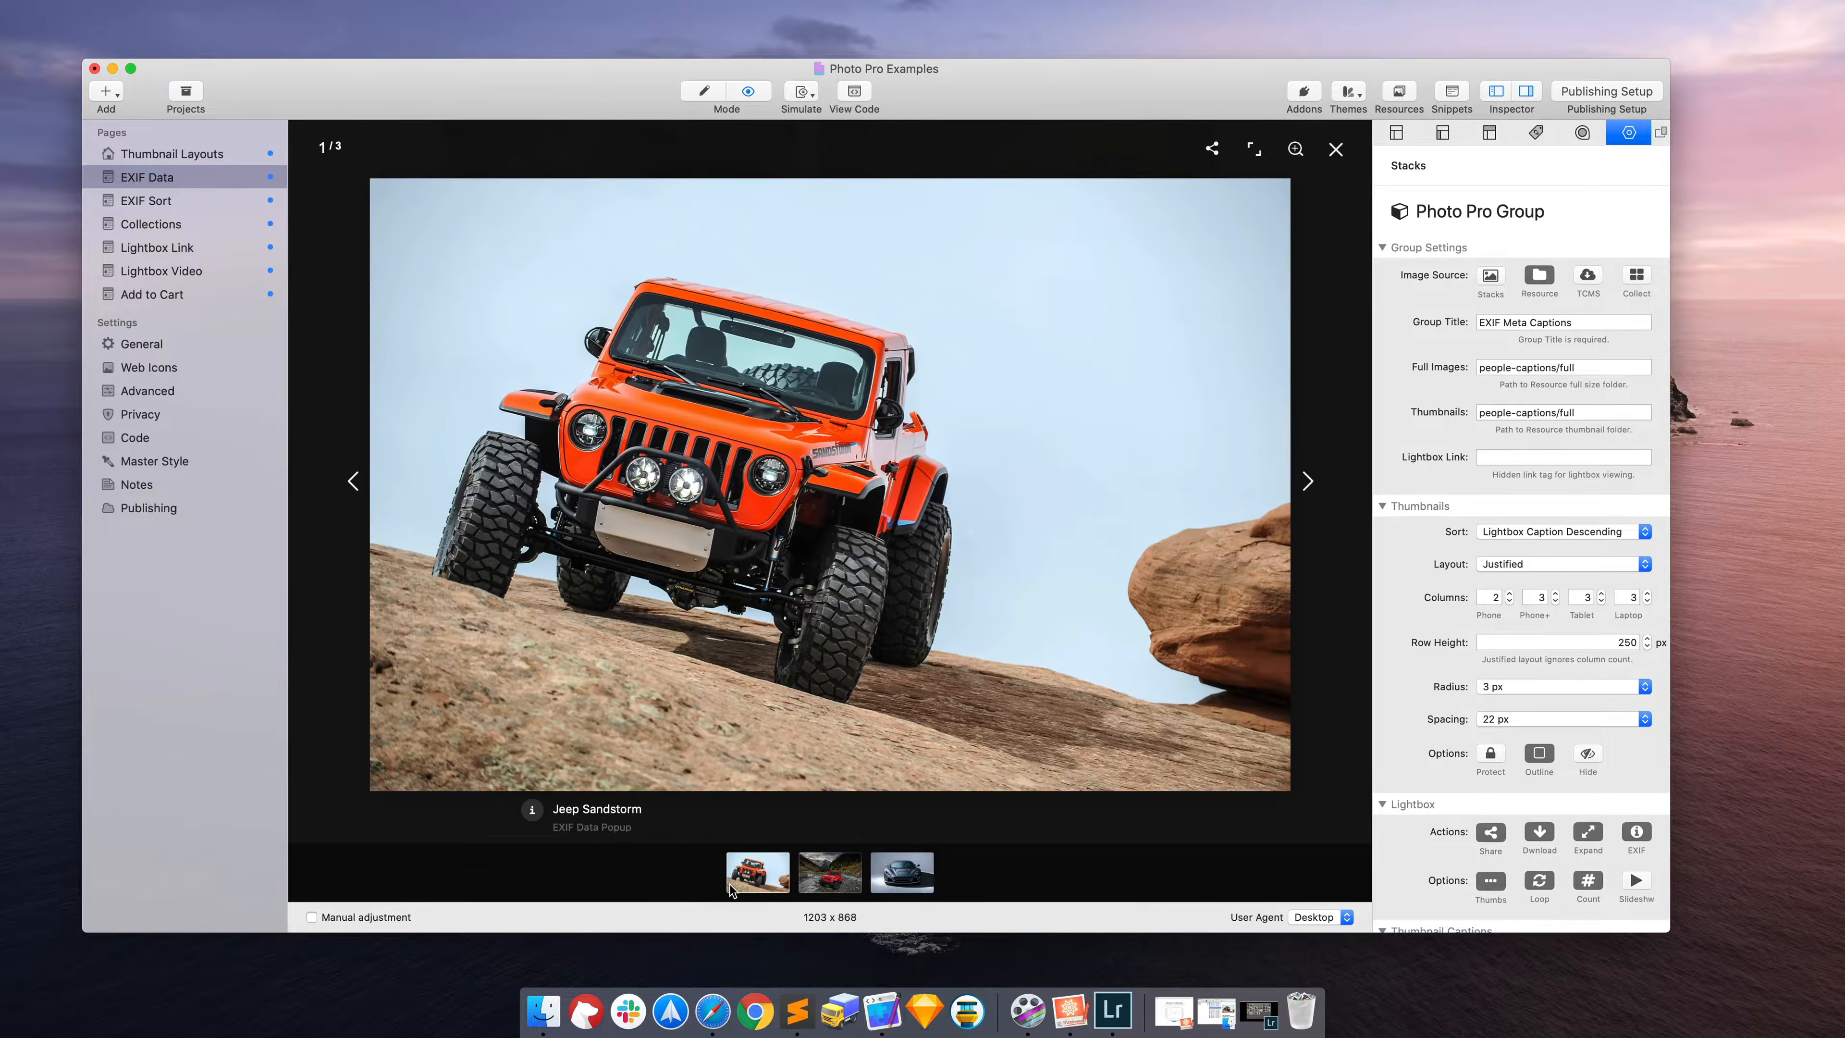
click(544, 812)
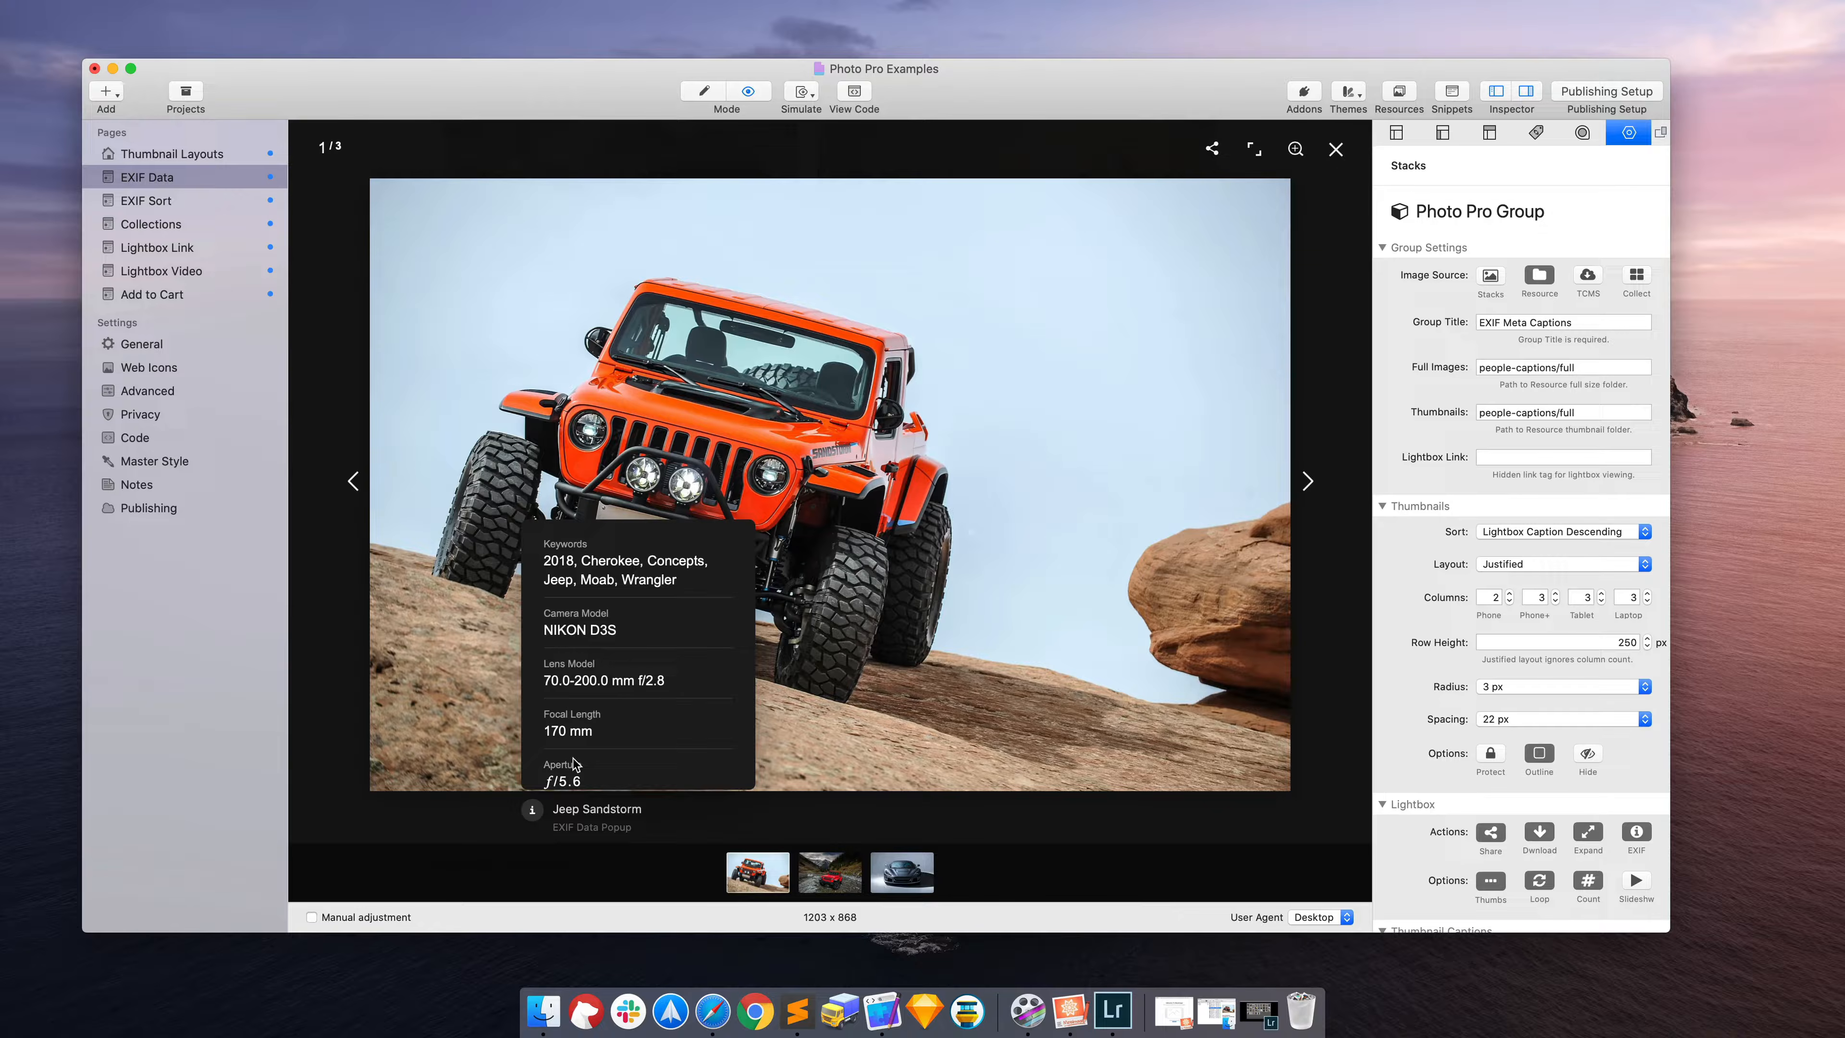
scroll(581, 755, down, 5)
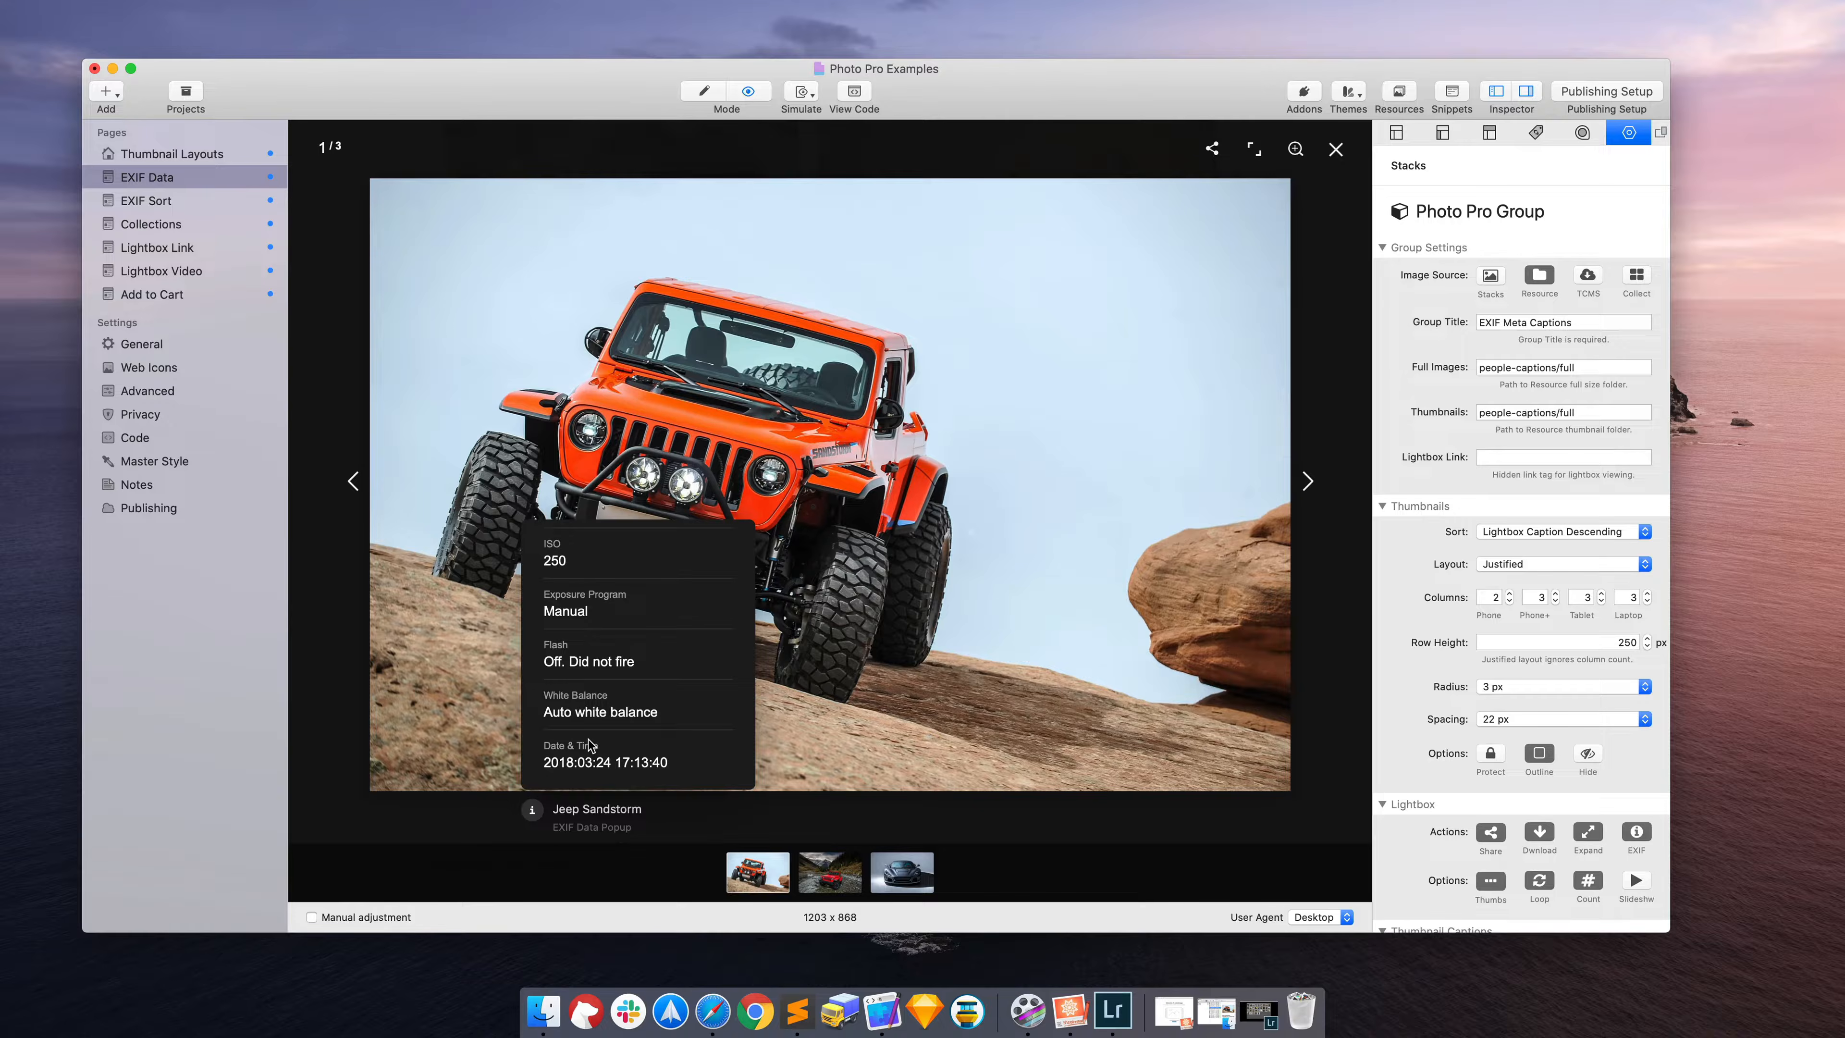
scroll(590, 744, up, 5)
scroll(589, 744, down, 5)
scroll(590, 744, up, 5)
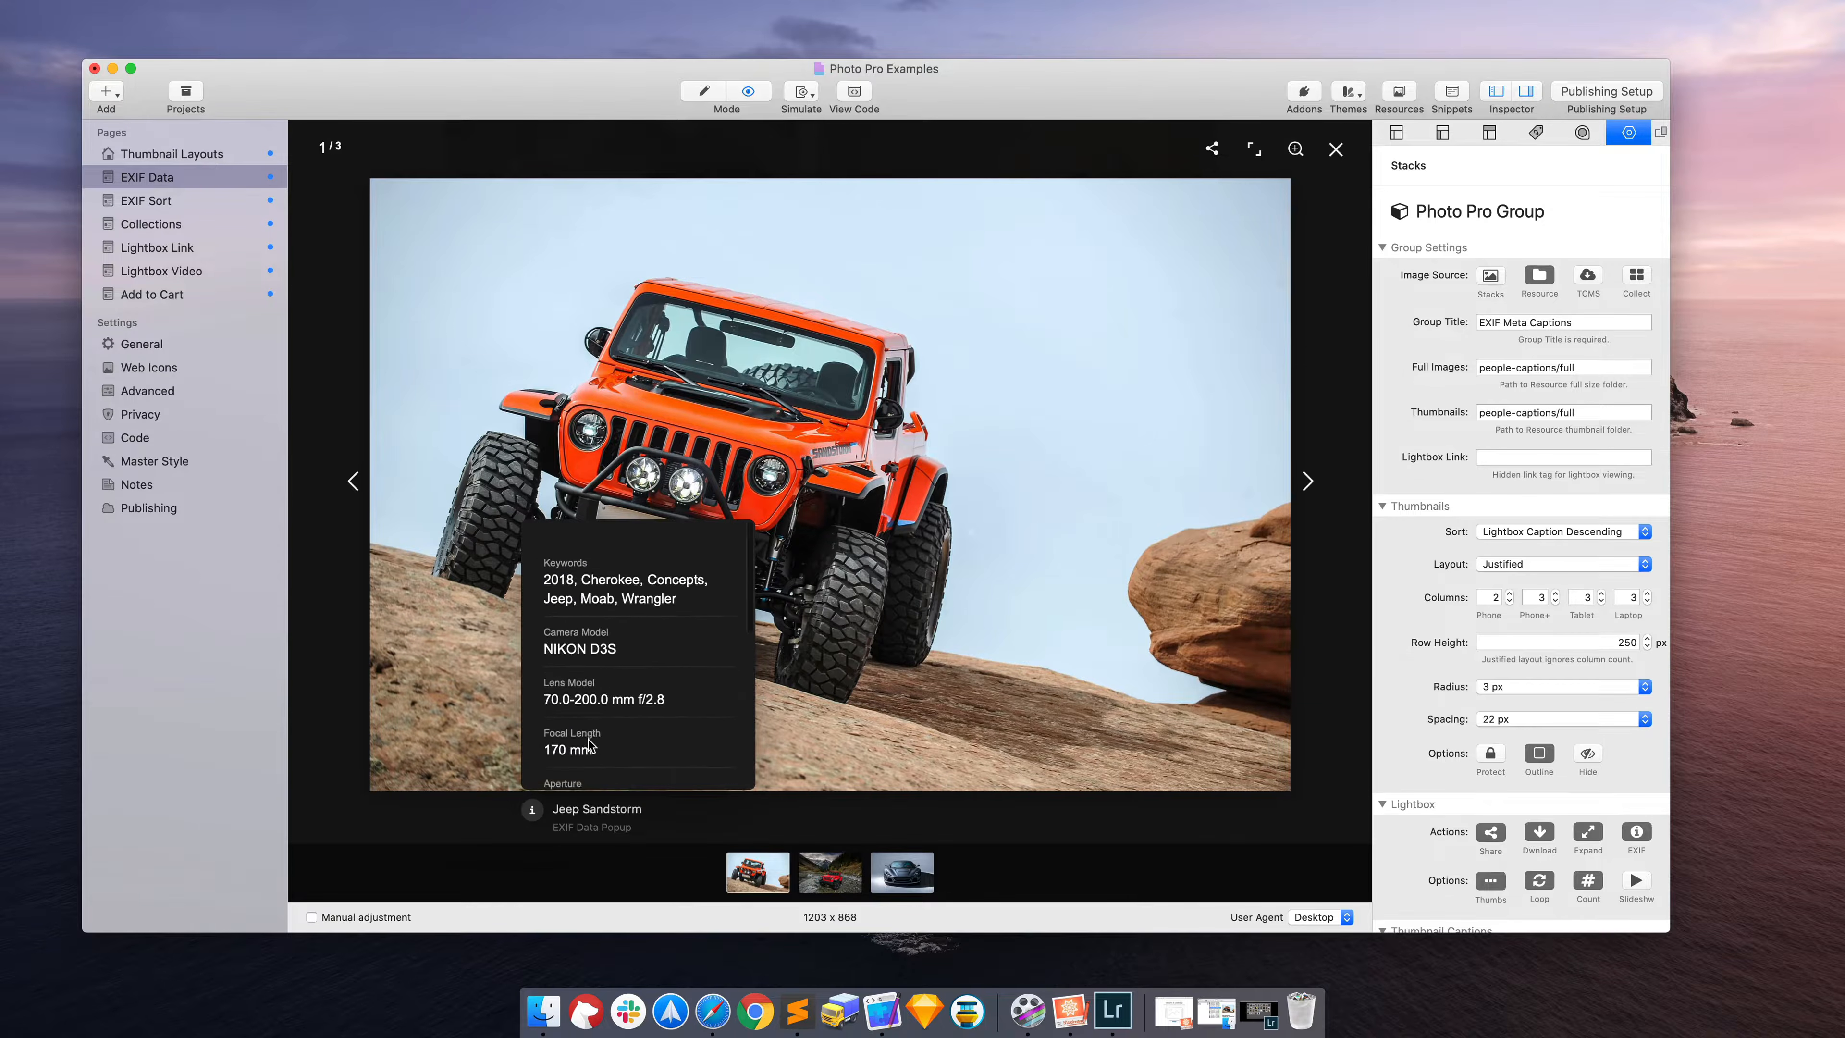
scroll(589, 744, down, 5)
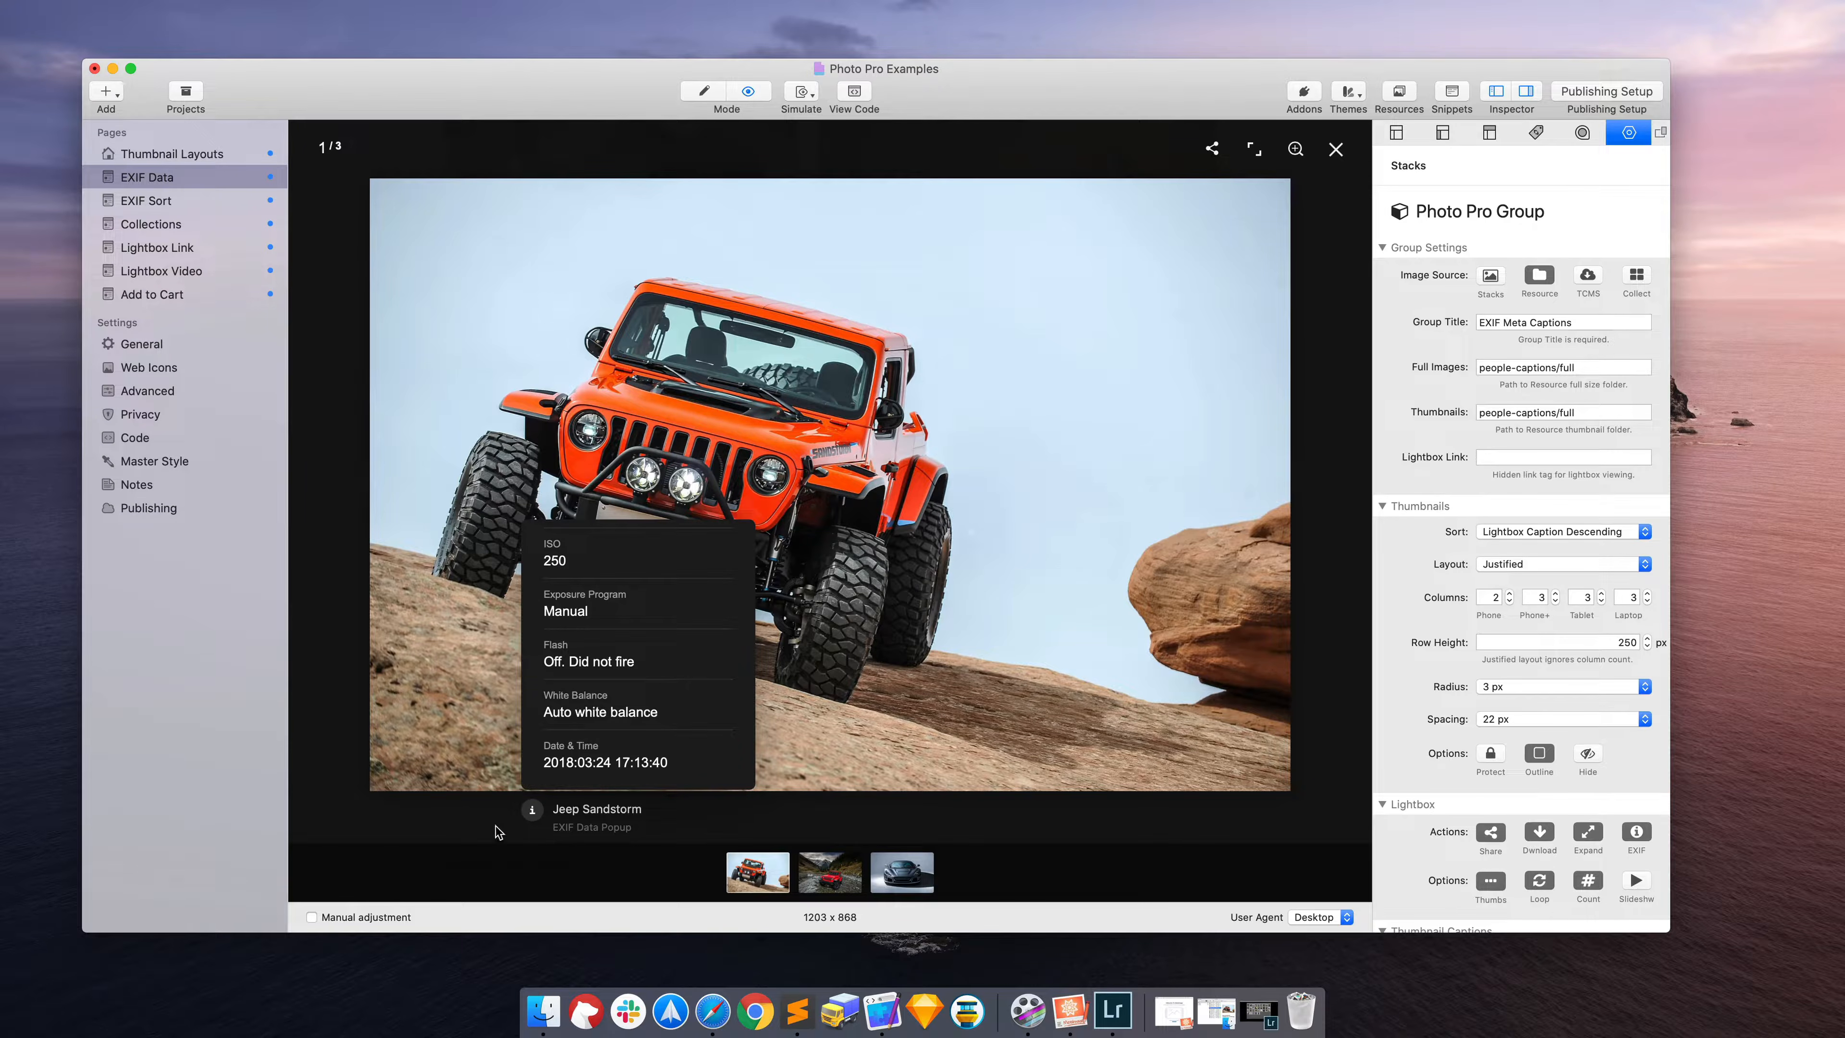
click(532, 815)
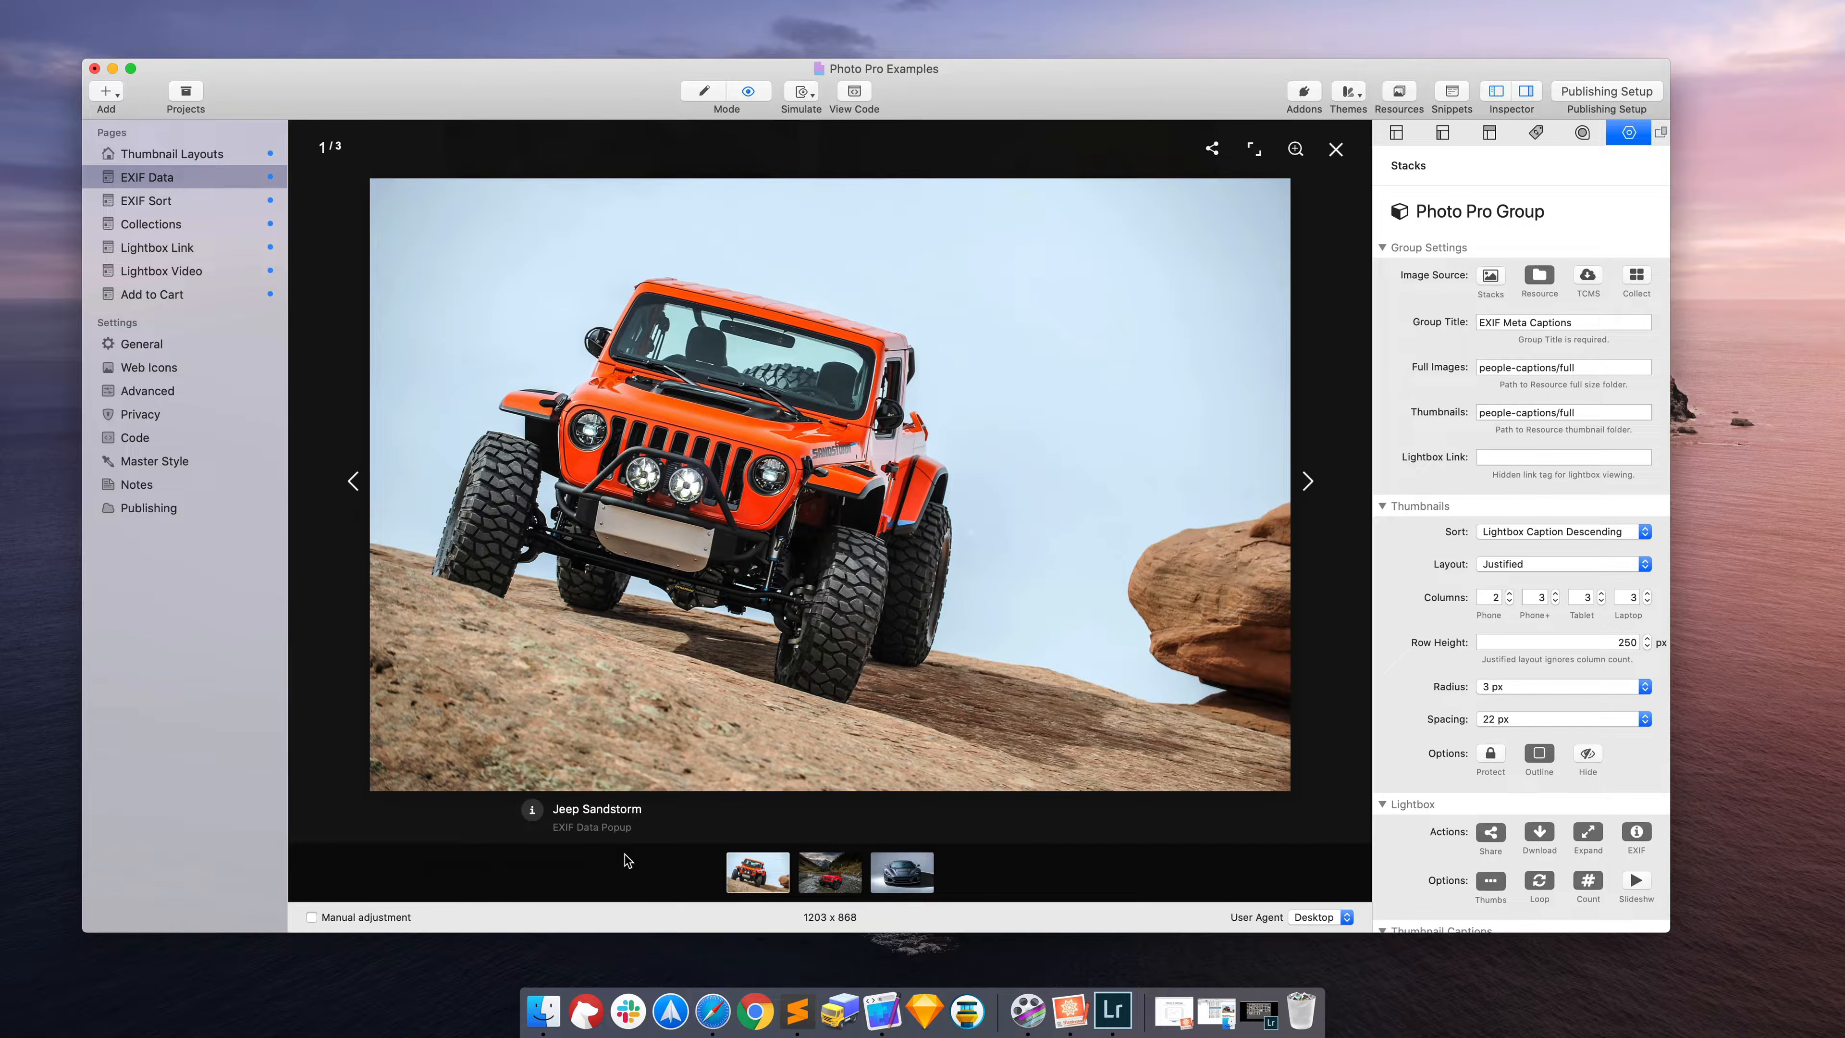
Step: Restore the Finder window of the full folder, switch to MetaImage, and close its location editor to view the EXIF metadata
click(1217, 1014)
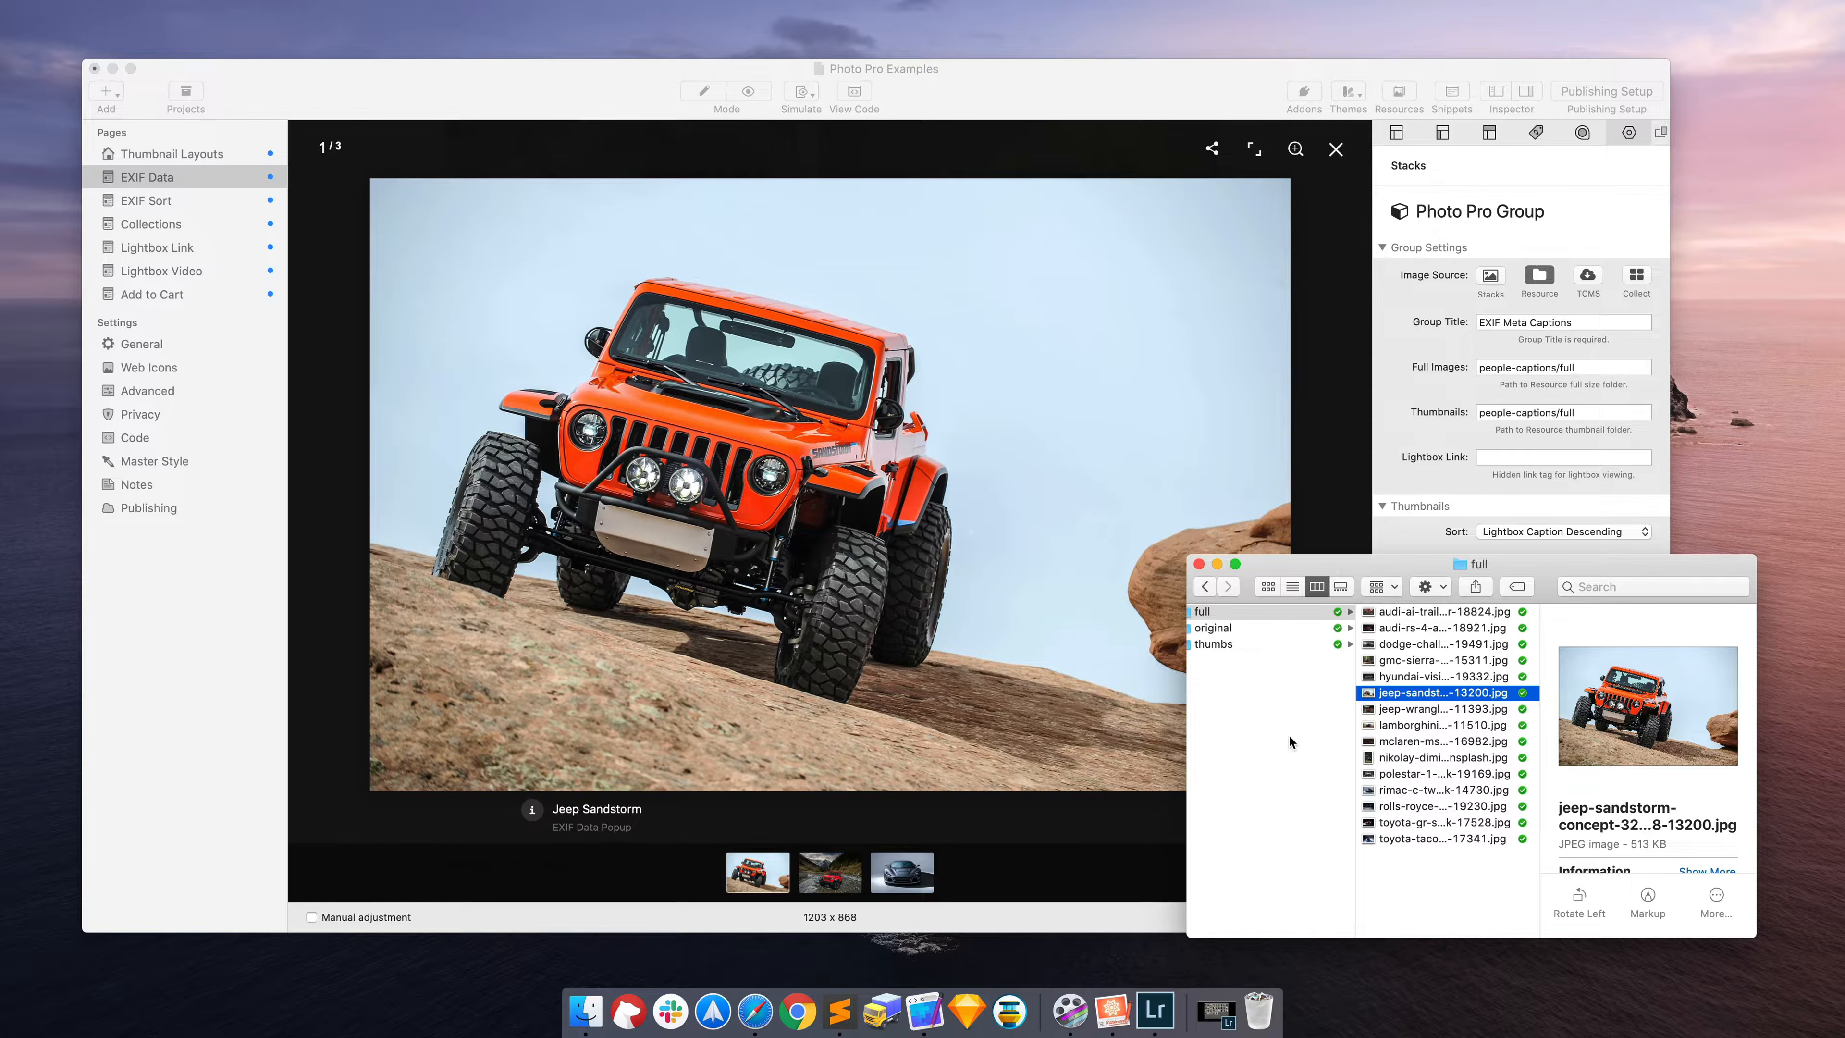
click(1112, 1012)
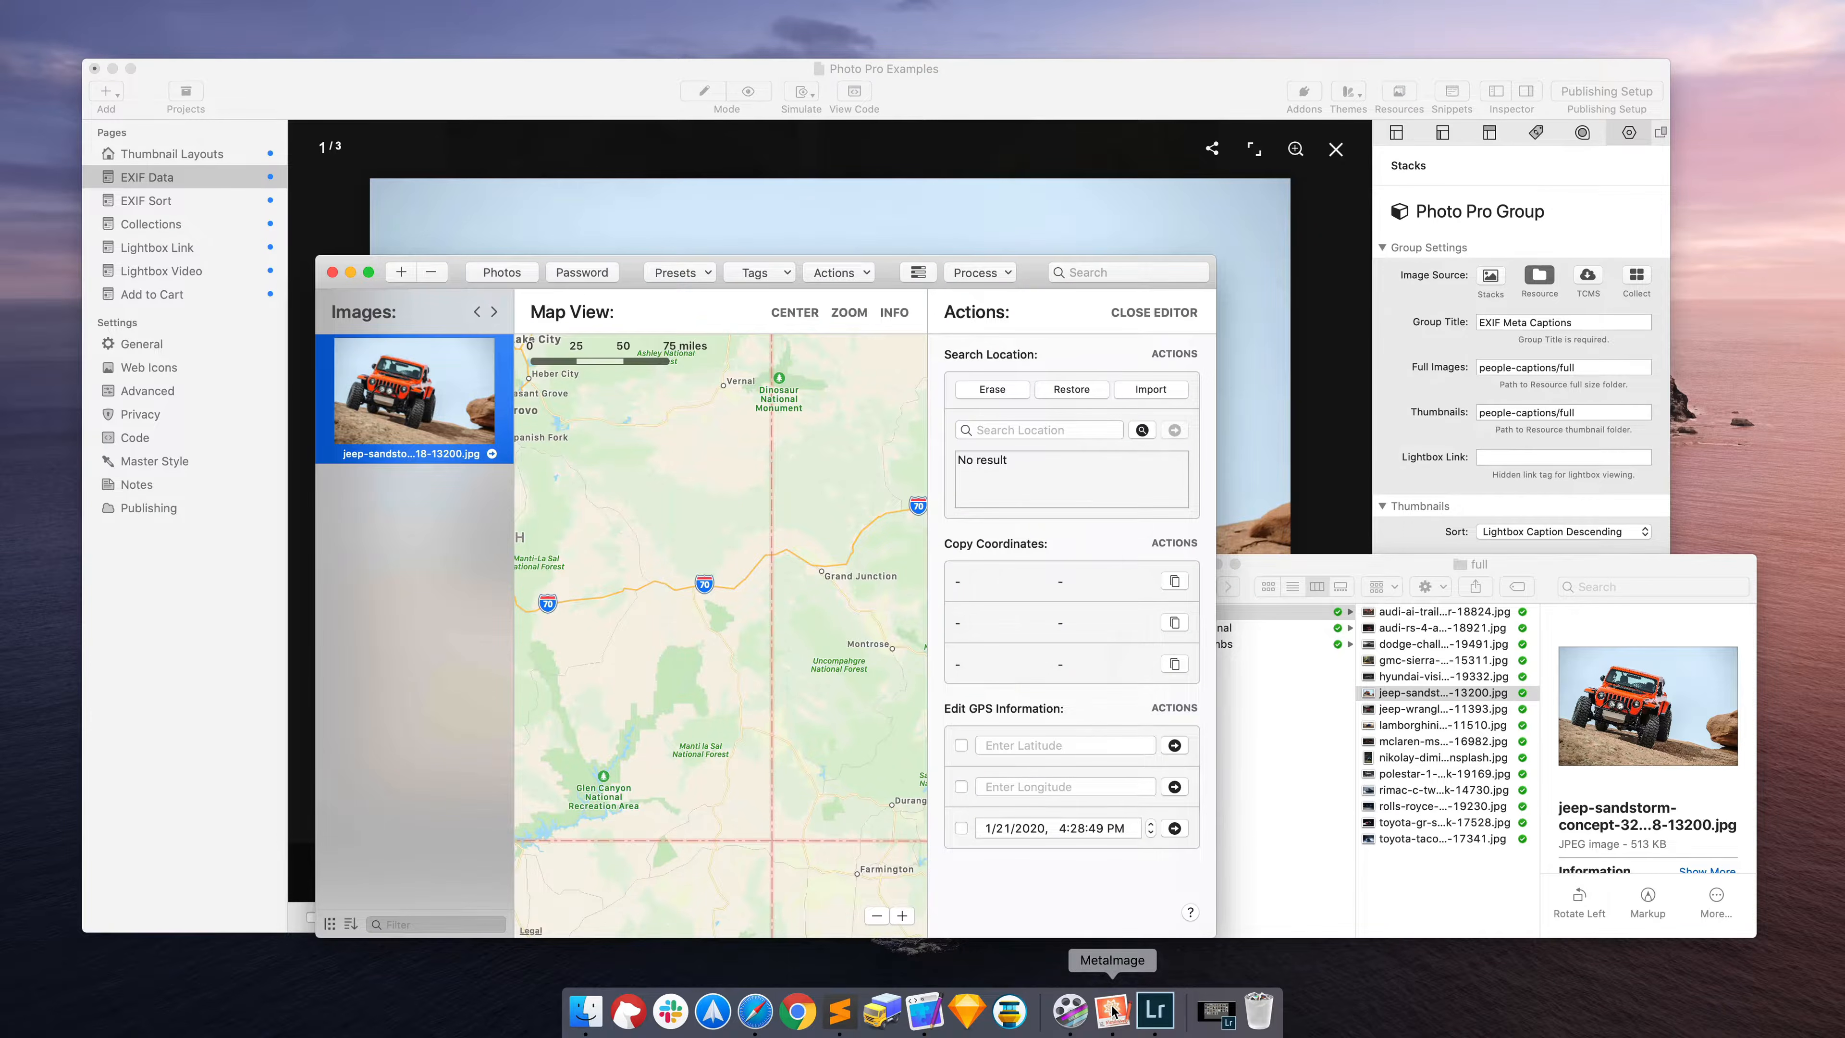
click(1153, 312)
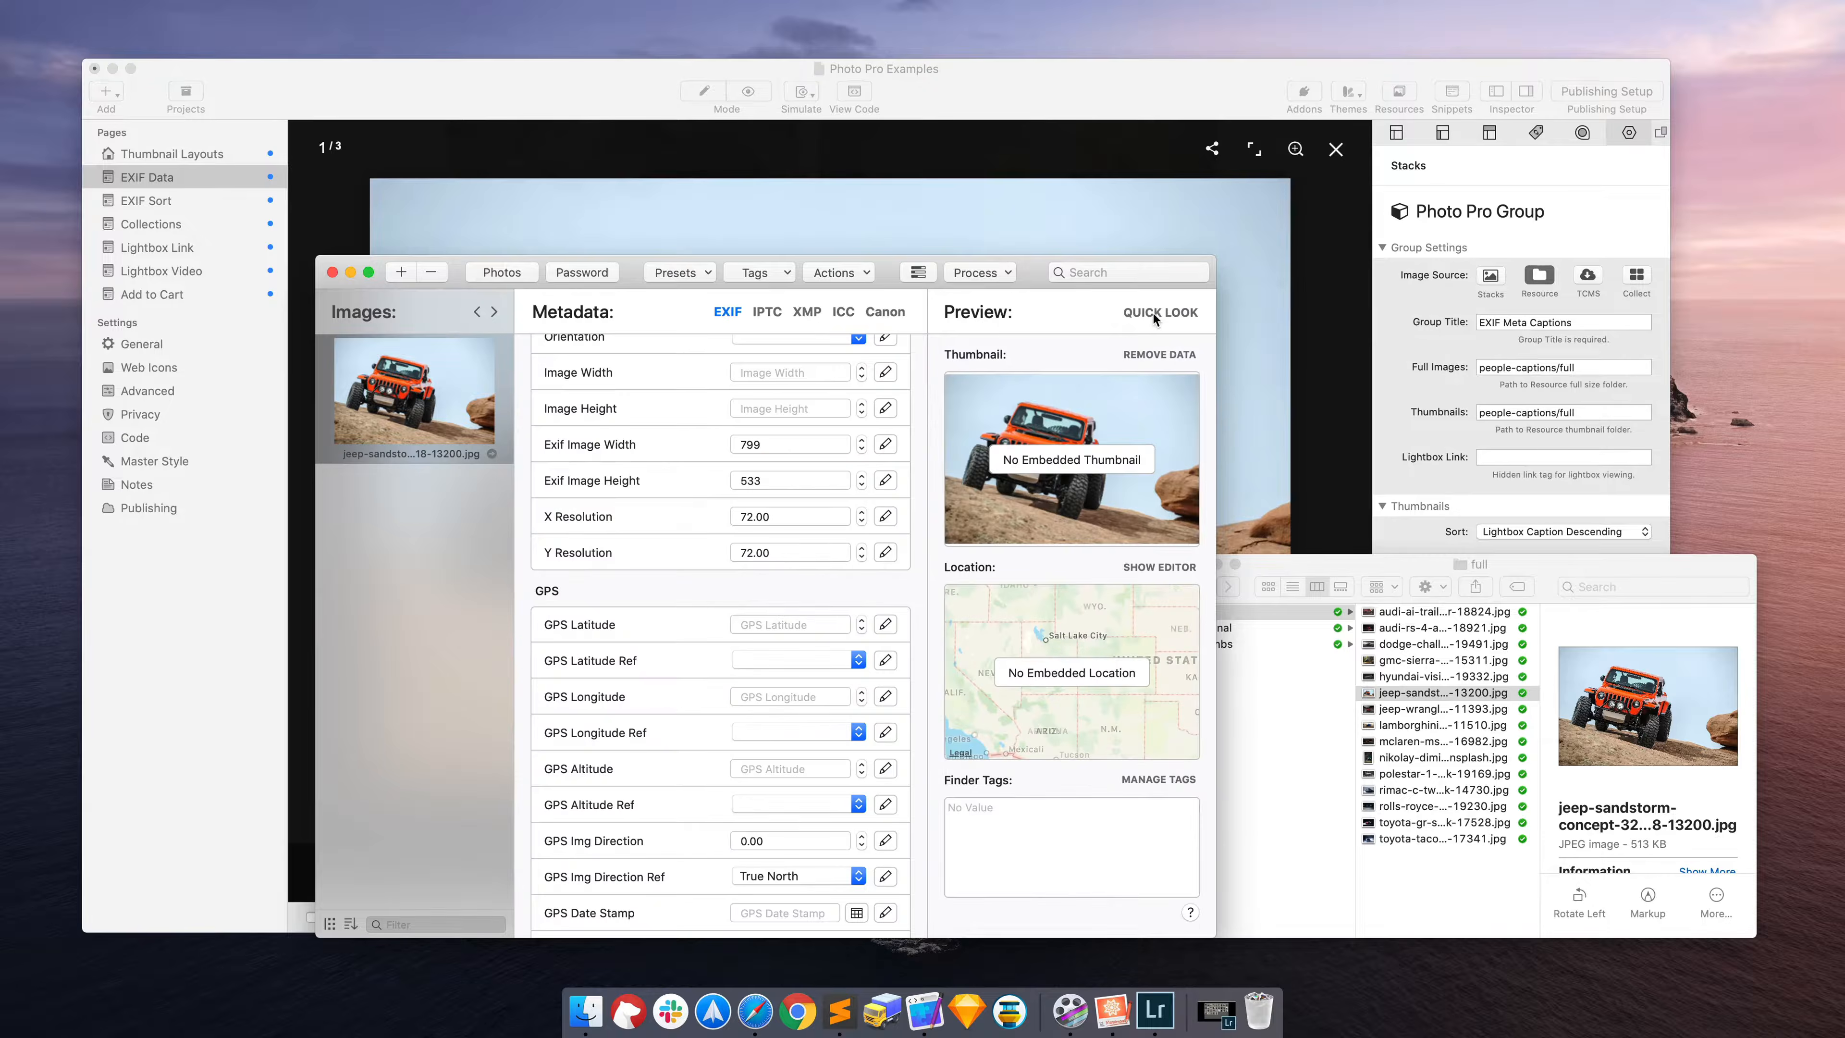
scroll(650, 546, up, 10)
scroll(651, 555, up, 5)
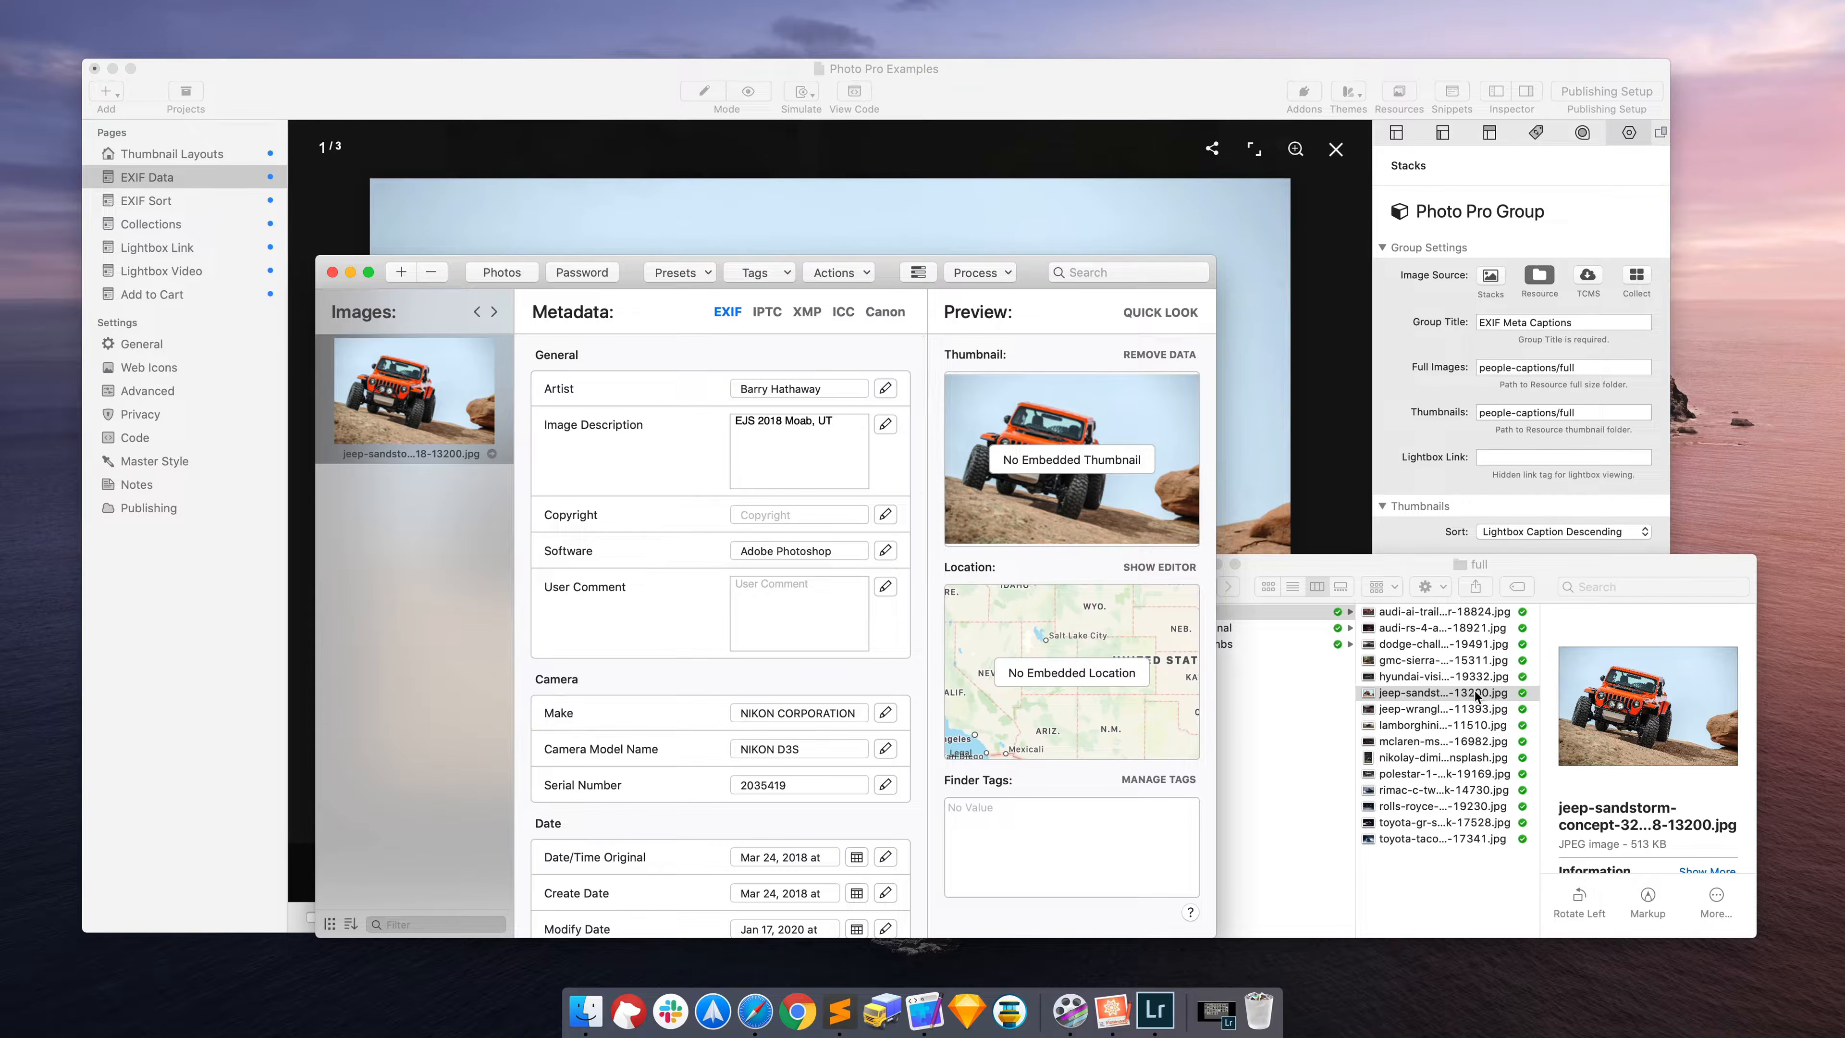
Step: Remove the Jeep Sandstorm image from MetaImage and import its JPG again from the full folder in Finder
right_click(408, 399)
click(481, 578)
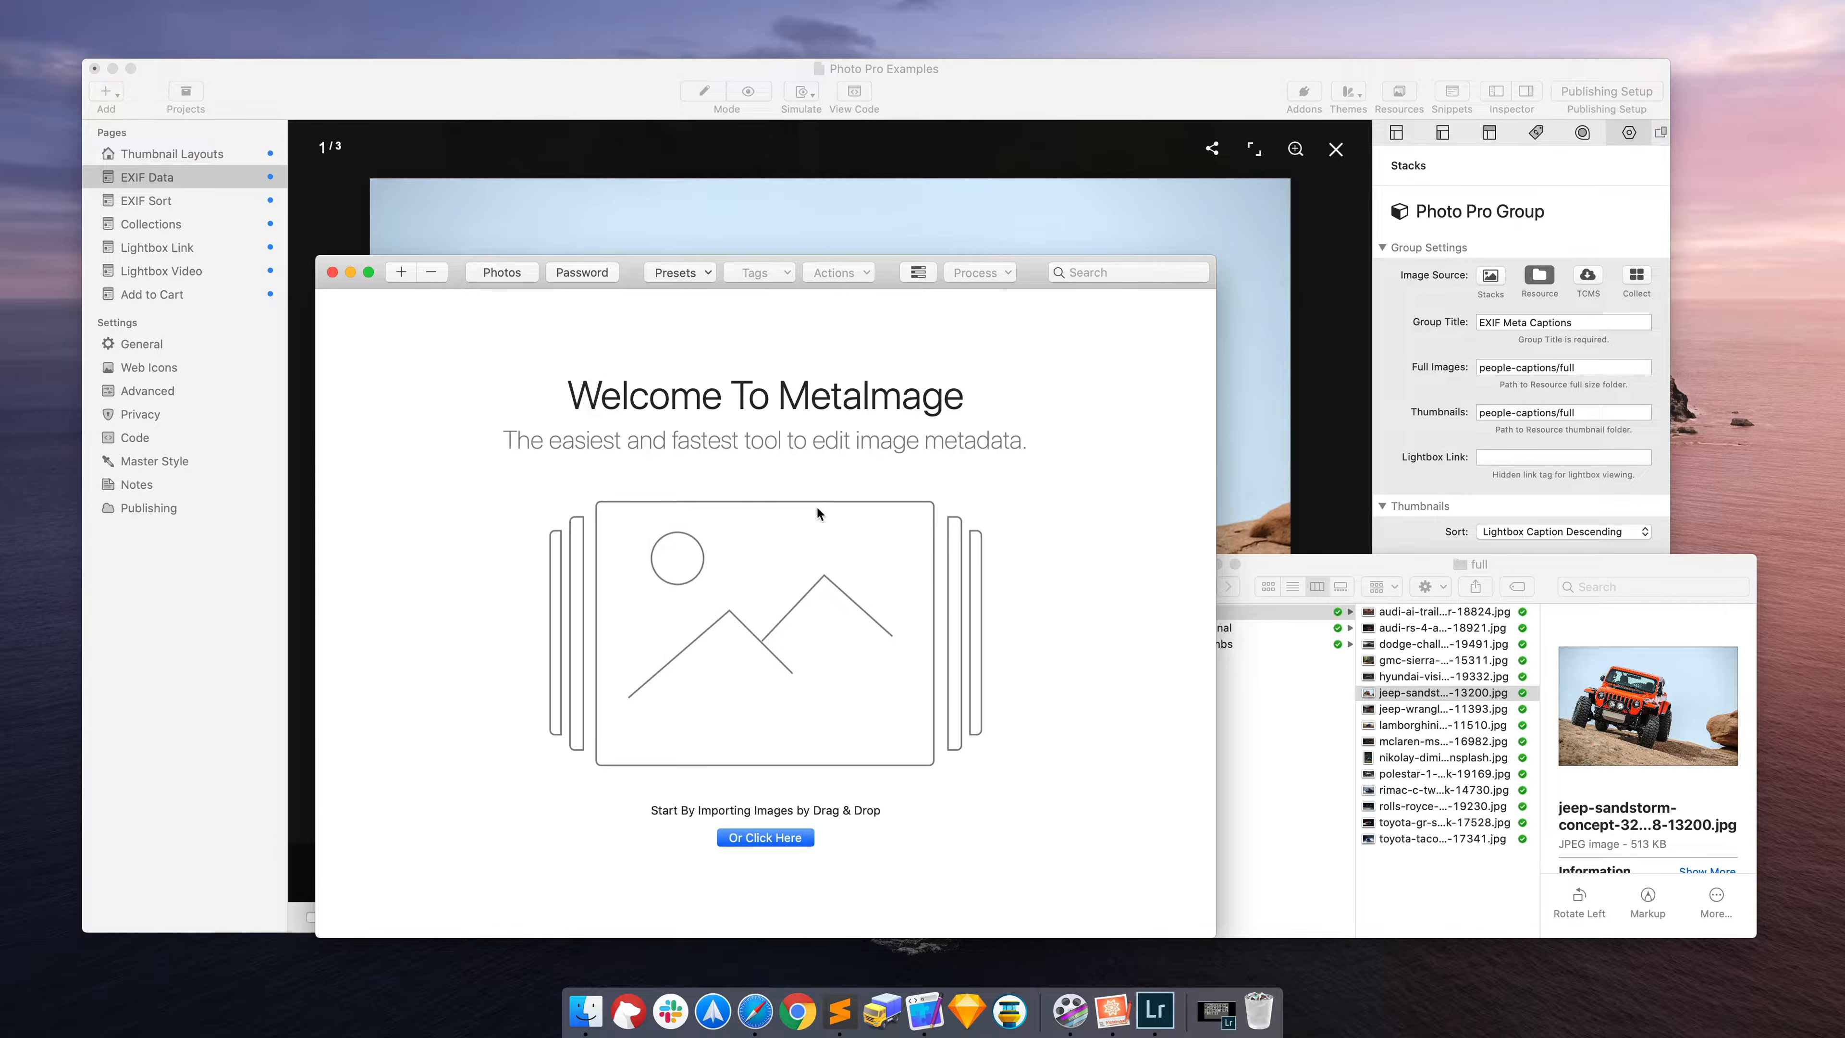
drag(1430, 698, 812, 436)
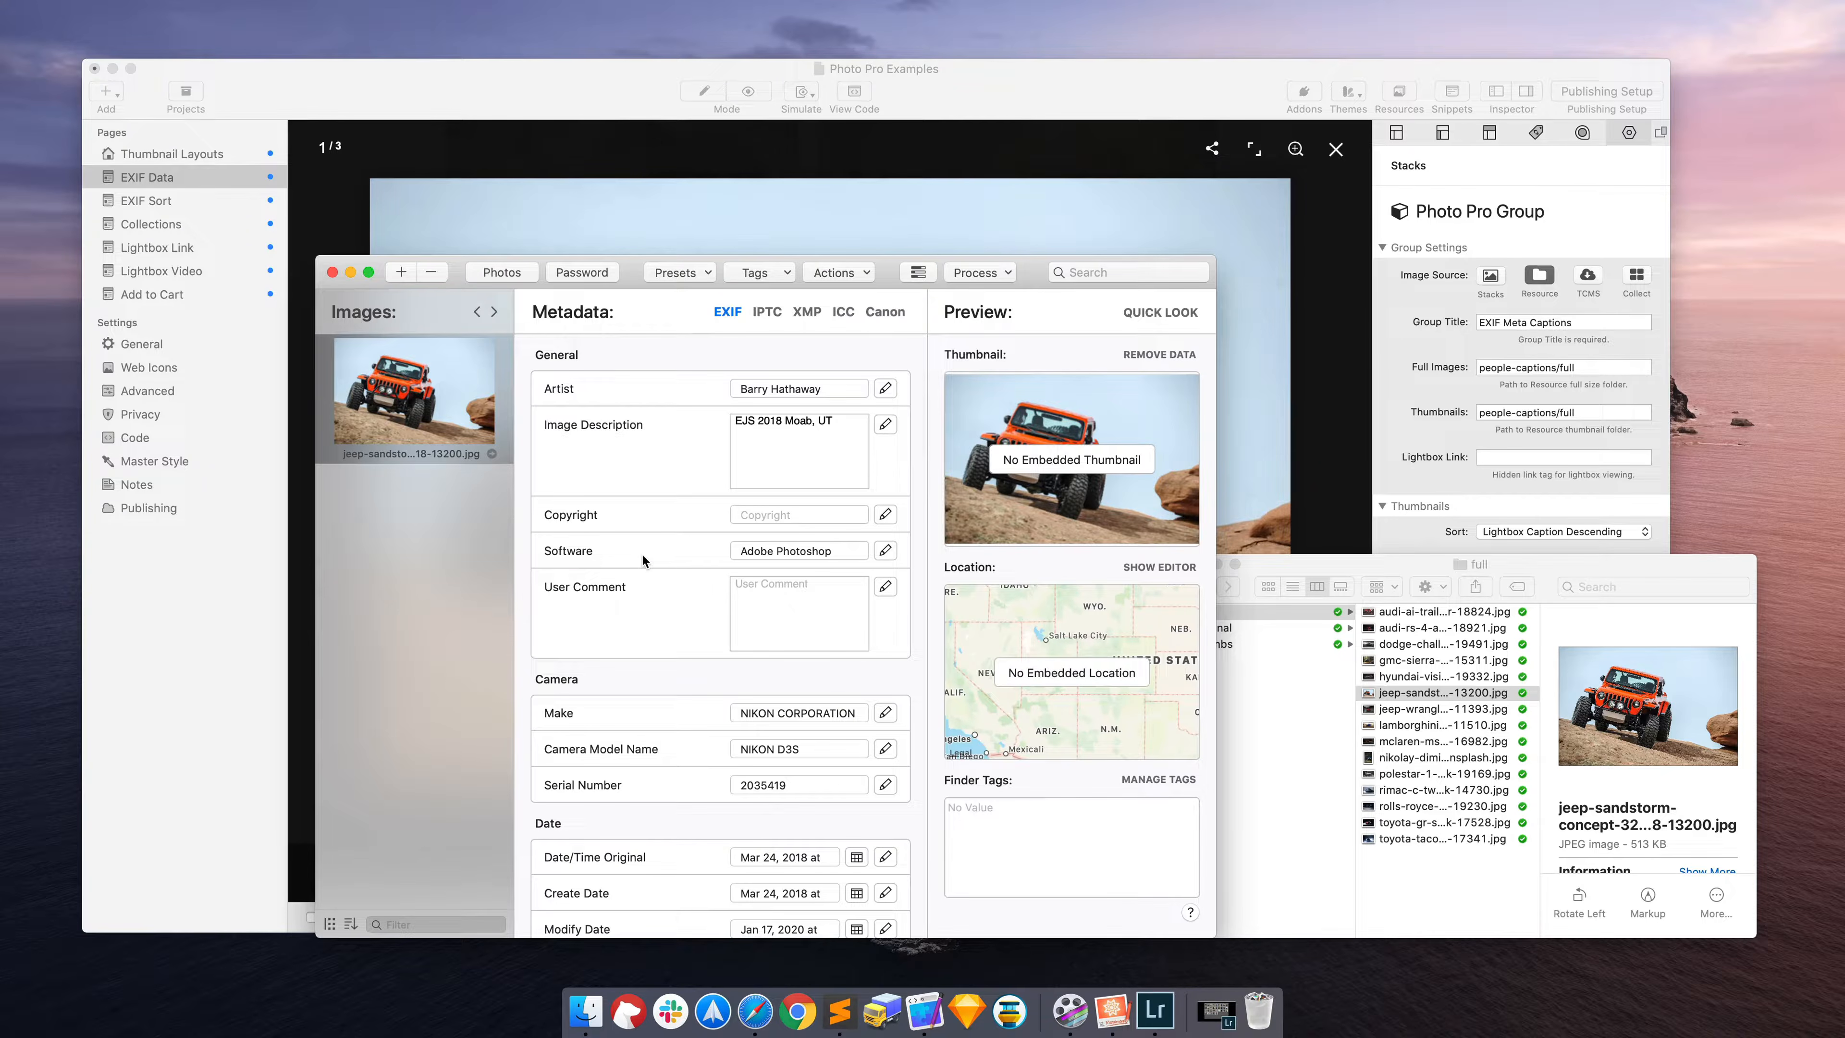
Step: View the image's IPTC and XMP metadata, and return to its EXIF metadata
click(768, 311)
click(808, 312)
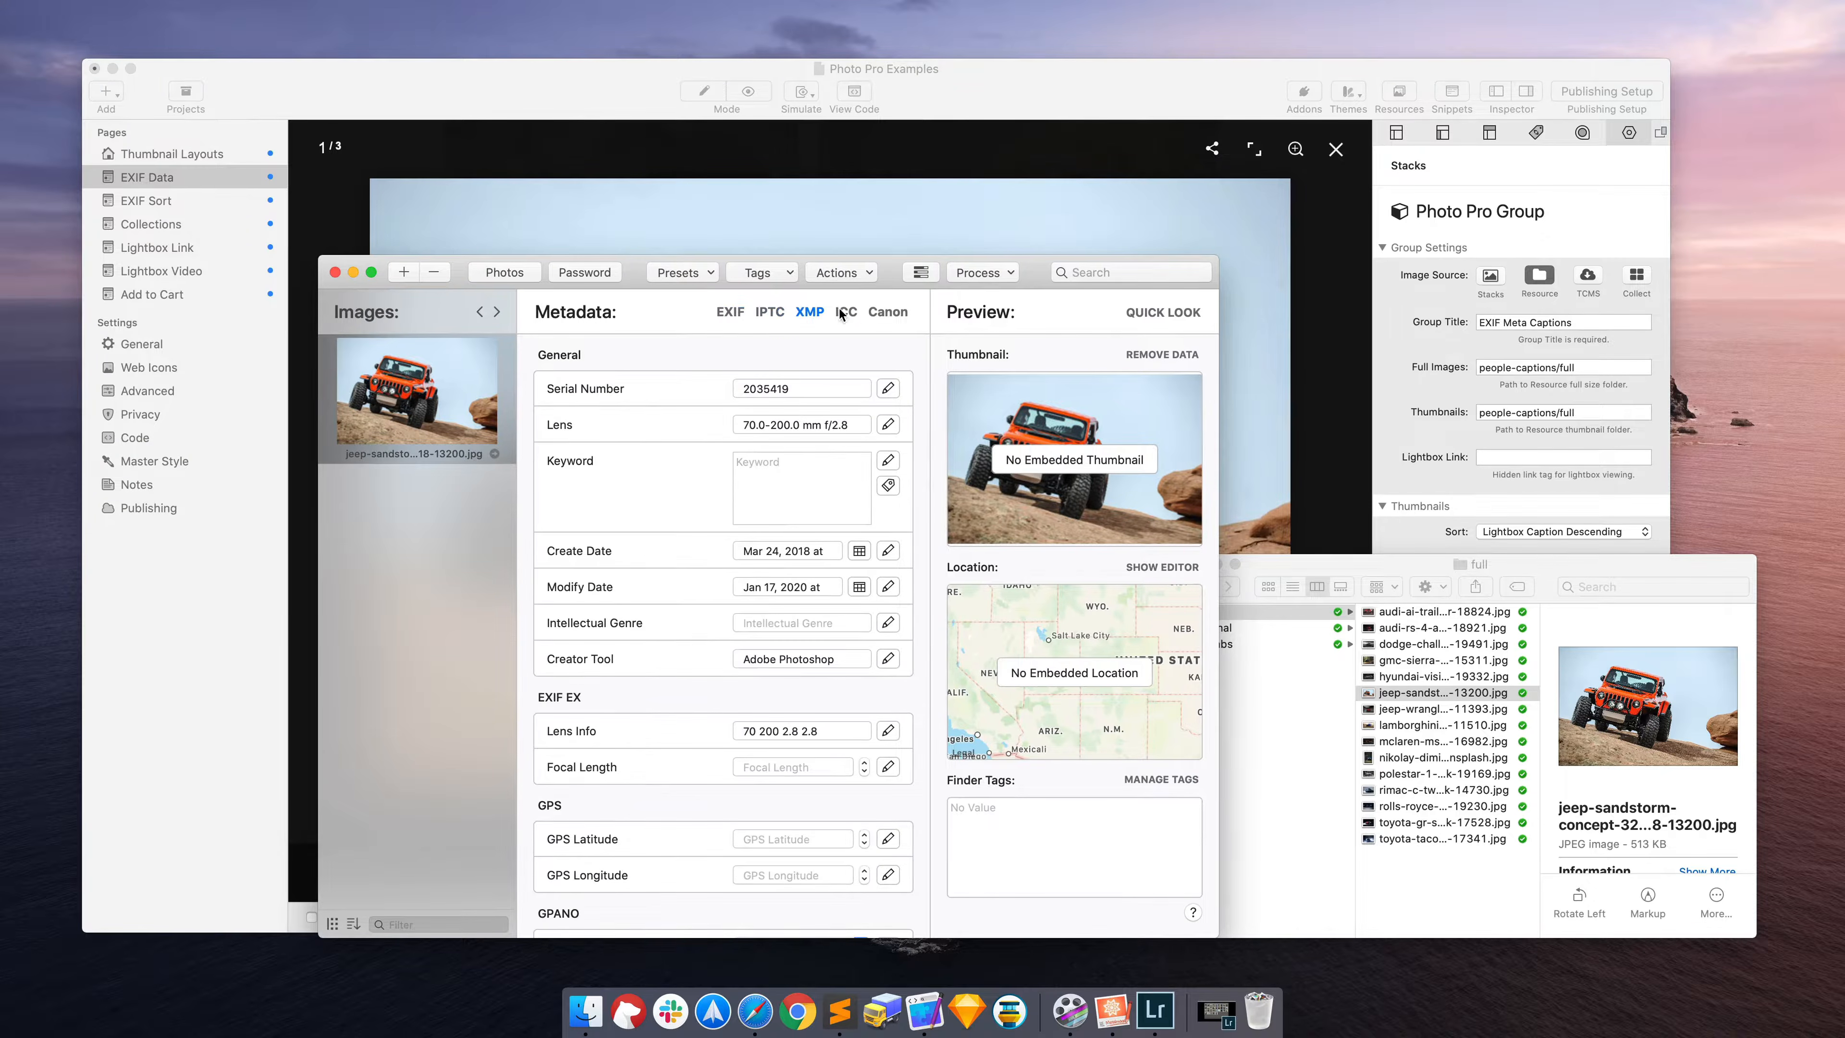
click(730, 312)
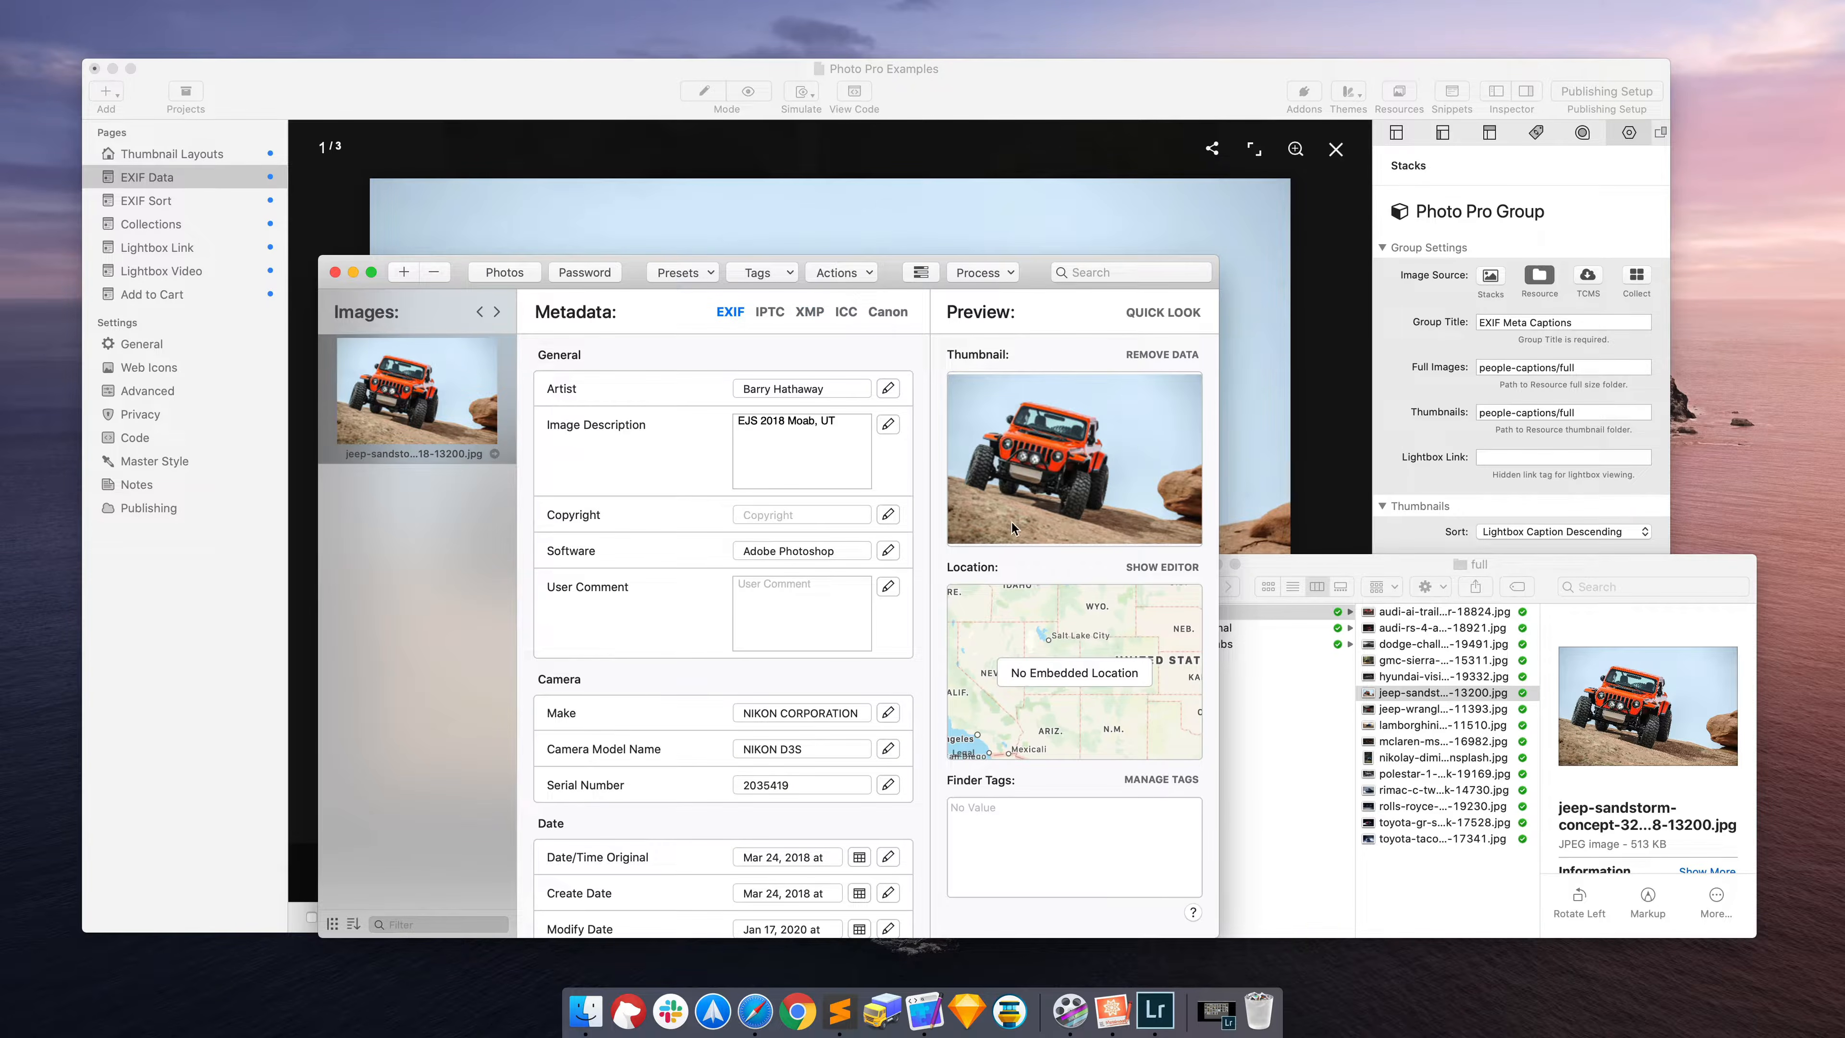
Step: Review the Jeep image's EXIF metadata through to the GPS fields and open its location editor
scroll(654, 625, down, 15)
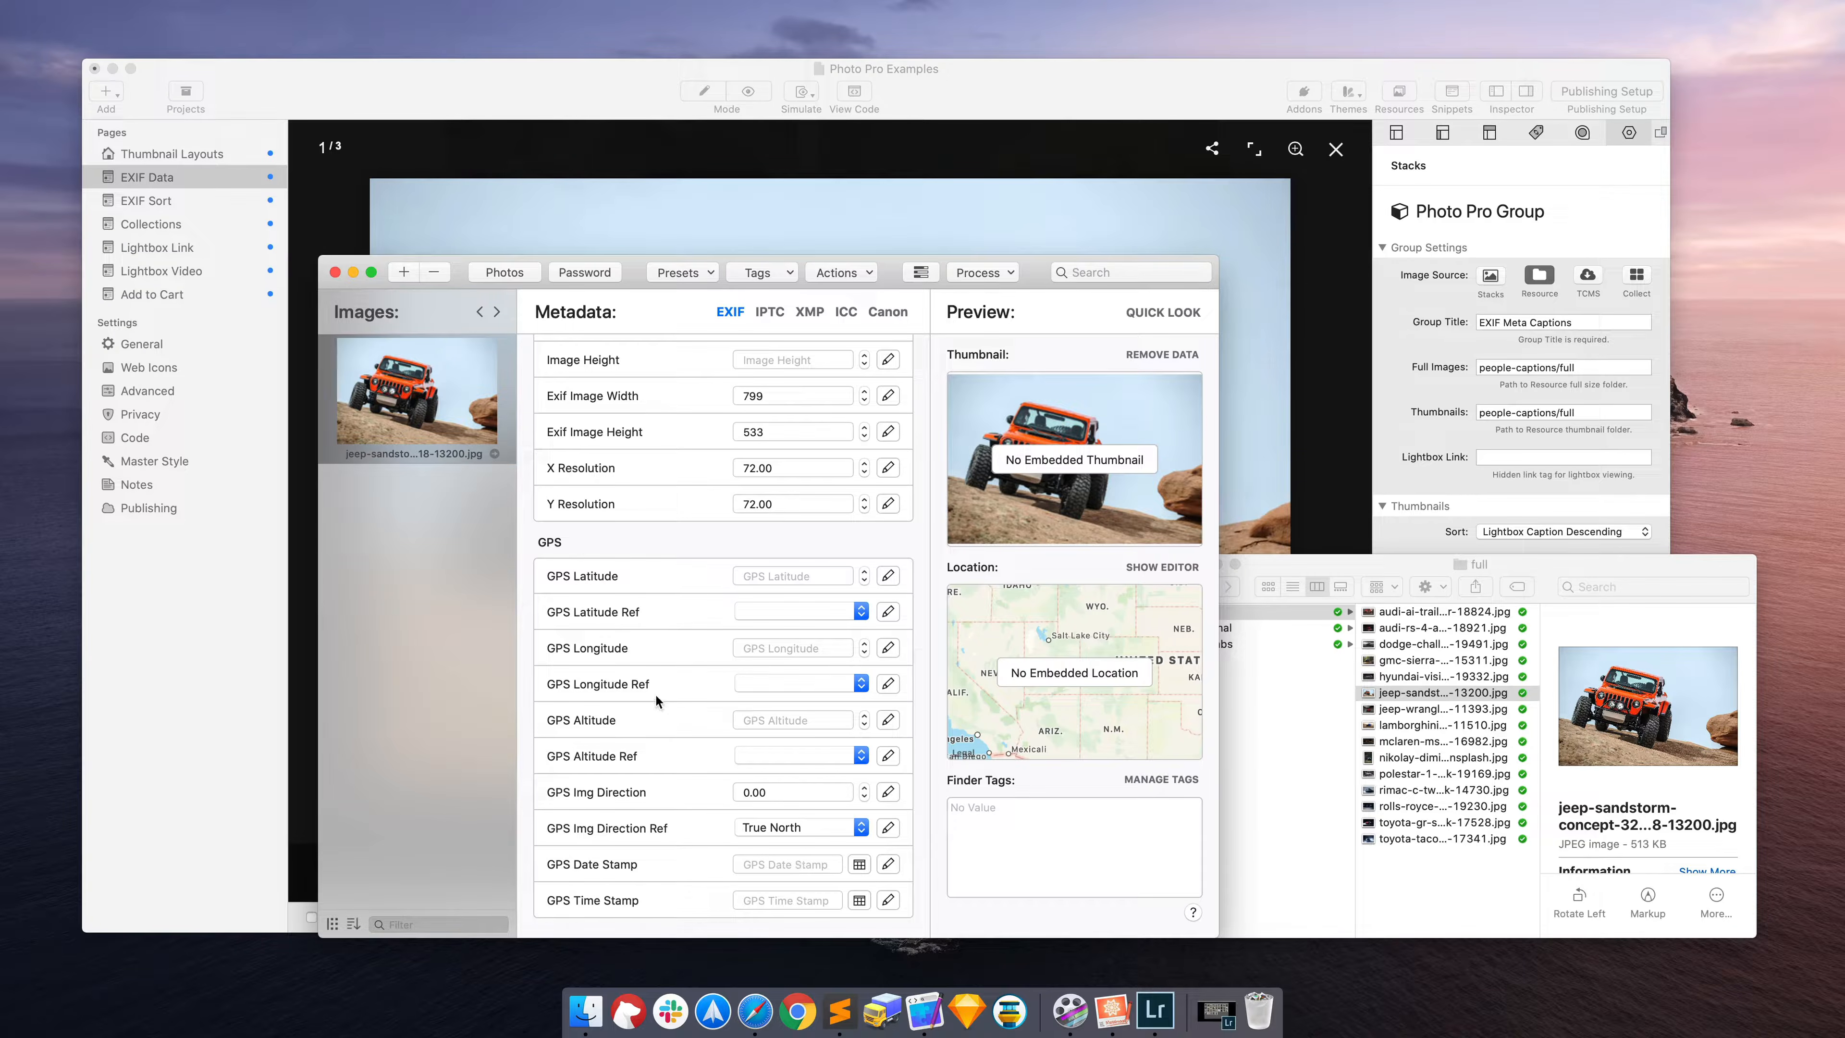
scroll(654, 695, up, 3)
scroll(655, 695, down, 3)
click(1138, 568)
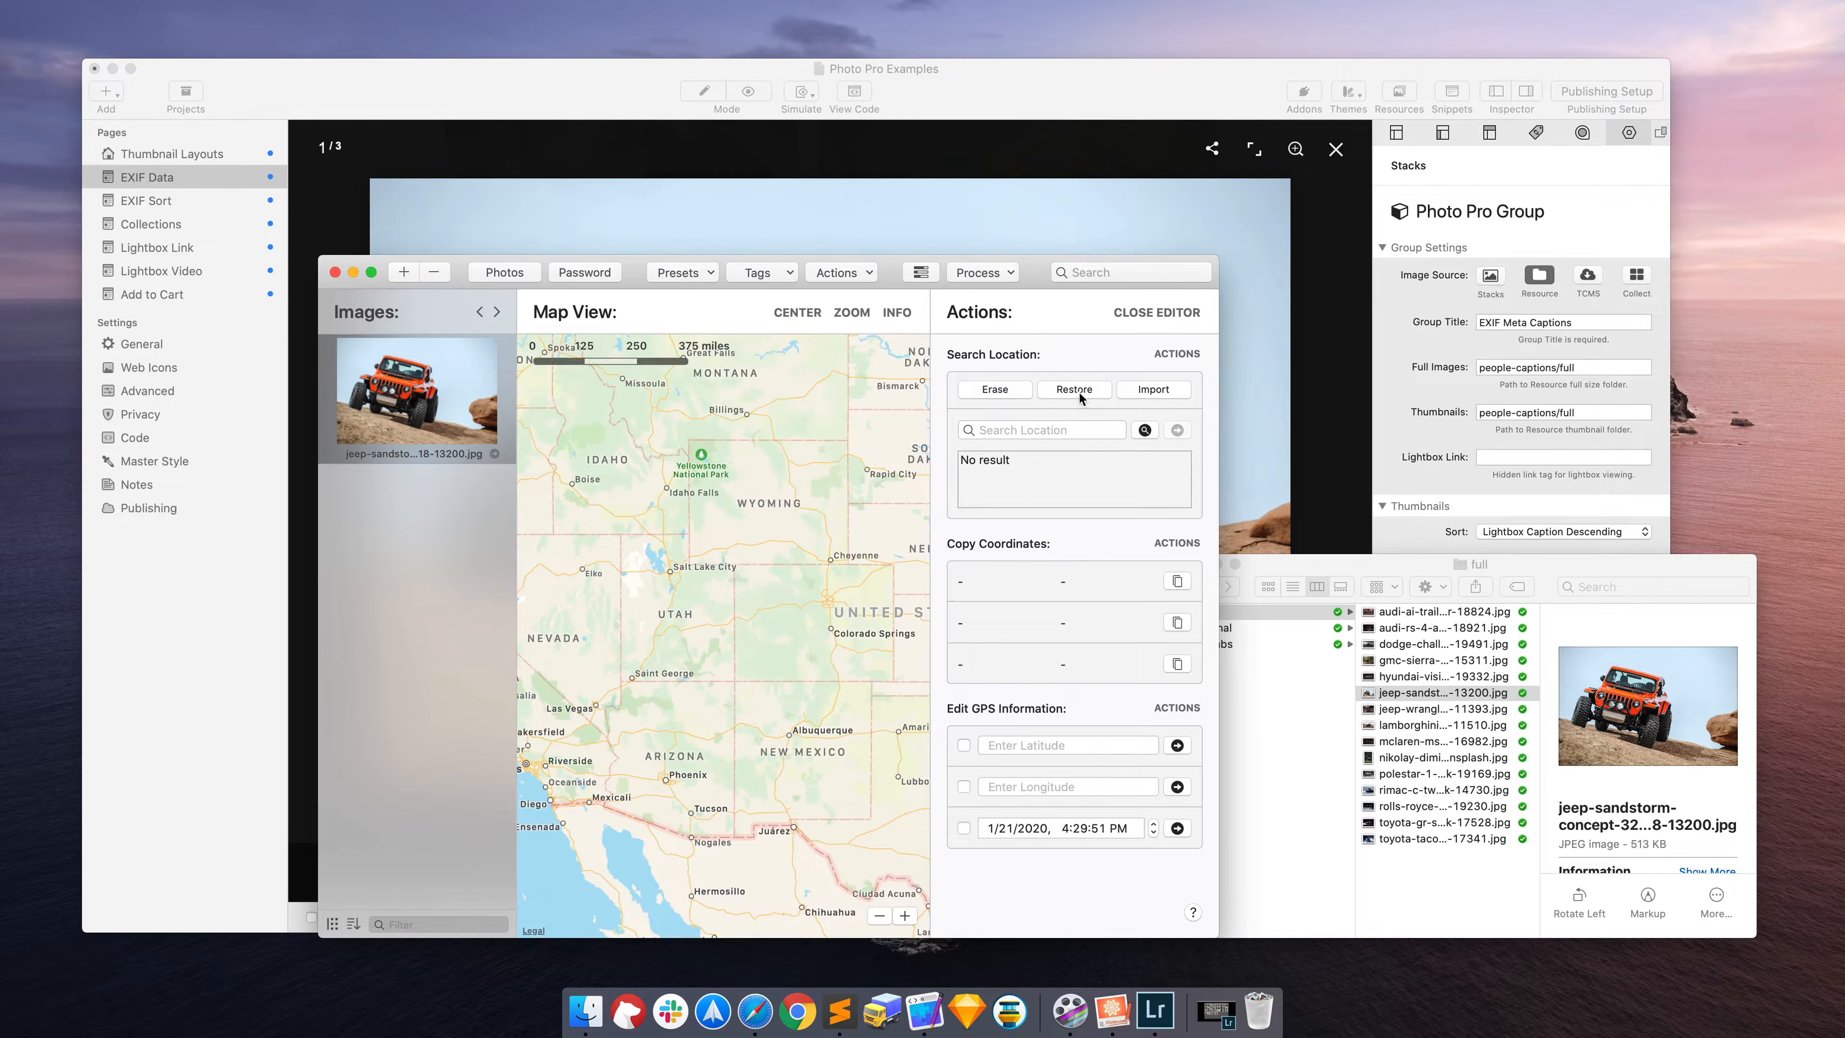
click(1006, 434)
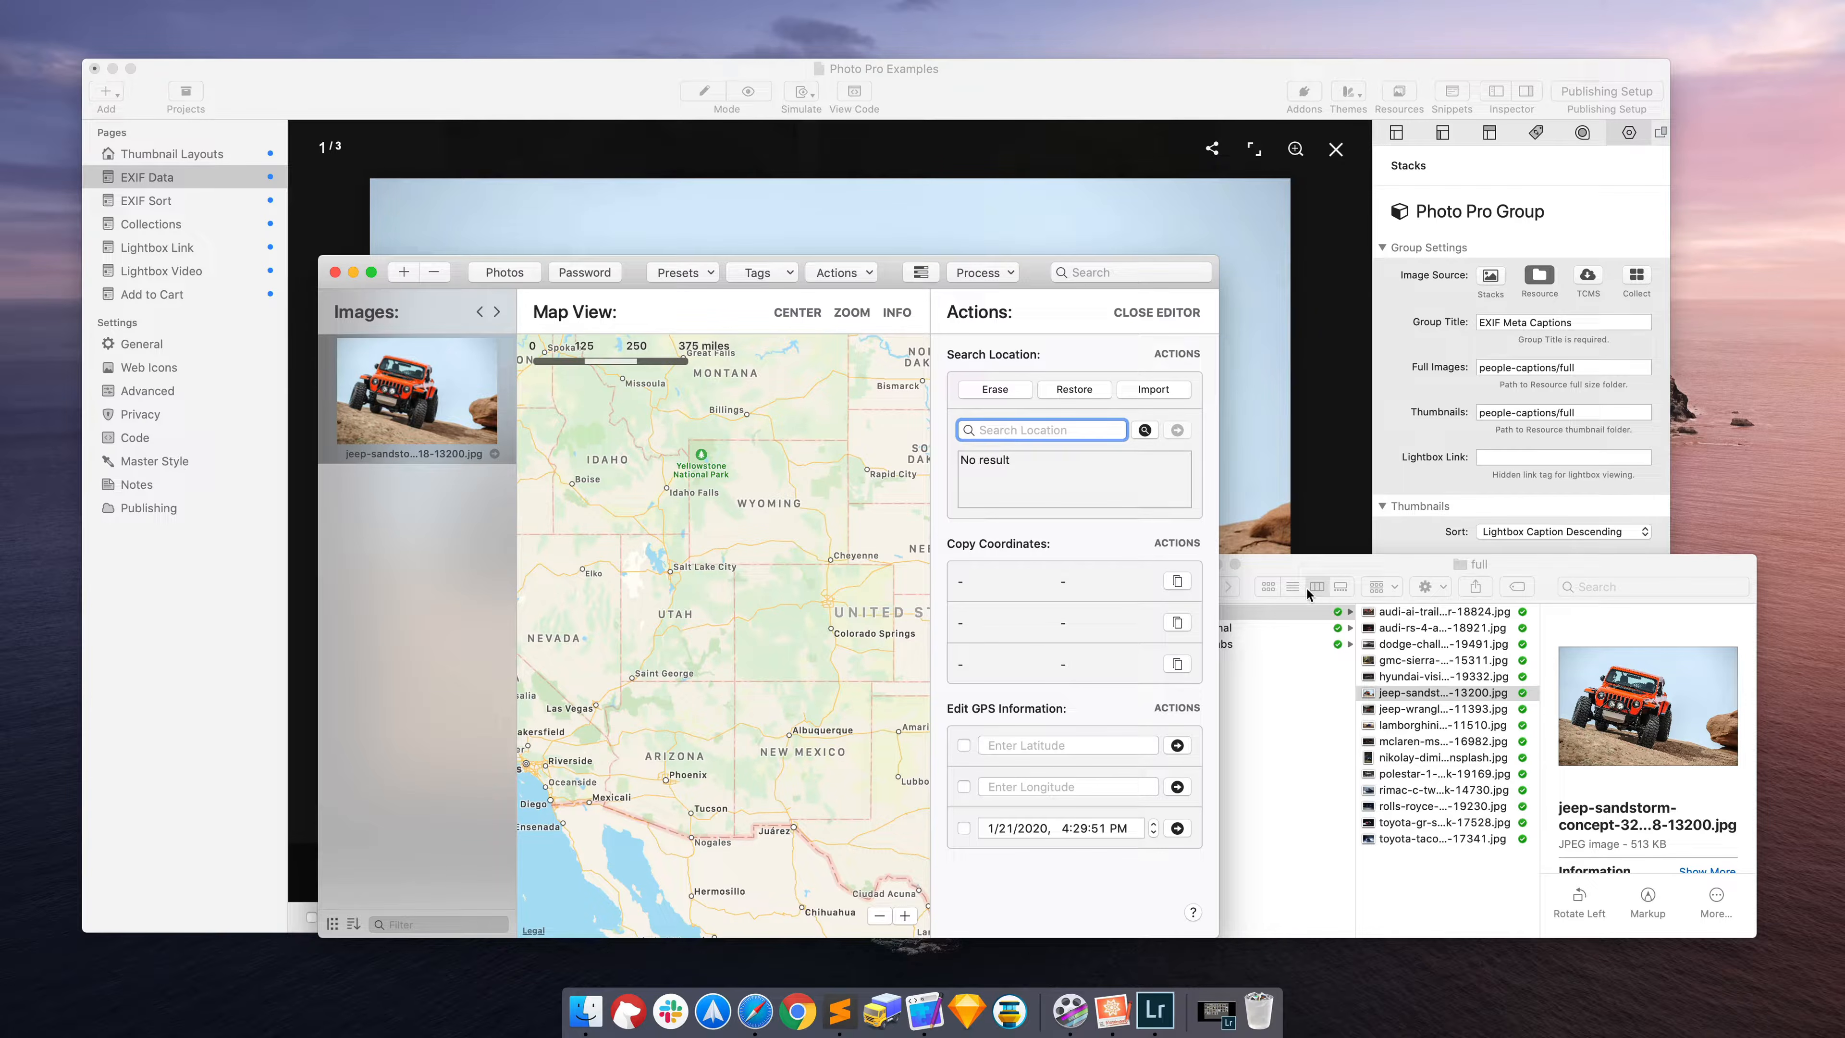
click(1422, 692)
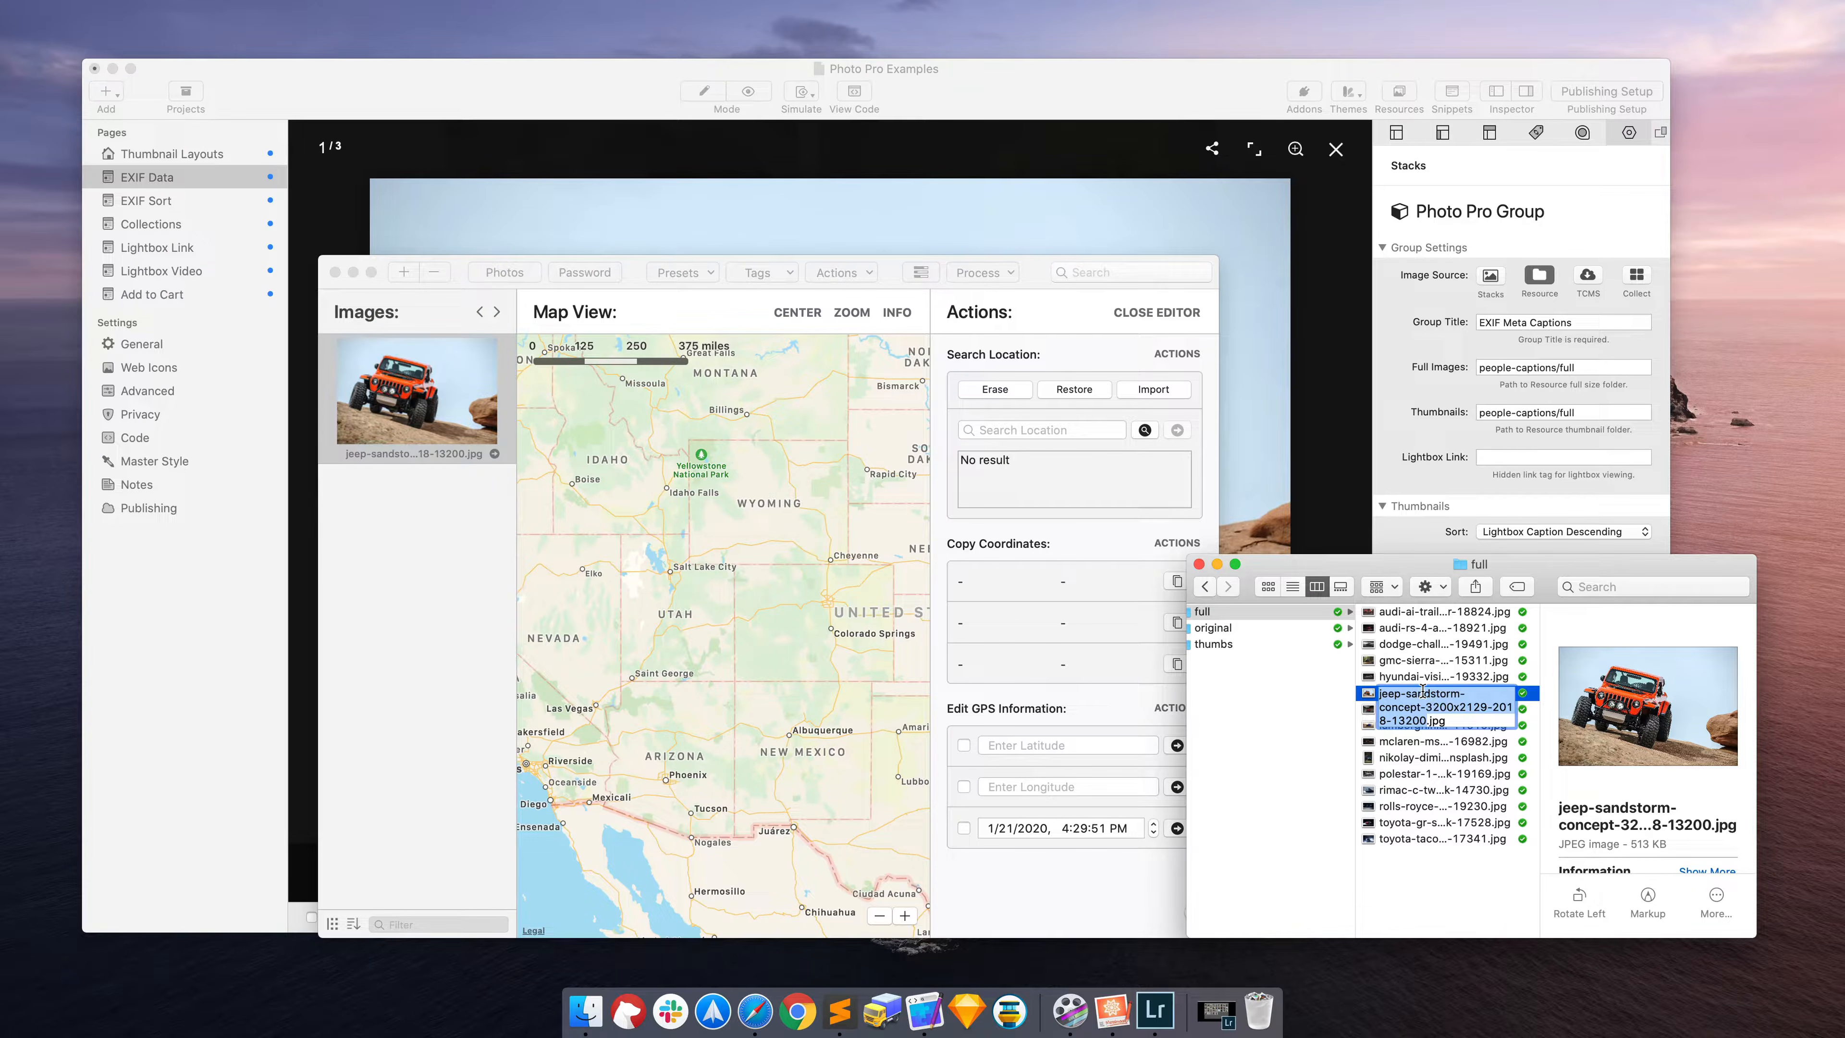
click(1442, 759)
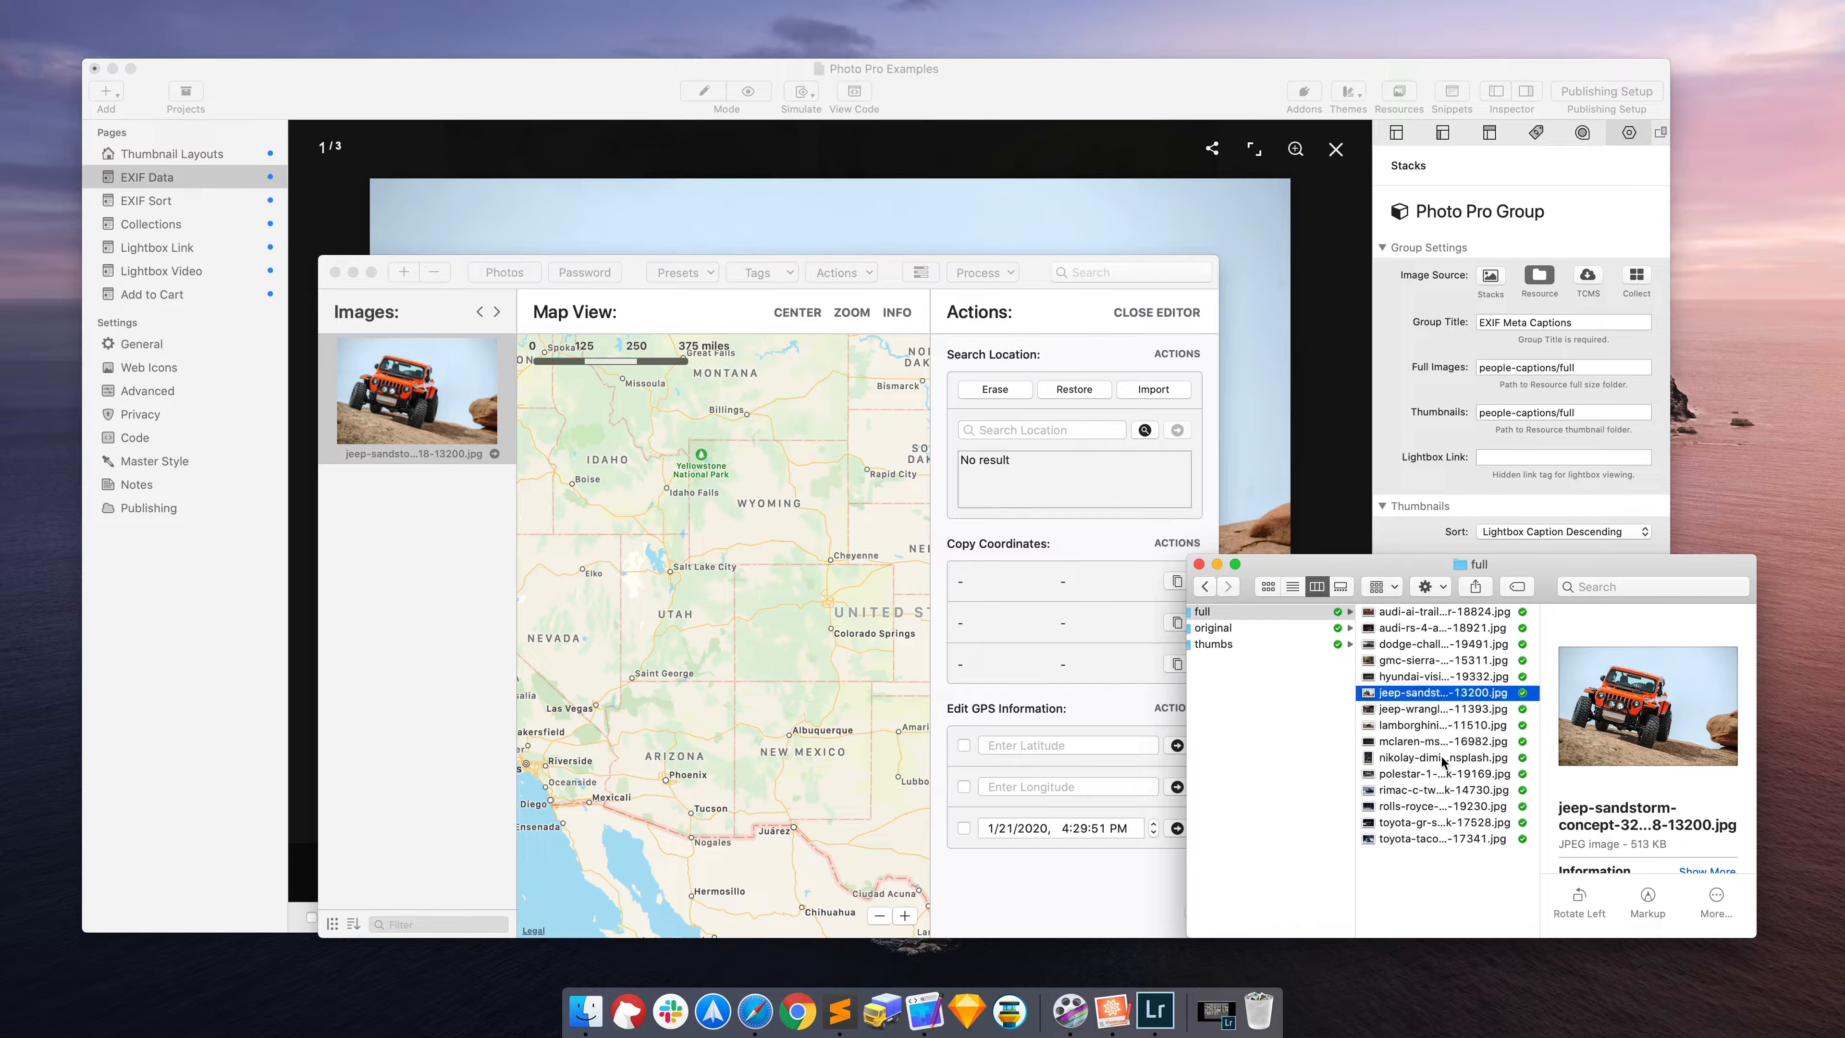
click(1434, 695)
Step: Search for the location moab and assign Moab, UT, United States to the Jeep image
click(1039, 429)
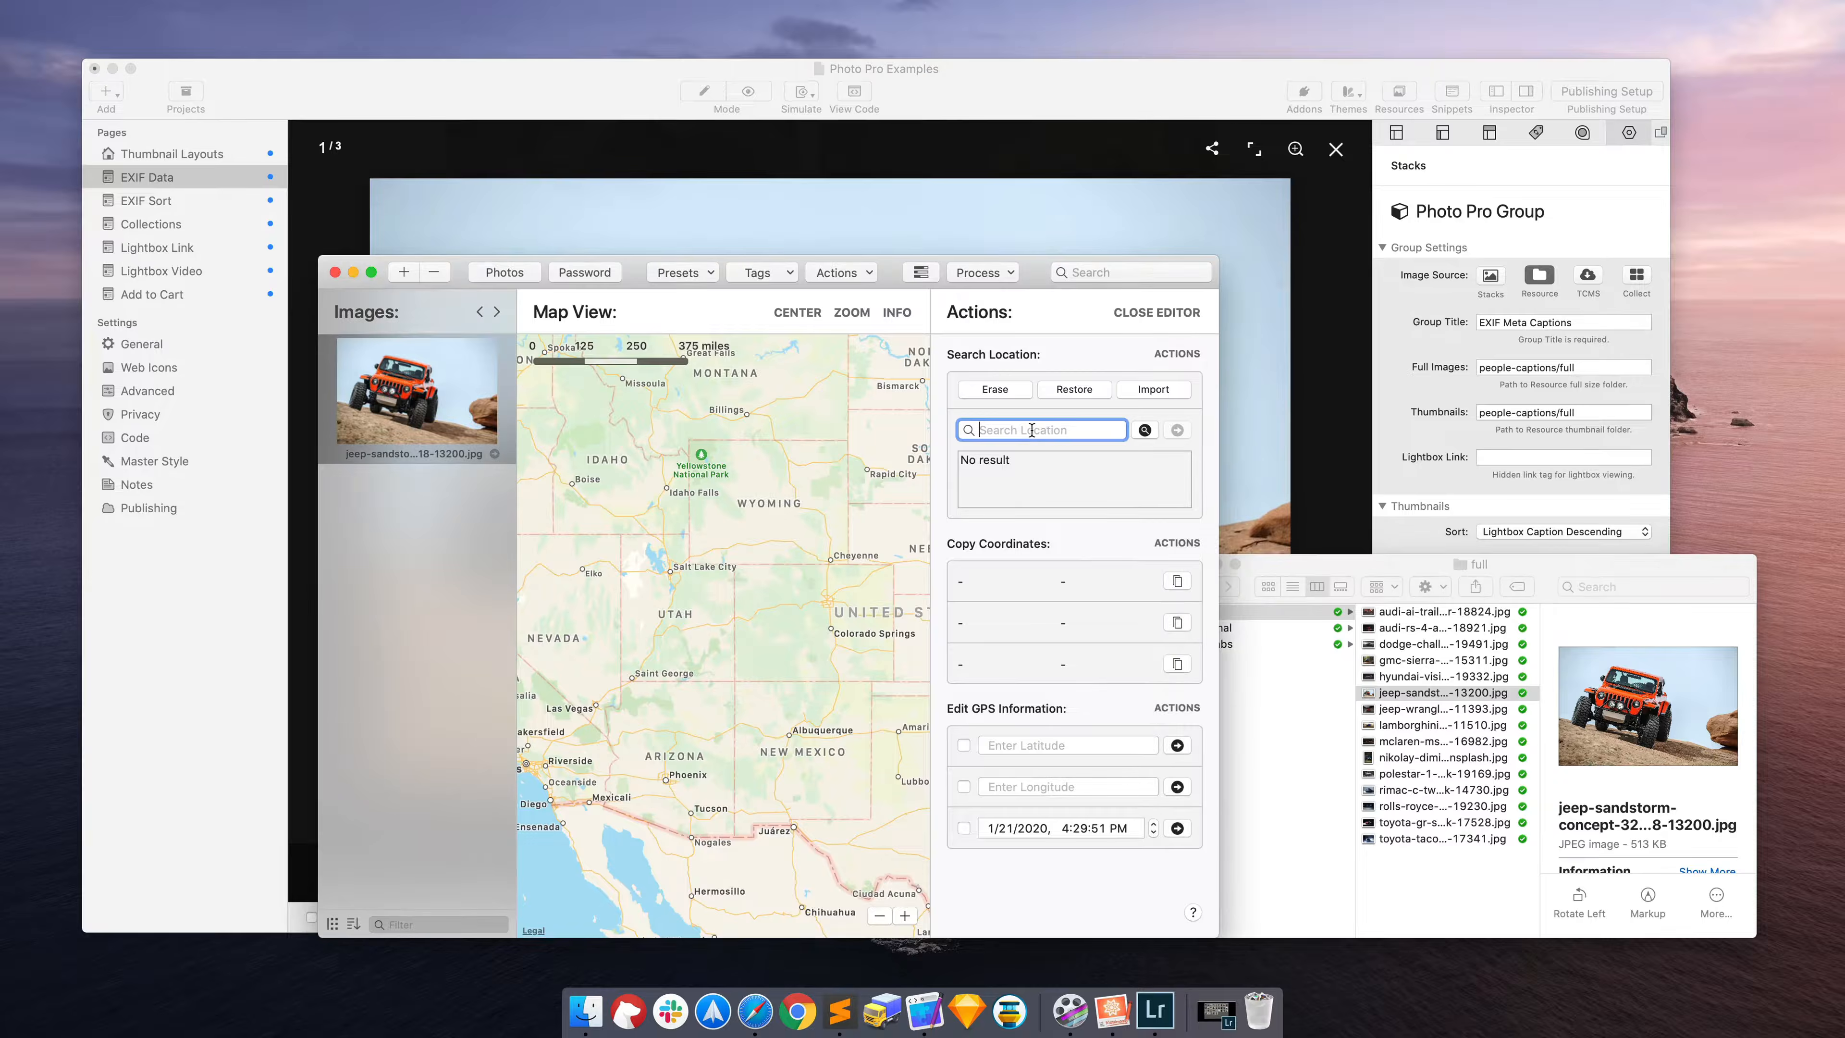
text(moab)
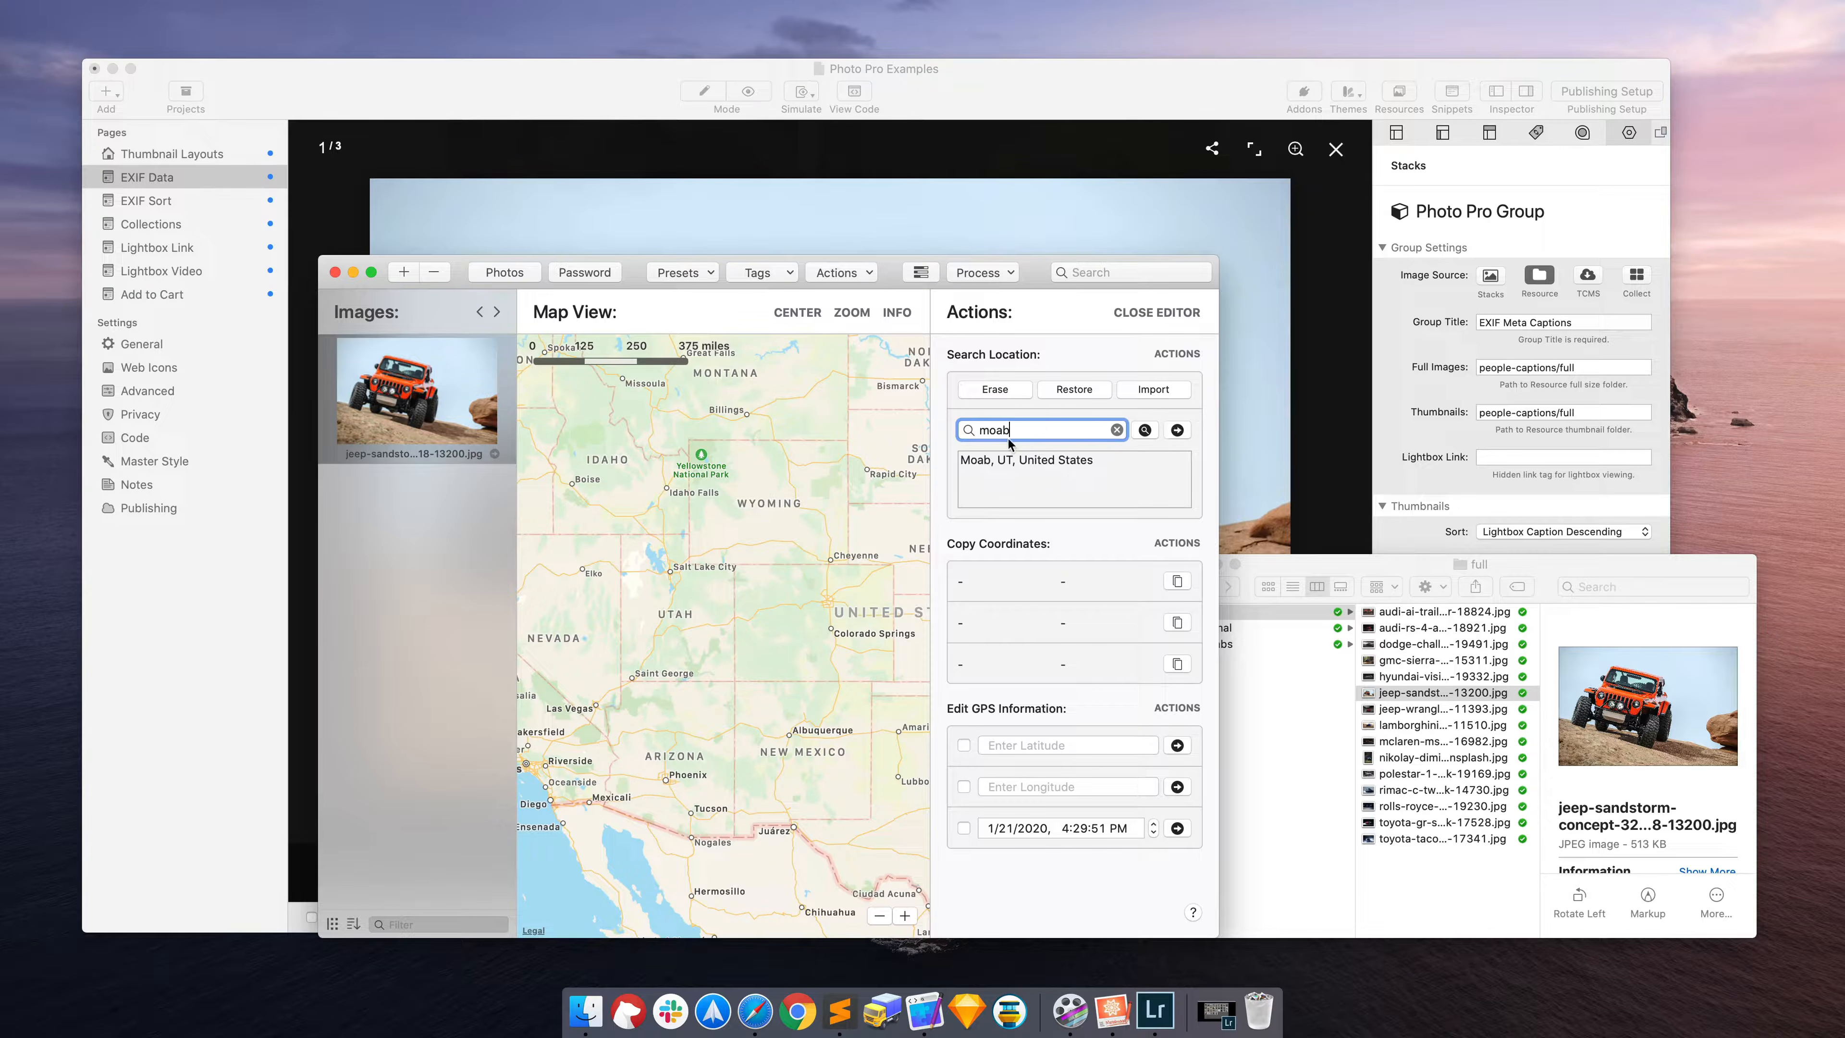
click(1043, 462)
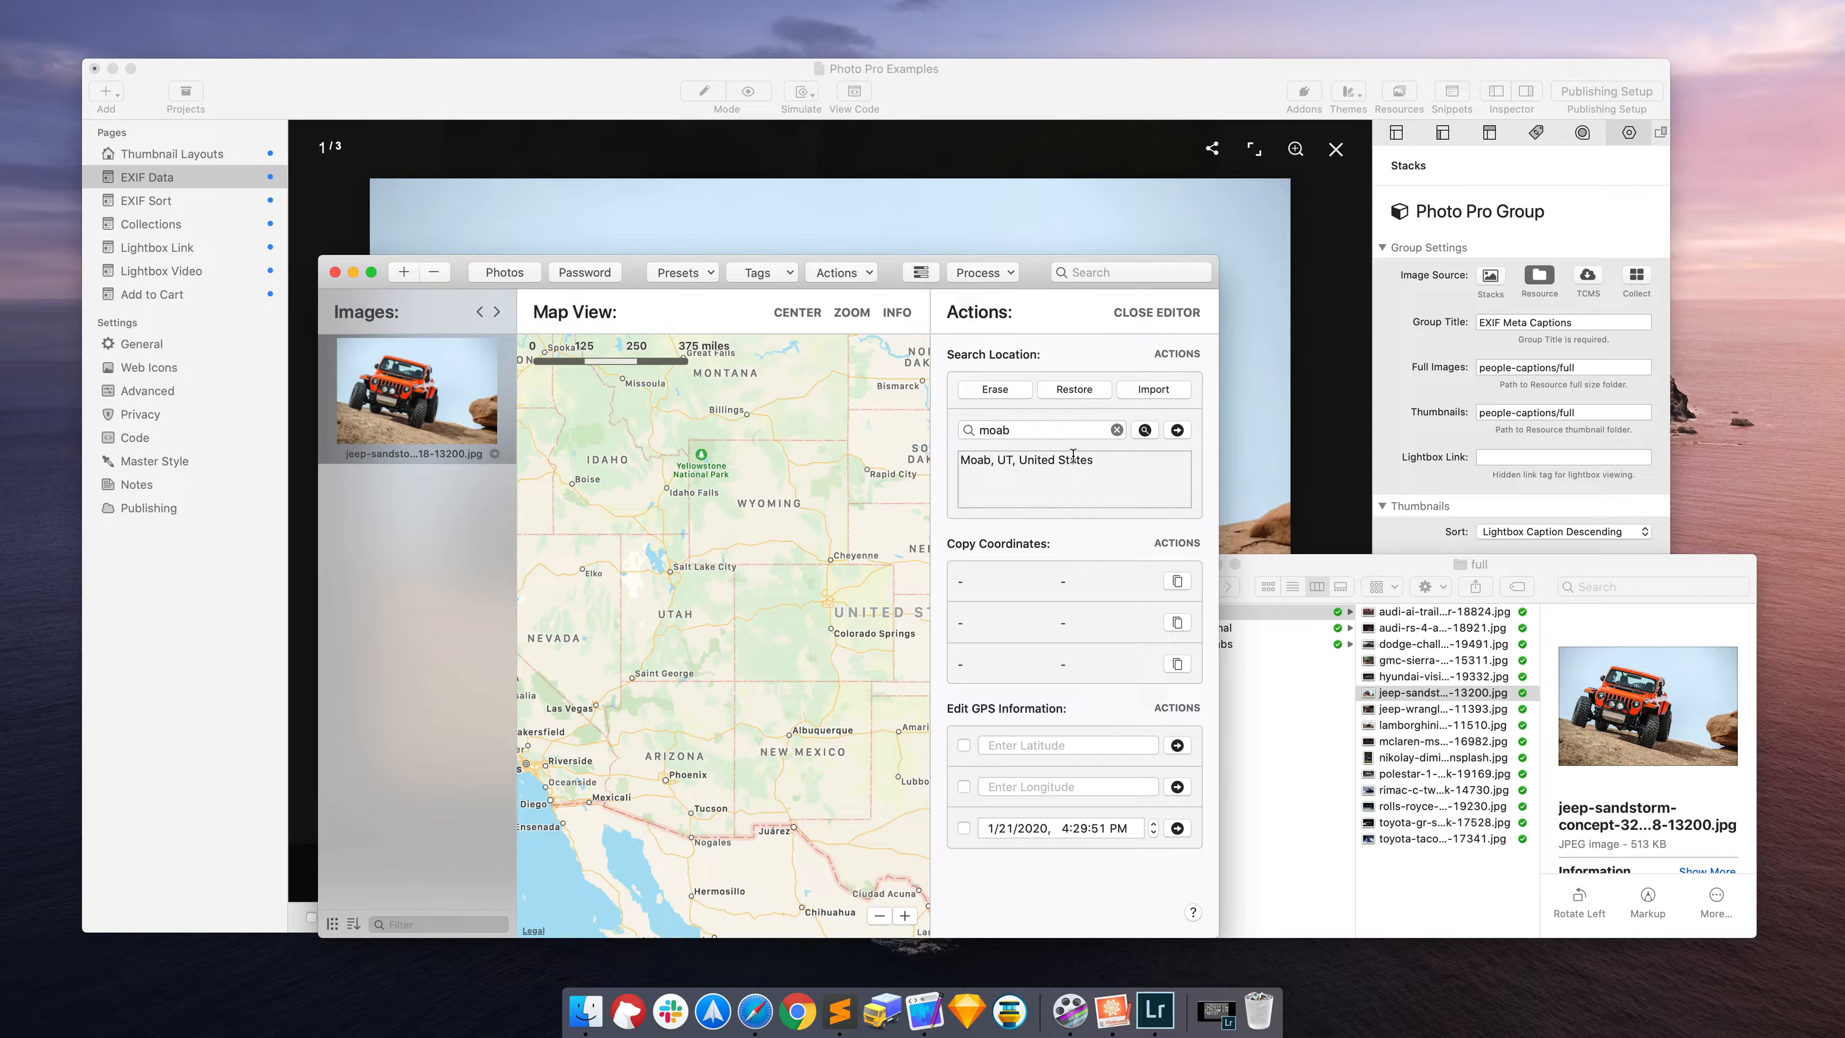
click(1176, 429)
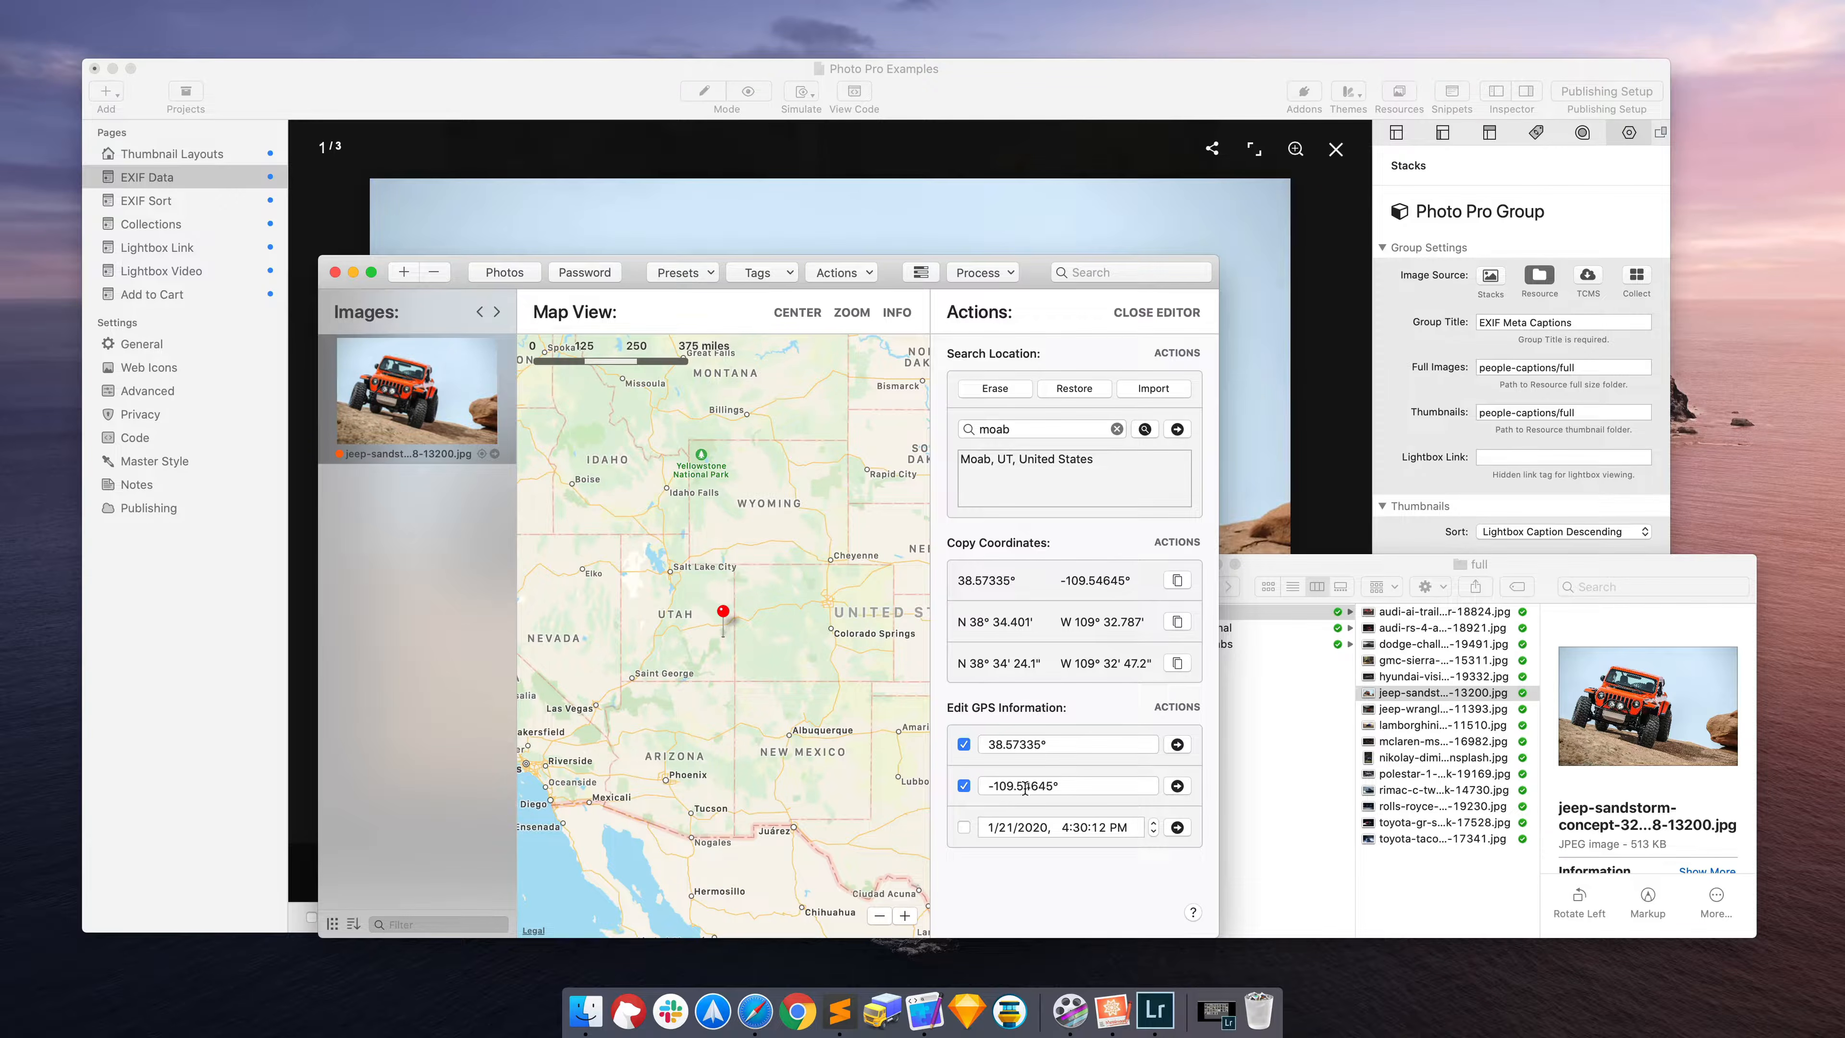
Step: Overwrite the selected Jeep file with the edited GPS metadata and minimize MetaImage
click(999, 274)
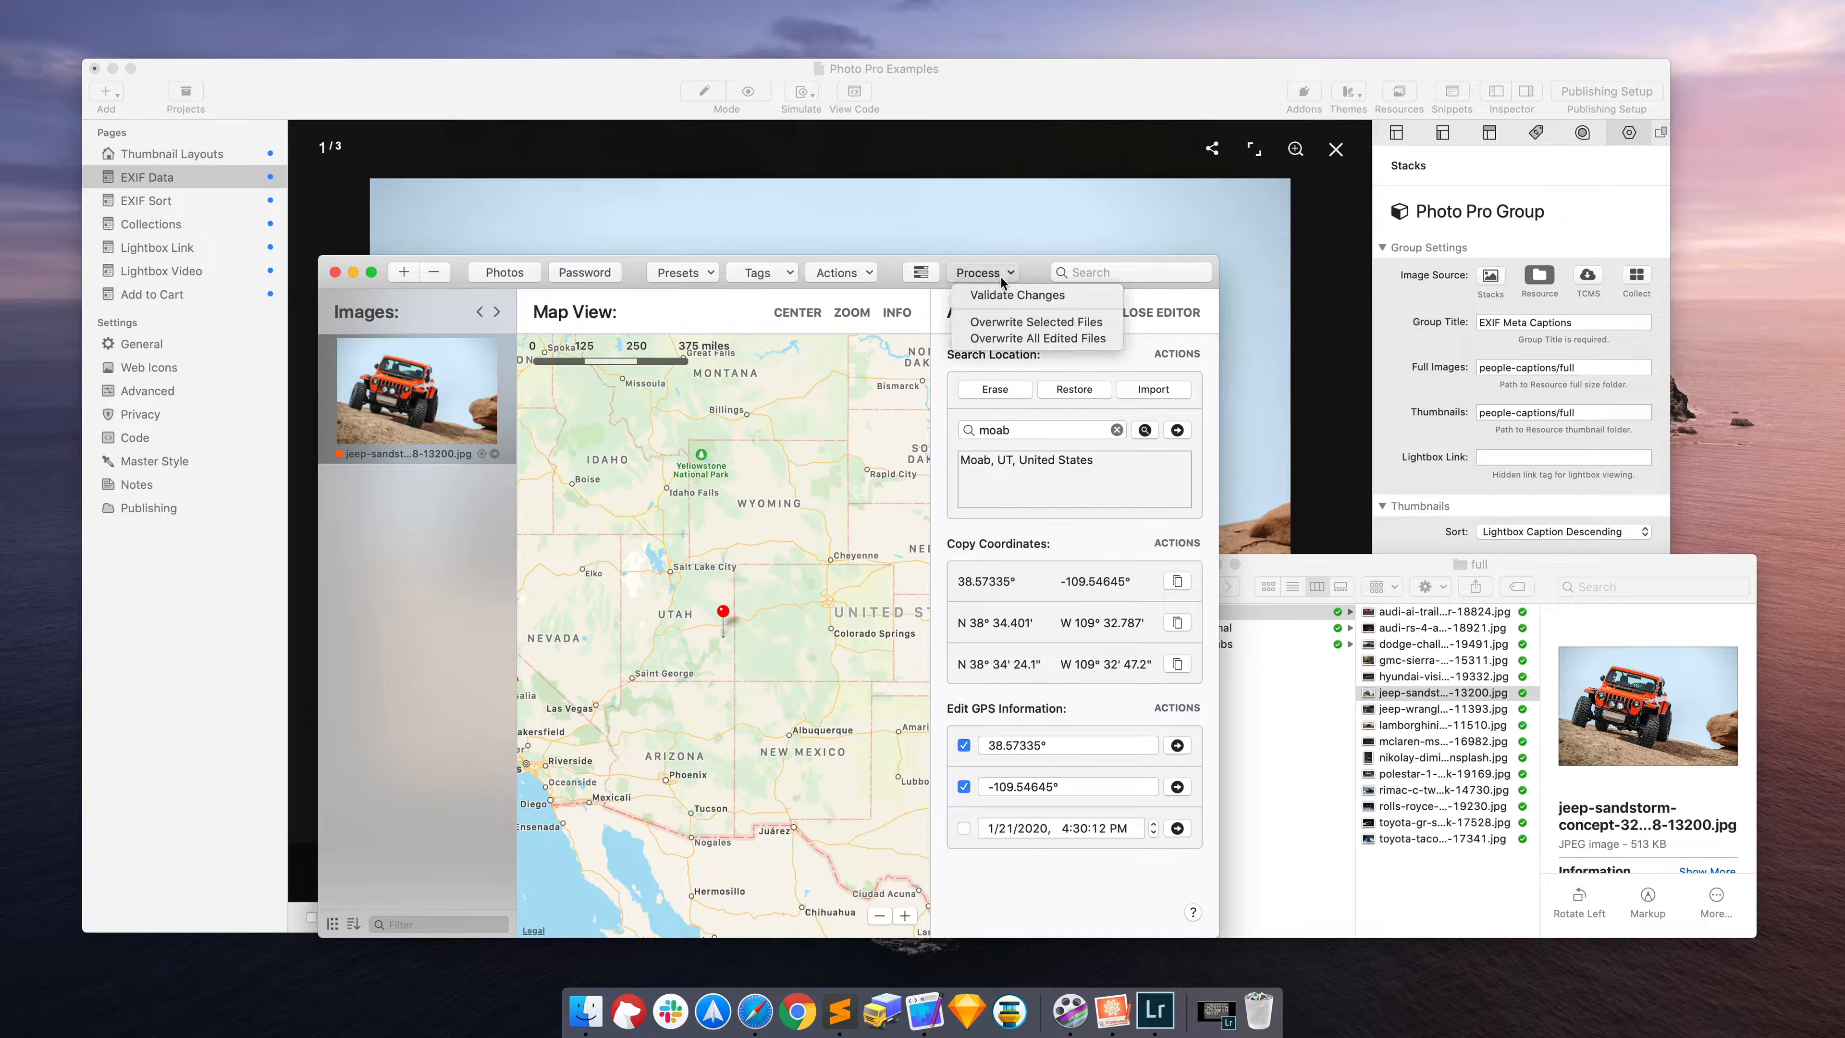
click(1005, 279)
click(1005, 279)
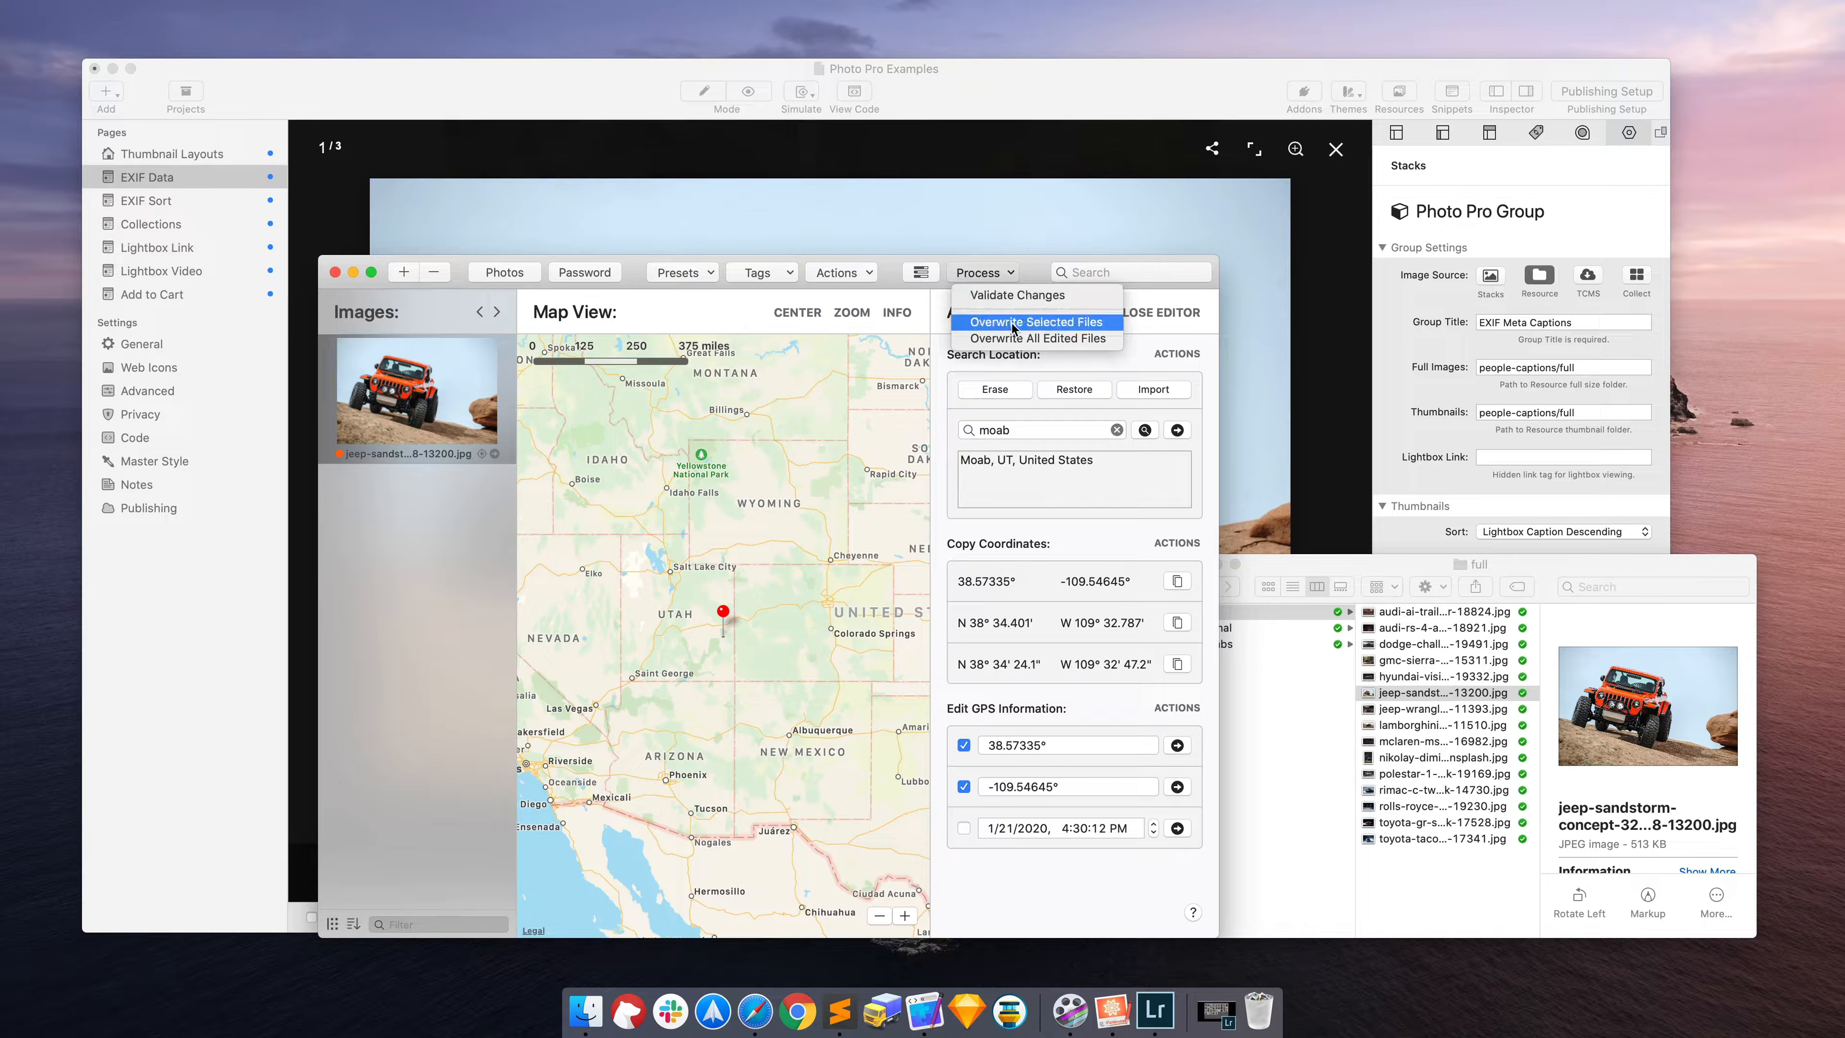
click(1014, 325)
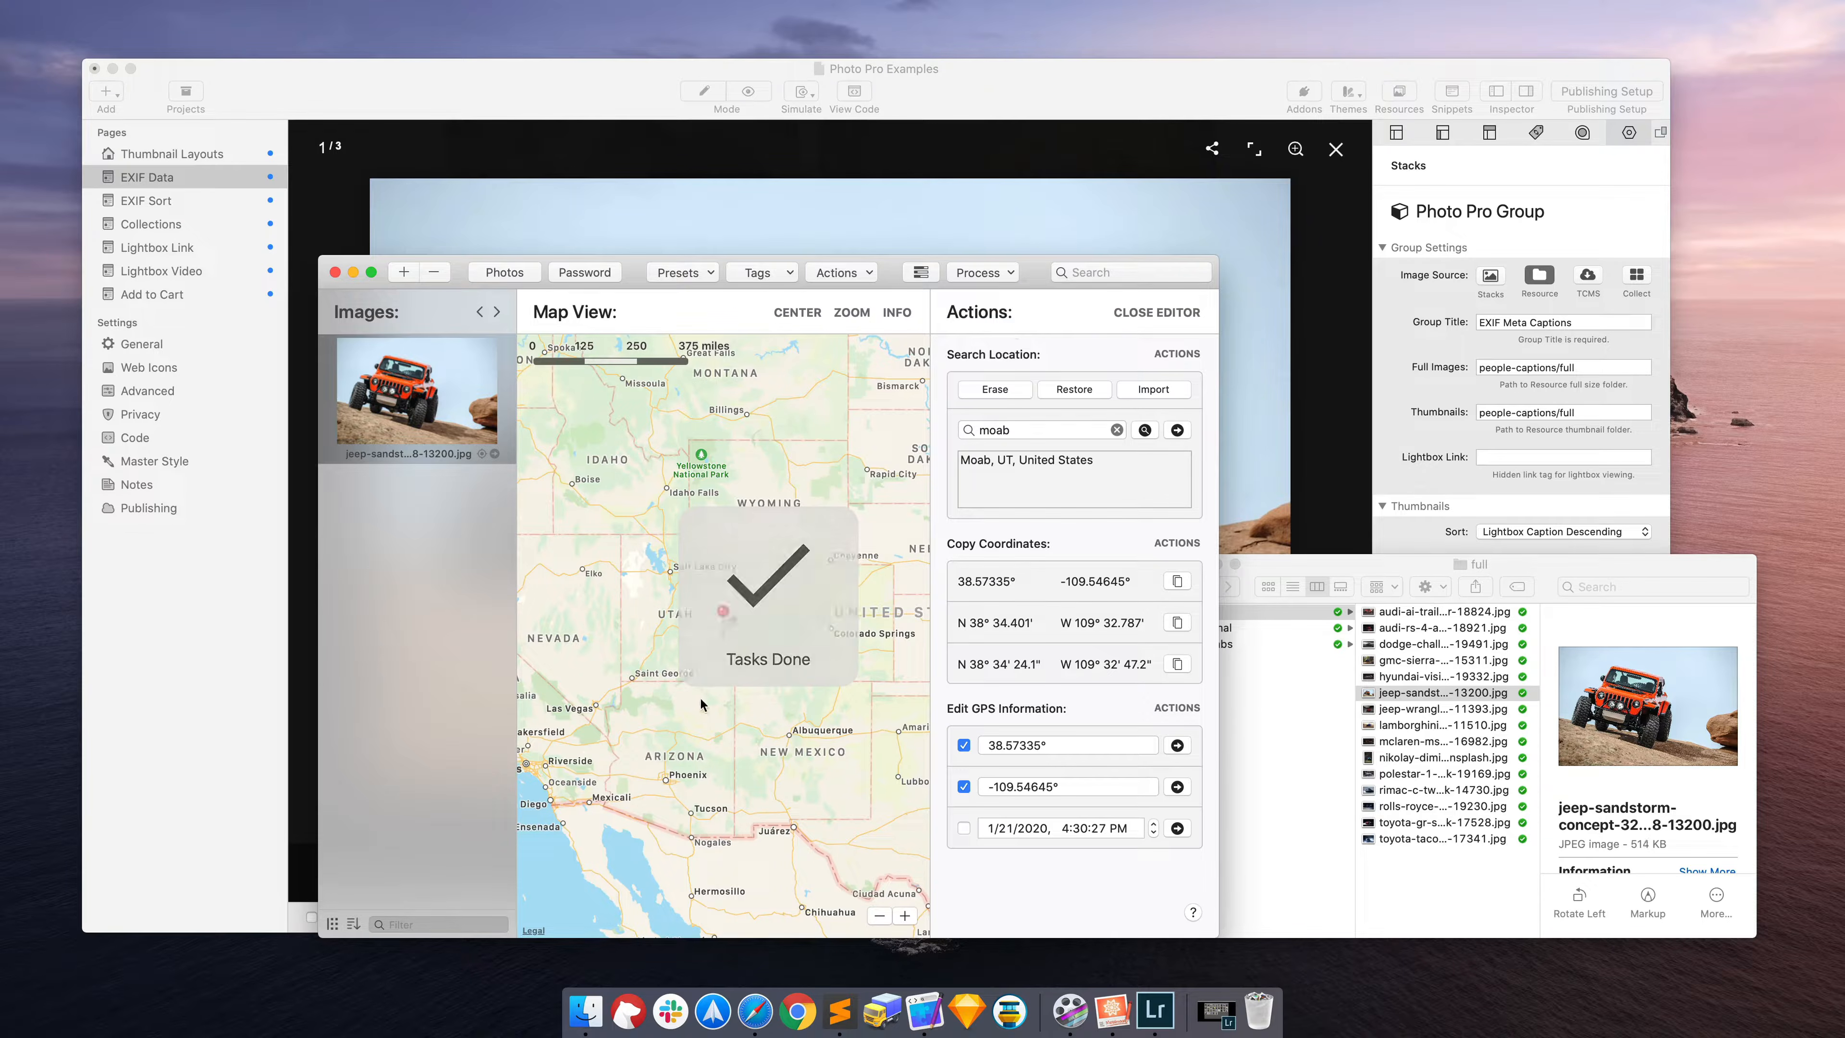
click(353, 272)
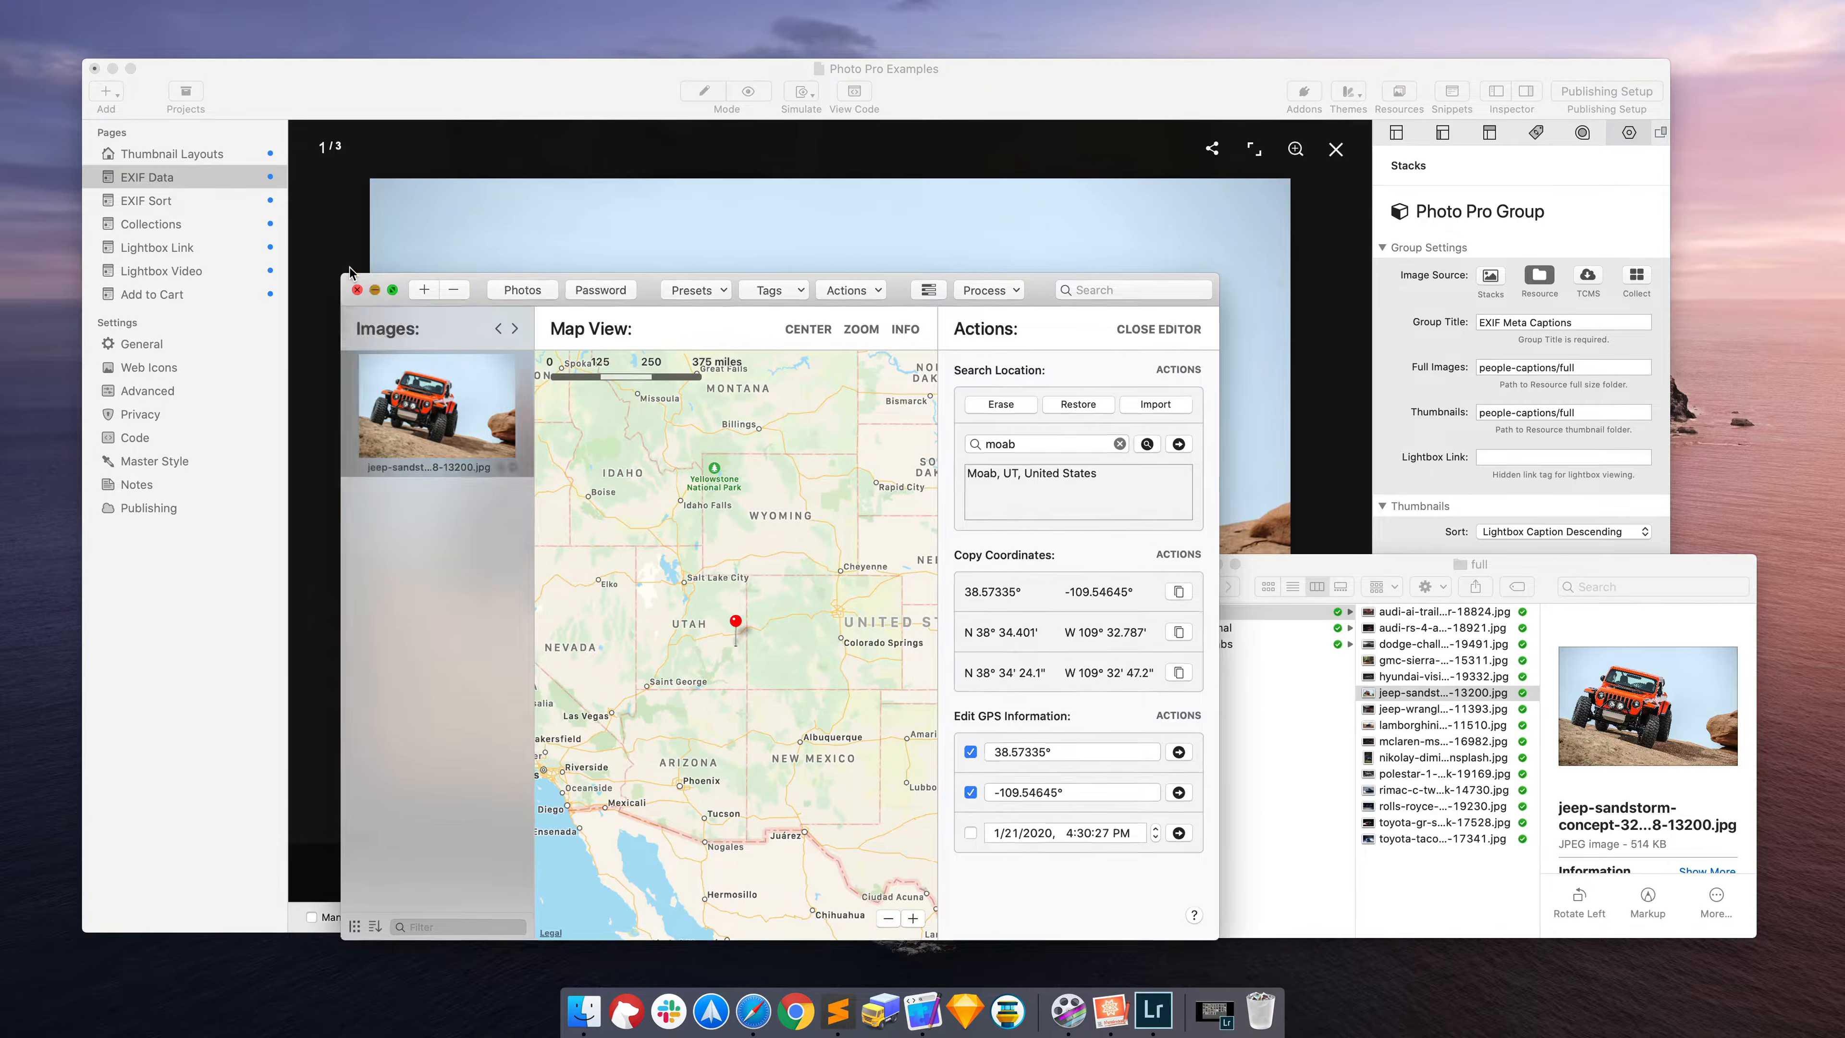
Step: Close the Jeep Sandstorm lightbox in the Photo Pro Examples project, and briefly restore and re-minimize MetaImage to check the location
click(1726, 574)
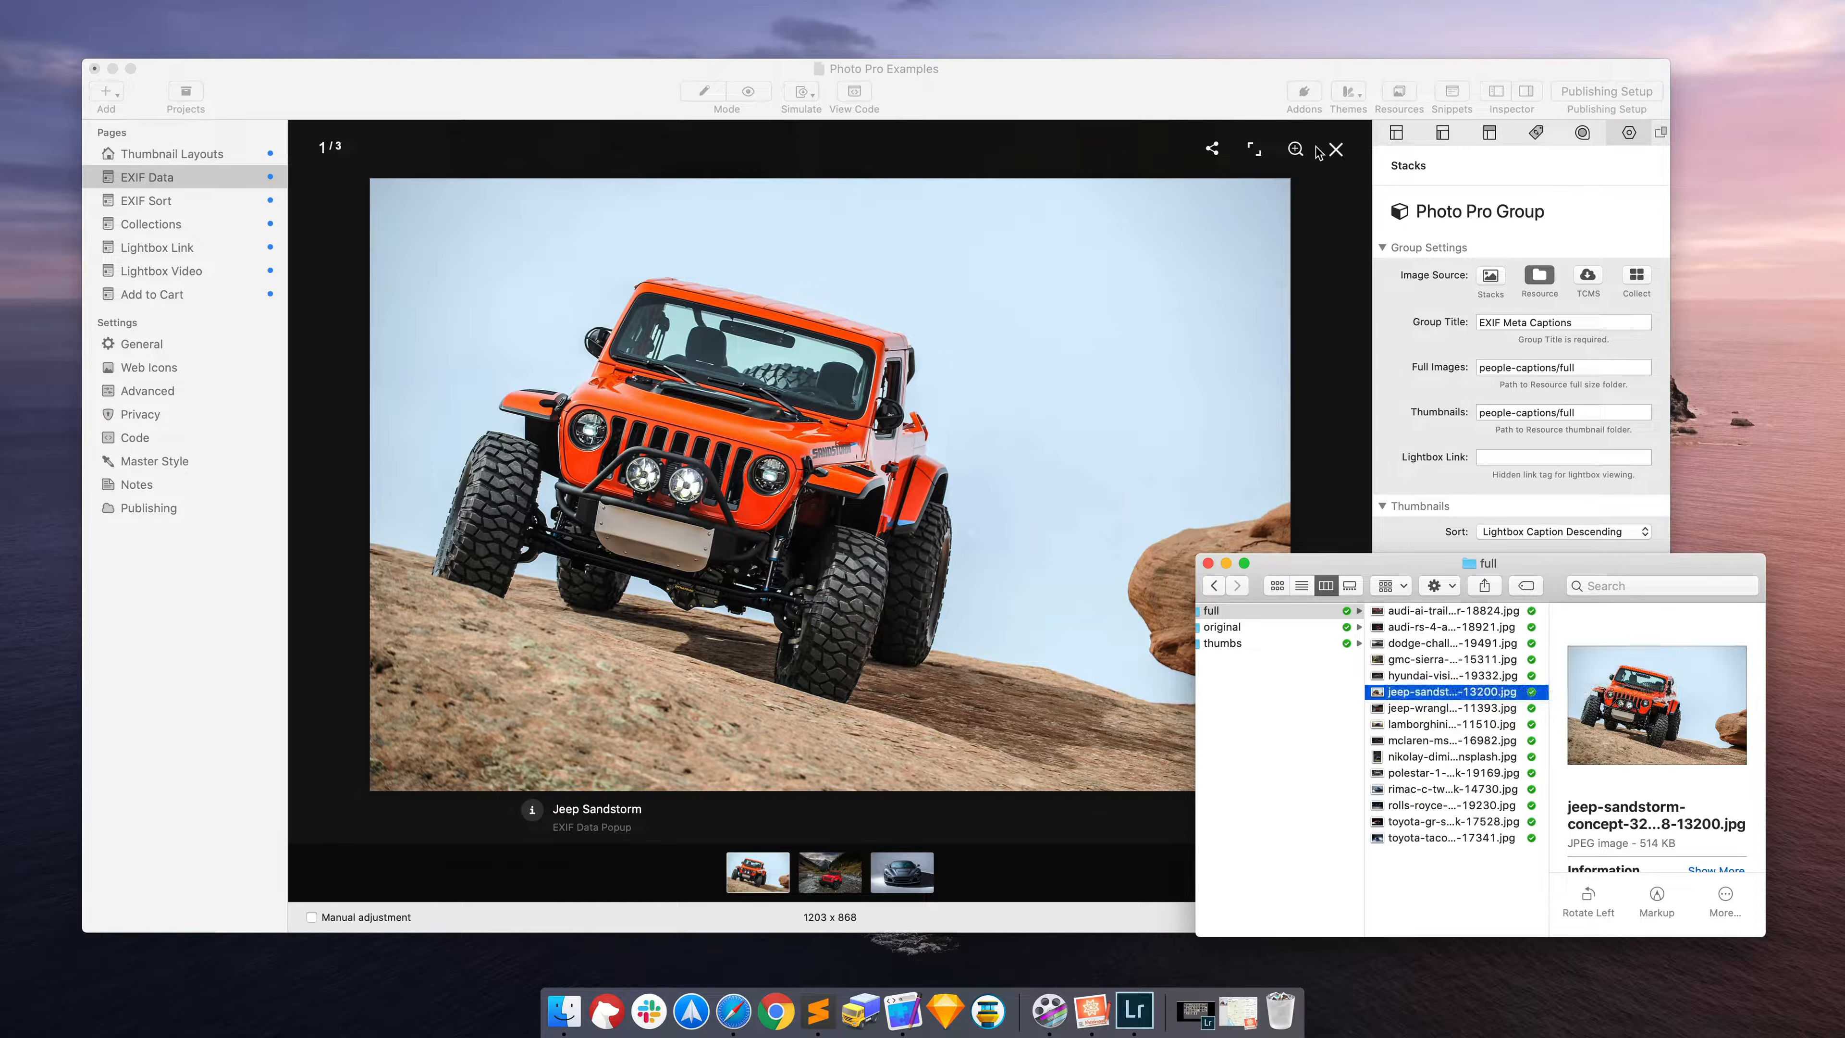
click(1335, 149)
click(1335, 149)
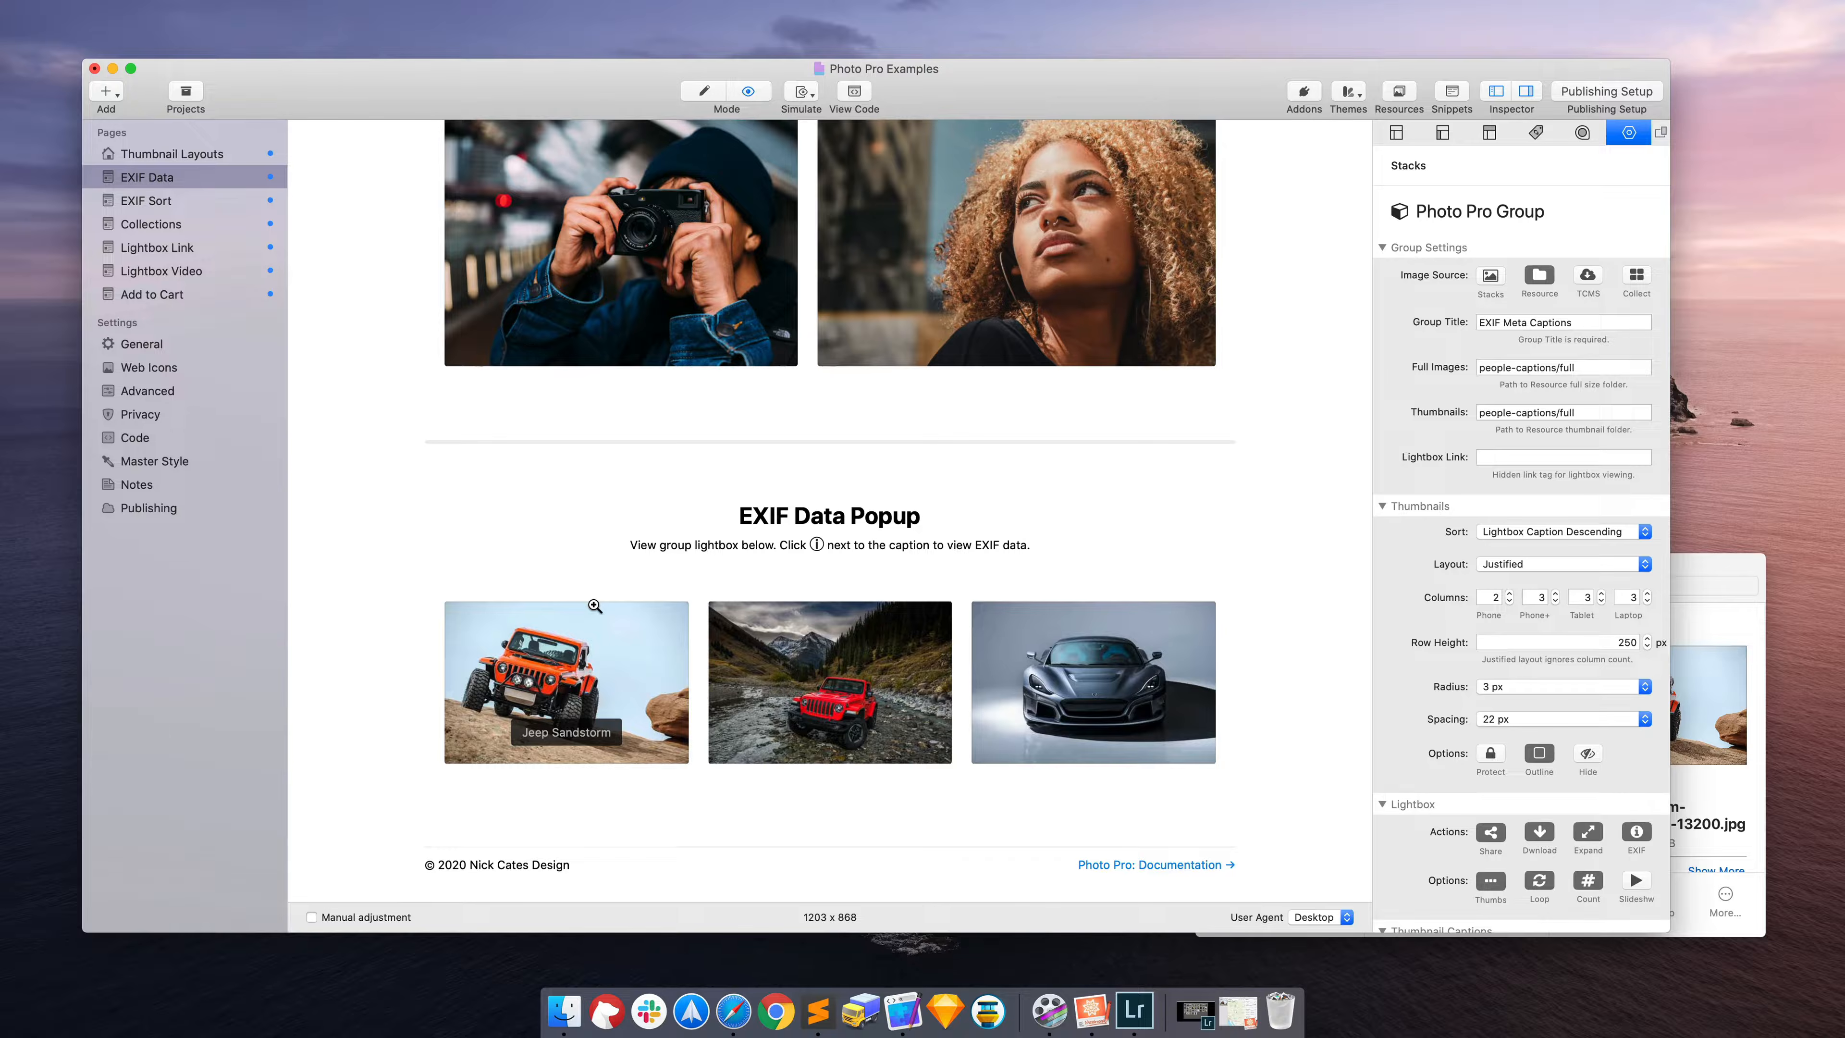
click(1093, 1014)
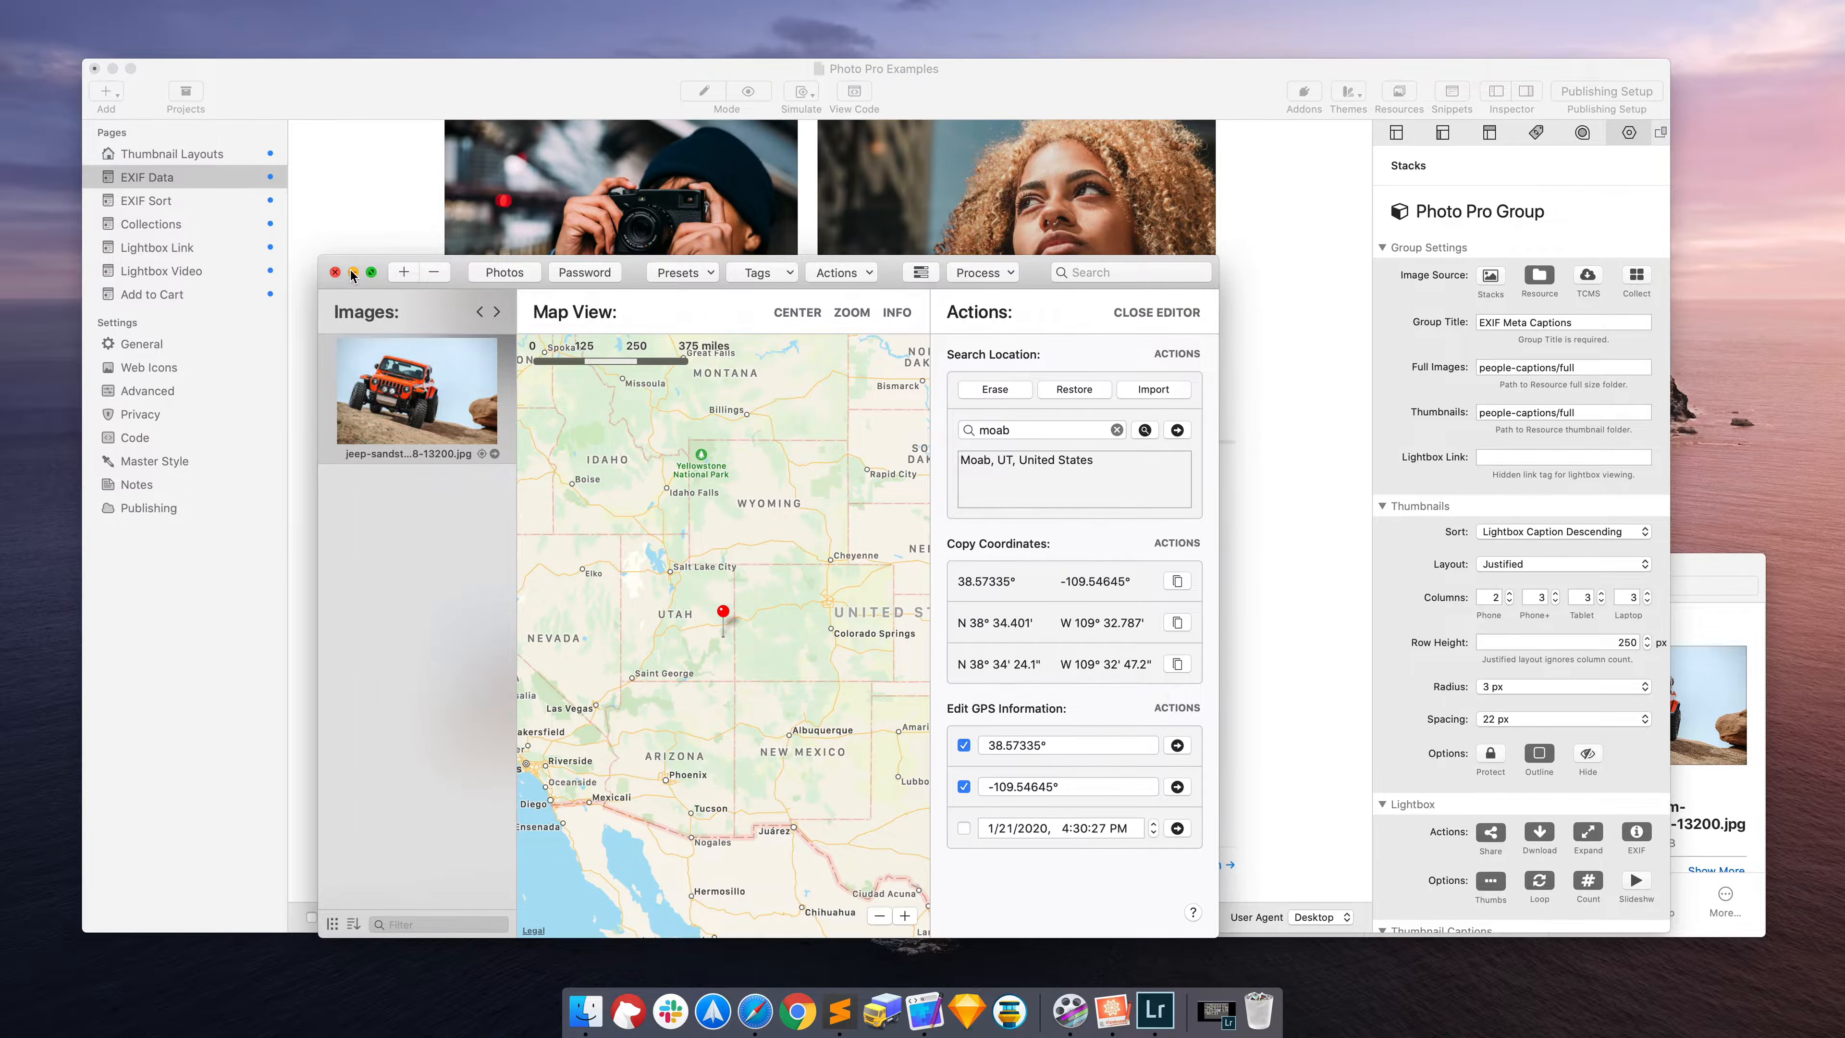
click(353, 273)
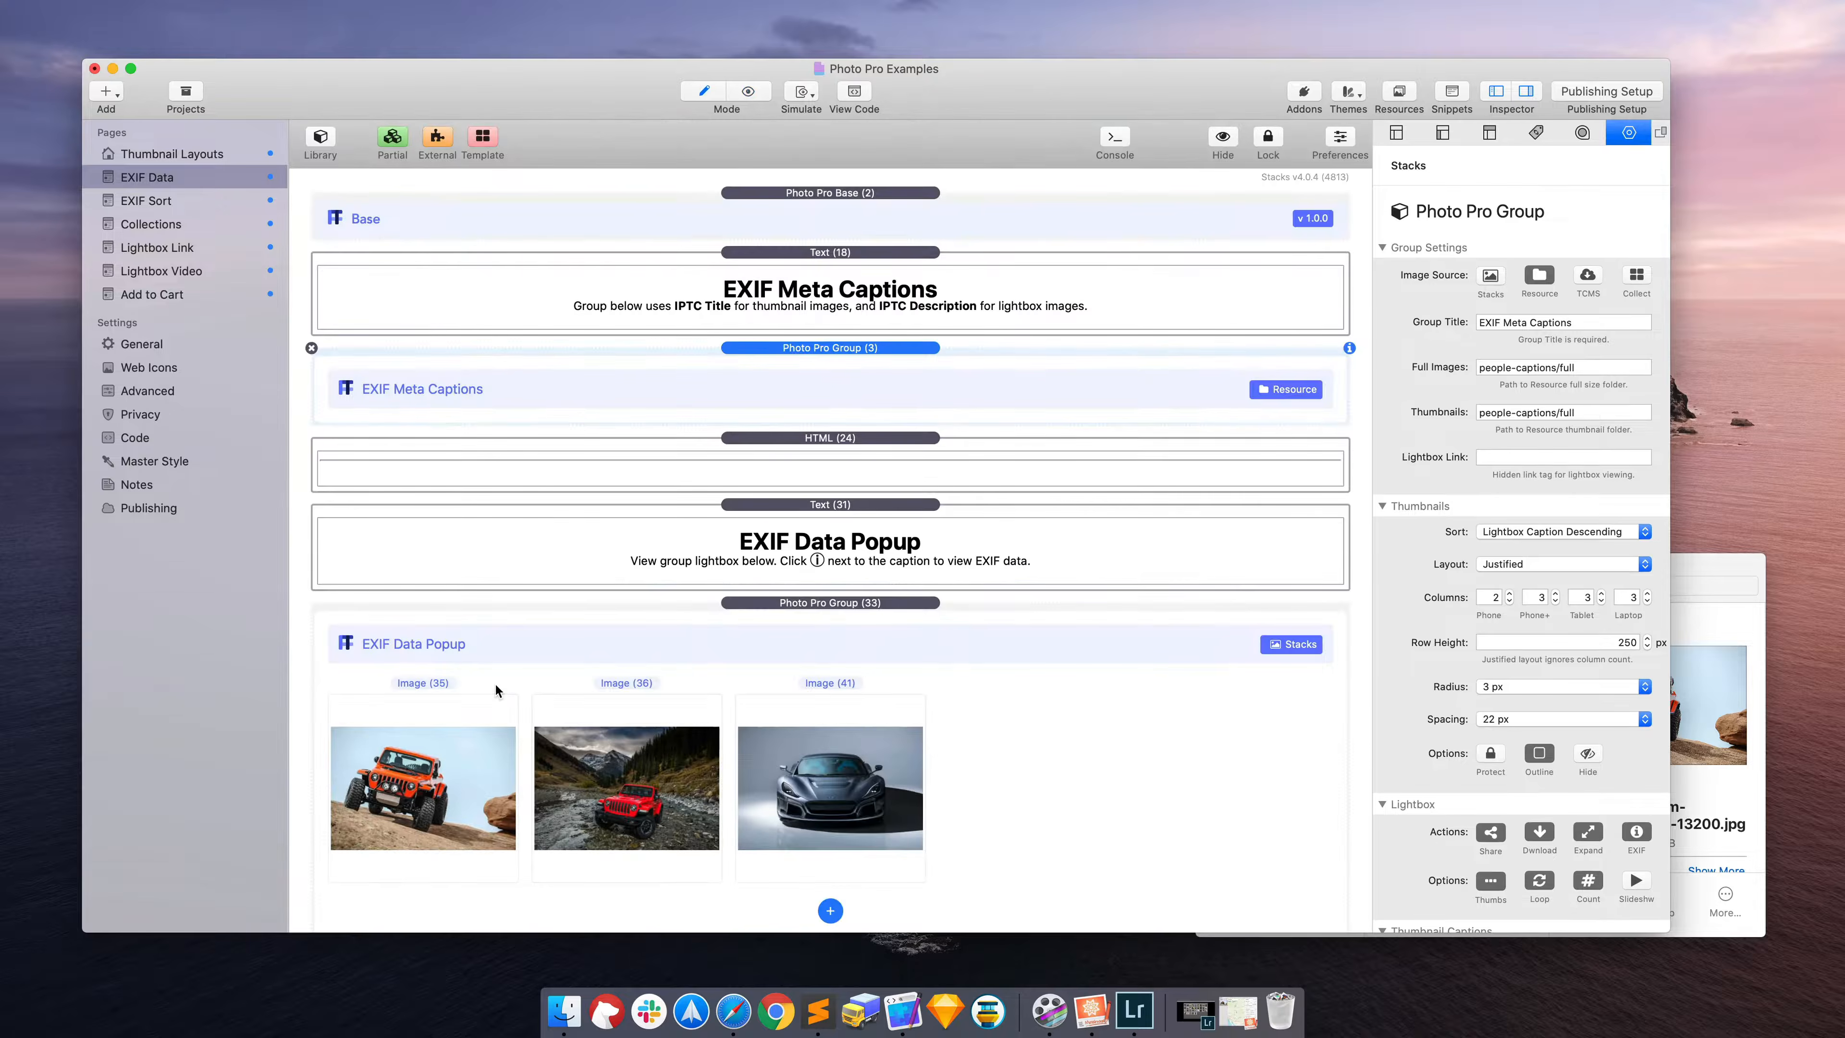
Step: Replace the full image of the Jeep Sandstorm stack in the EXIF Data Popup group with the jeep-sandstorm JPG from Finder's full folder
click(459, 793)
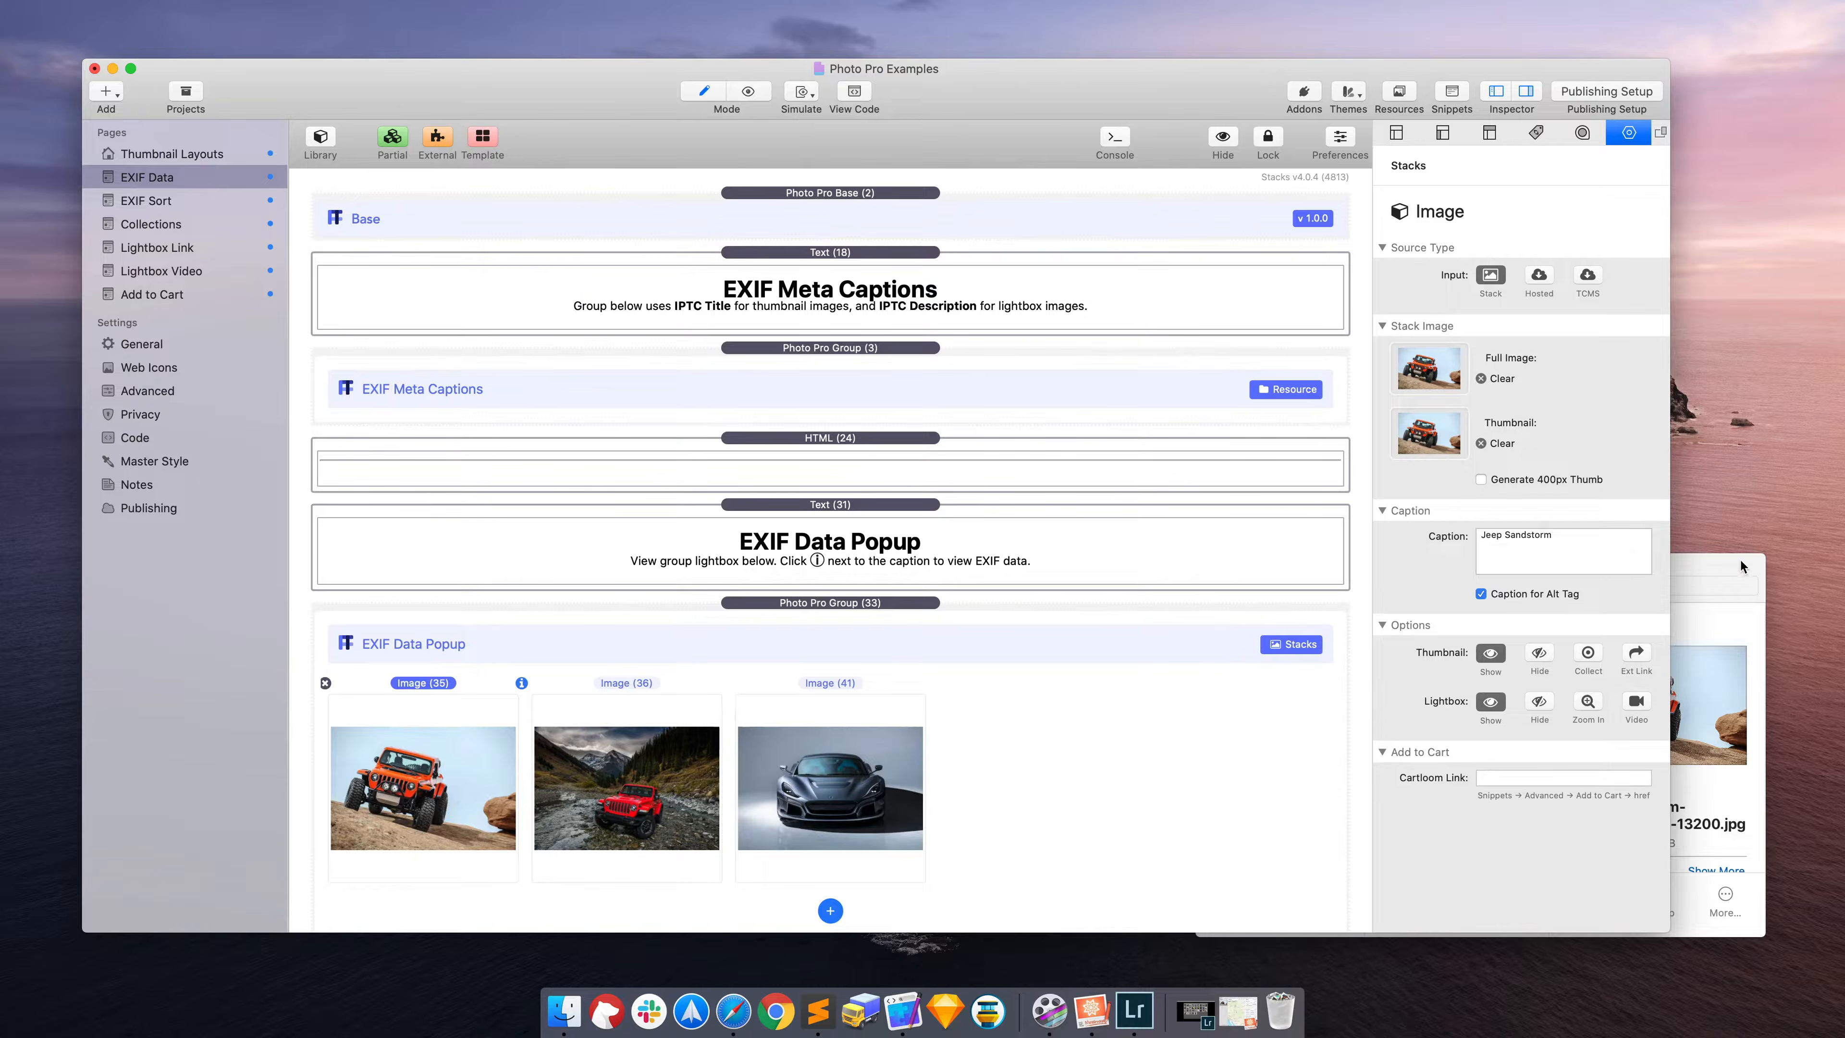
drag(1740, 565, 1757, 594)
drag(1427, 719, 1421, 372)
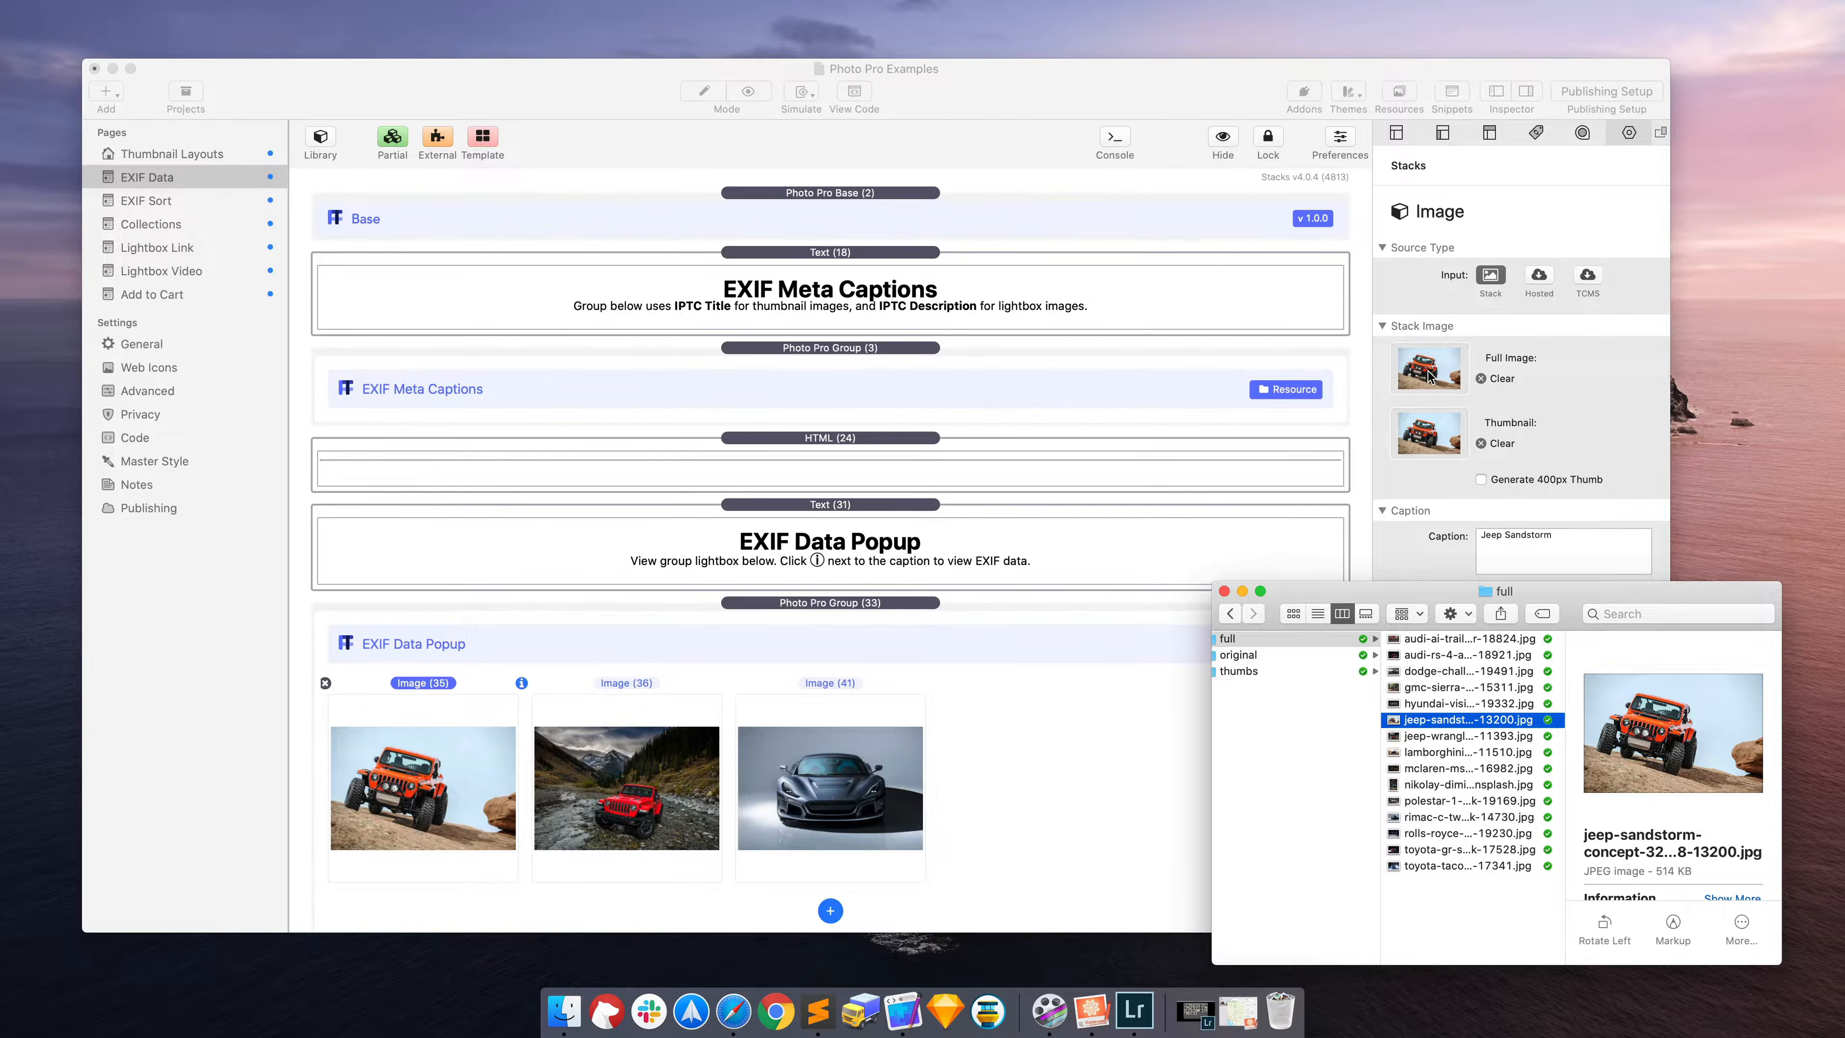
click(1422, 379)
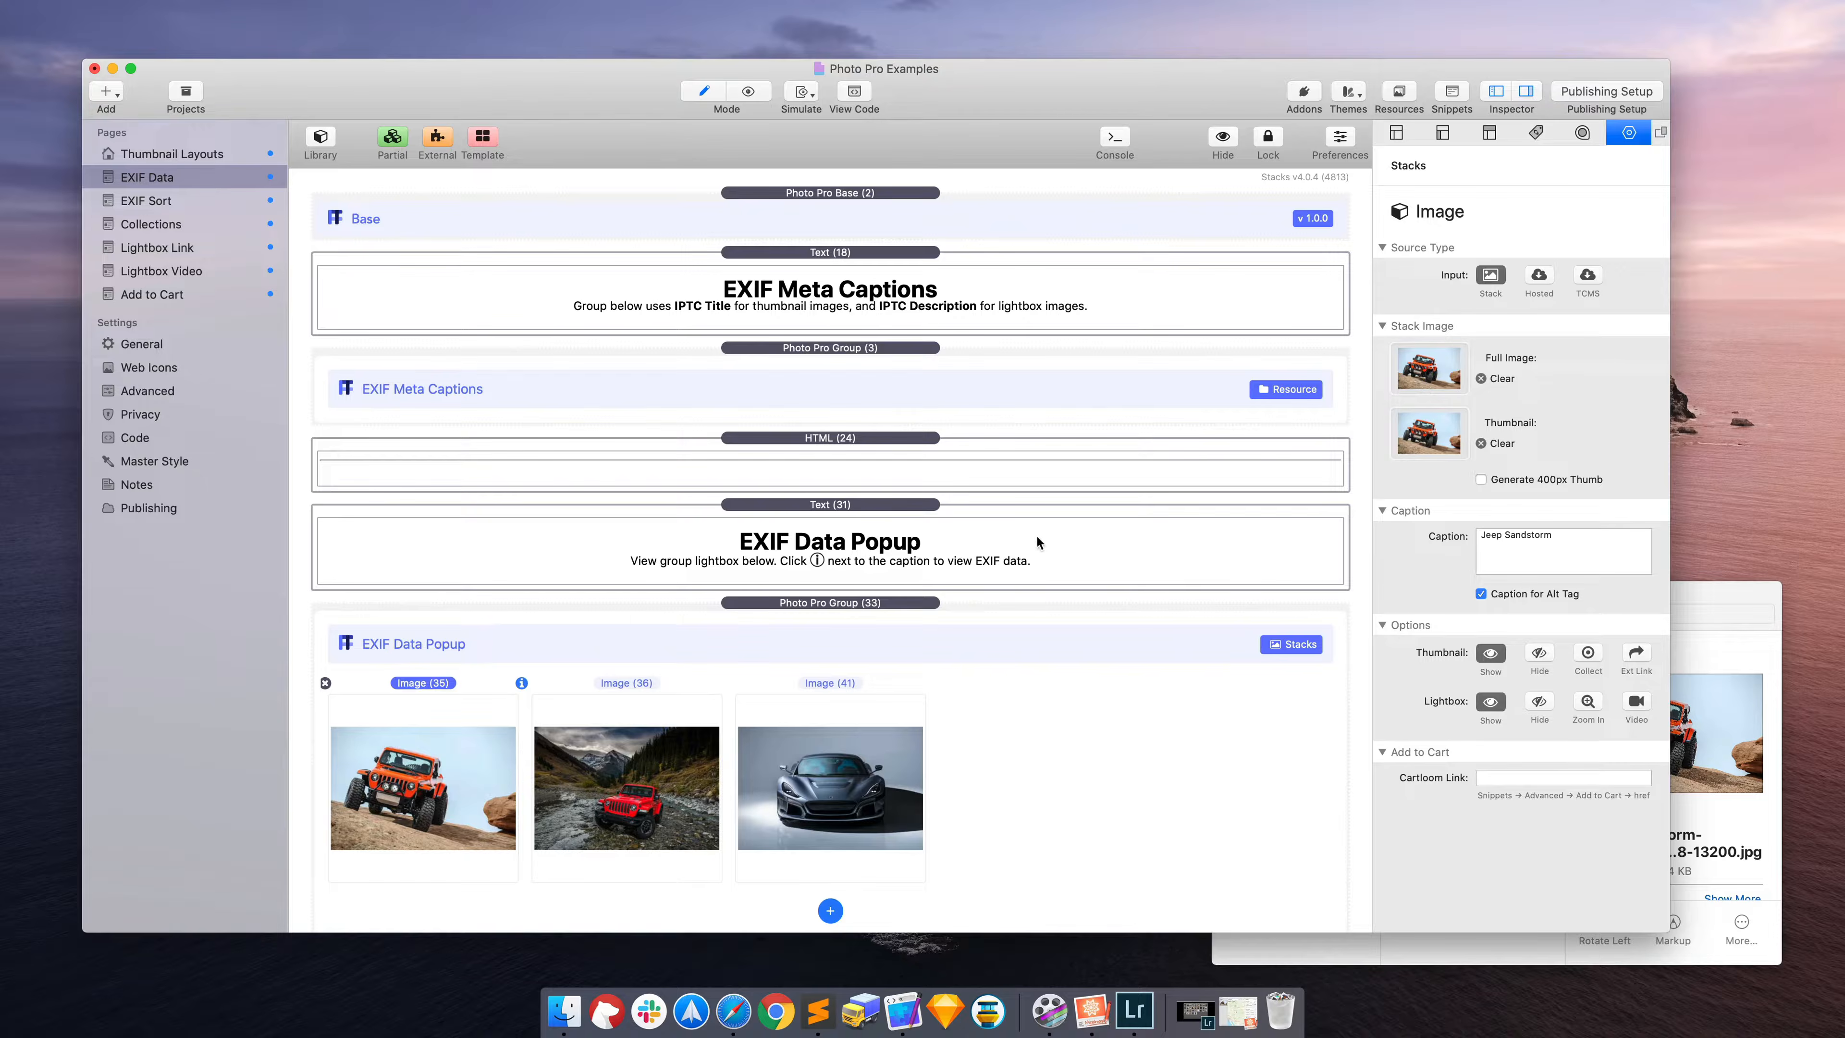
Step: Preview the page, open the Jeep Sandstorm photo in the lightbox, and review its EXIF popup down to the GPS entries
key(super+r)
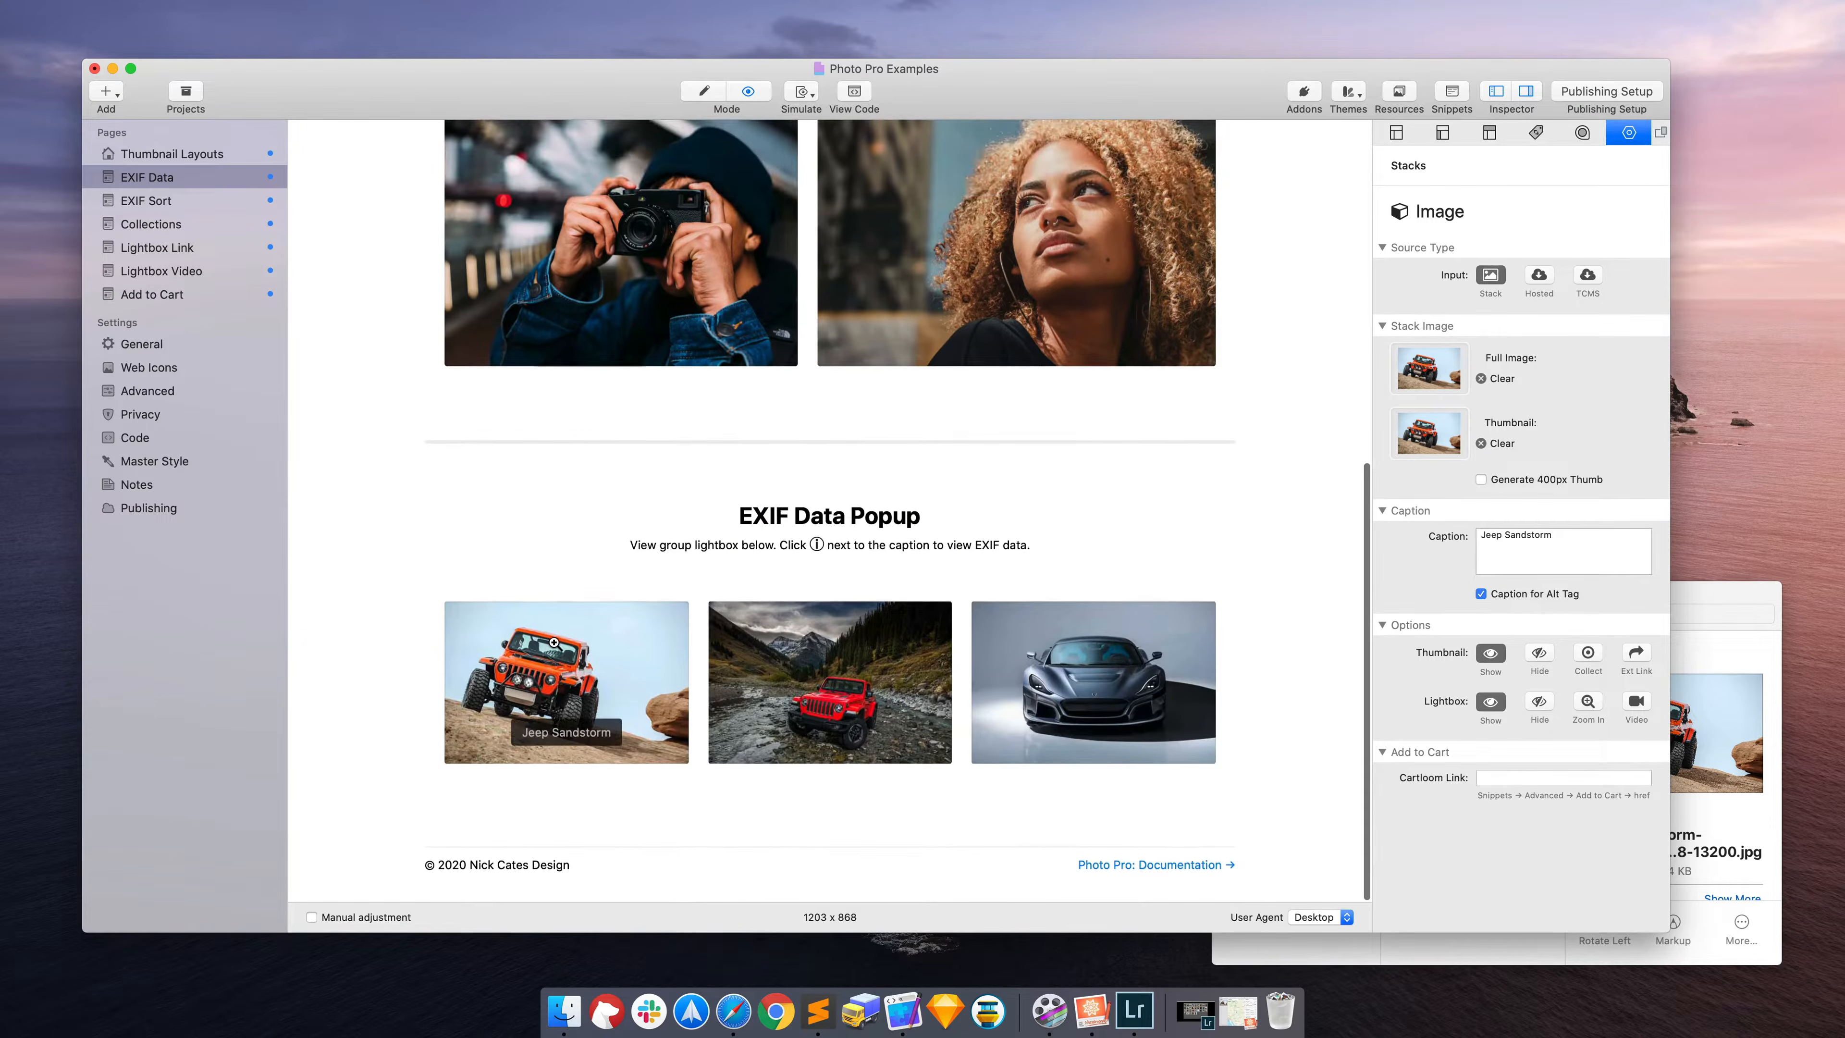
click(548, 636)
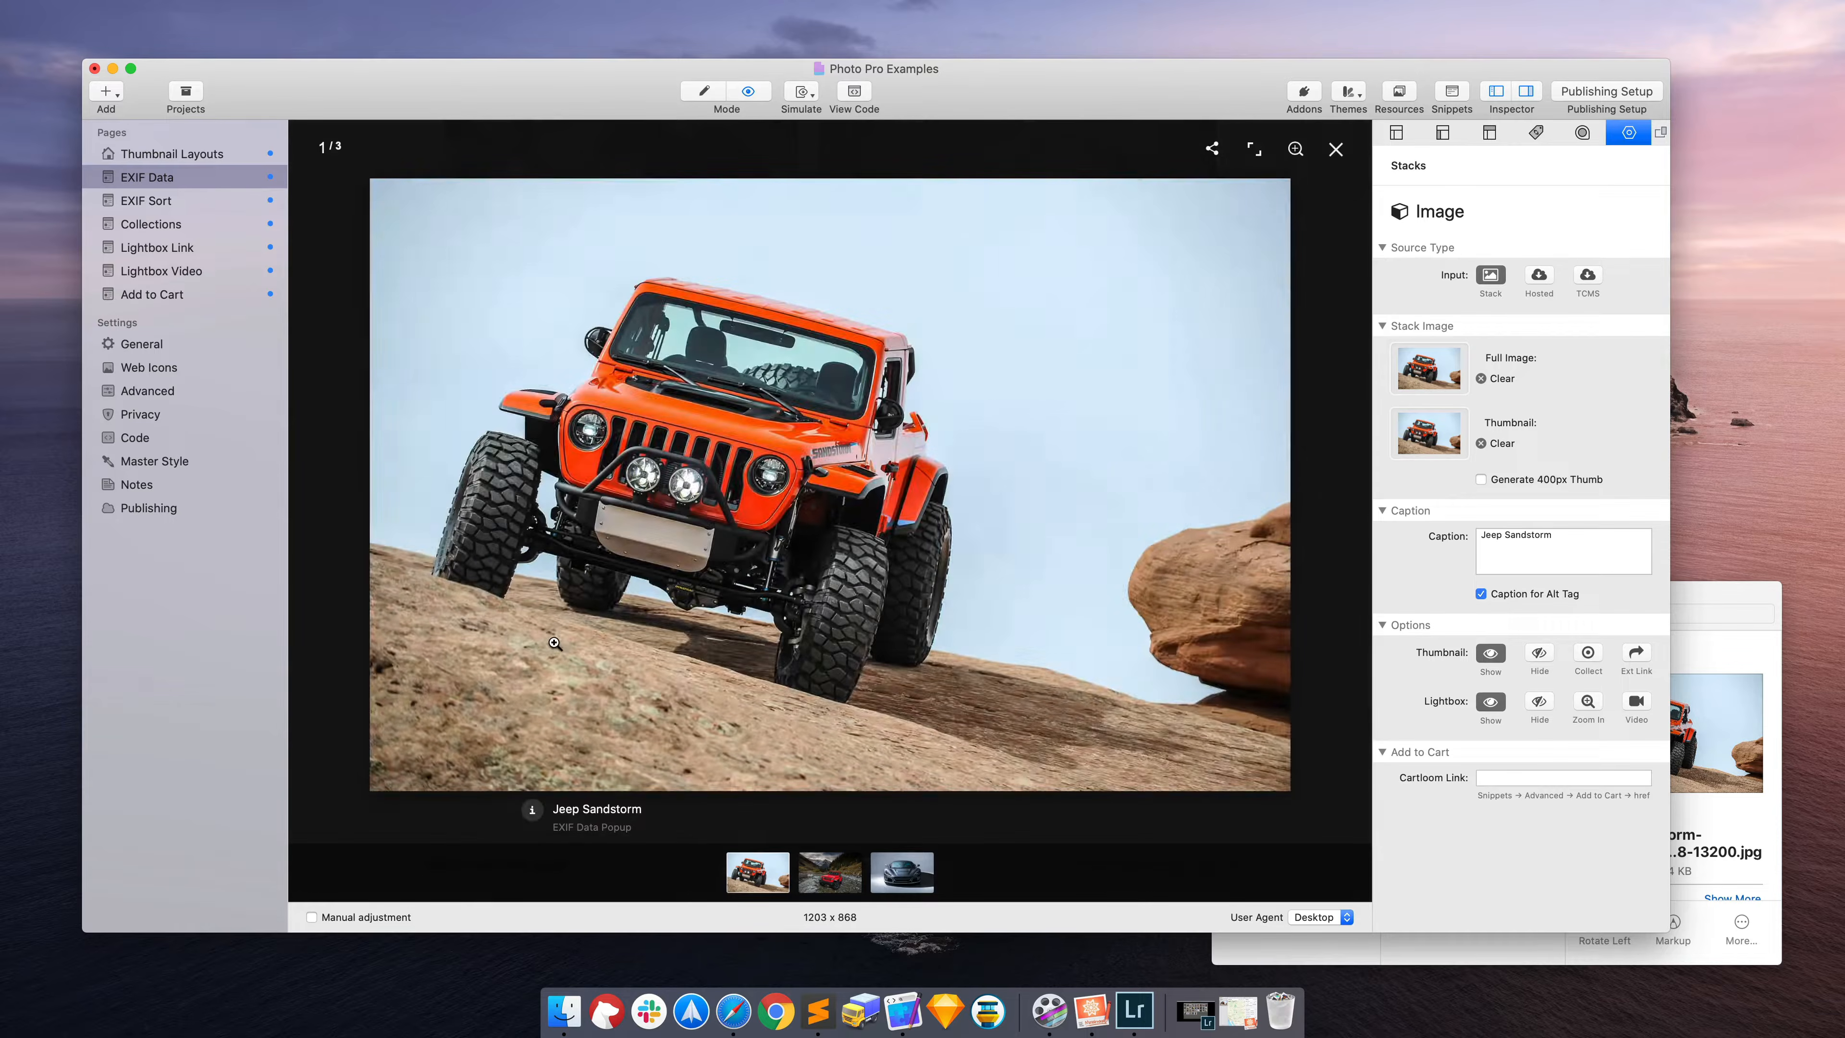
click(532, 809)
scroll(637, 667, down, 10)
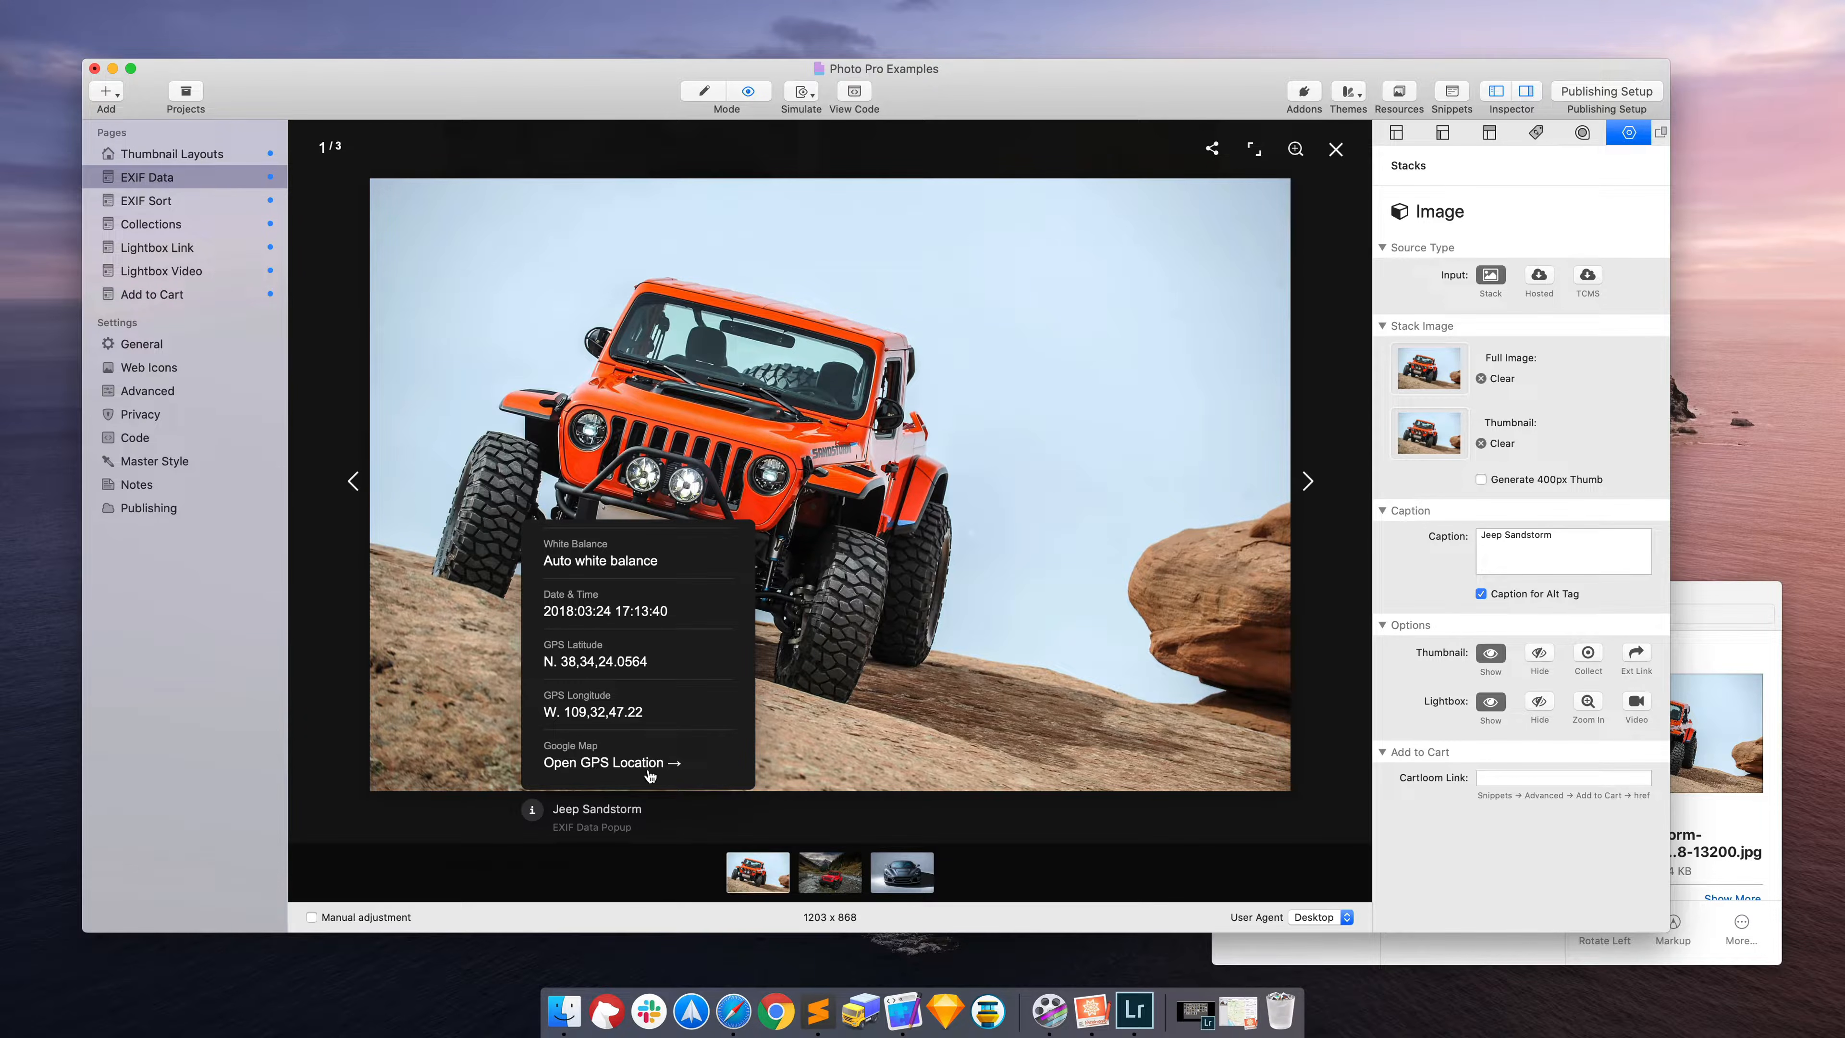
Step: Preview the EXIF Data page in Safari and reposition the browser window over the project
right_click(145, 182)
mouse_move(240, 326)
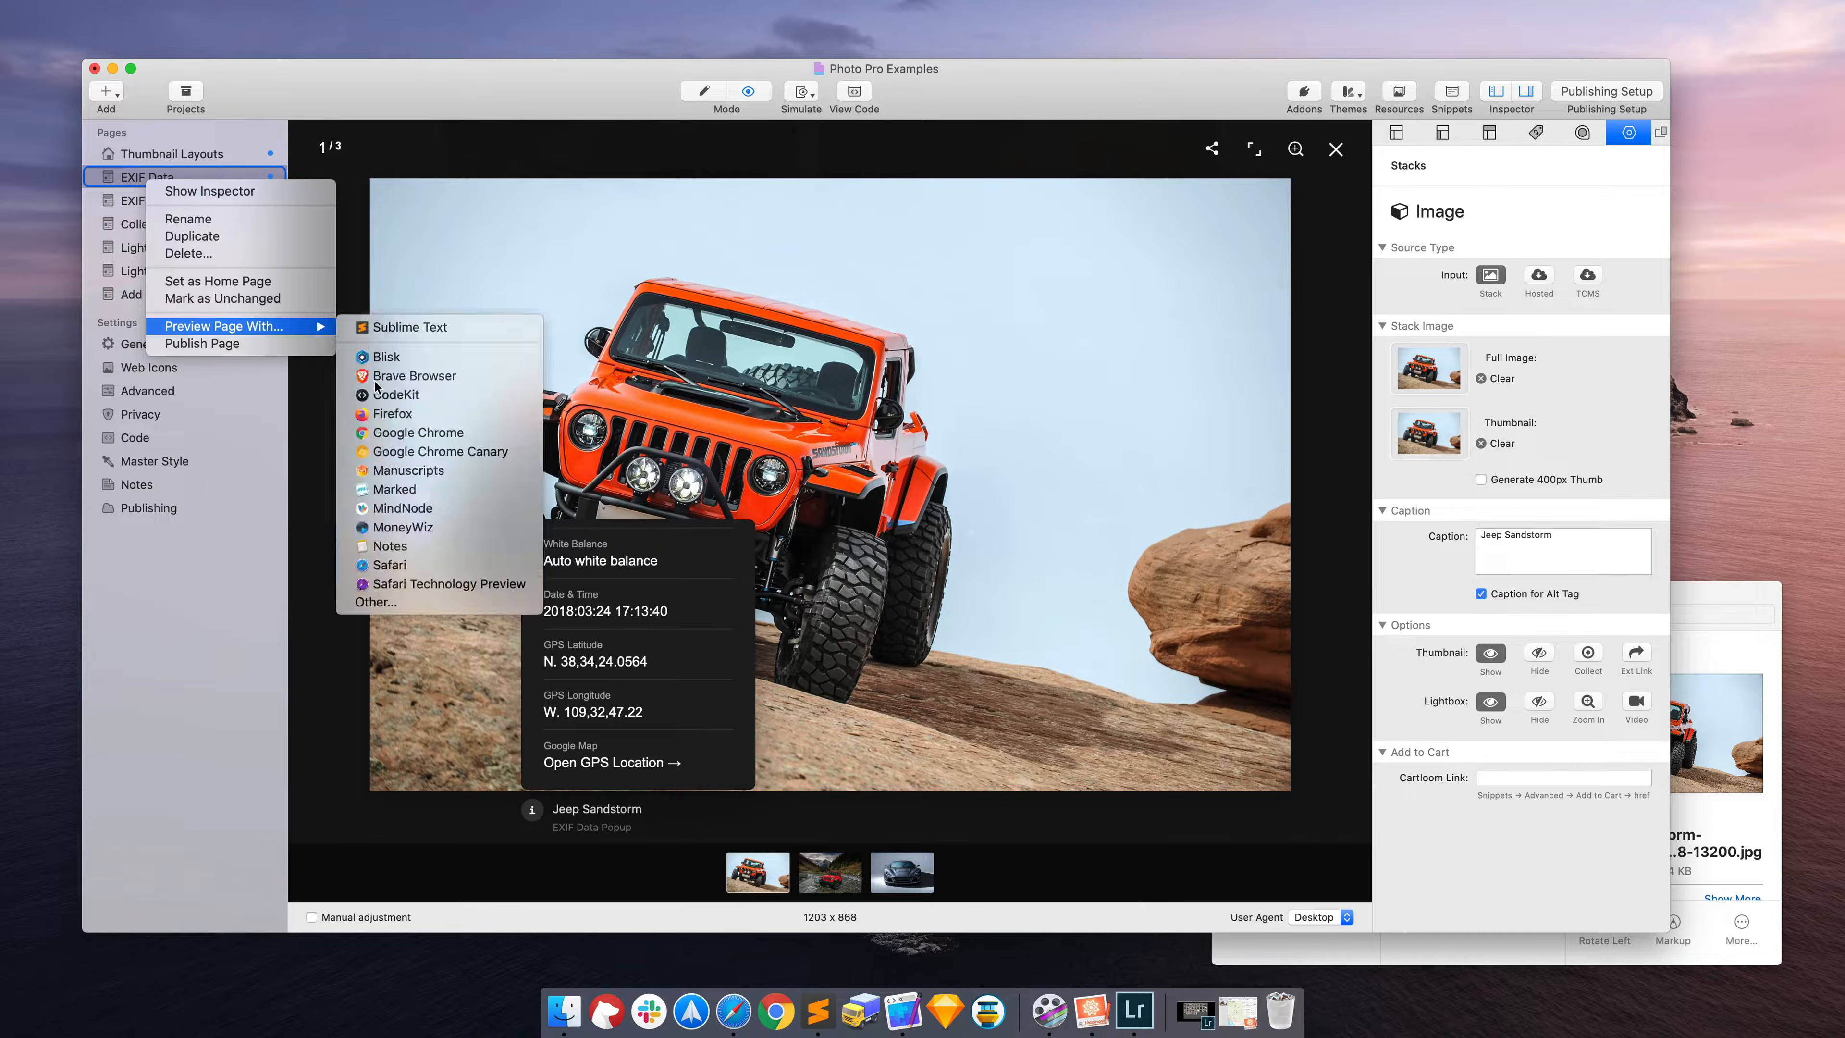
click(392, 563)
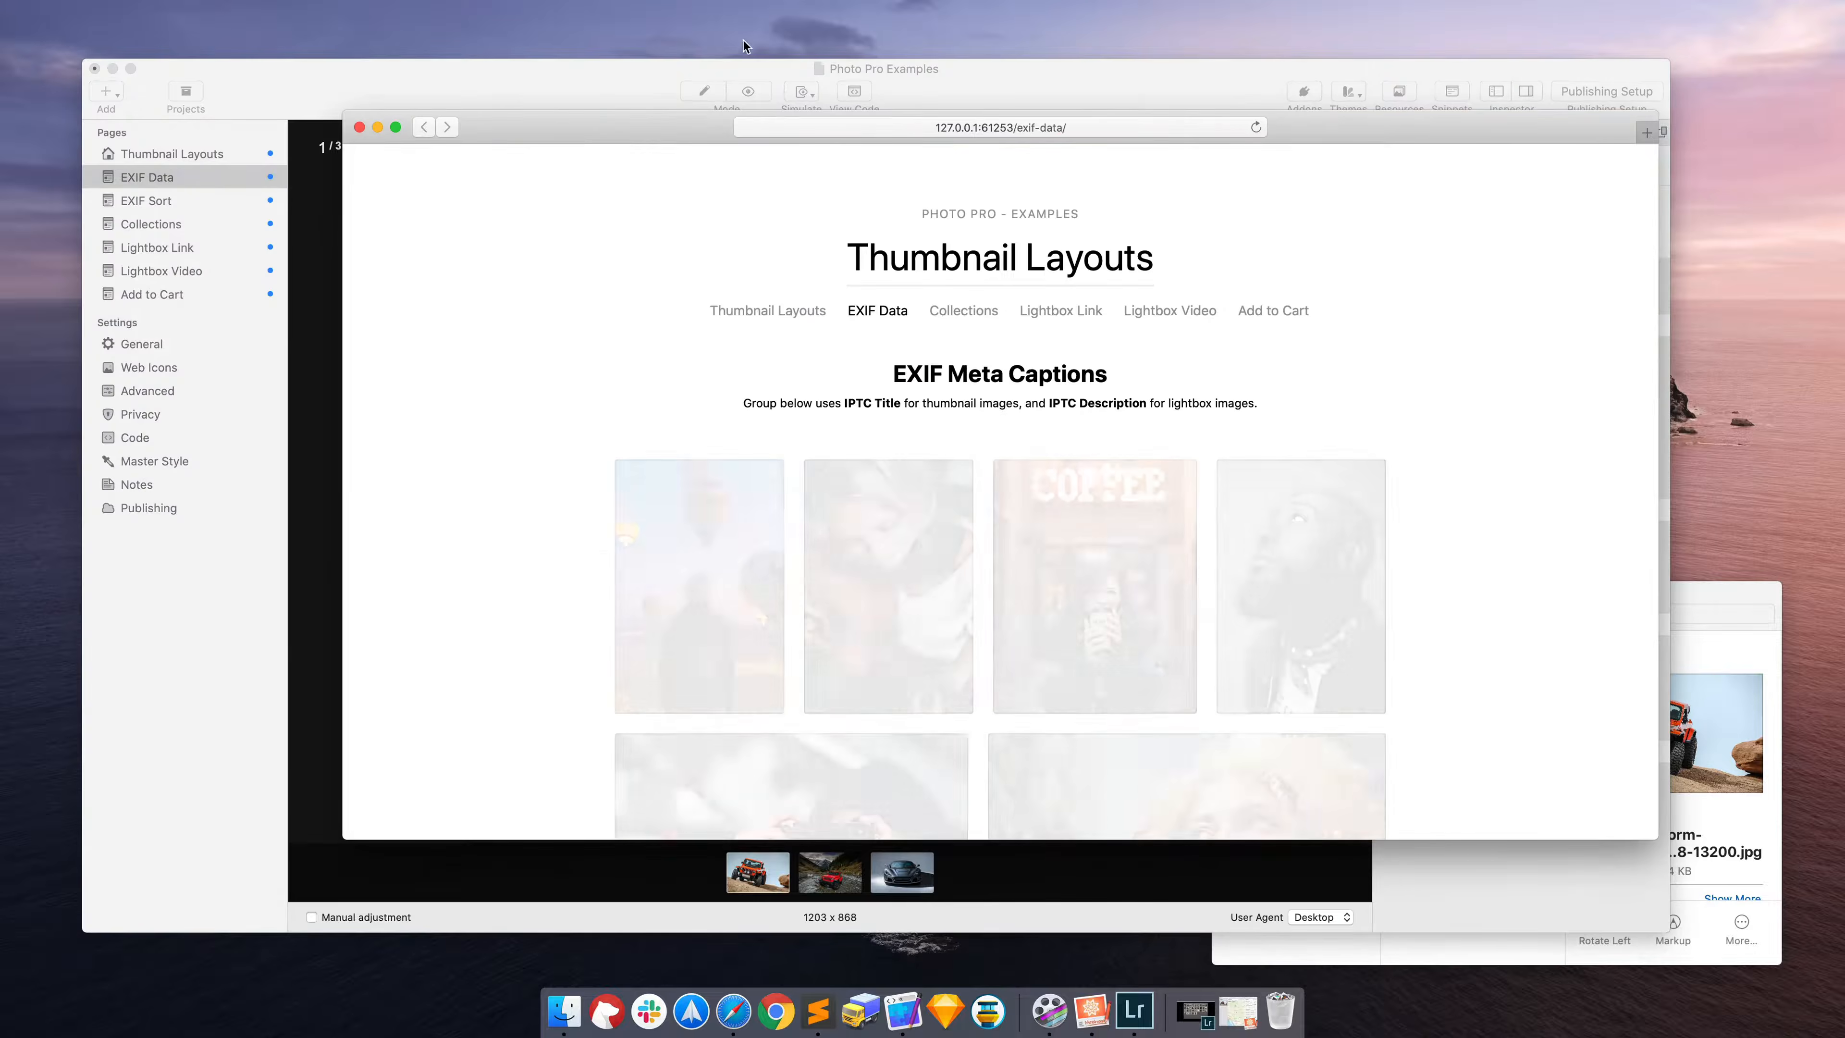
drag(691, 118, 635, 91)
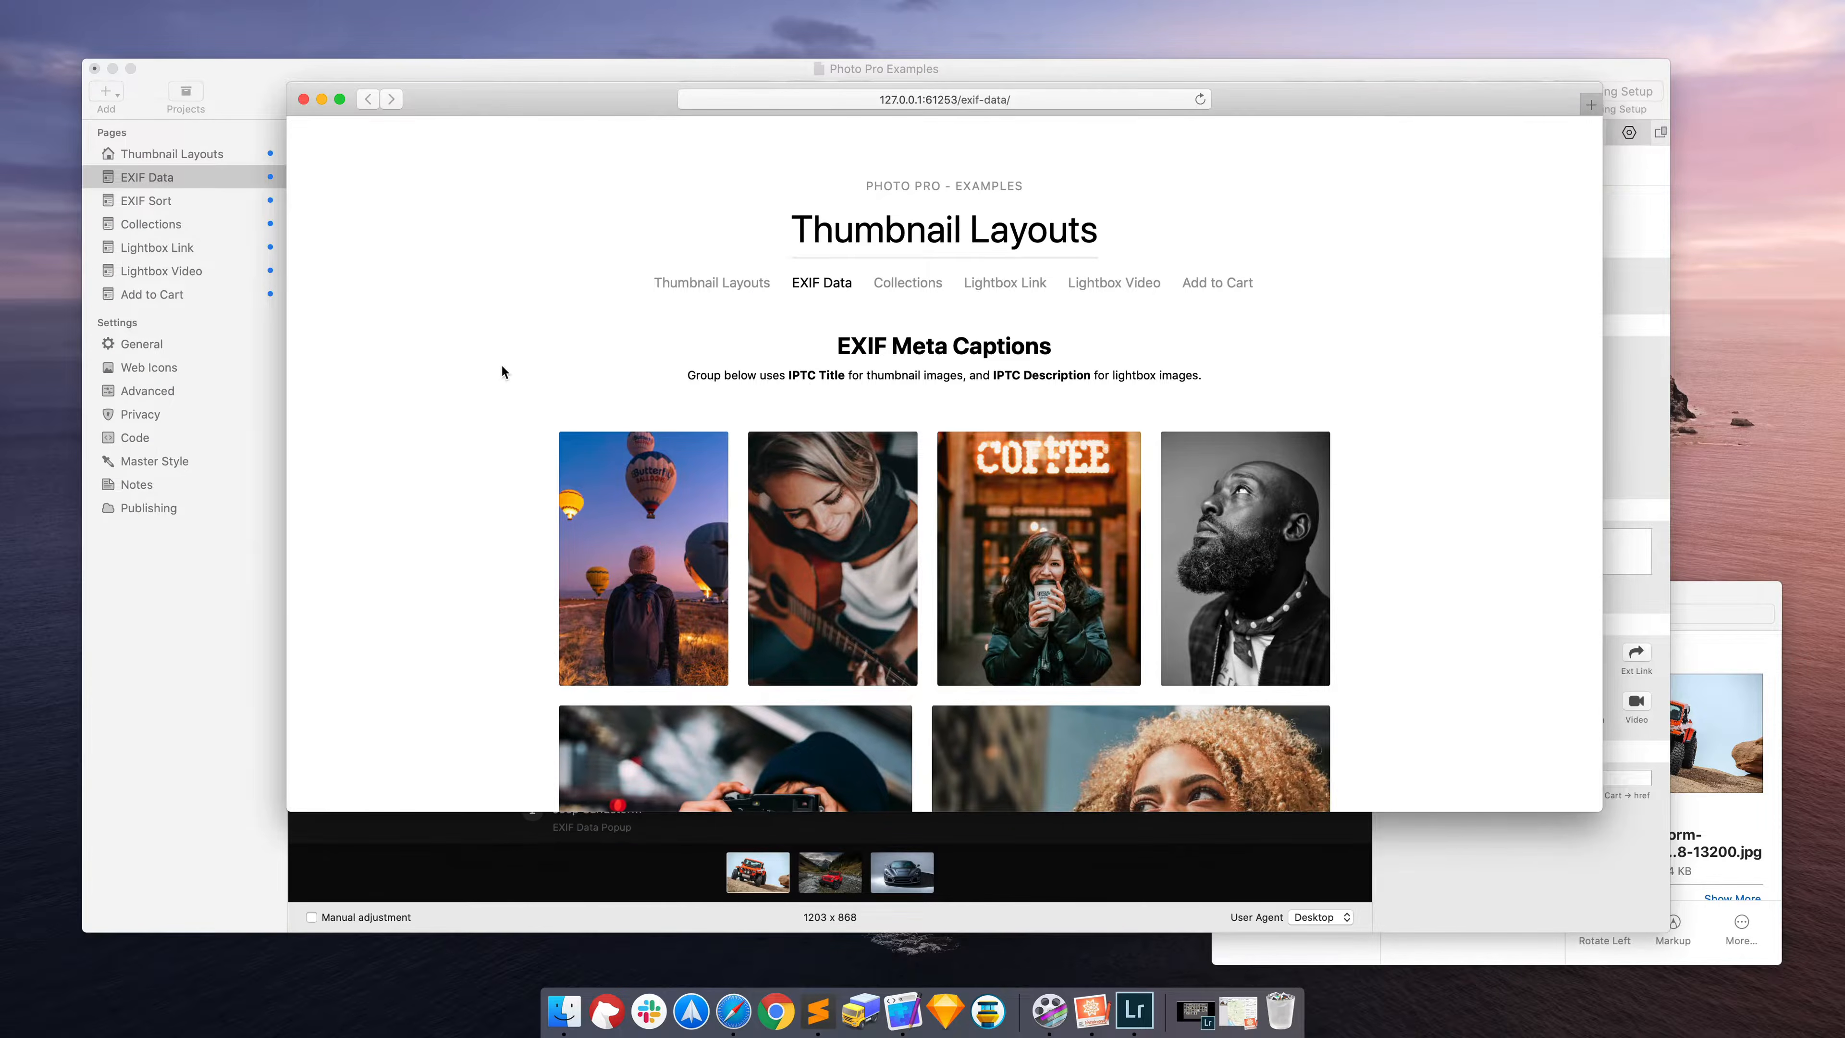
Step: Open the Jeep Sandstorm photo's EXIF popup in the Safari preview and open its GPS location in Google Maps
scroll(502, 371, down, 8)
click(690, 585)
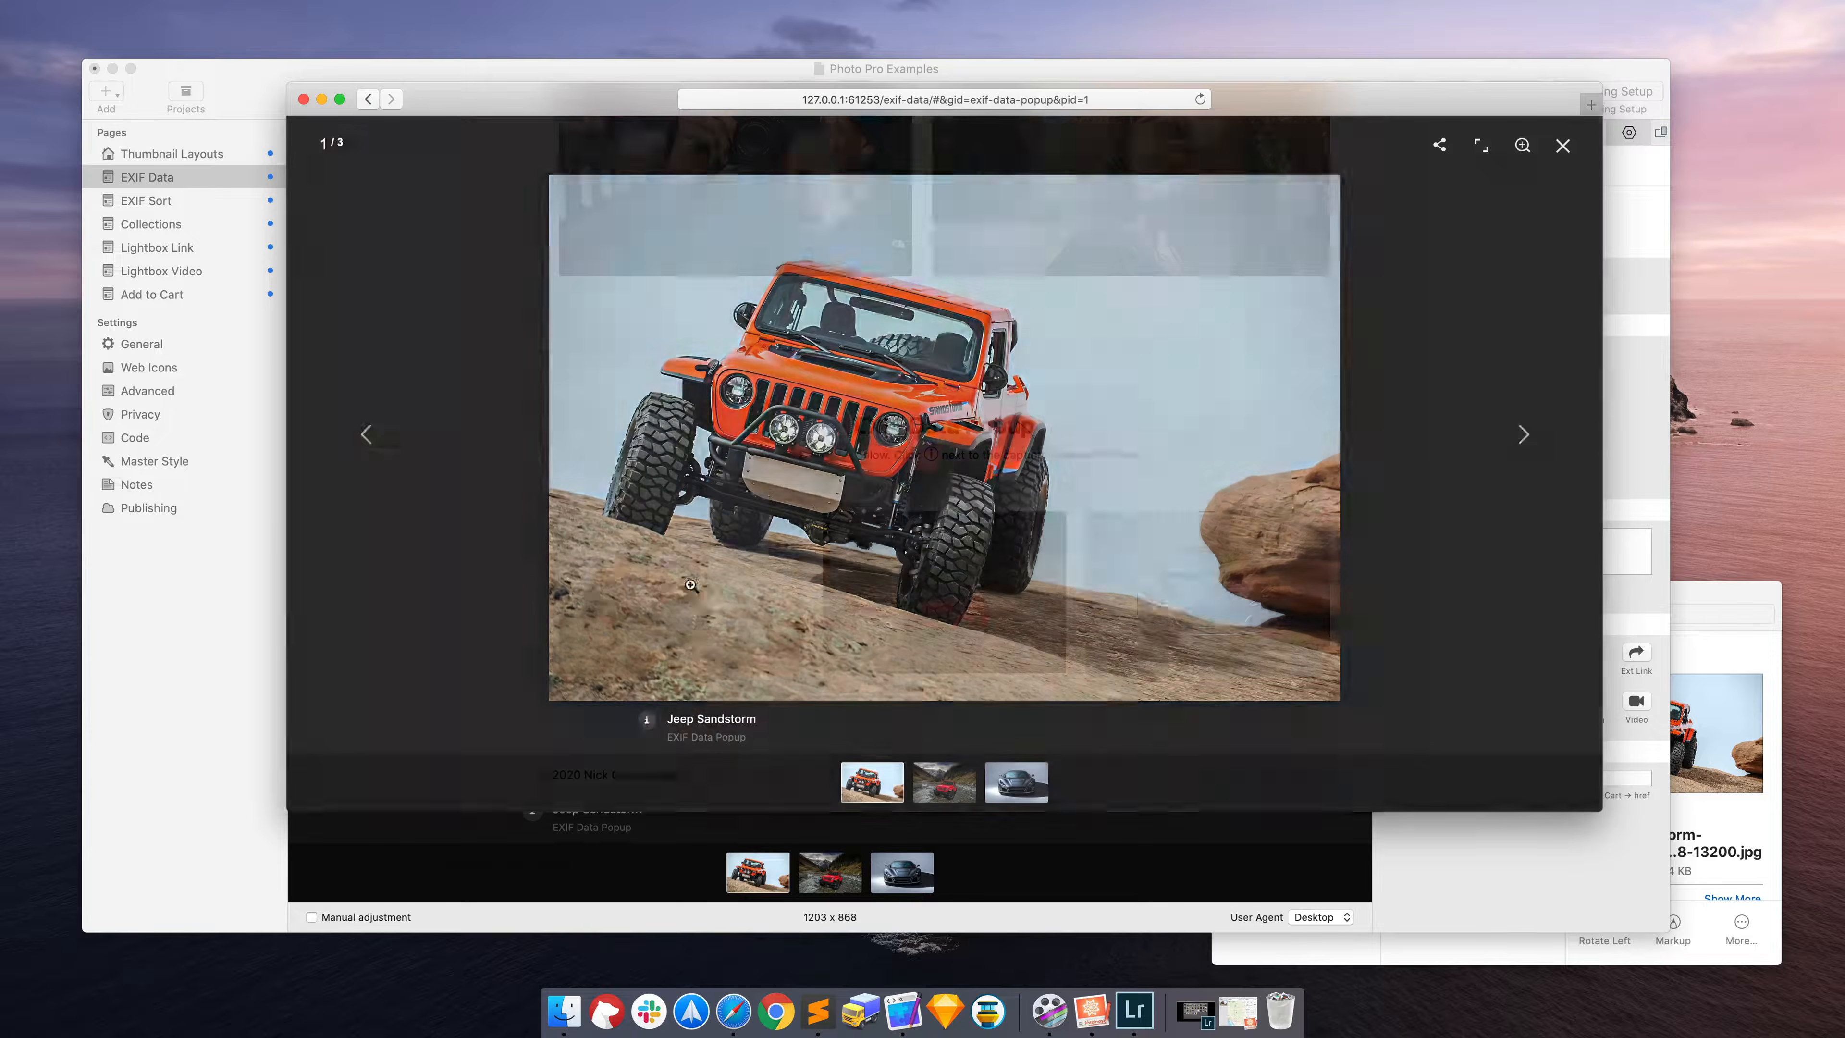
click(646, 720)
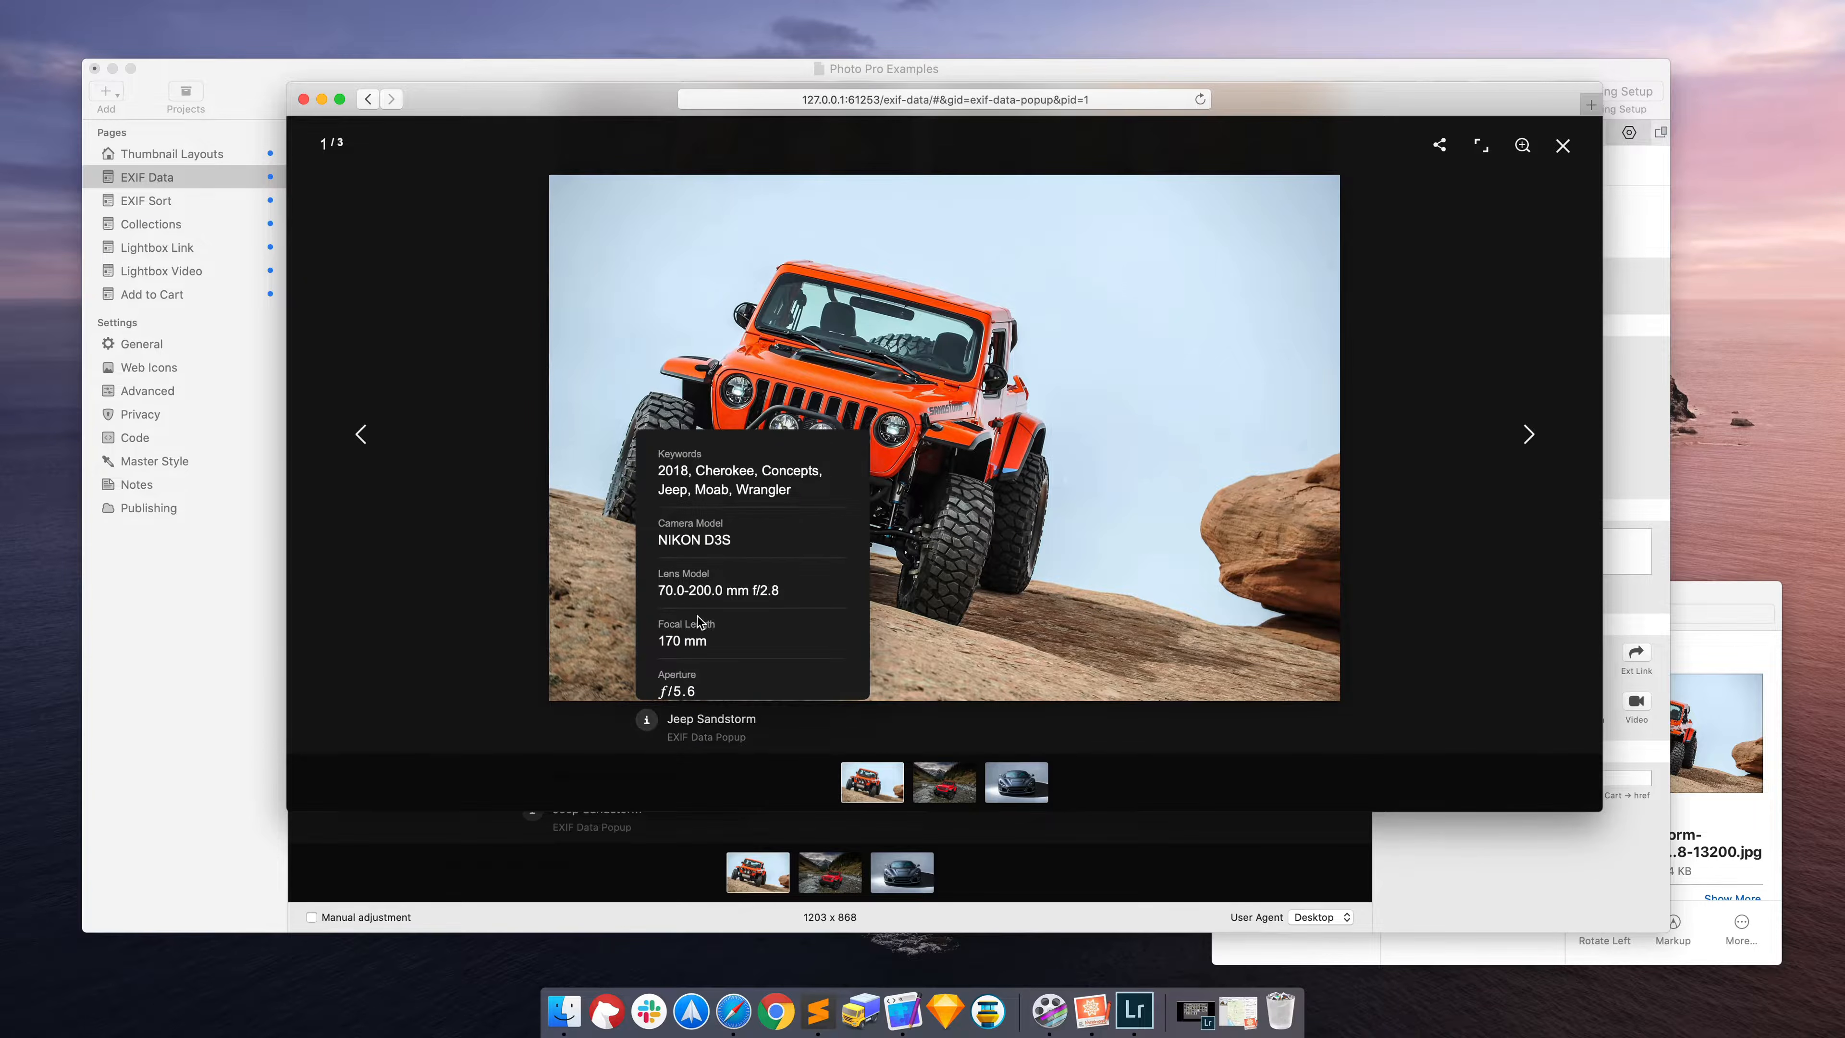
scroll(698, 621, down, 5)
click(701, 670)
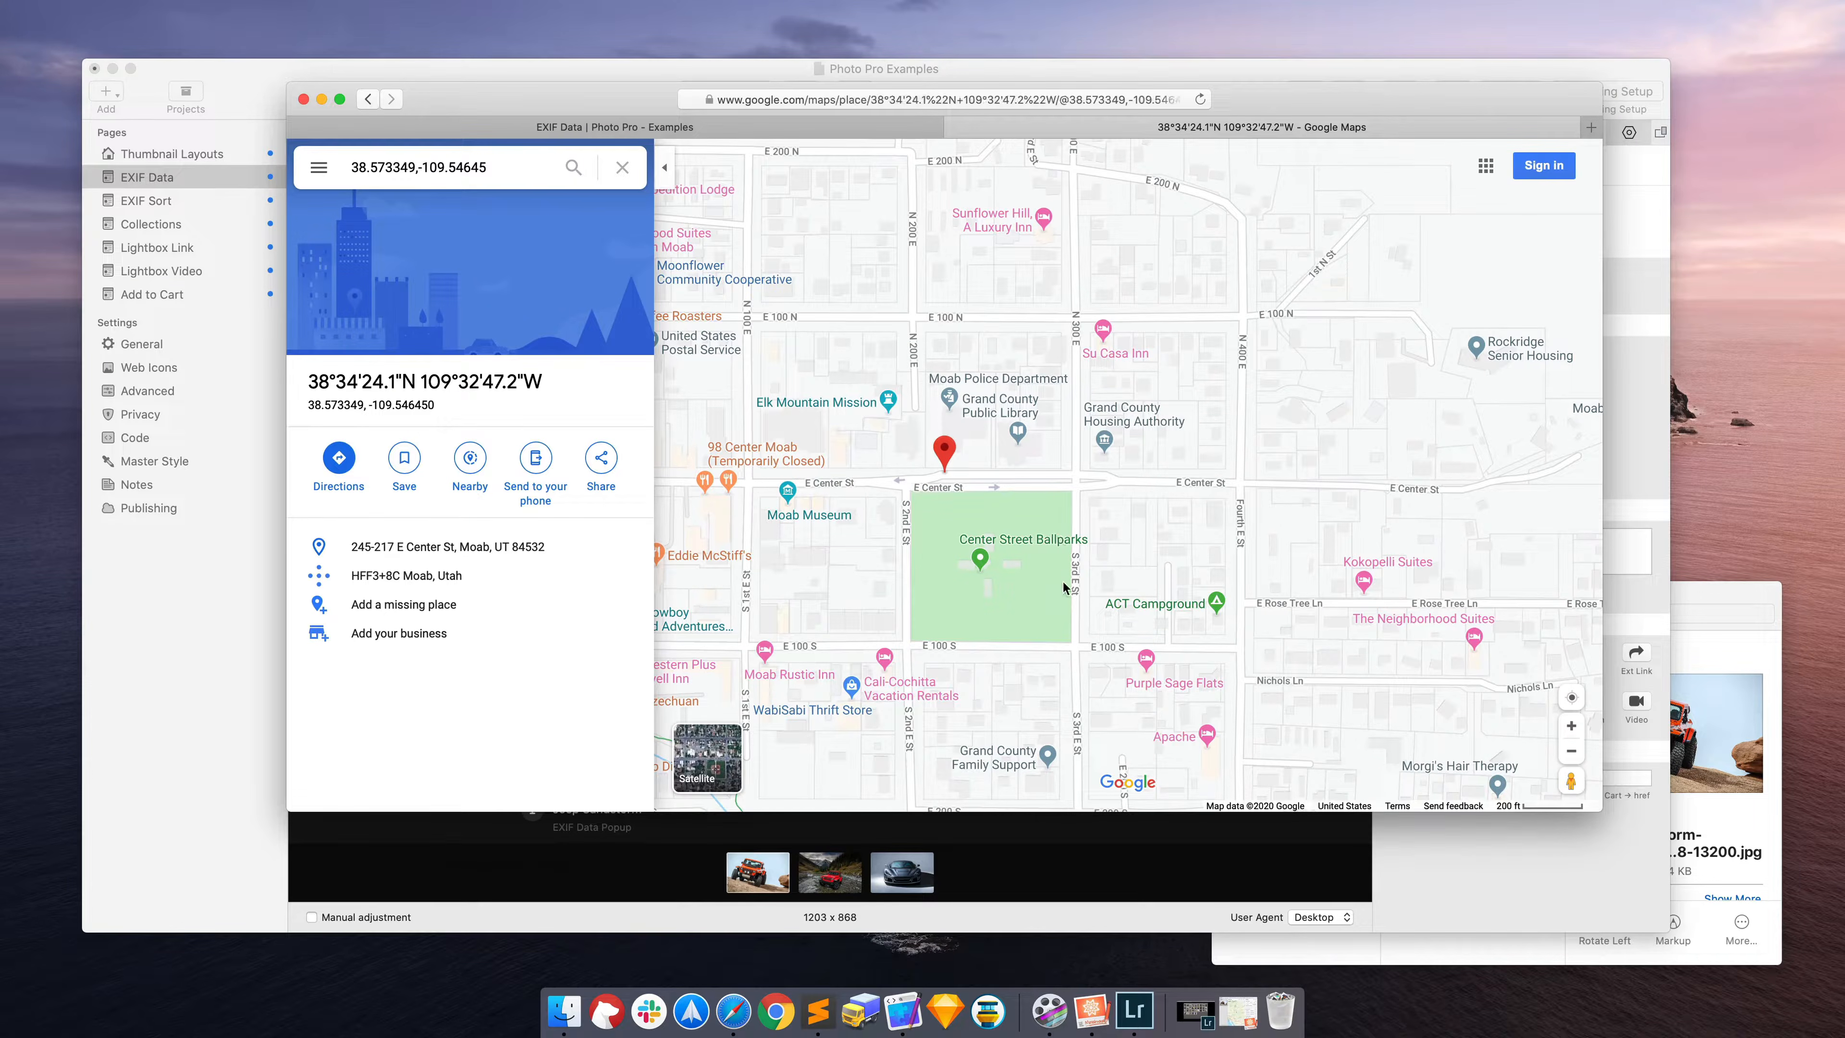
Step: Zoom the map out and back in to examine the area around the photo's GPS marker
click(1571, 752)
click(1571, 753)
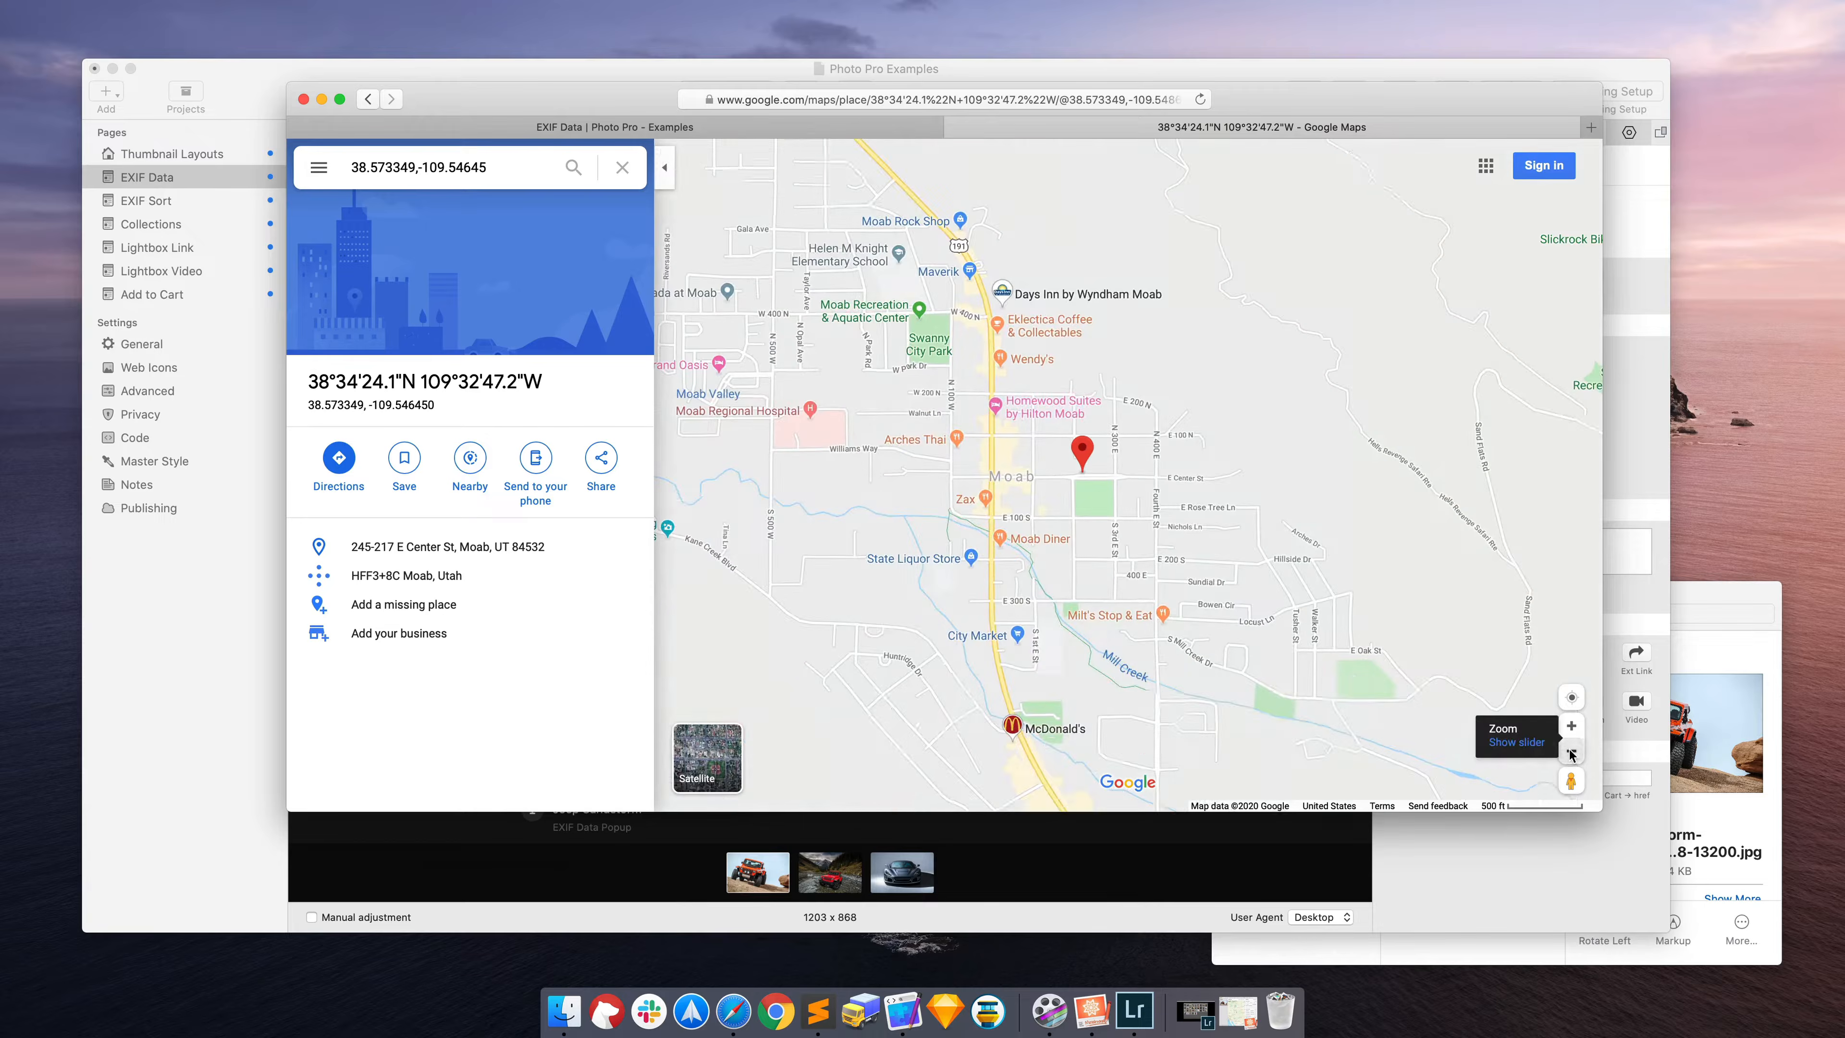
click(1571, 753)
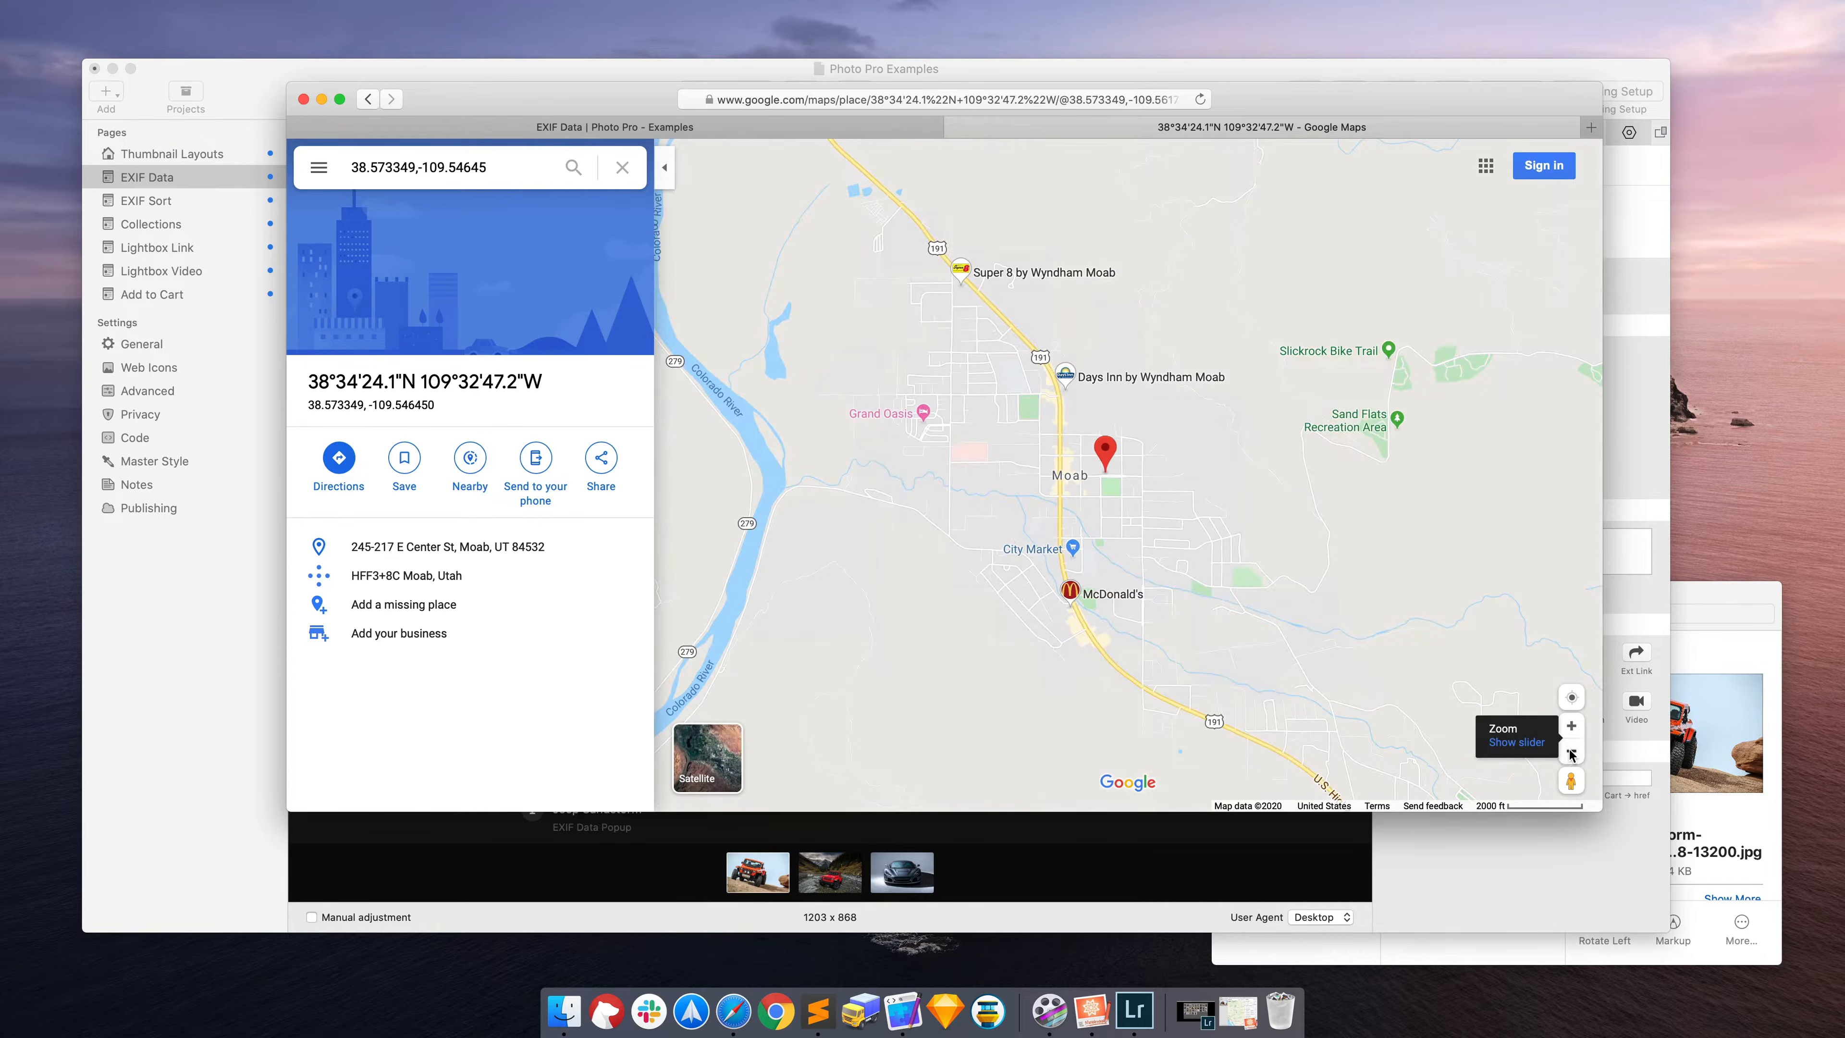
click(1571, 753)
click(1571, 753)
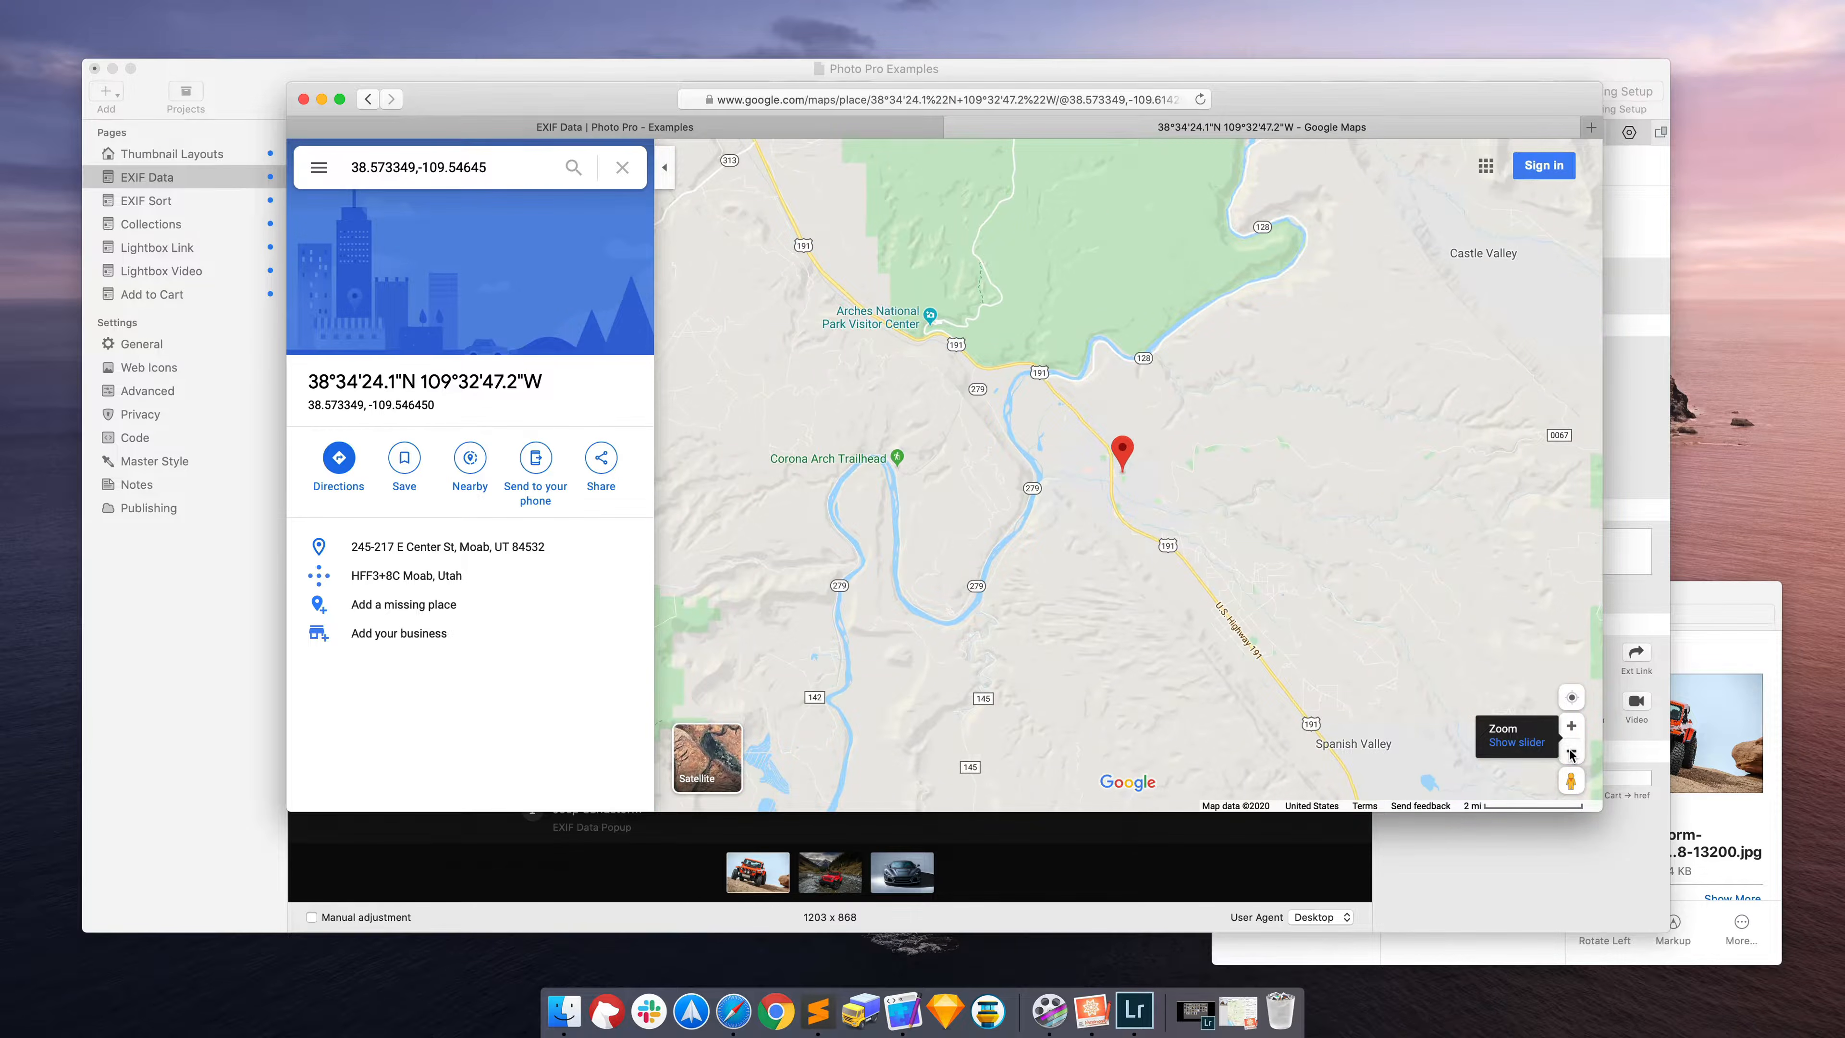
click(1571, 753)
click(1570, 727)
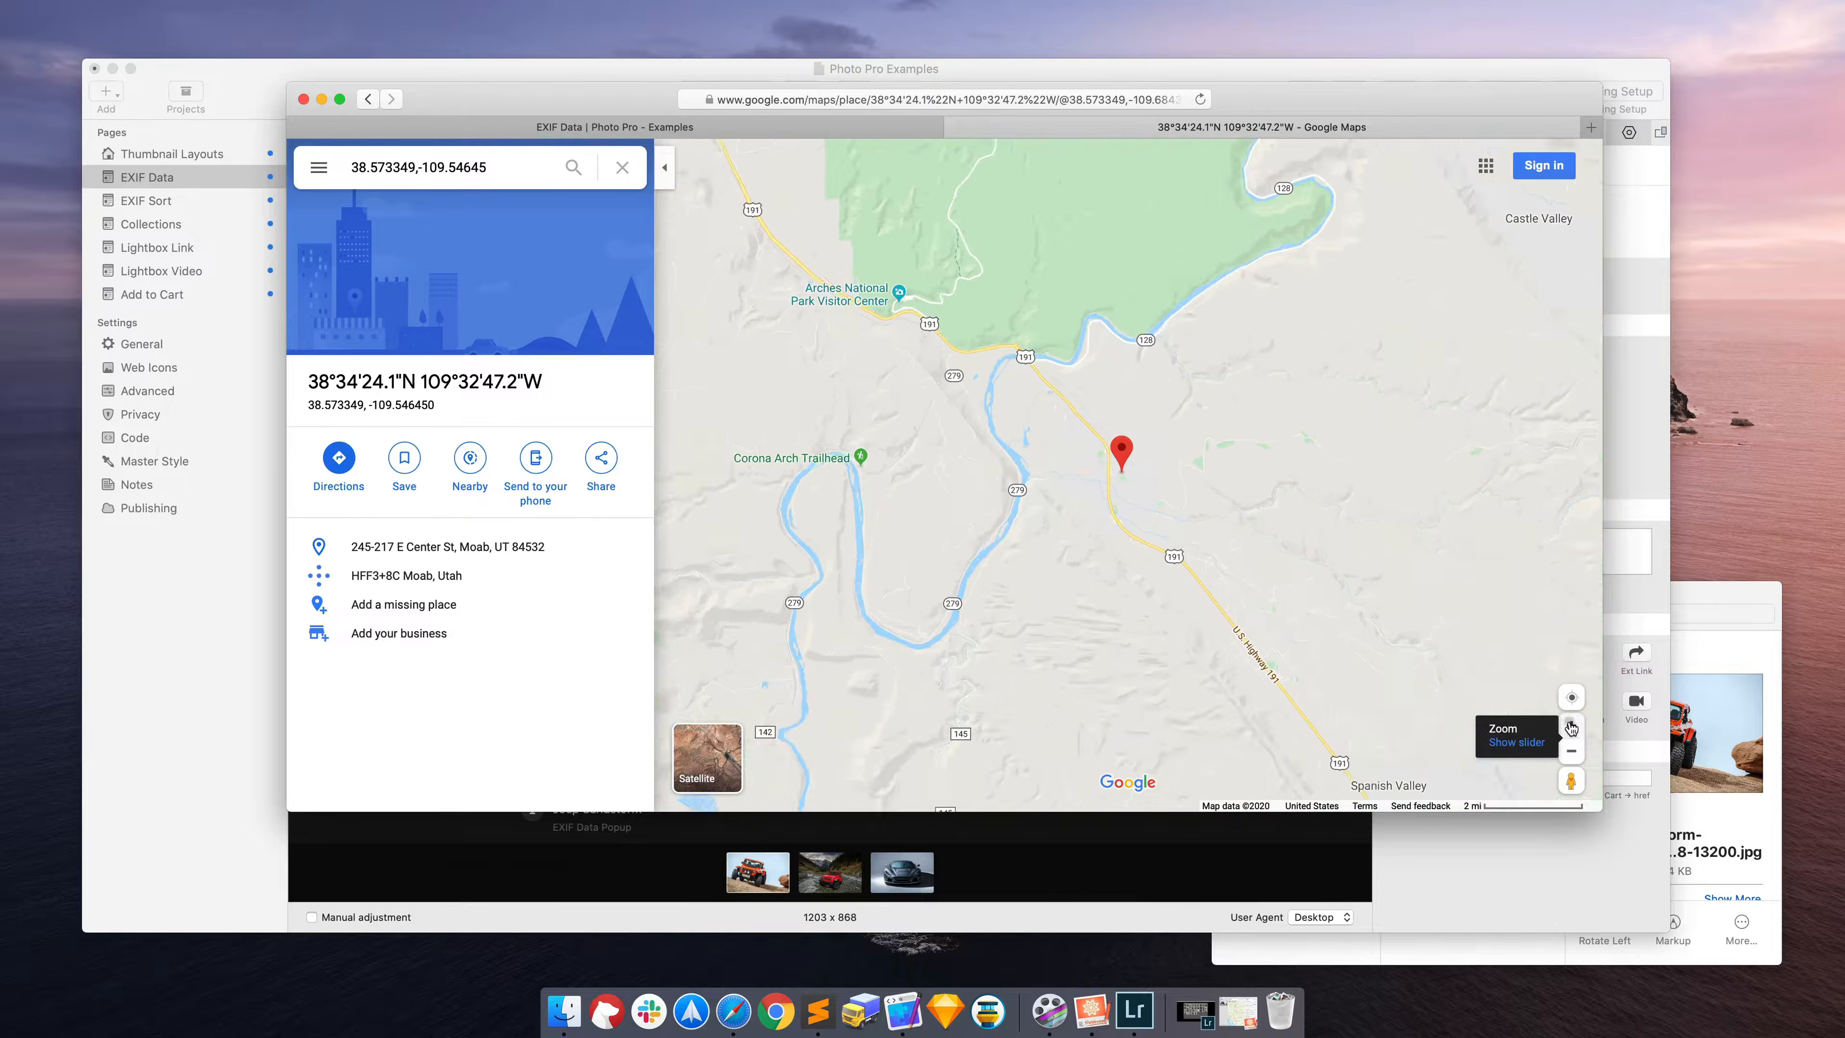
click(1571, 727)
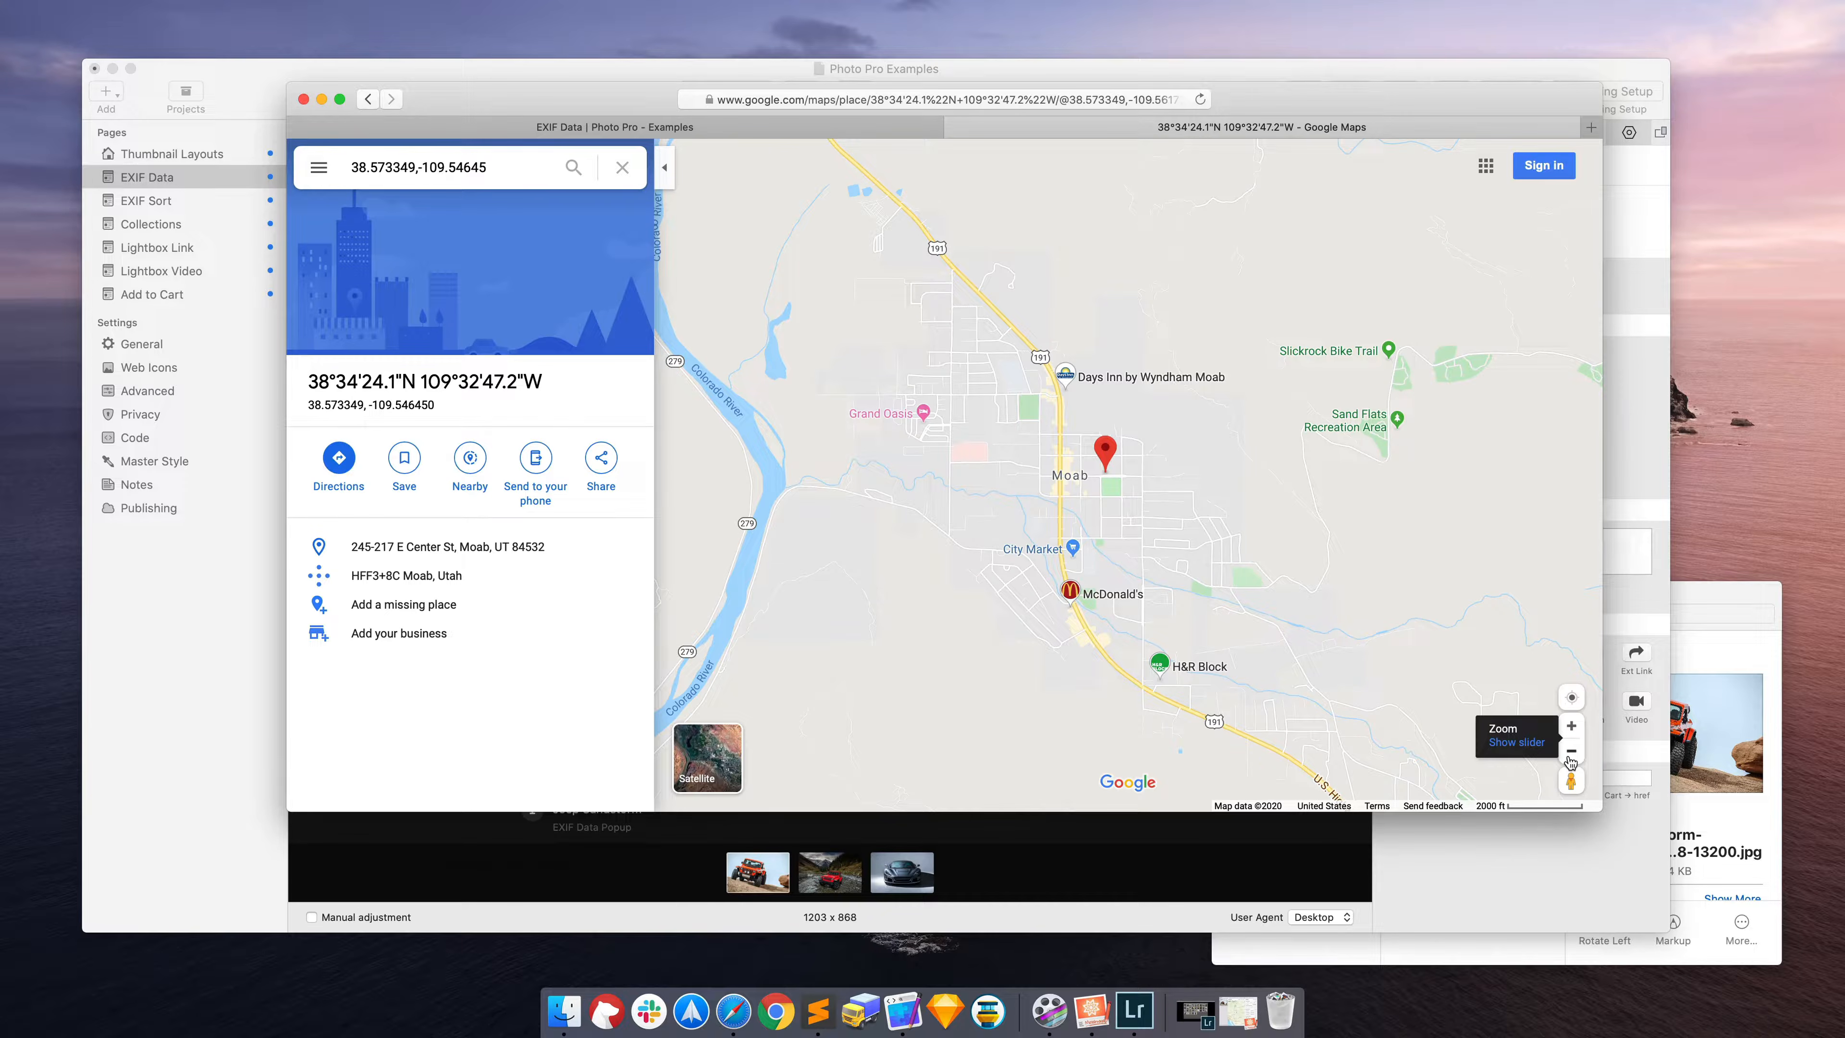
Step: Close the Google Maps tab and the Safari preview window
click(955, 128)
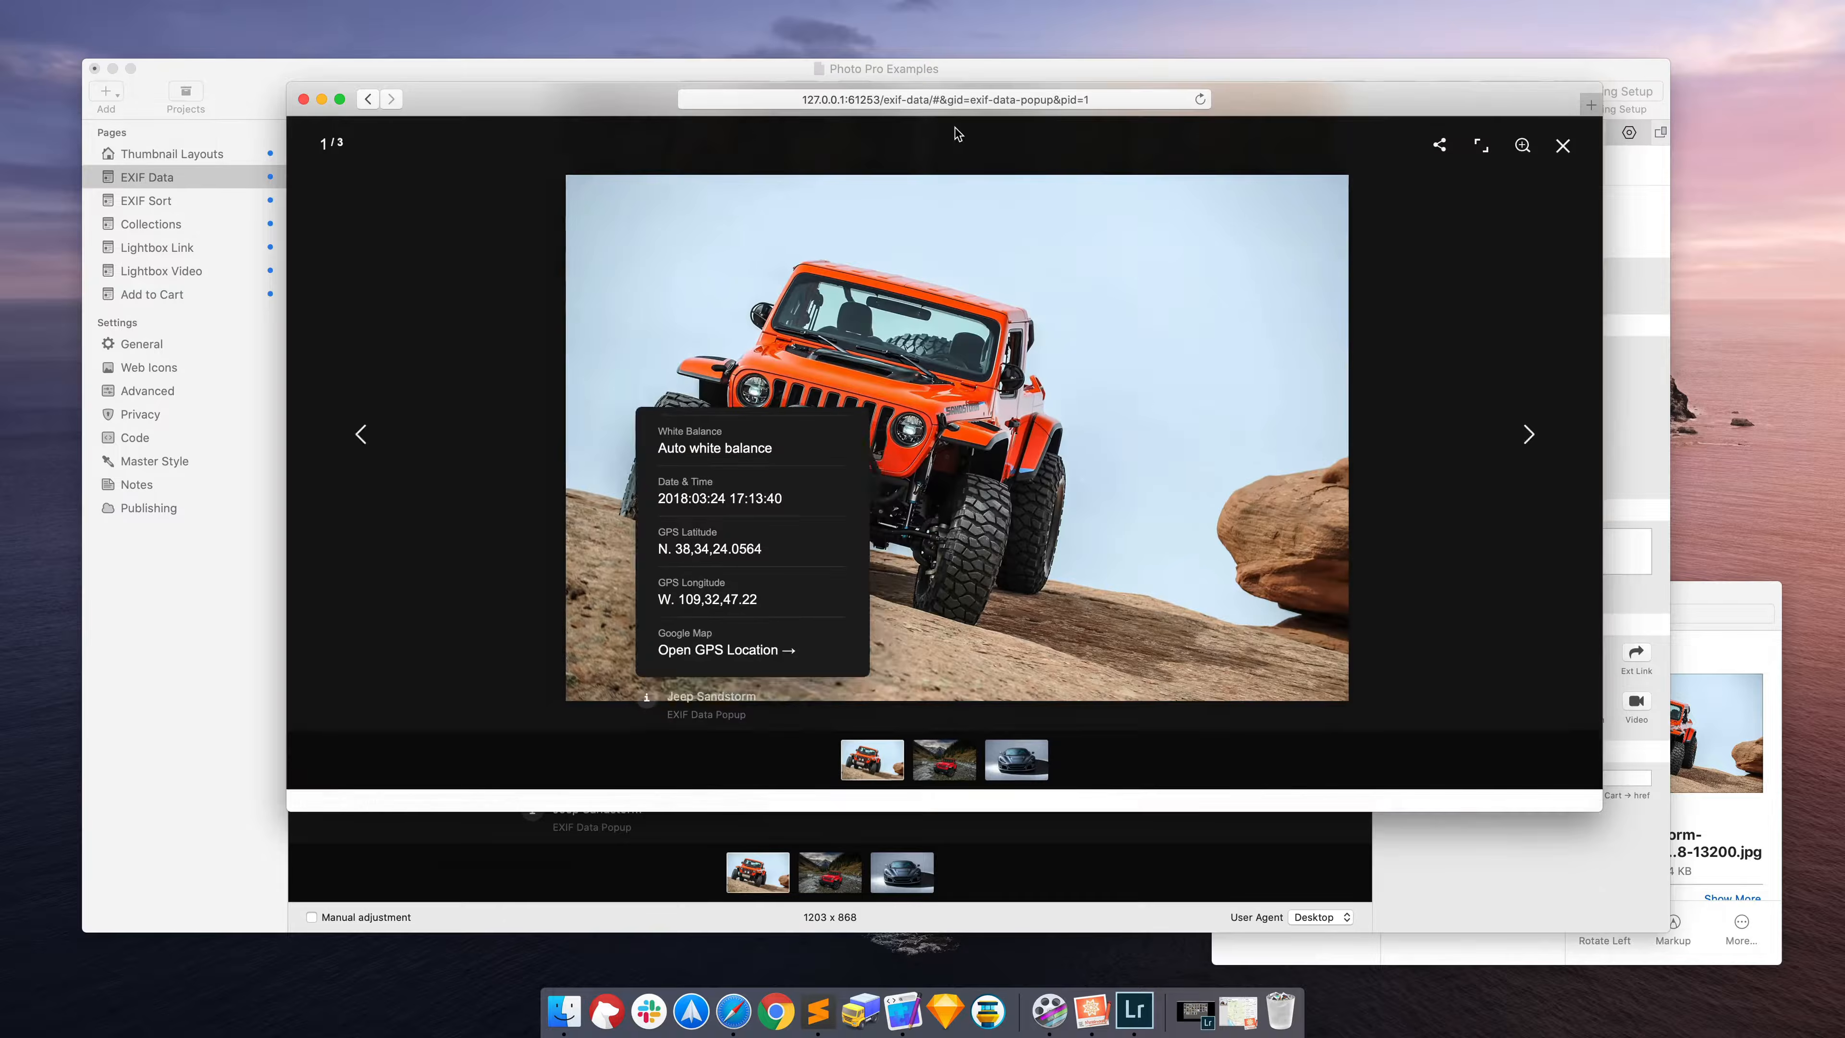
drag(616, 105, 743, 151)
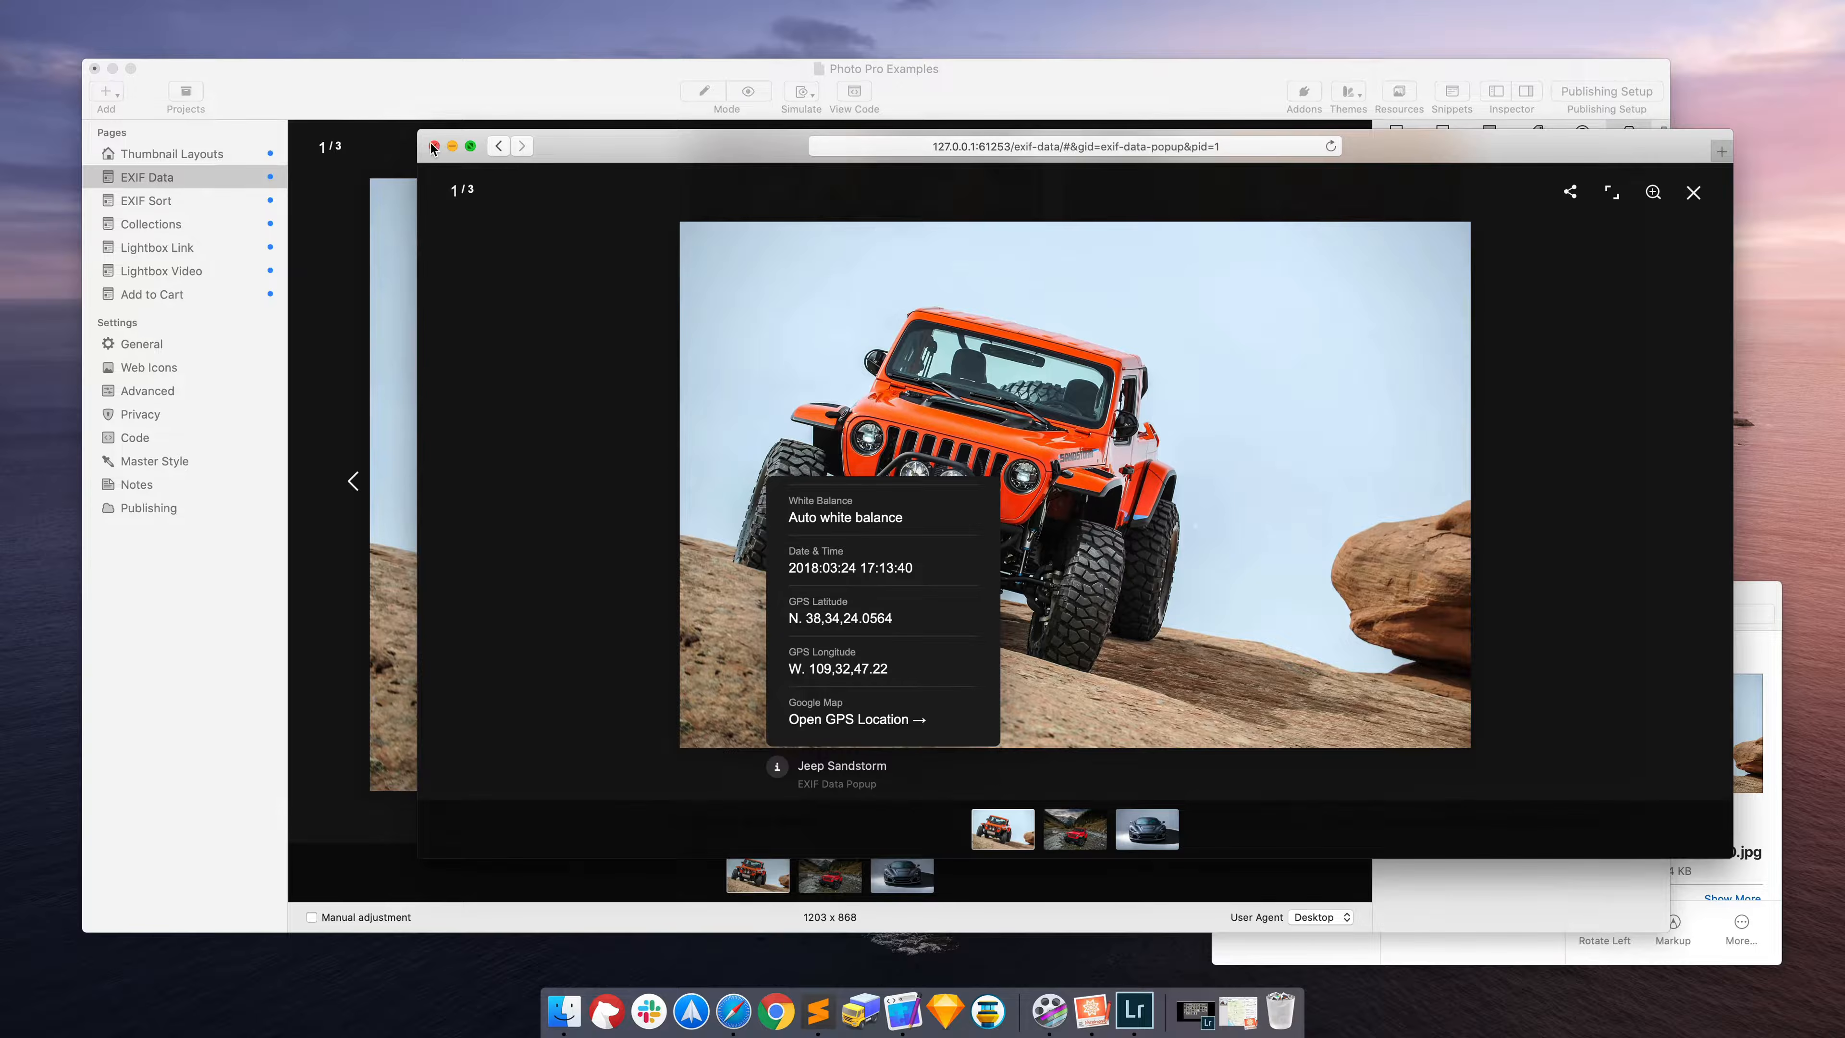
click(433, 148)
Step: Close the lightbox in the project preview and return the EXIF Data page to edit mode
drag(469, 96, 470, 109)
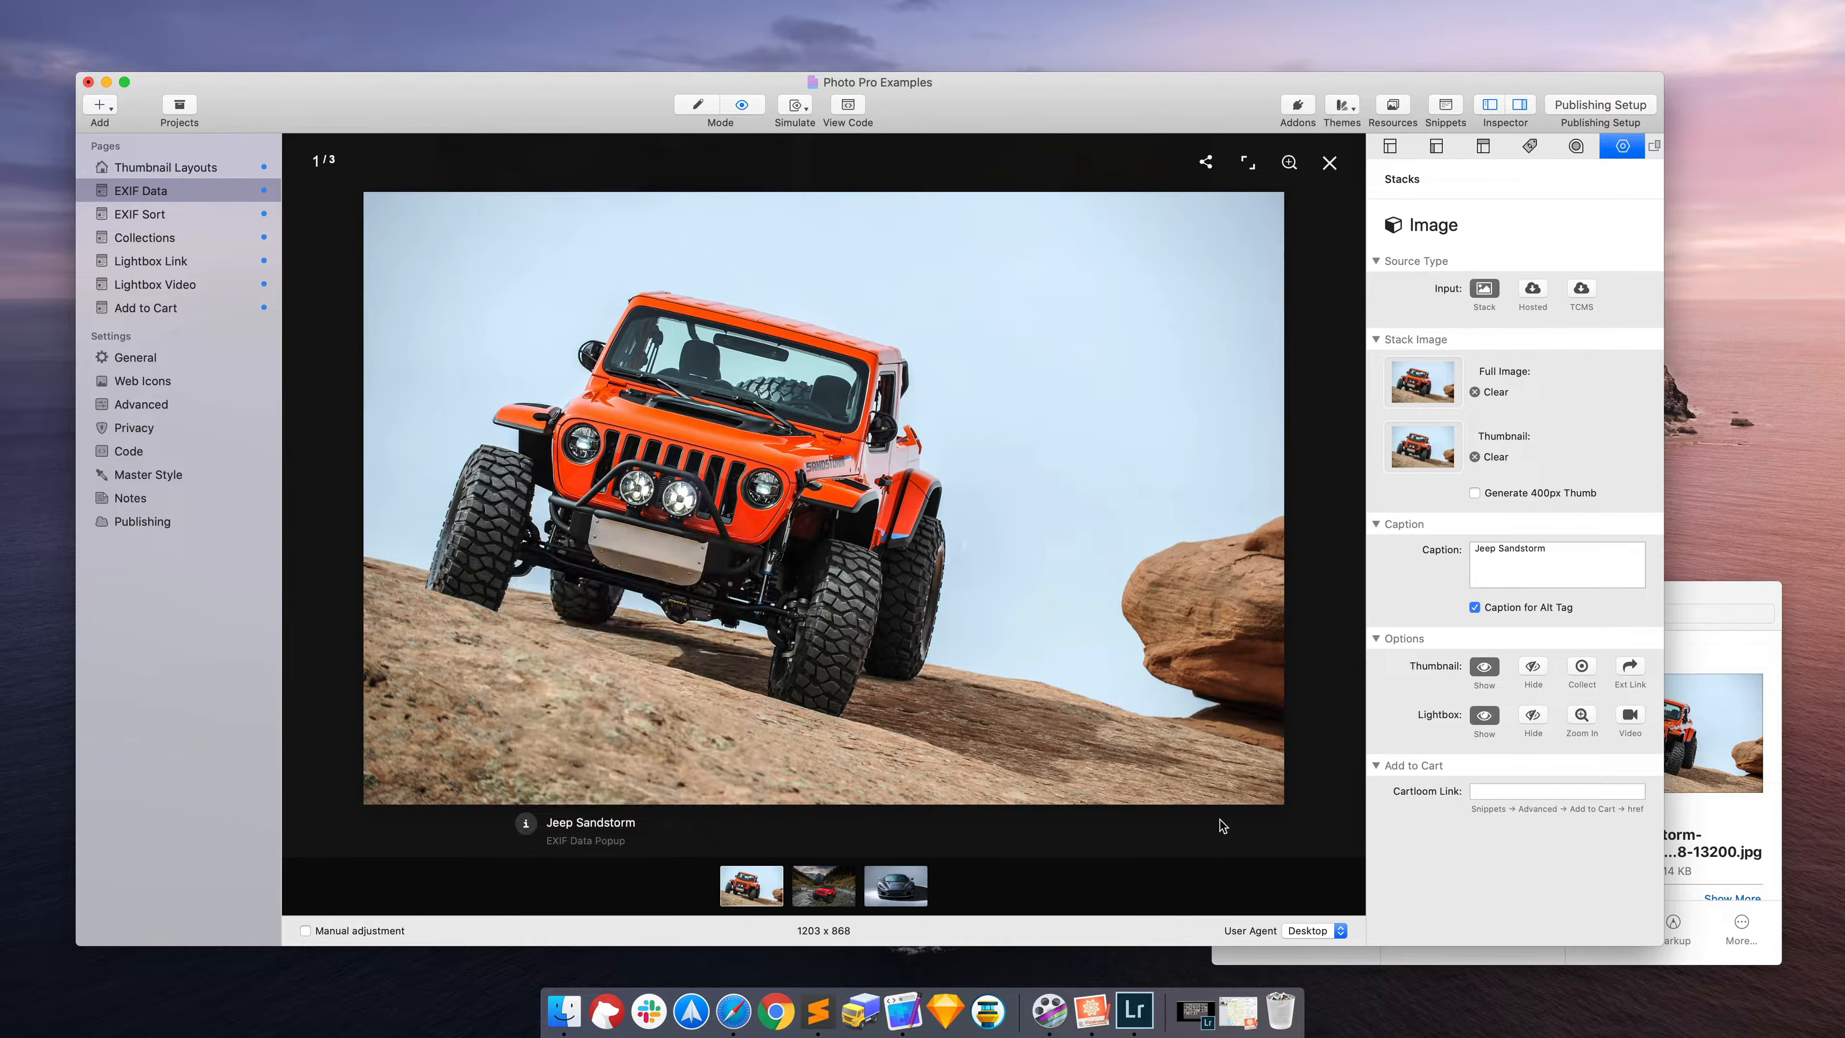
click(1329, 163)
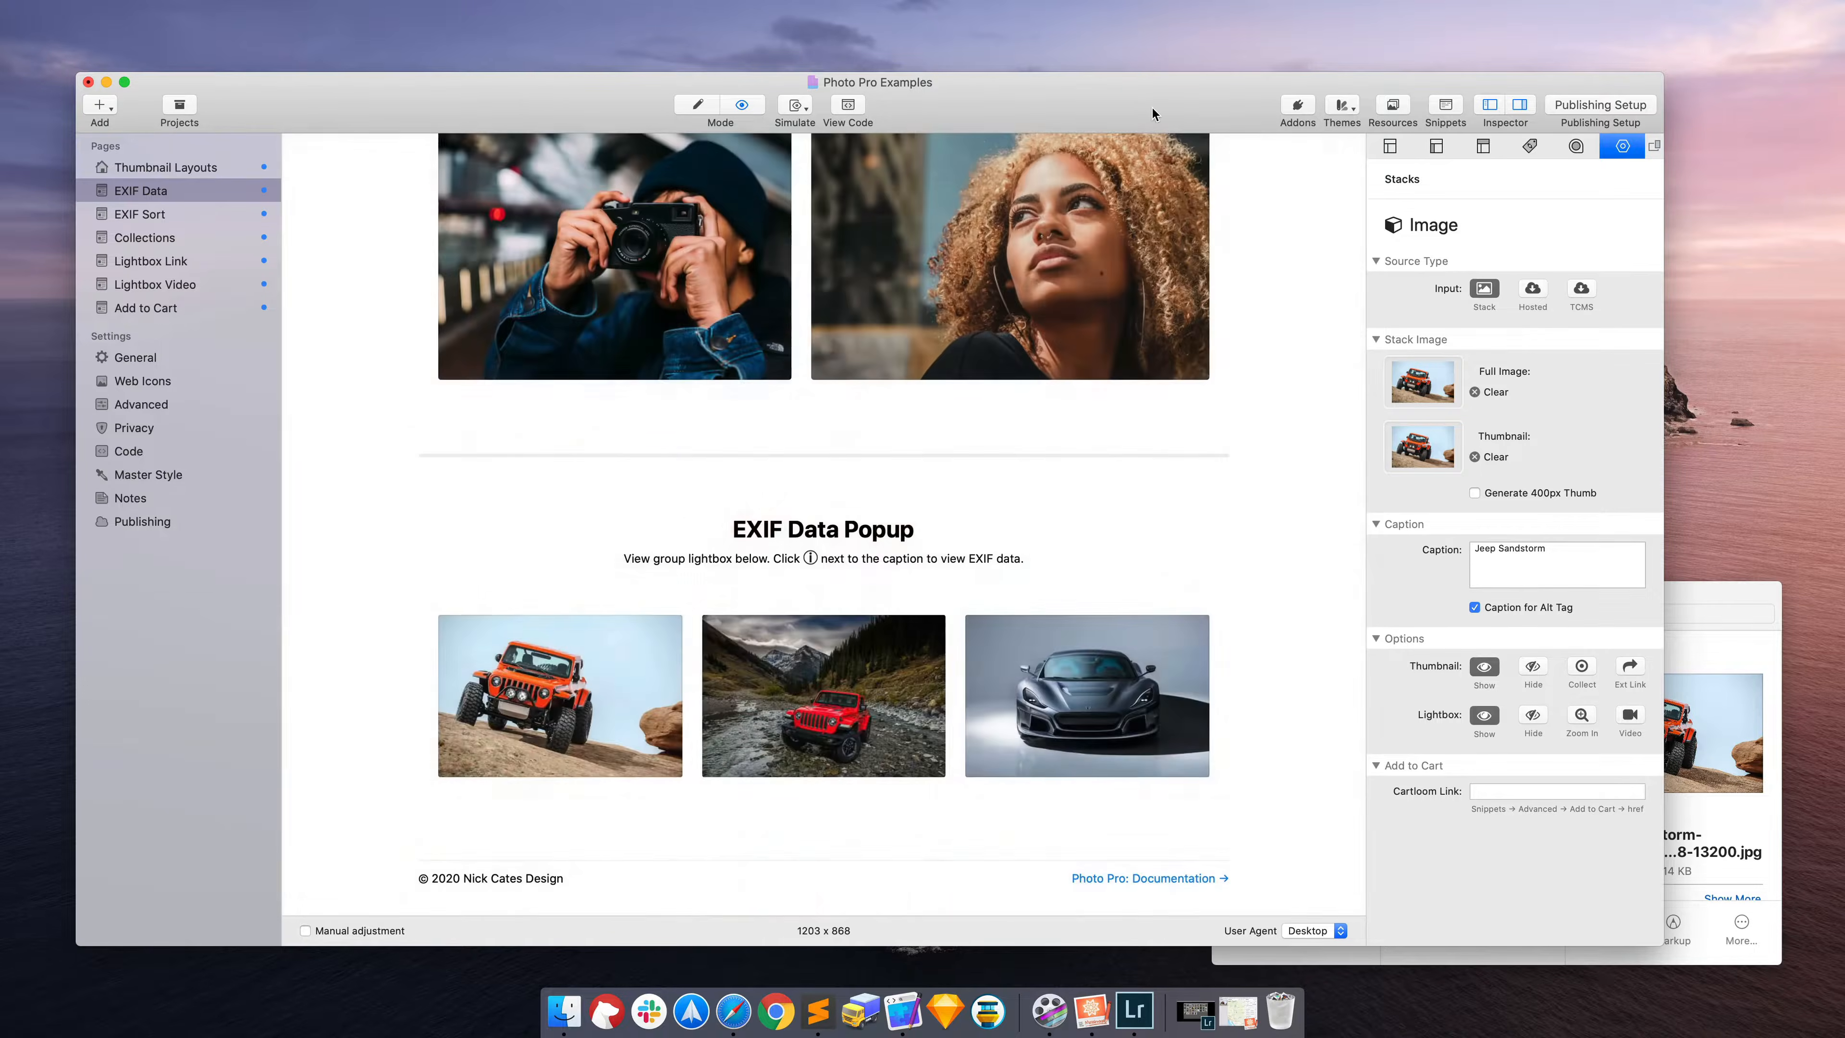
drag(1152, 108, 1154, 103)
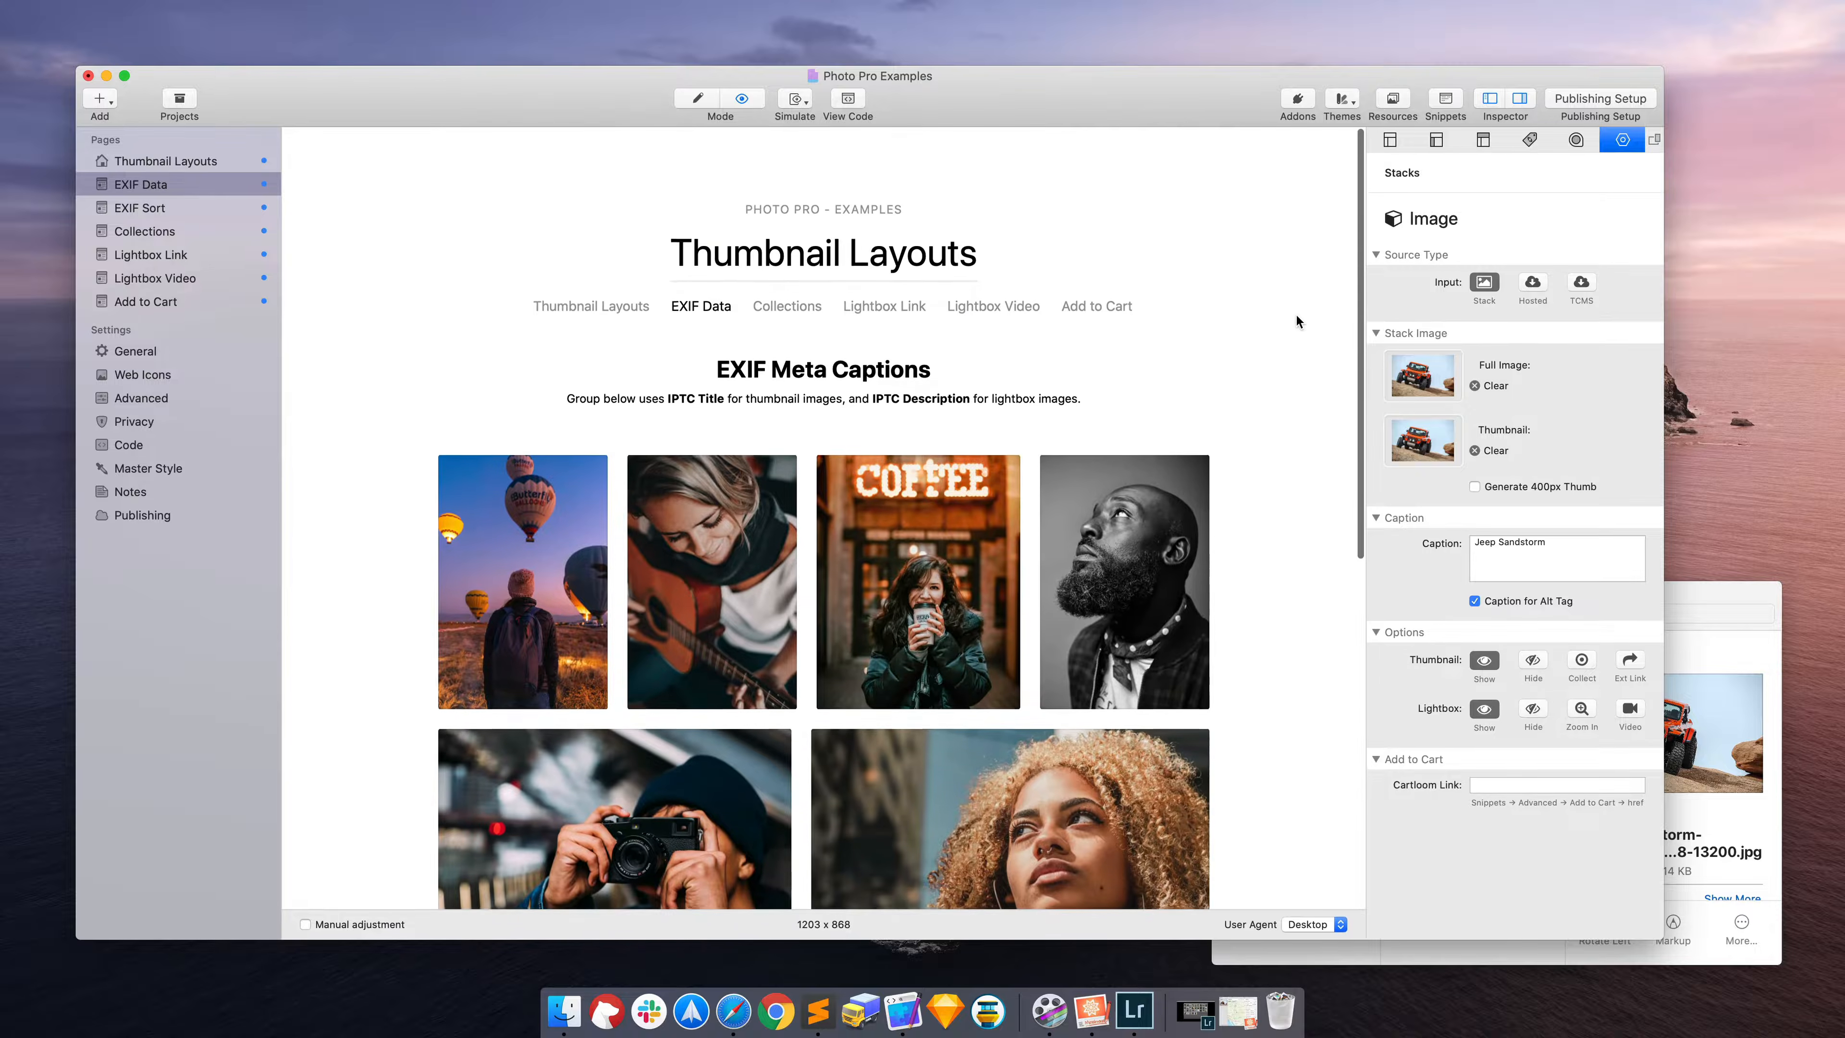
key(super+e)
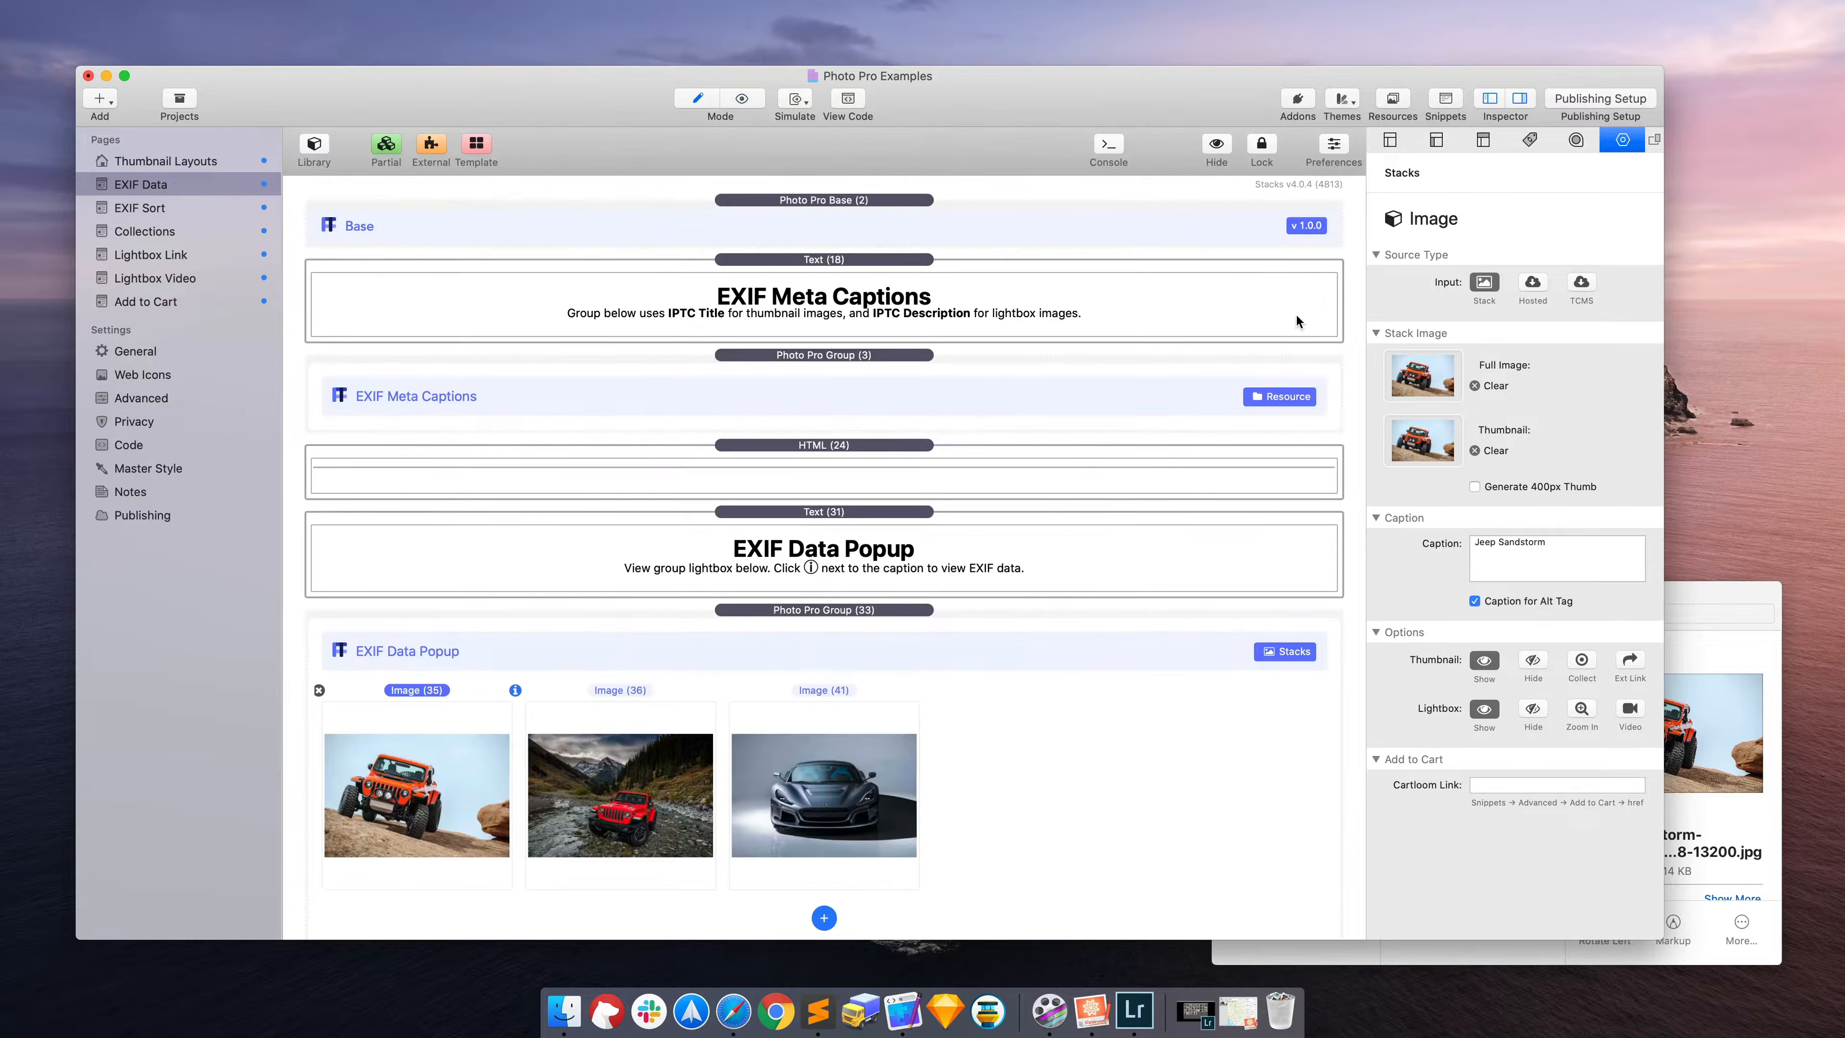